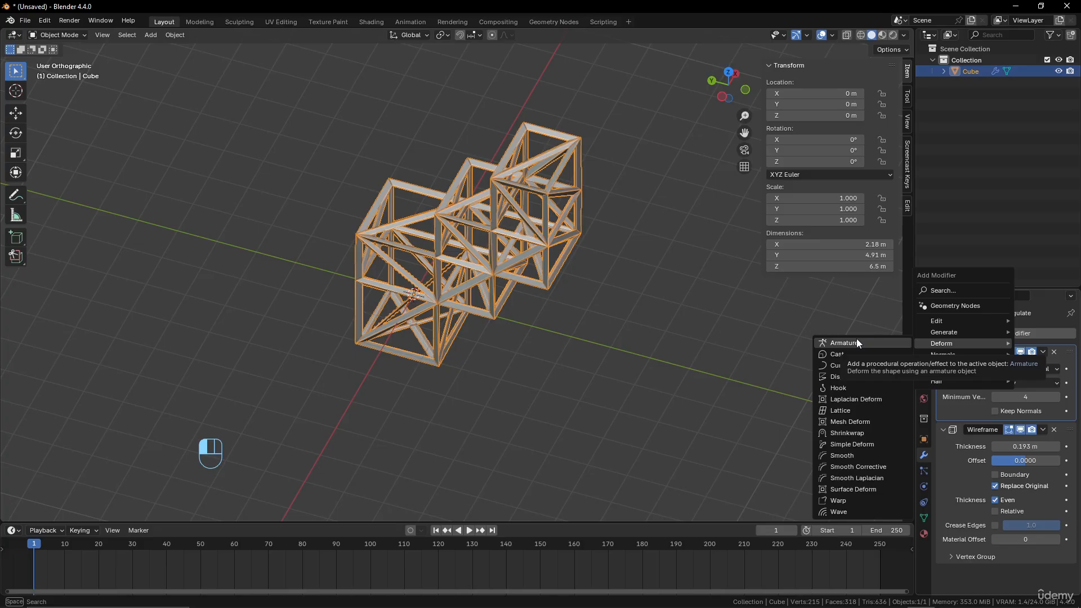
# Delete the selected wireframe cube object from the scene
pyautogui.press('x')
pyautogui.click(463, 210)
pyautogui.moveTo(463, 209); pyautogui.dragTo(512, 246, button='middle')
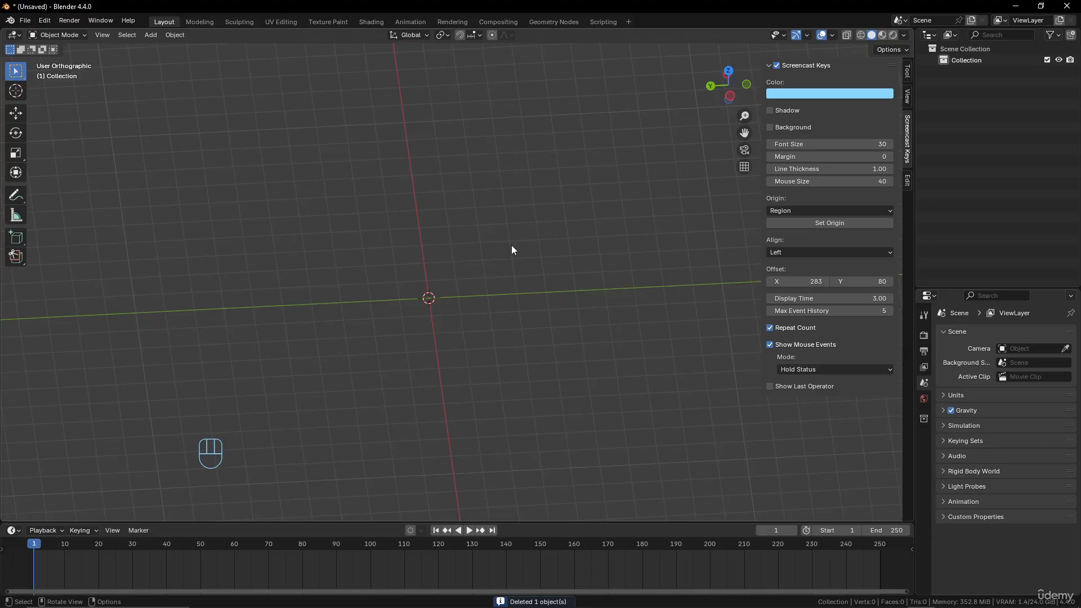
# Add a cube mesh to the empty scene and give it a Cast modifier
pyautogui.keyDown('shift'); pyautogui.moveTo(479, 239); pyautogui.dragTo(509, 245, button='middle'); pyautogui.keyUp('shift')
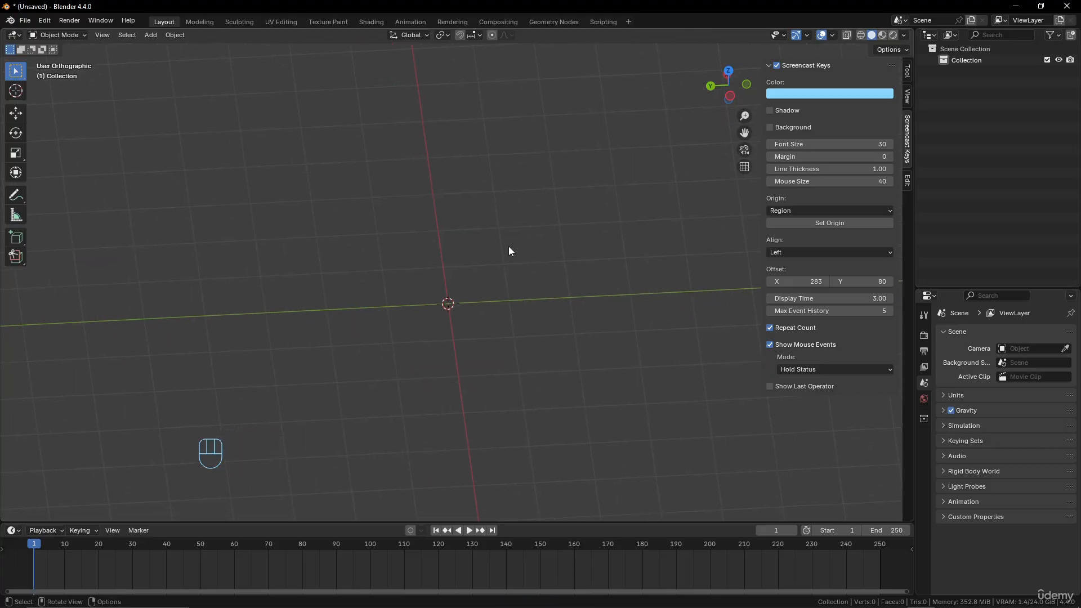
pyautogui.hotkey('shift', 'a')
pyautogui.hotkey('shift', 'a')
pyautogui.moveTo(609, 233)
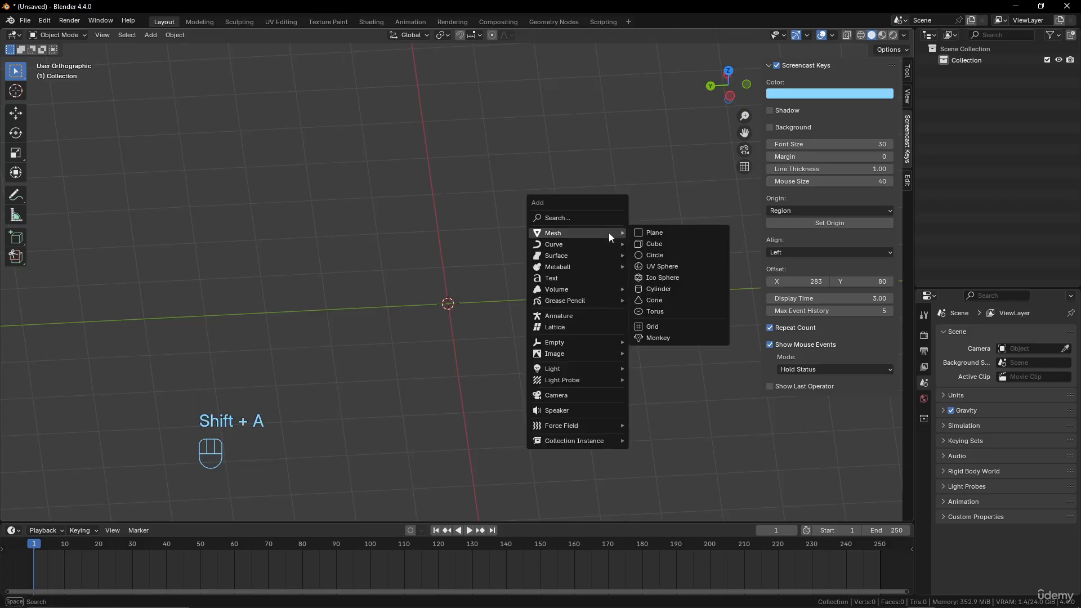
pyautogui.click(673, 244)
pyautogui.click(1008, 336)
pyautogui.moveTo(1005, 345)
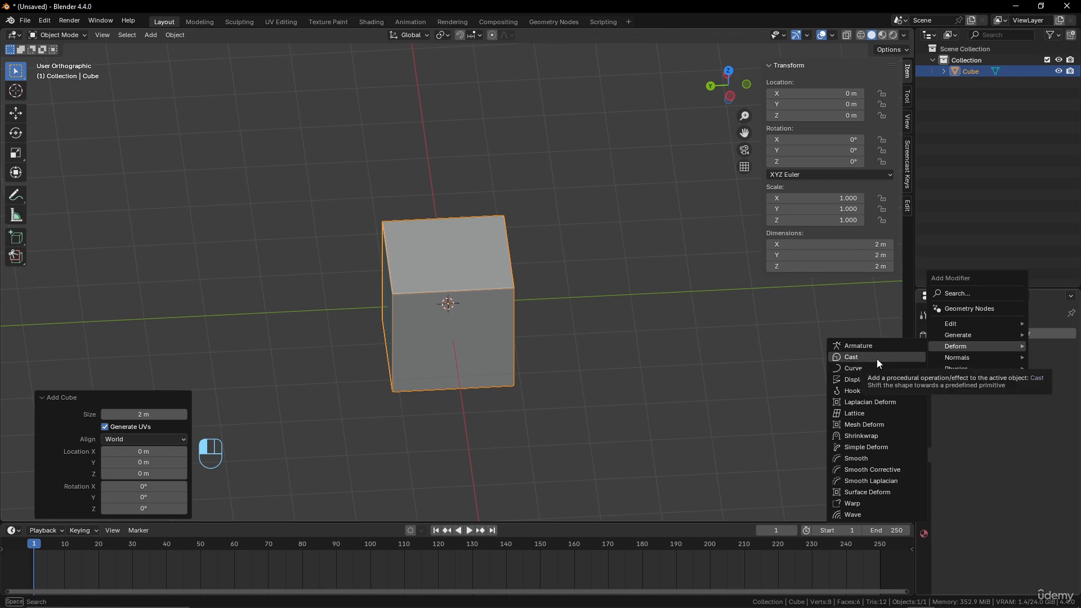
pyautogui.click(877, 359)
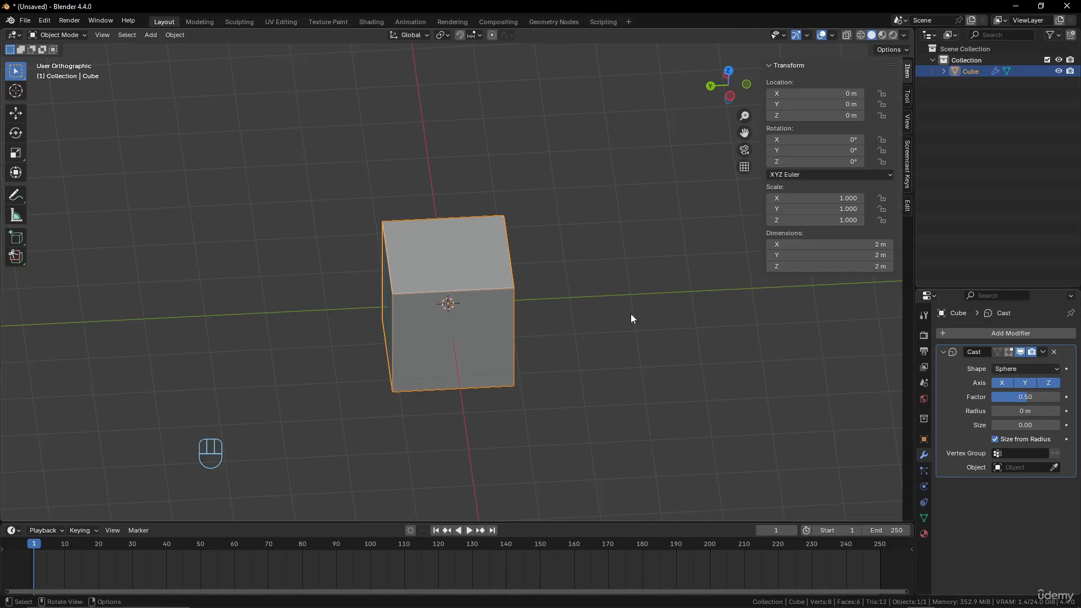
# Add a Subdivision Surface modifier to the cube and place it above the Cast modifier in the stack
pyautogui.click(1013, 333)
pyautogui.moveTo(1013, 333)
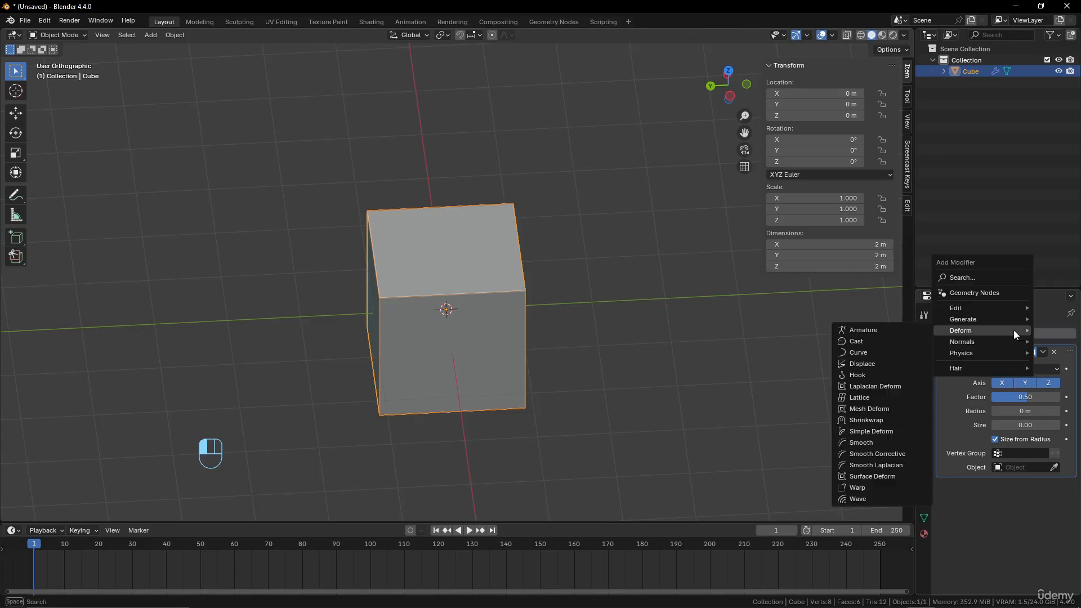
pyautogui.moveTo(989, 319)
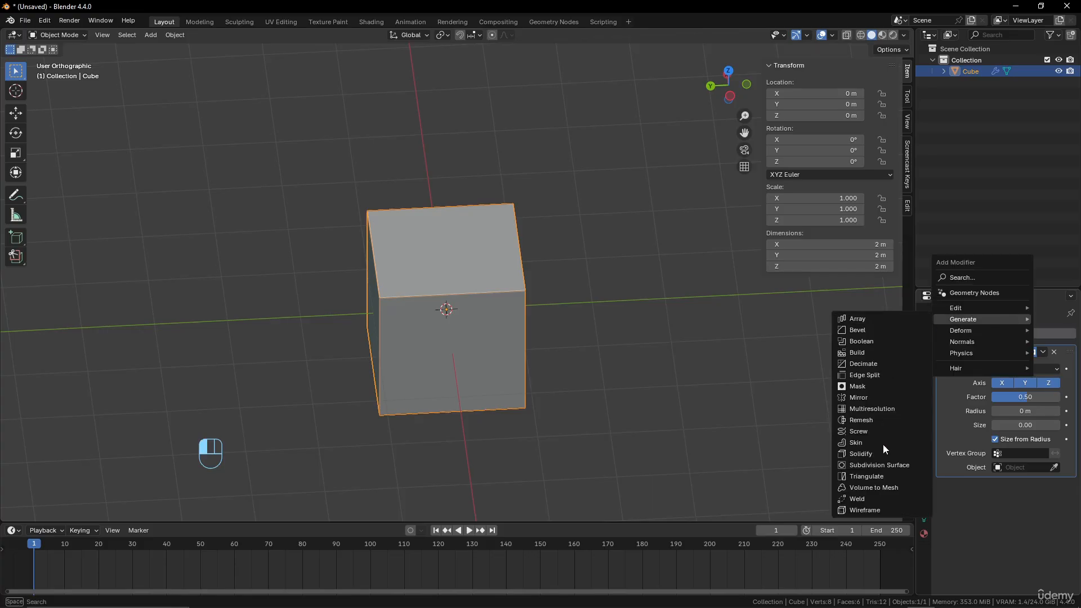
pyautogui.click(885, 464)
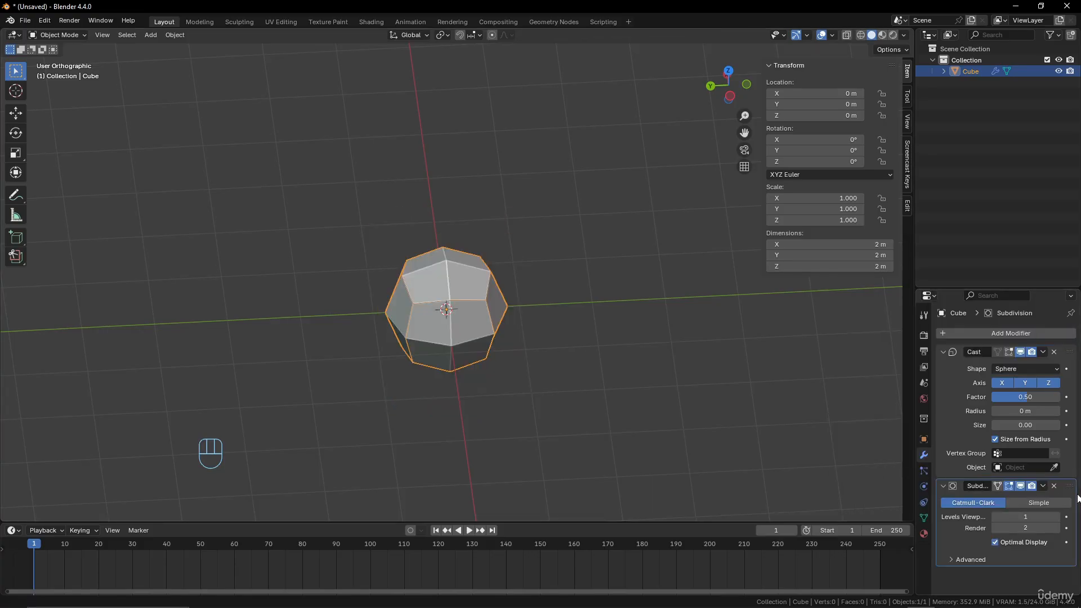
pyautogui.moveTo(1064, 418); pyautogui.dragTo(1062, 355)
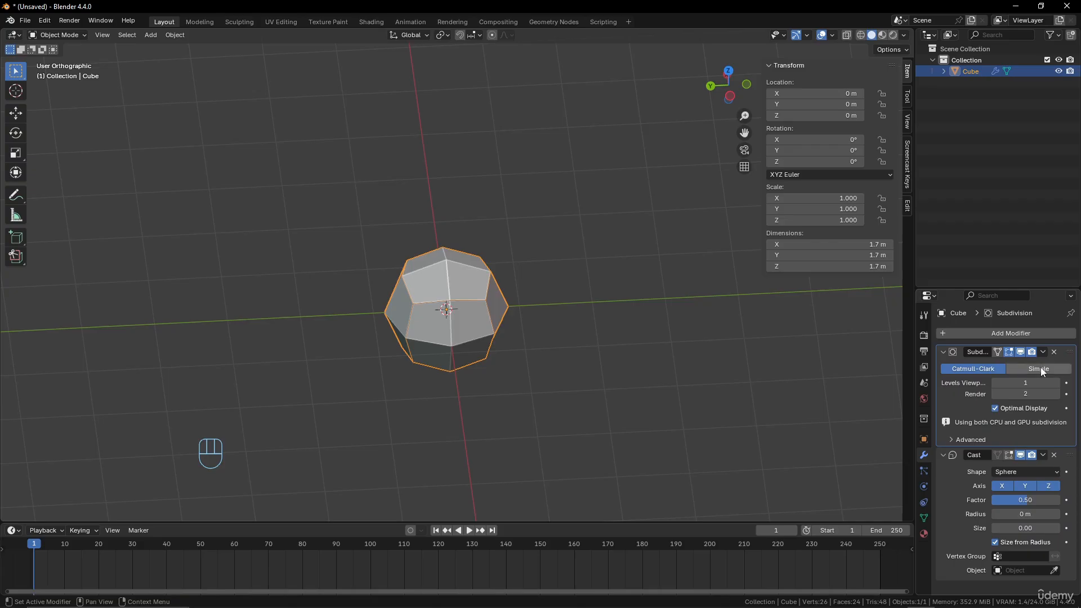
# Set the cube's subdivision type to Simple with 3 levels for both viewport and render
pyautogui.click(1041, 368)
pyautogui.click(1057, 383)
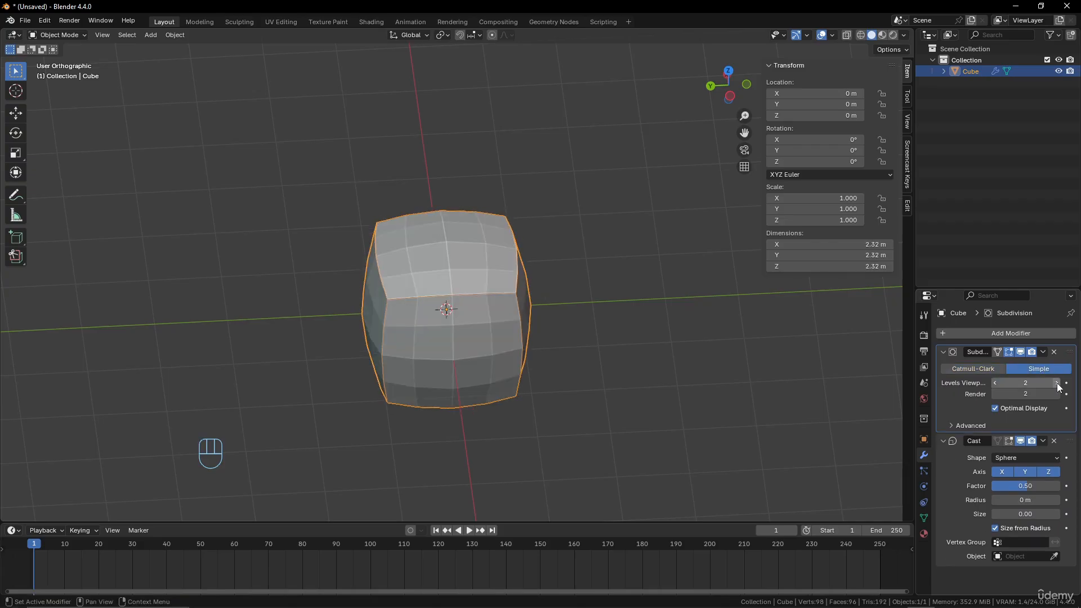
pyautogui.click(1057, 382)
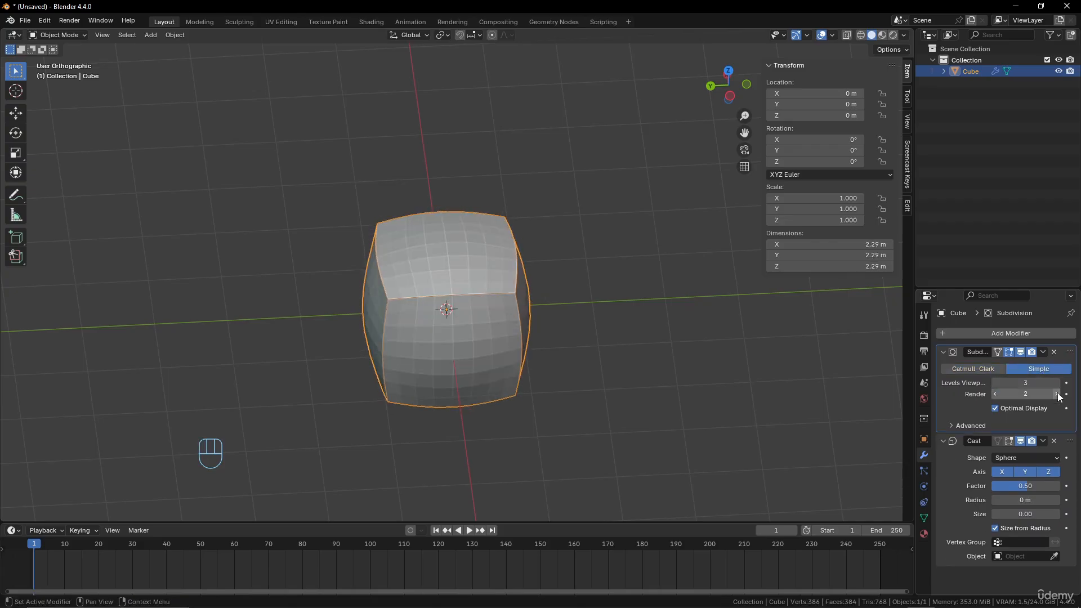
pyautogui.click(1057, 394)
# Try different Cast factors on the cube, then set the factor to 0
pyautogui.moveTo(1011, 482)
pyautogui.mouseDown()
pyautogui.moveTo(935, 483)
pyautogui.moveTo(1017, 486)
pyautogui.mouseUp()
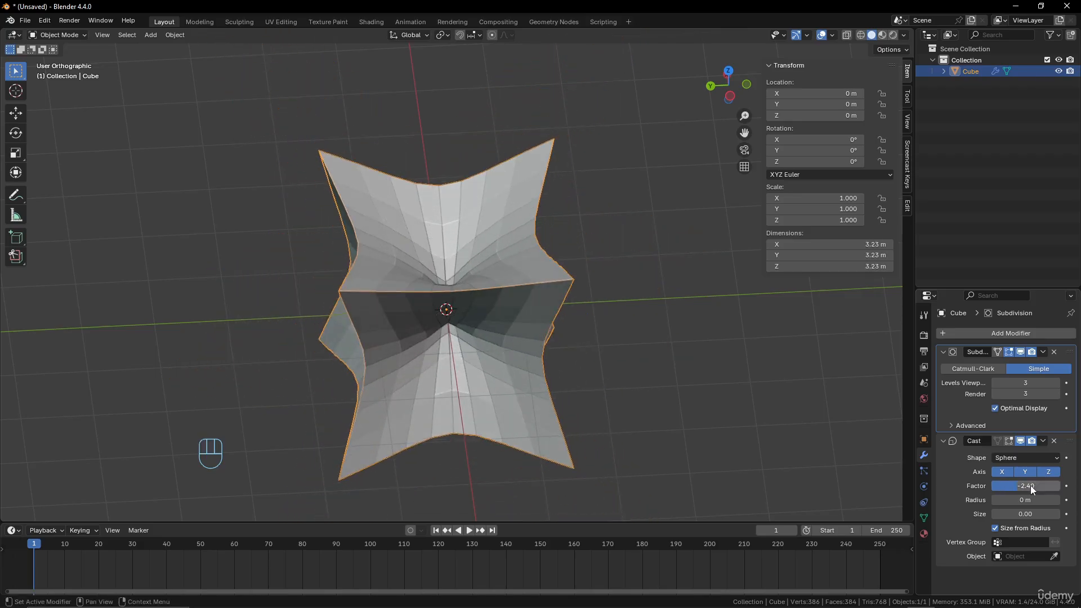
pyautogui.click(1030, 488)
pyautogui.write('0')
pyautogui.press('Return')
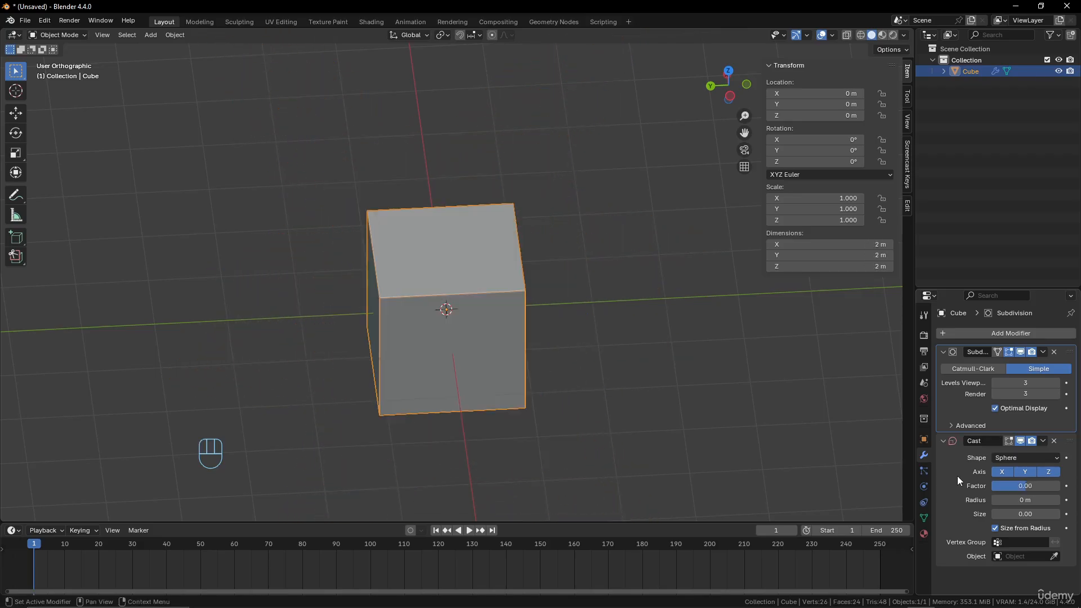
# Disable Optimal Display on the Subdivision modifier so the cube's full subdivided wireframe is drawn
pyautogui.moveTo(619, 389); pyautogui.dragTo(578, 353, button='middle')
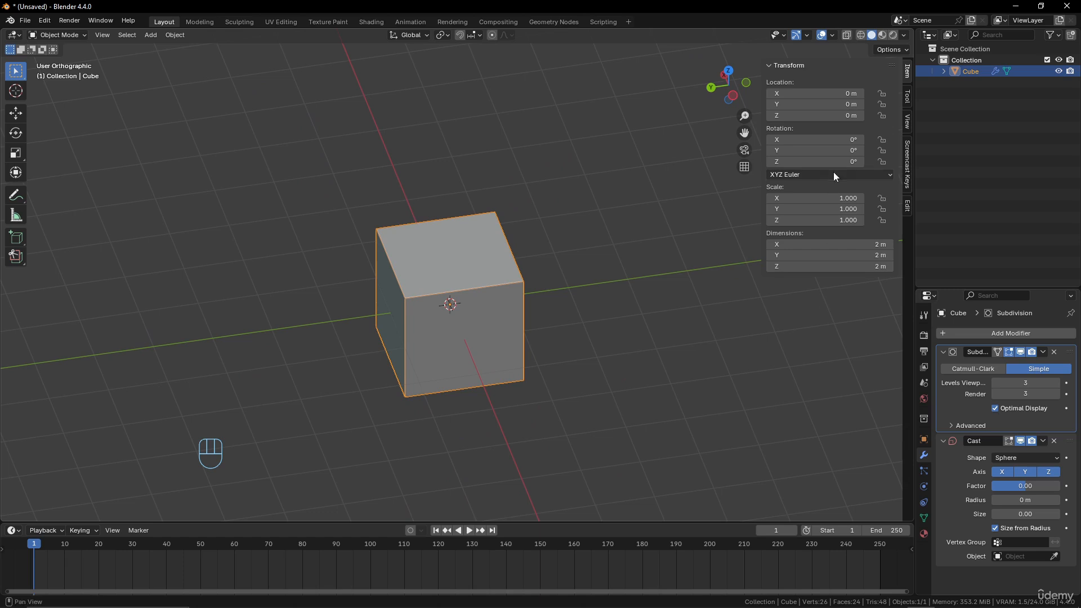
pyautogui.click(995, 409)
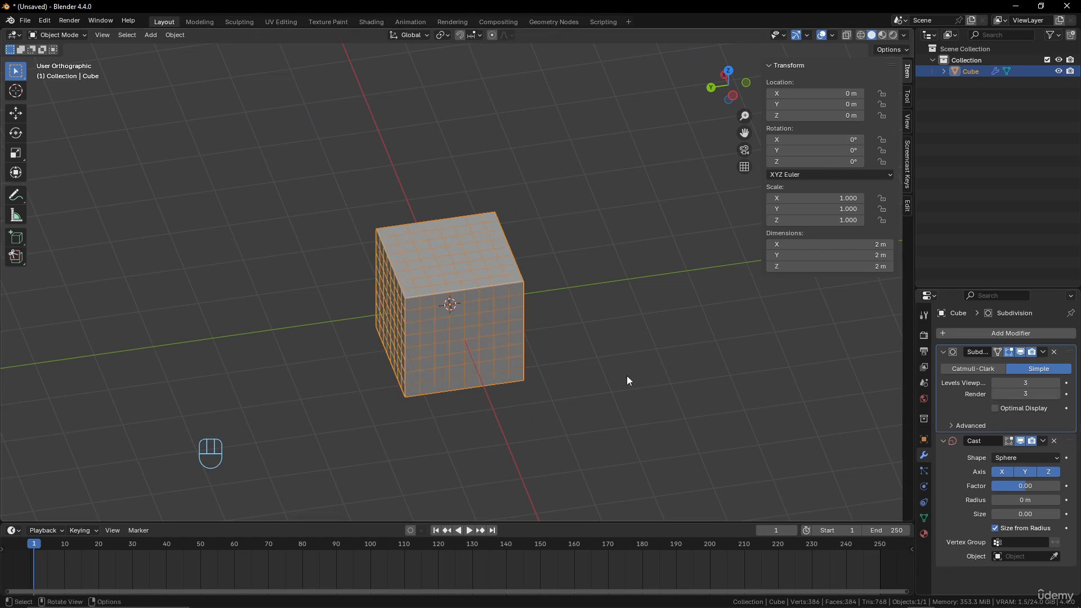
pyautogui.scroll(3, 563, 355)
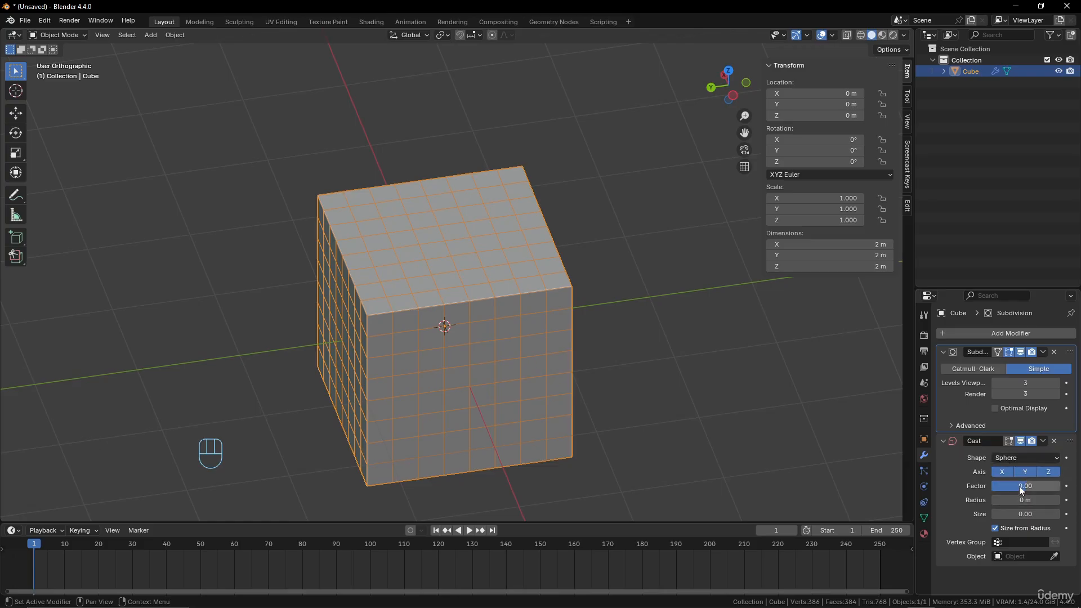
# Set the Cast factor to 1 for a full sphere, then lower it to about 0.52
pyautogui.moveTo(1020, 487); pyautogui.dragTo(1025, 486)
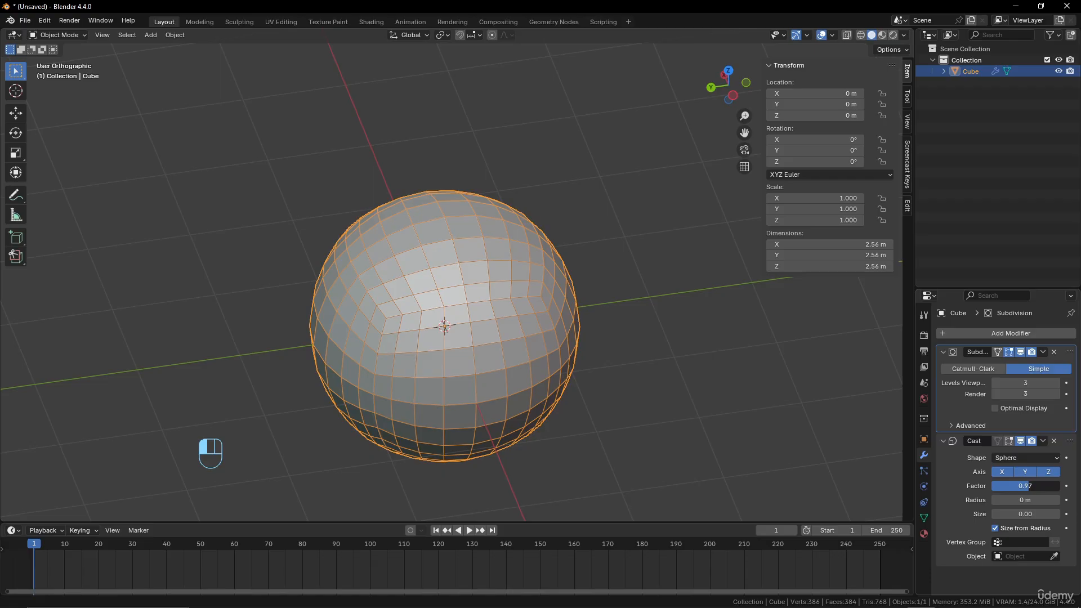
pyautogui.click(1031, 486)
pyautogui.write('1')
pyautogui.press('Return')
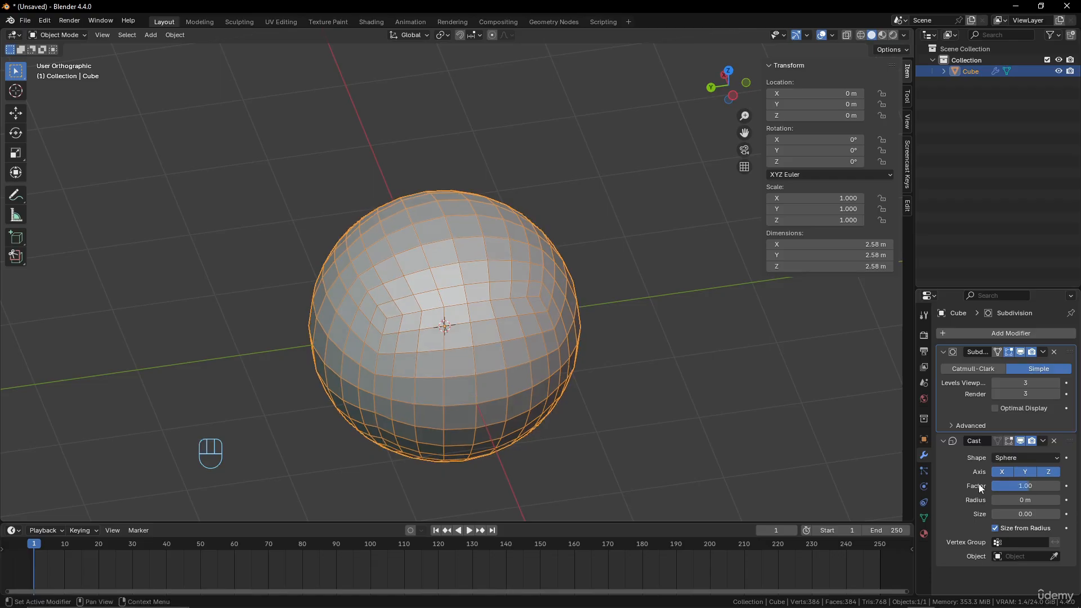
pyautogui.moveTo(1028, 484); pyautogui.dragTo(1008, 500)
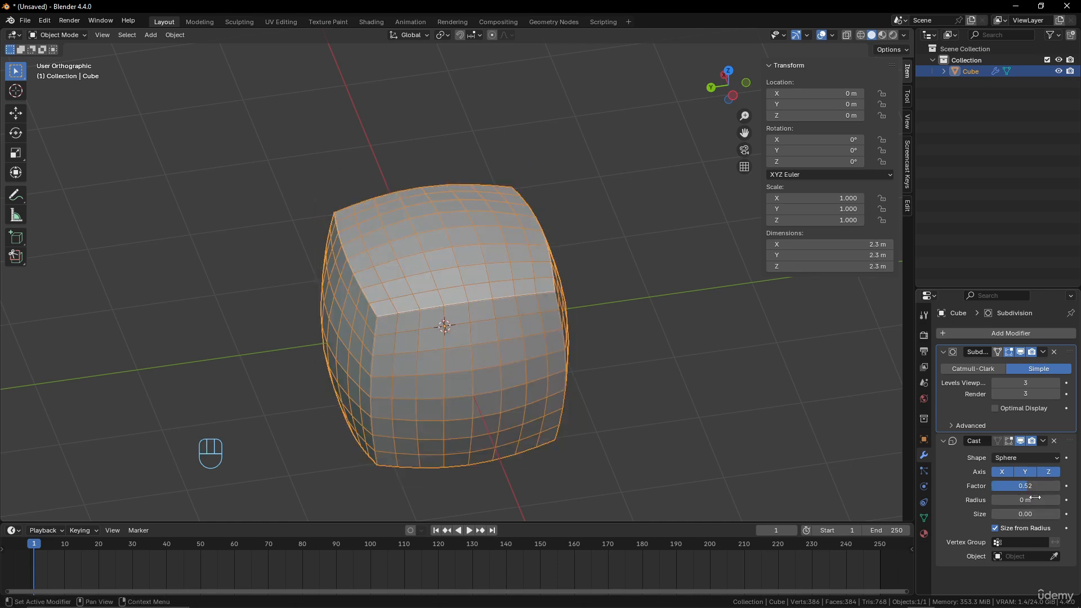
# Switch the Cast shape to Cylinder with a factor of about -0.45, then change the shape to Cuboid
pyautogui.click(1026, 458)
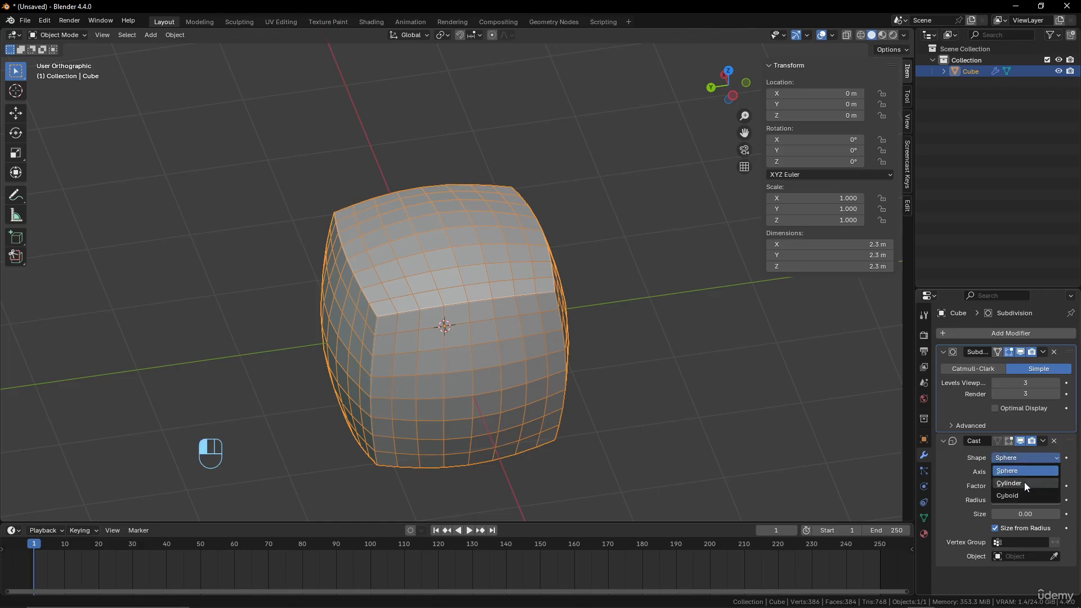
pyautogui.click(1025, 483)
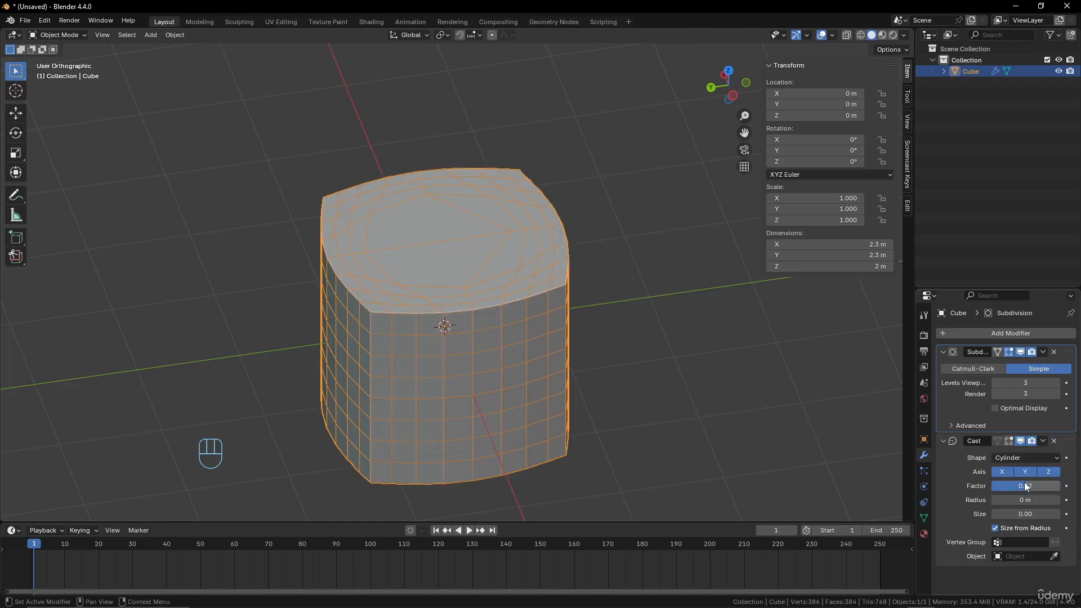
pyautogui.moveTo(1025, 487); pyautogui.dragTo(931, 487)
pyautogui.click(1030, 459)
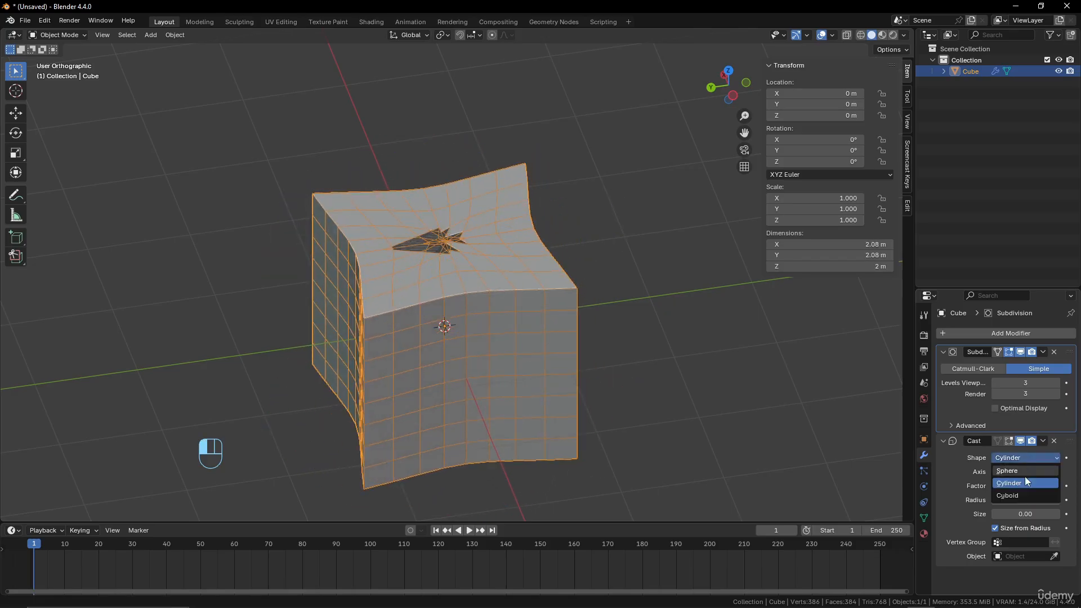
pyautogui.click(1021, 494)
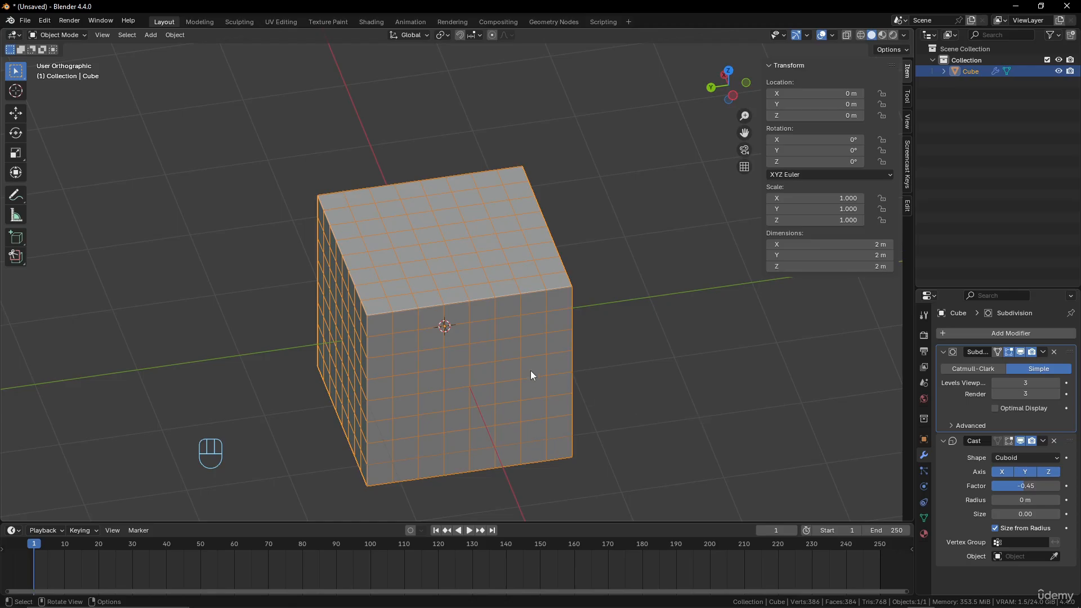
# Delete the subdivided cube from the scene
pyautogui.press('Tab')
pyautogui.press('Tab')
pyautogui.press('x')
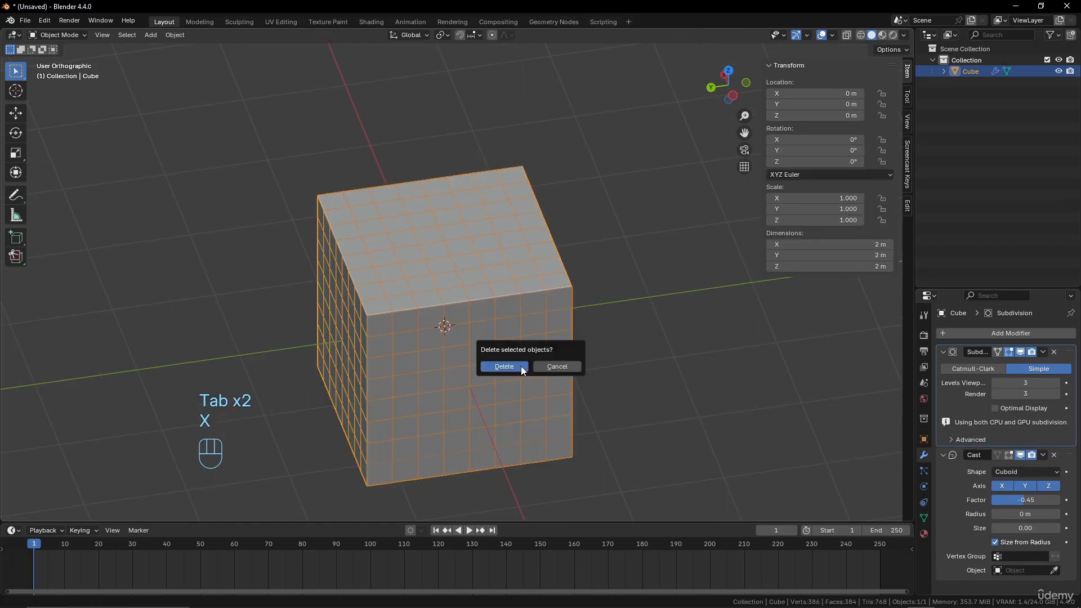
pyautogui.click(522, 366)
# Add an ico sphere mesh and set its subdivisions to 5
pyautogui.hotkey('shift', 'a')
pyautogui.moveTo(529, 363)
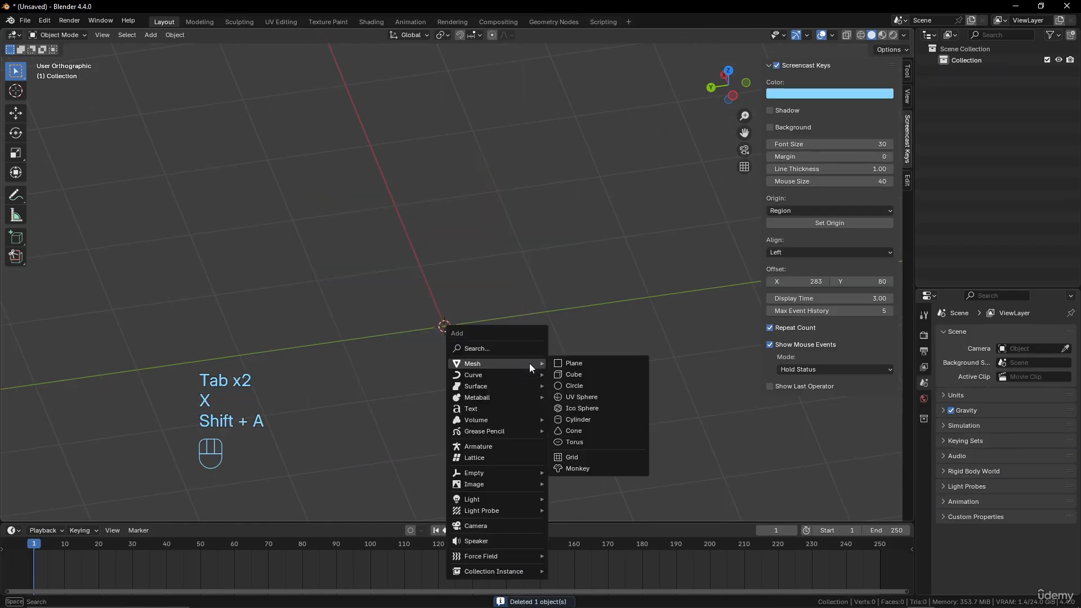
pyautogui.click(596, 406)
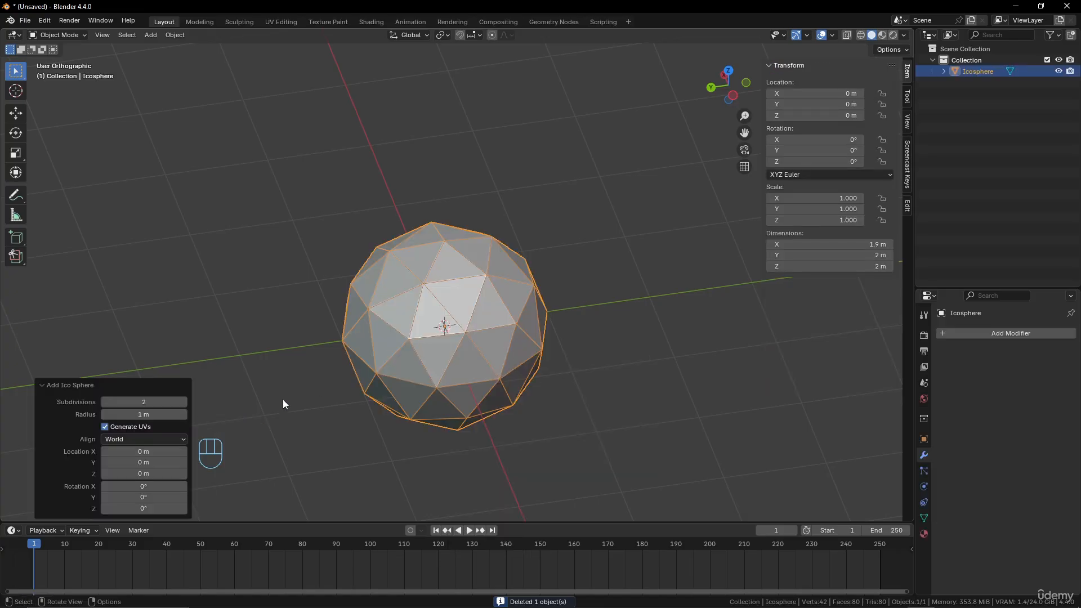
pyautogui.click(182, 401)
pyautogui.click(182, 401)
pyautogui.click(182, 401)
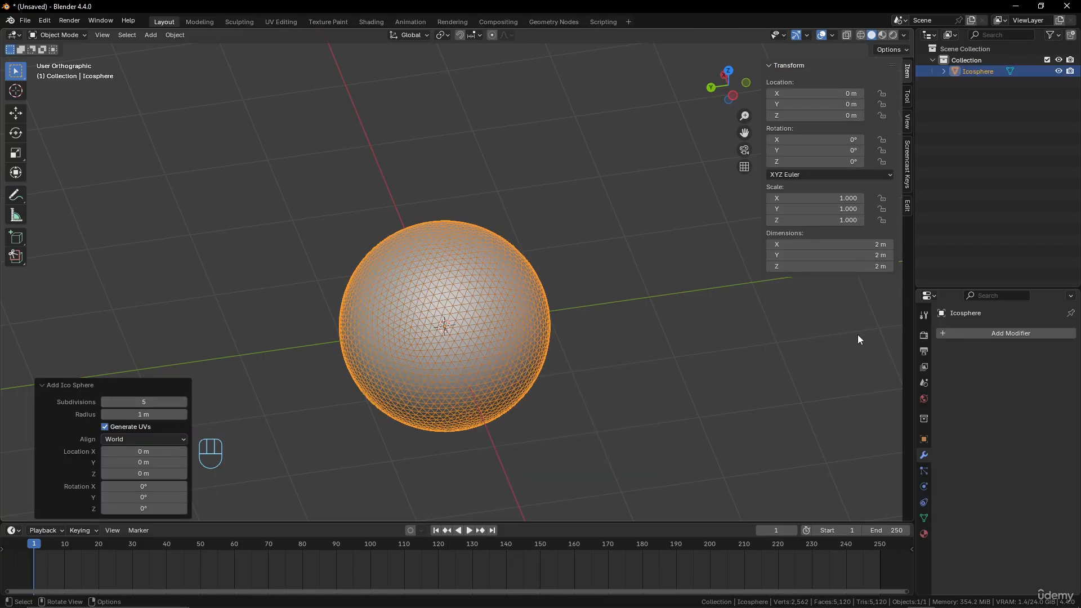
# Add a Cast modifier to the ico sphere with the Cuboid shape and a factor of about 0.18
pyautogui.click(970, 332)
pyautogui.moveTo(960, 343)
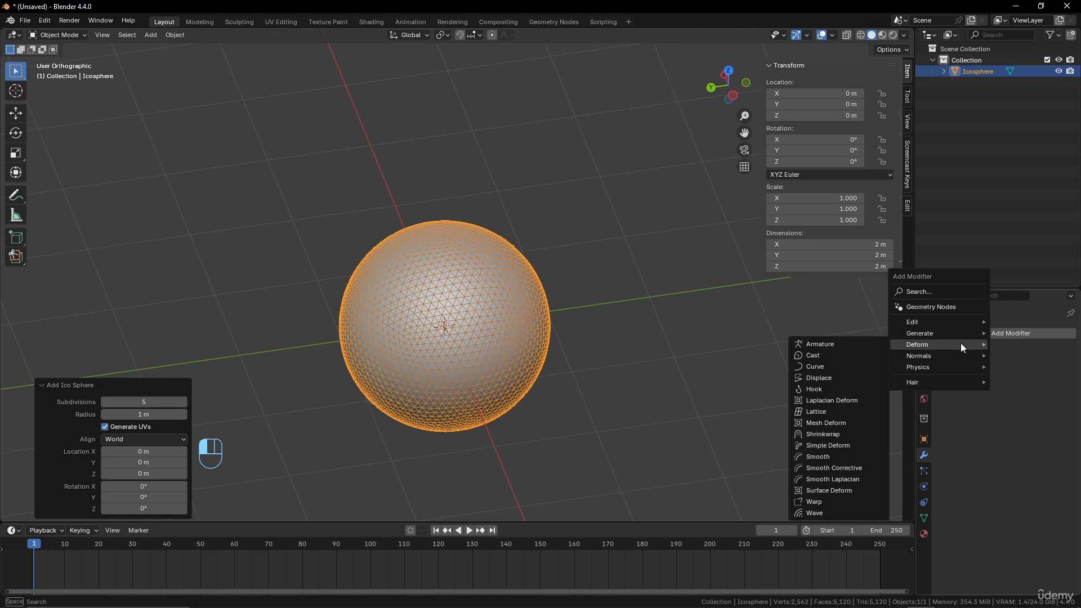
pyautogui.click(846, 356)
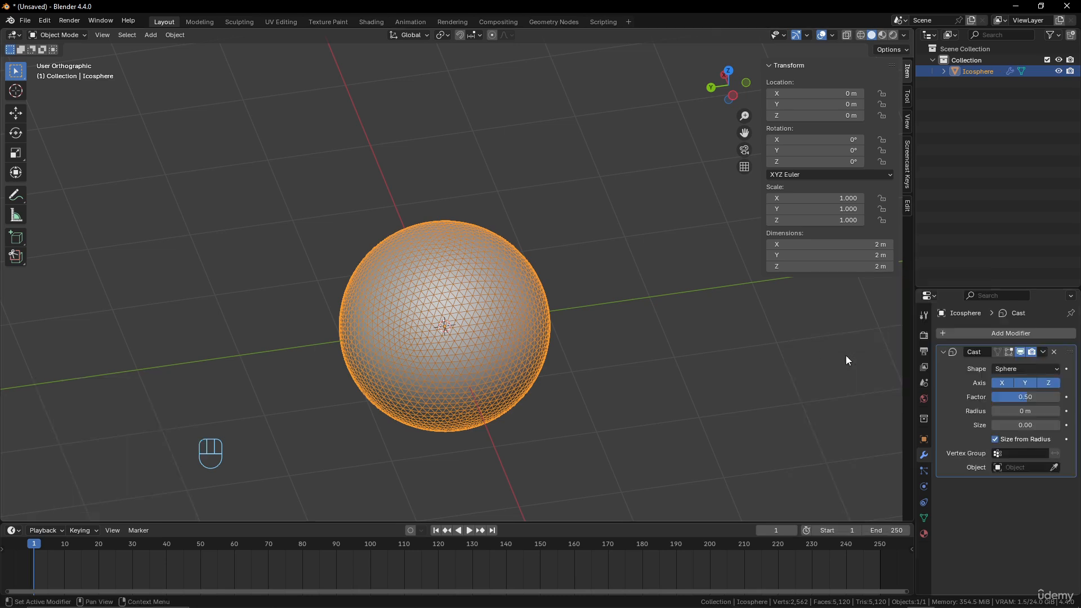
pyautogui.click(1034, 372)
pyautogui.click(1023, 405)
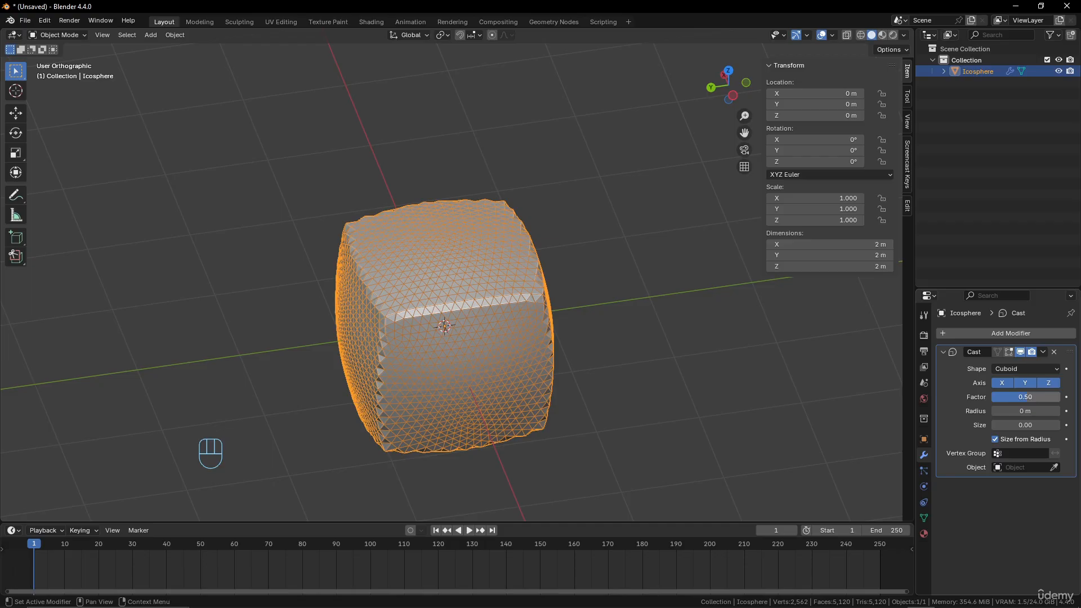
pyautogui.moveTo(1032, 397)
pyautogui.mouseDown()
pyautogui.moveTo(1077, 397)
pyautogui.moveTo(991, 397)
pyautogui.moveTo(1018, 397)
pyautogui.mouseUp()
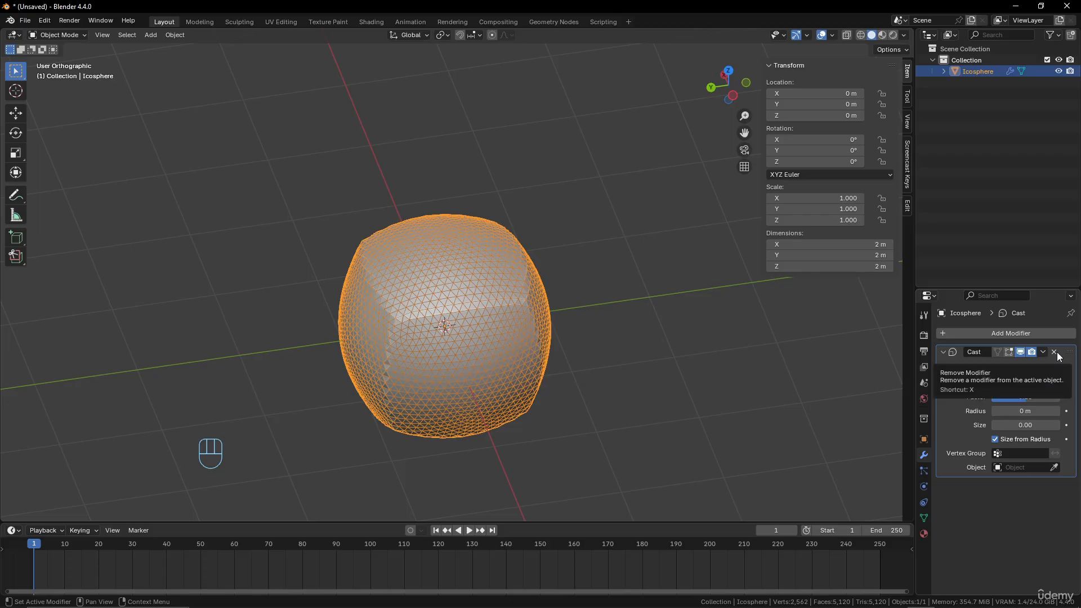
pyautogui.click(1039, 334)
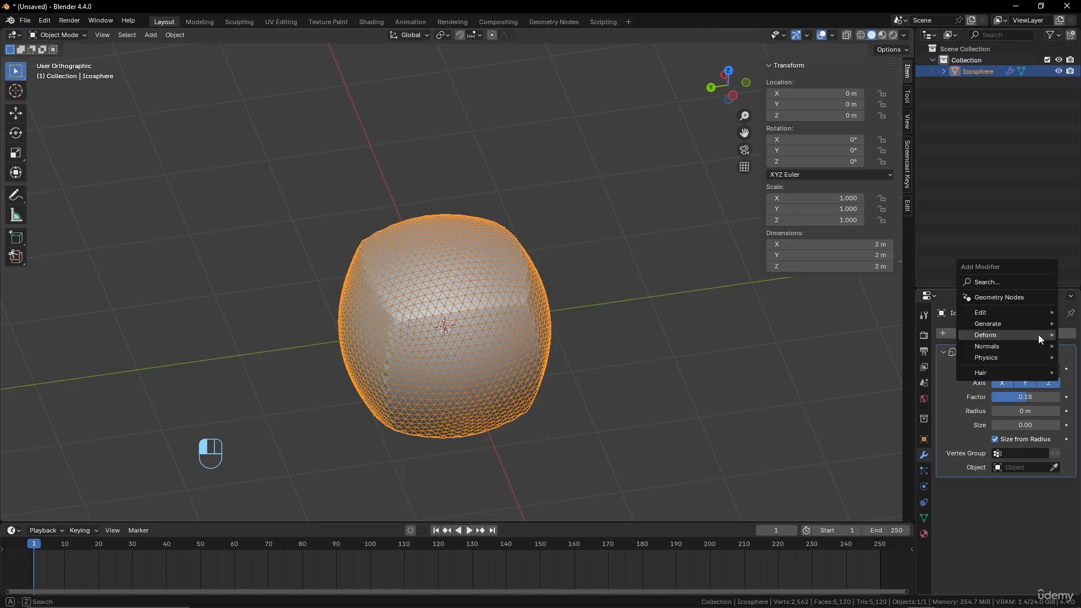
pyautogui.moveTo(1038, 335)
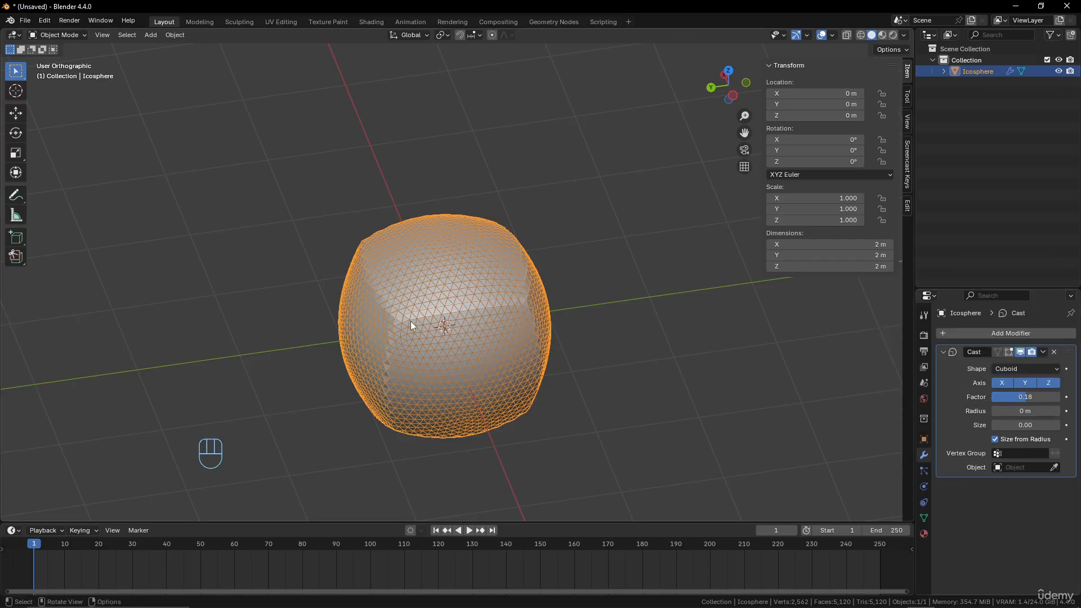
# Delete the ico sphere and add a plane mesh at the world origin
pyautogui.press('x')
pyautogui.click(500, 302)
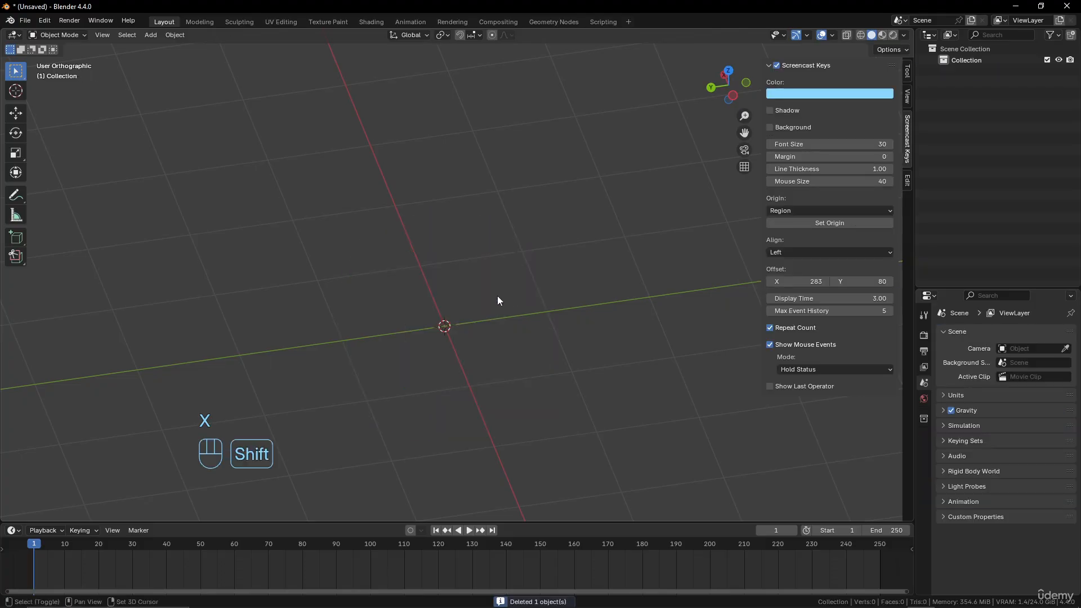
pyautogui.hotkey('shift', 'a')
pyautogui.moveTo(497, 295)
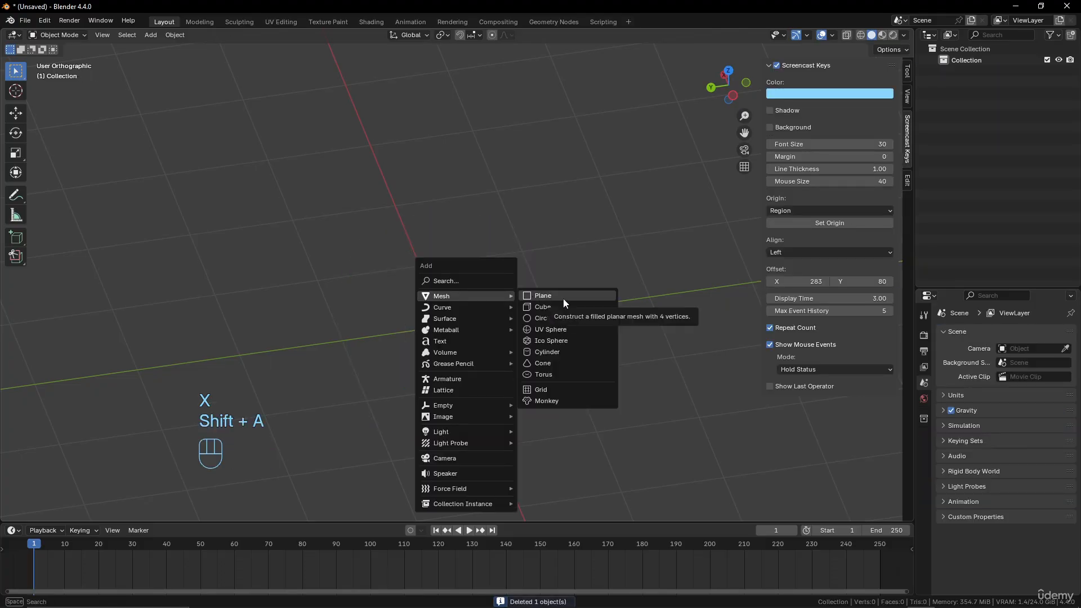
pyautogui.click(563, 298)
pyautogui.moveTo(617, 330); pyautogui.dragTo(559, 330, button='middle')
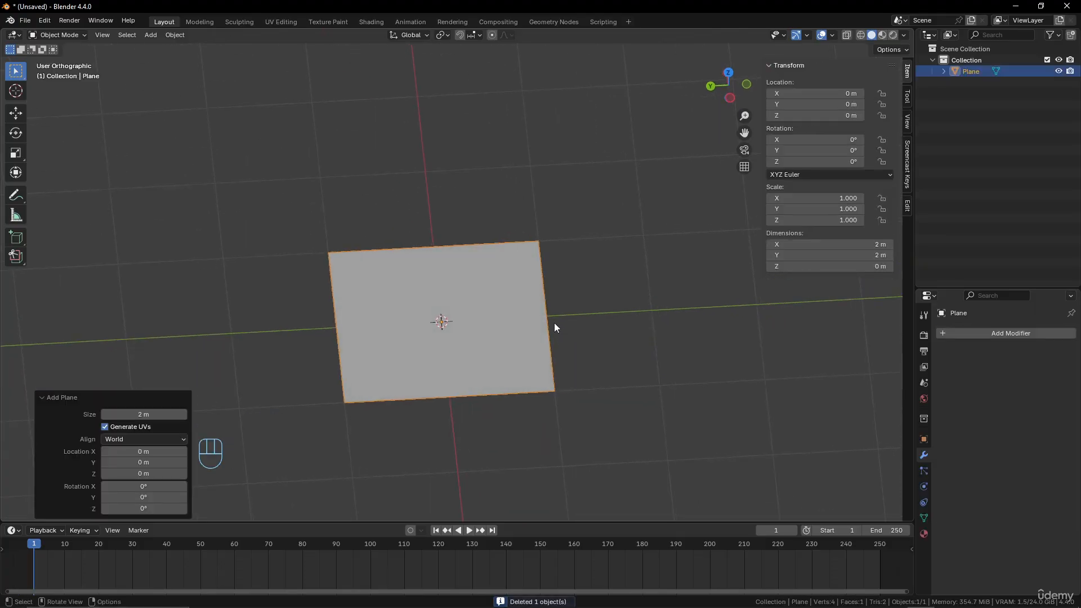
# Subdivide the whole plane with one cut in Edit Mode, repeat the subdivision seven times, and return to Object Mode
pyautogui.press('Tab')
pyautogui.rightClick(487, 282)
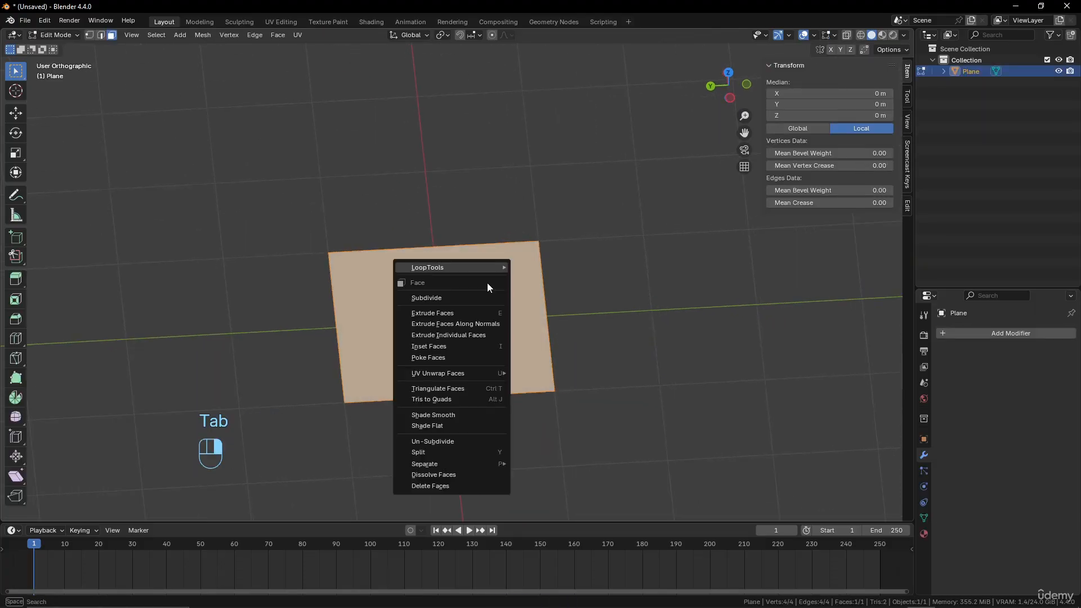
pyautogui.click(460, 297)
pyautogui.hotkey('shift', 'r')
pyautogui.hotkey('shift', 'r')
pyautogui.hotkey('shift', 'r')
pyautogui.hotkey('shift', 'r')
pyautogui.hotkey('shift', 'r')
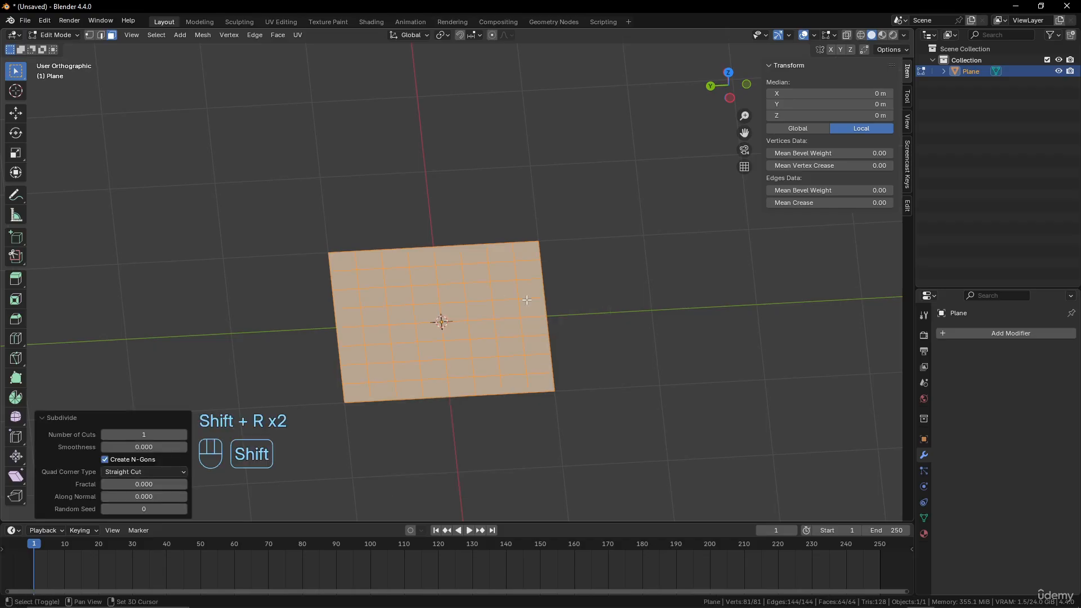
pyautogui.hotkey('shift', 'r')
pyautogui.scroll(6, 540, 344)
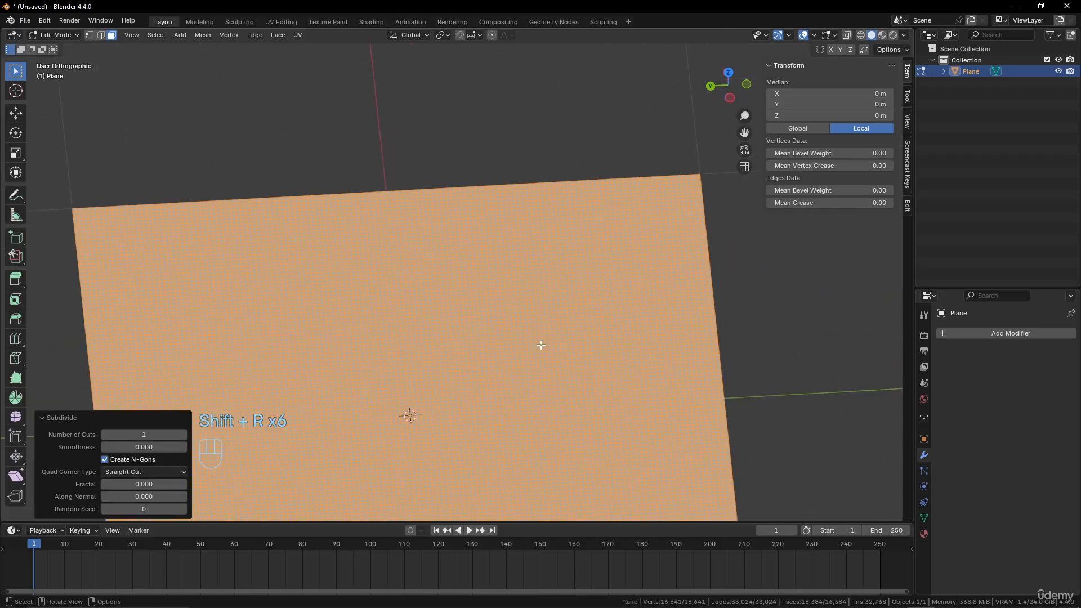
pyautogui.scroll(-4, 555, 294)
pyautogui.hotkey('shift', 'r')
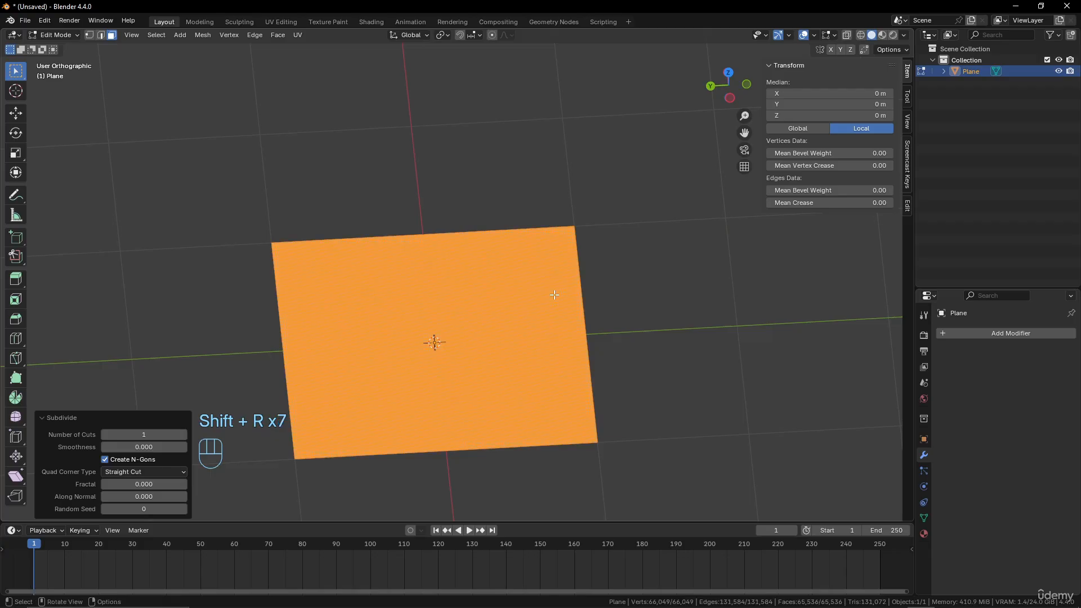
pyautogui.press('Tab')
# Turn off the wireframe display in the viewport overlays so the dense plane shows as a clean surface
pyautogui.scroll(1, 554, 300)
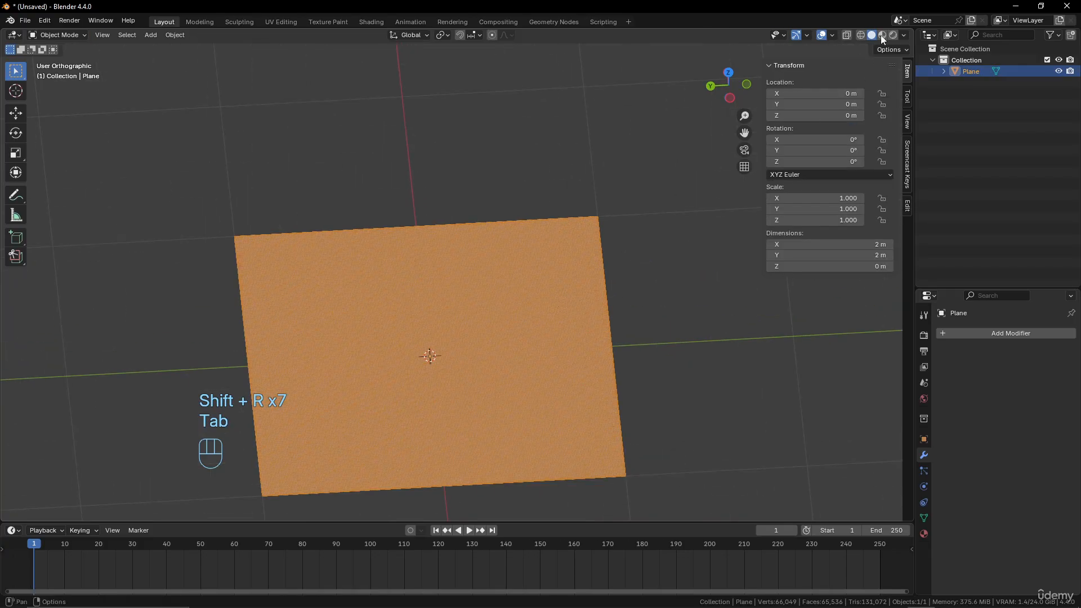
pyautogui.click(833, 35)
pyautogui.click(763, 225)
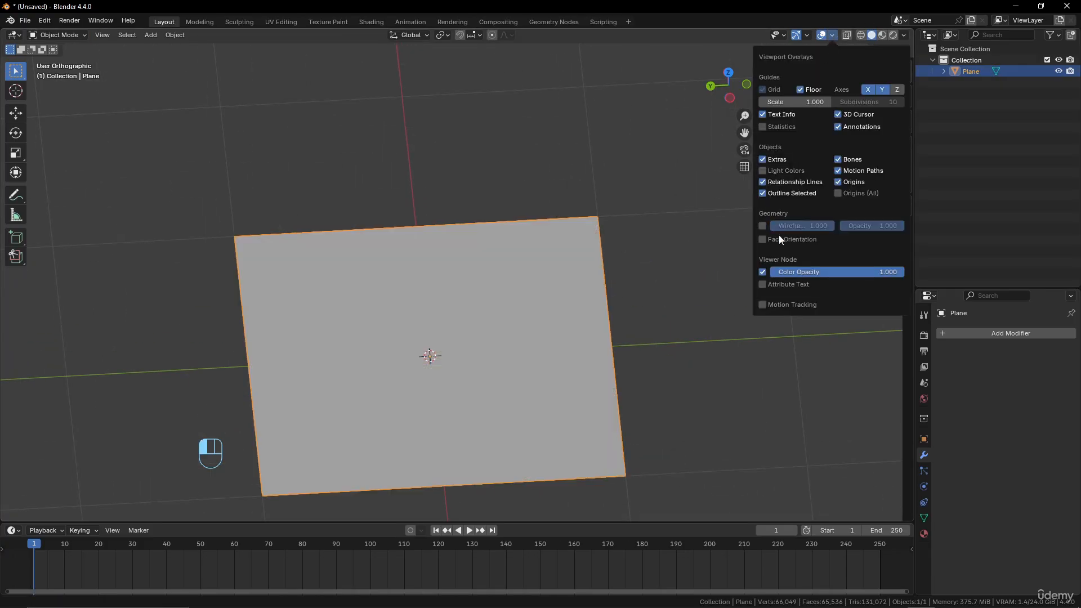
pyautogui.press('n')
pyautogui.scroll(1, 520, 327)
pyautogui.scroll(-3, 521, 327)
pyautogui.moveTo(521, 327)
pyautogui.keyDown('shift'); pyautogui.mouseDown(button='middle')
pyautogui.moveTo(537, 271)
pyautogui.moveTo(516, 316)
pyautogui.moveTo(529, 318)
pyautogui.mouseUp(button='middle'); pyautogui.keyUp('shift')
pyautogui.scroll(2, 530, 304)
# Add a Displace modifier to the subdivided plane and view its offset from the side
pyautogui.moveTo(1013, 333)
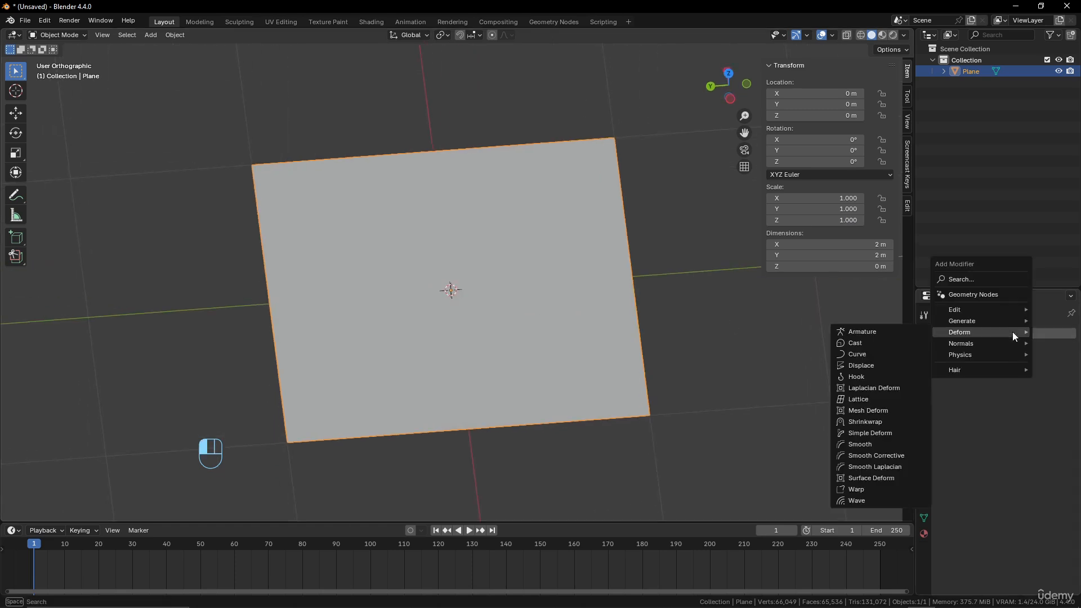
pyautogui.click(877, 365)
pyautogui.moveTo(878, 364); pyautogui.dragTo(632, 261, button='middle')
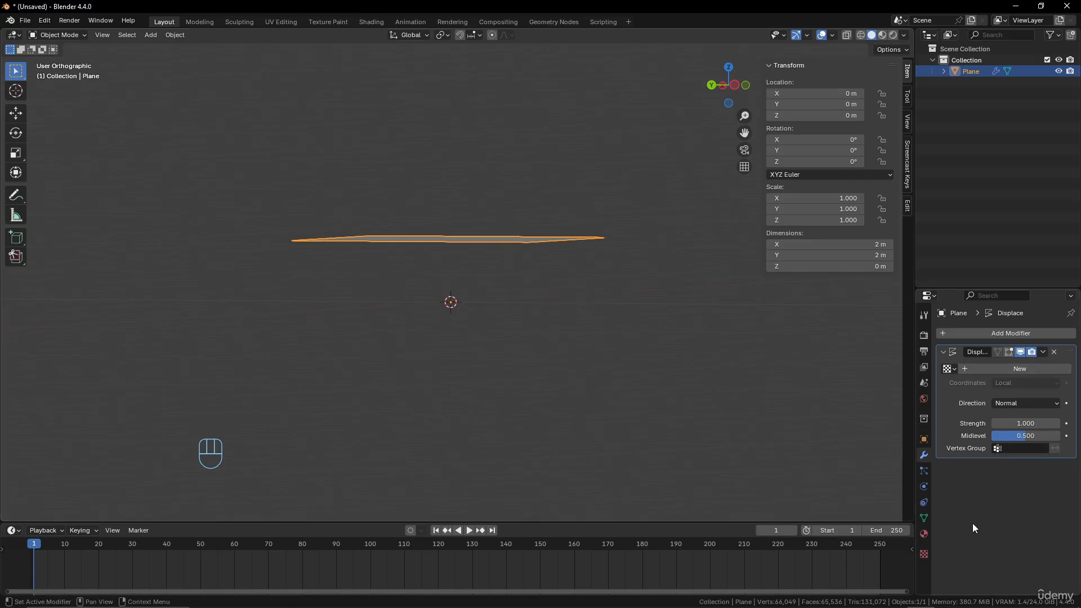
pyautogui.moveTo(719, 374); pyautogui.dragTo(671, 398, button='middle')
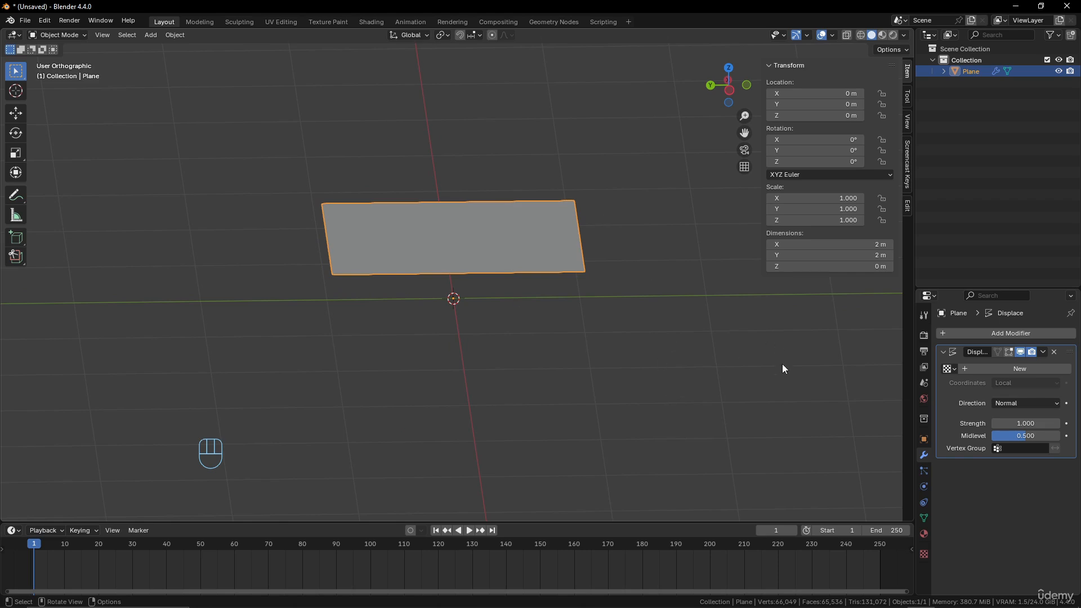
# Create a new texture for the Displace modifier and set its type to Clouds
pyautogui.click(924, 554)
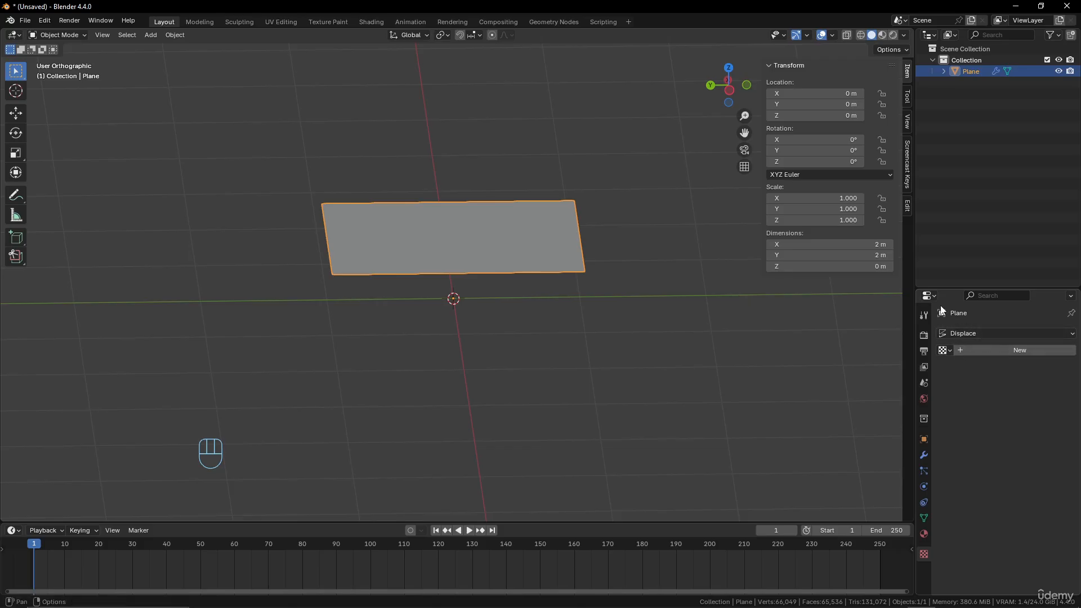
pyautogui.click(988, 351)
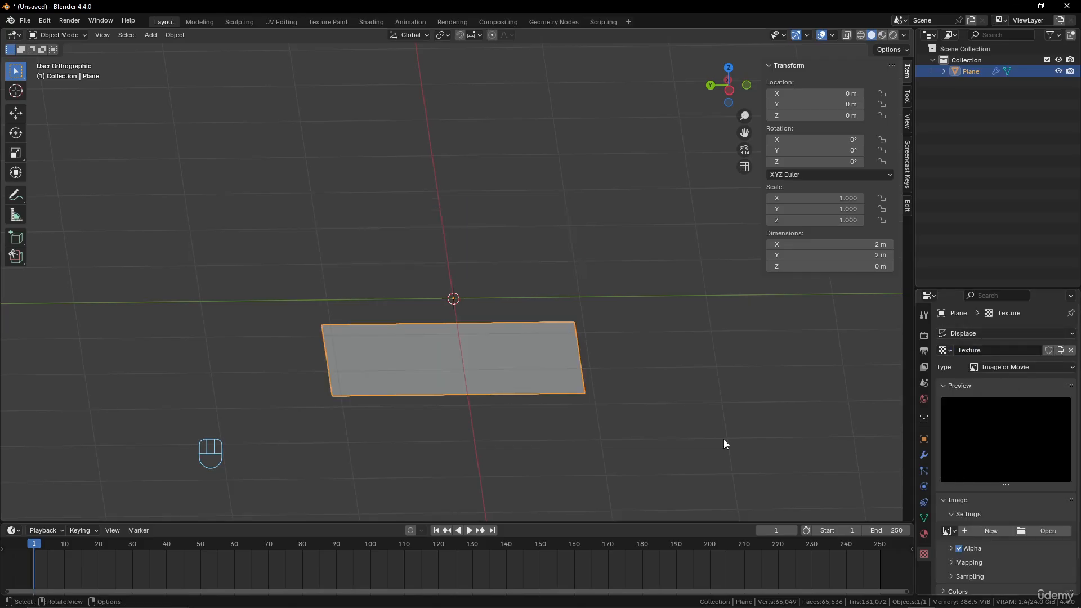
pyautogui.click(1042, 367)
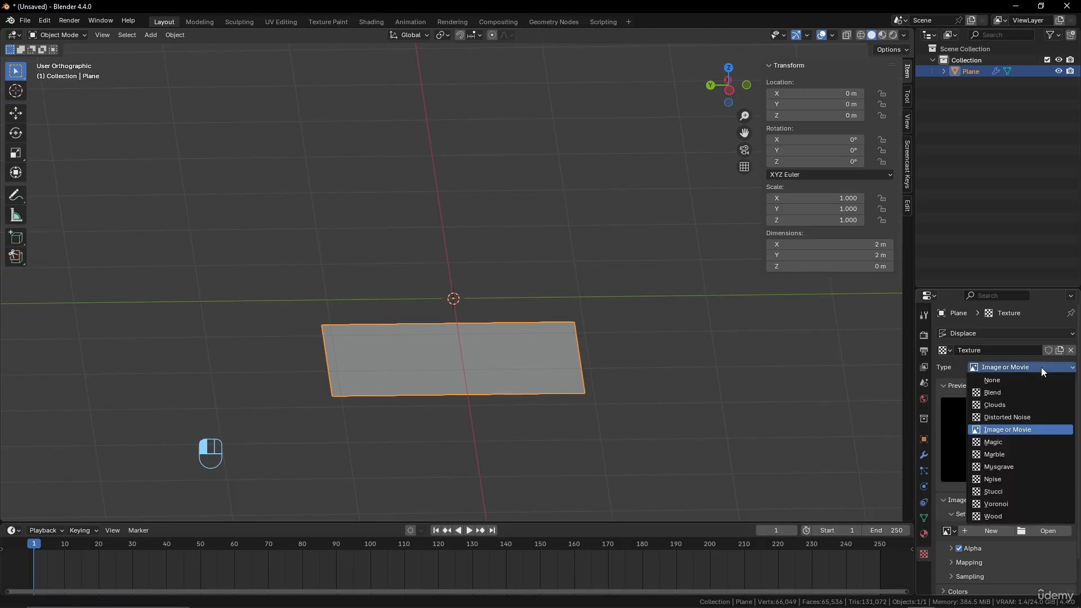
pyautogui.click(1004, 404)
pyautogui.moveTo(657, 295); pyautogui.dragTo(789, 426, button='middle')
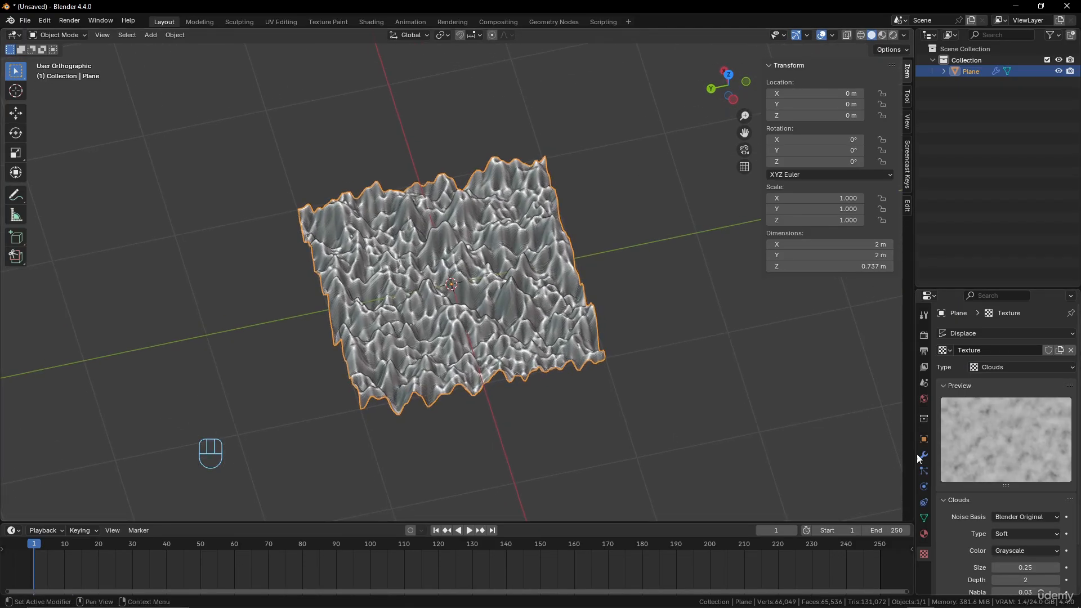
# Examine the displaced plane's peaks and valleys from several angles and compare them with the Clouds texture preview
pyautogui.moveTo(563, 296); pyautogui.dragTo(530, 220, button='middle')
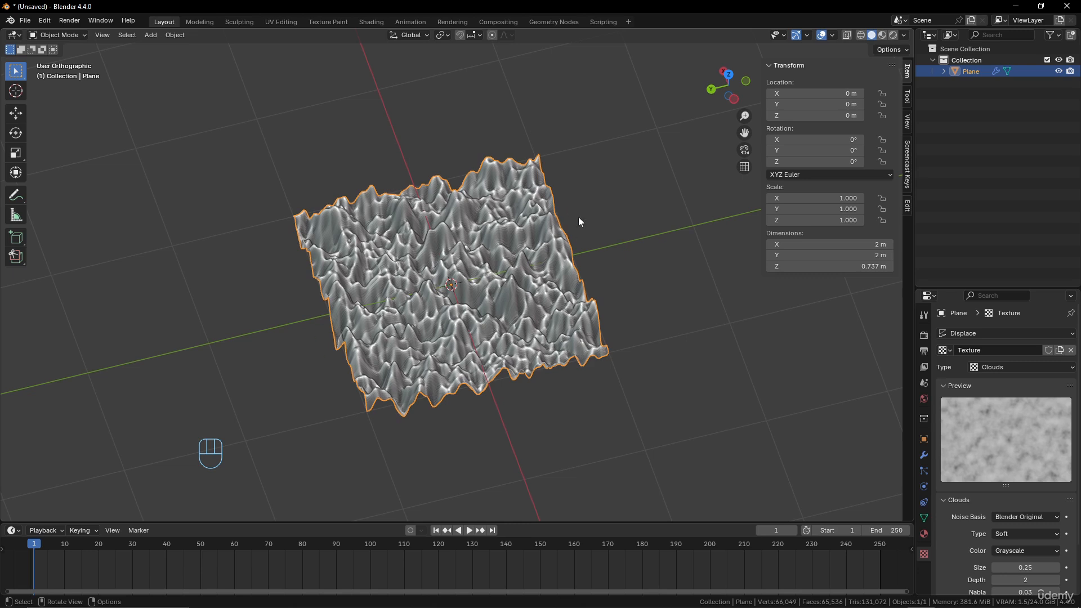
pyautogui.moveTo(579, 217); pyautogui.dragTo(568, 199, button='middle')
pyautogui.moveTo(541, 339); pyautogui.dragTo(532, 328, button='middle')
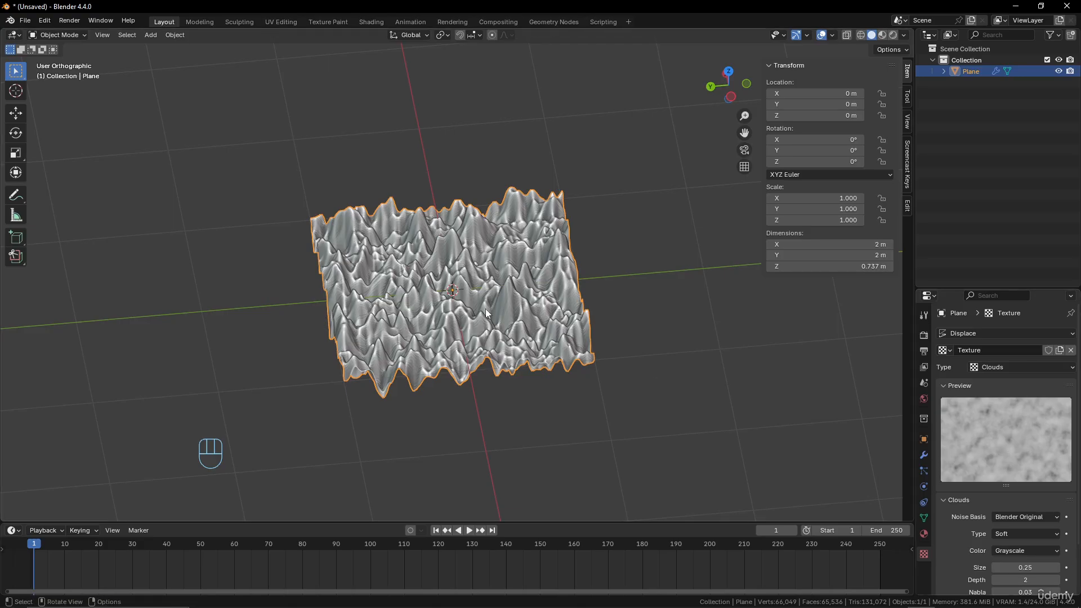
pyautogui.moveTo(490, 317); pyautogui.dragTo(501, 300, button='middle')
pyautogui.scroll(2, 524, 344)
pyautogui.moveTo(525, 348); pyautogui.dragTo(534, 290, button='middle')
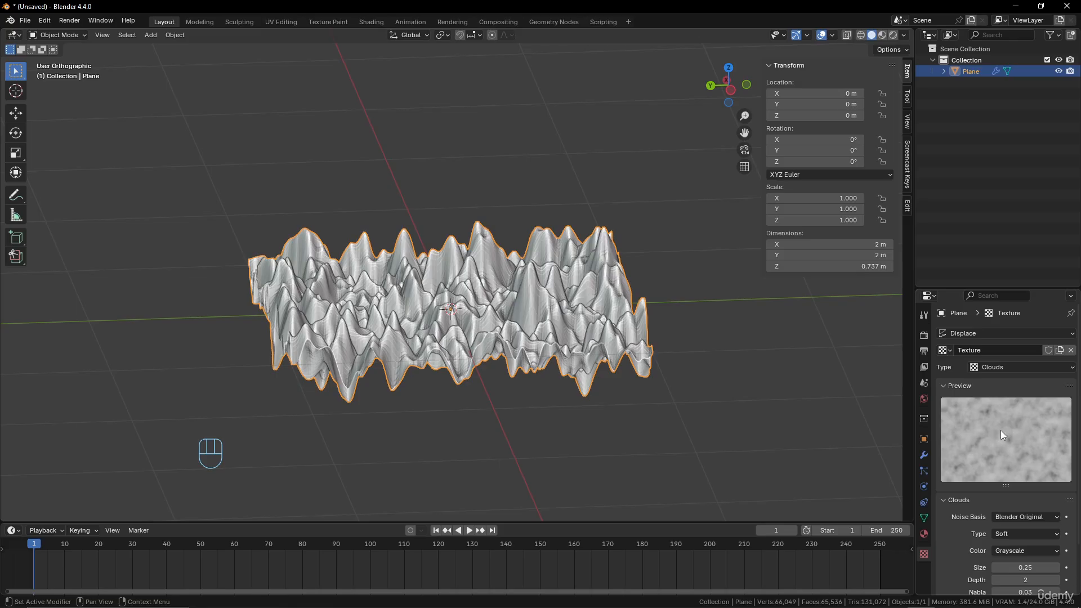
pyautogui.moveTo(436, 284); pyautogui.dragTo(439, 317, button='middle')
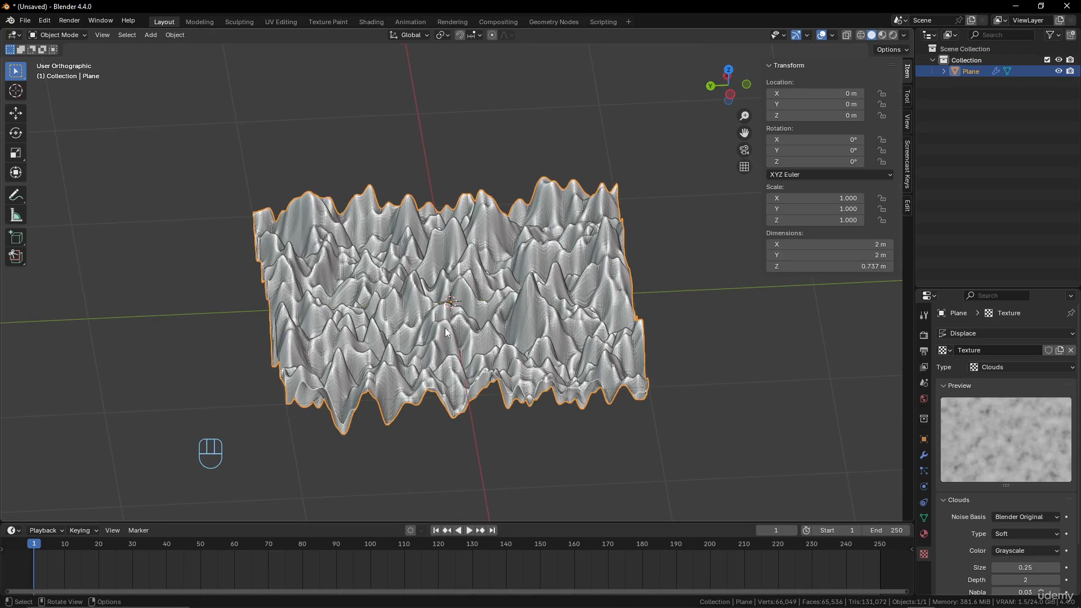
pyautogui.scroll(-3, 1012, 490)
pyautogui.scroll(2, 979, 461)
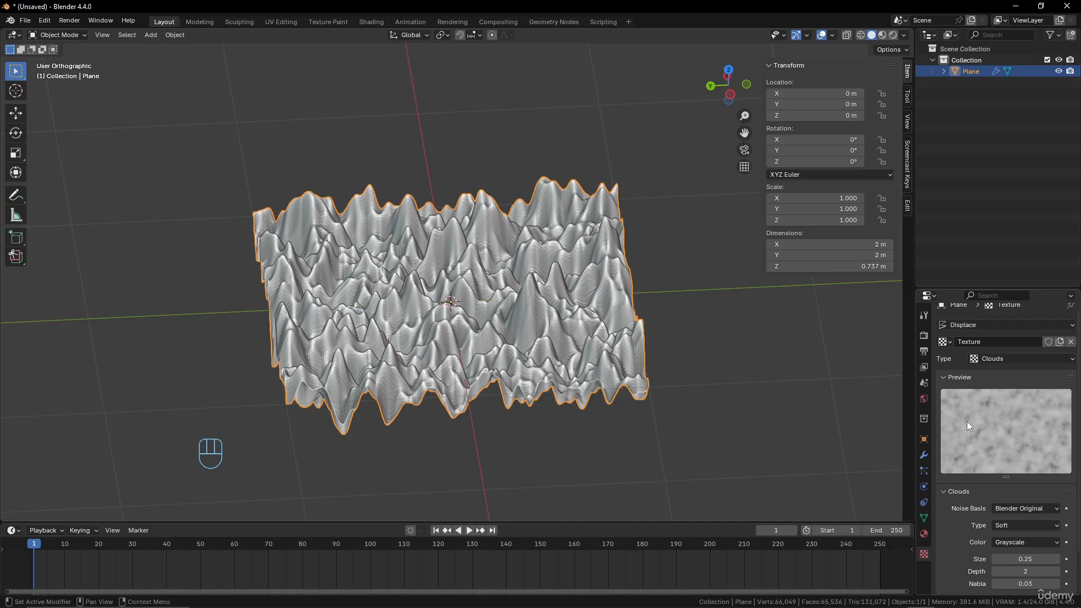
# Set the Clouds texture's depth to 3 and its noise type to Hard, and inspect the displaced surface
pyautogui.scroll(-1, 971, 419)
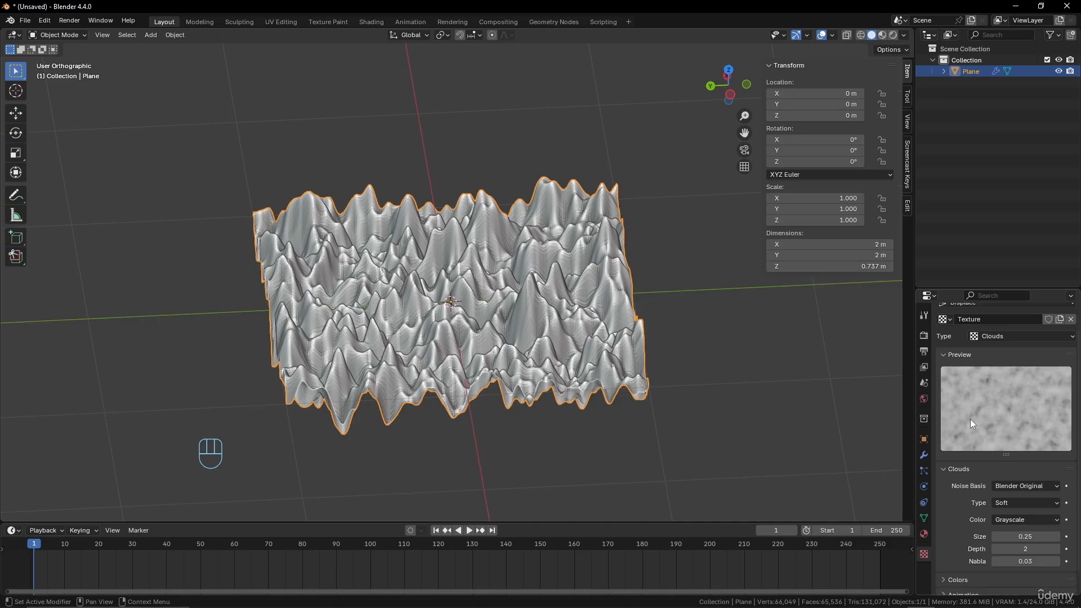
pyautogui.click(1056, 549)
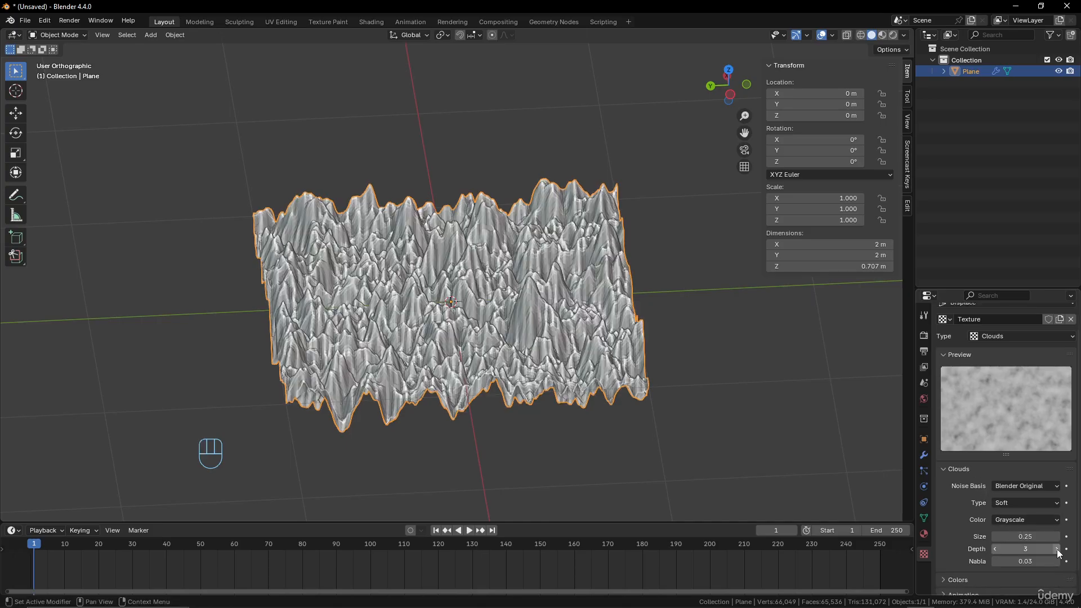
pyautogui.click(1037, 503)
pyautogui.click(1028, 527)
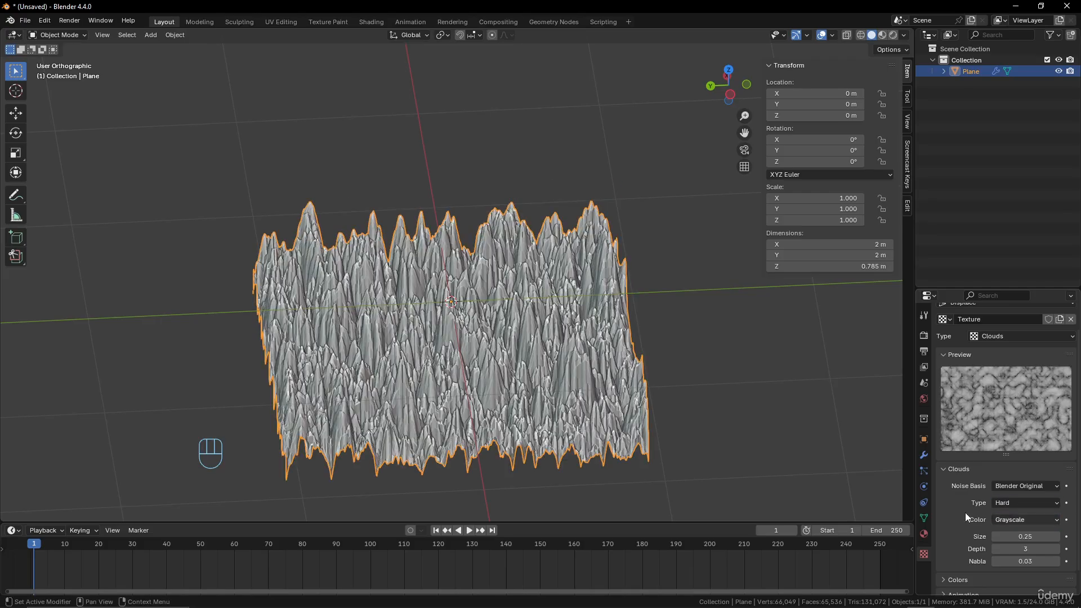
pyautogui.moveTo(800, 478); pyautogui.dragTo(637, 418, button='middle')
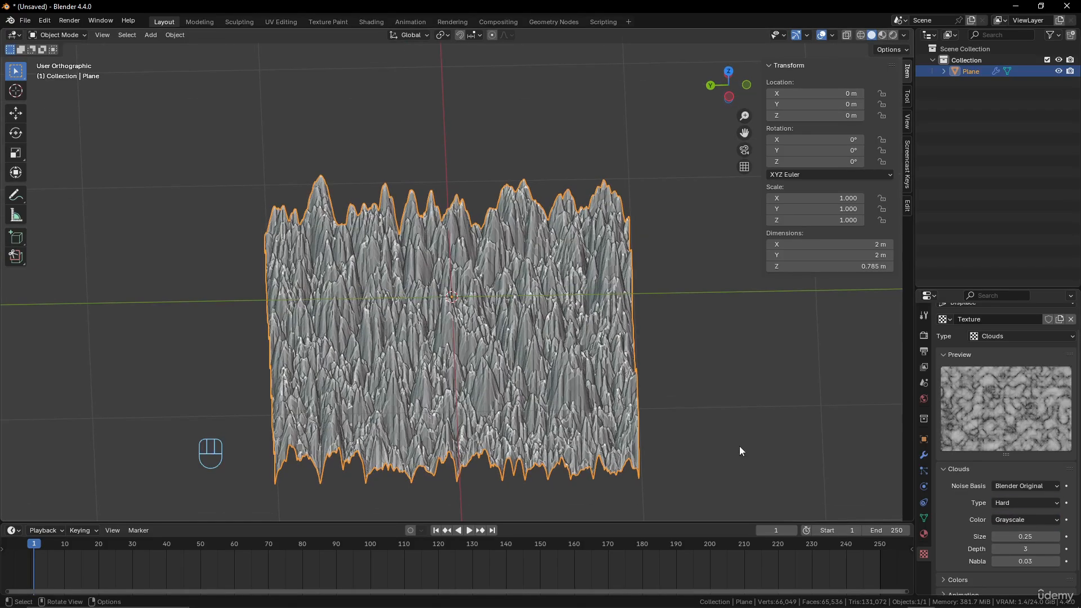
# Switch the Clouds noise type back to Soft and raise its size to 0.65 for broader, terrain-like hills
pyautogui.click(1032, 504)
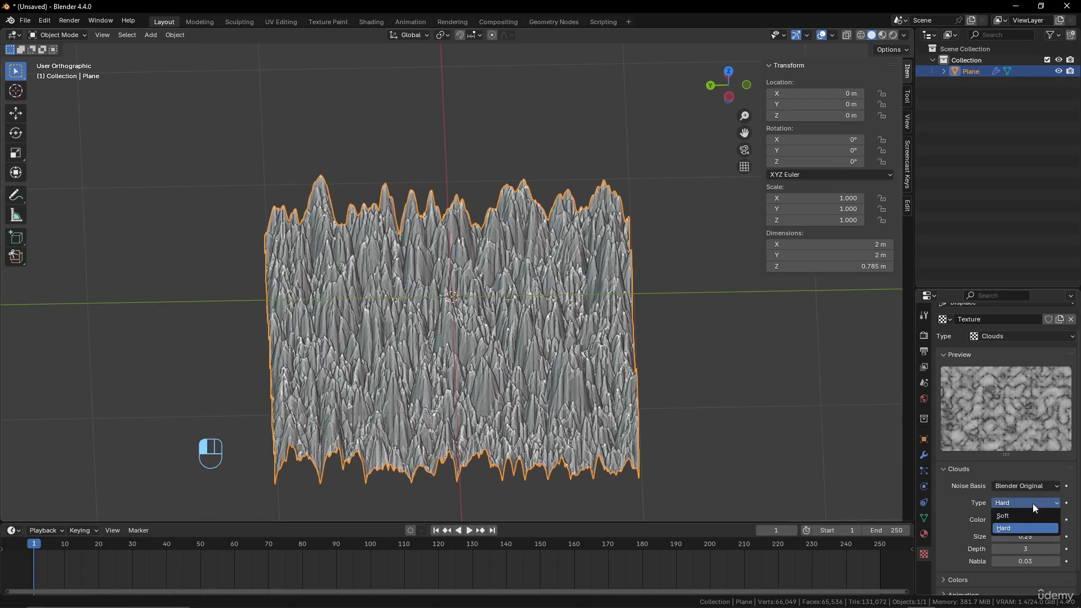
pyautogui.click(1026, 515)
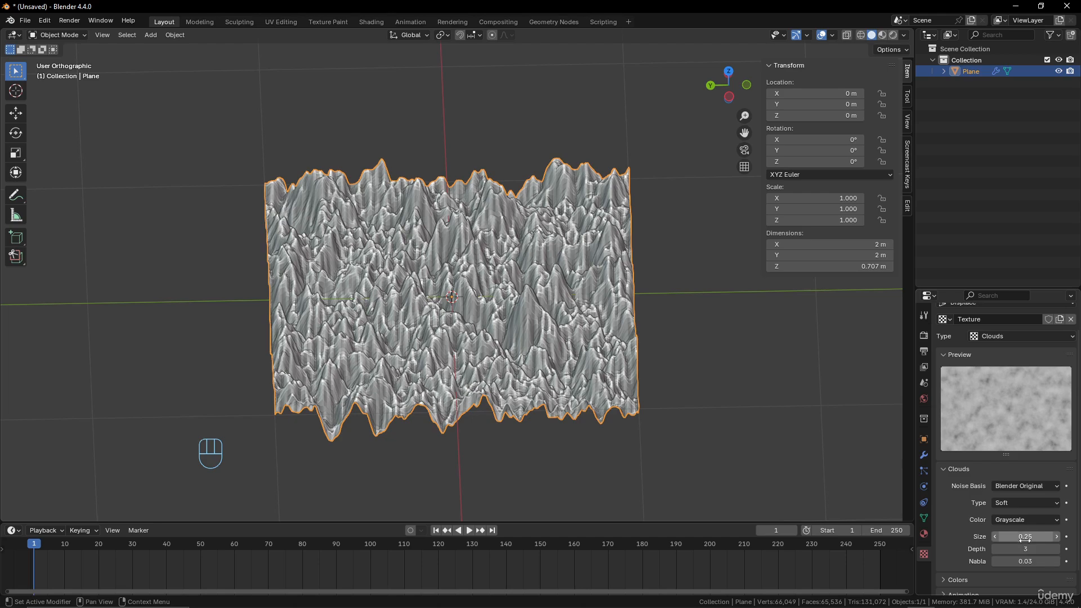
pyautogui.moveTo(1025, 538)
pyautogui.mouseDown()
pyautogui.moveTo(1058, 539)
pyautogui.moveTo(1041, 539)
pyautogui.mouseUp()
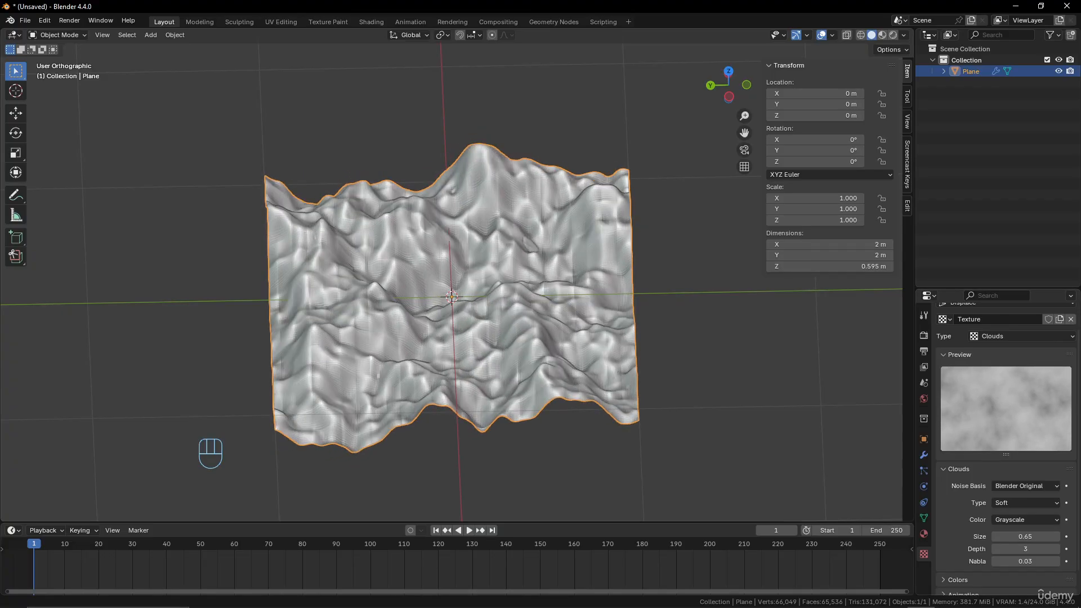
pyautogui.moveTo(703, 194); pyautogui.dragTo(640, 165, button='middle')
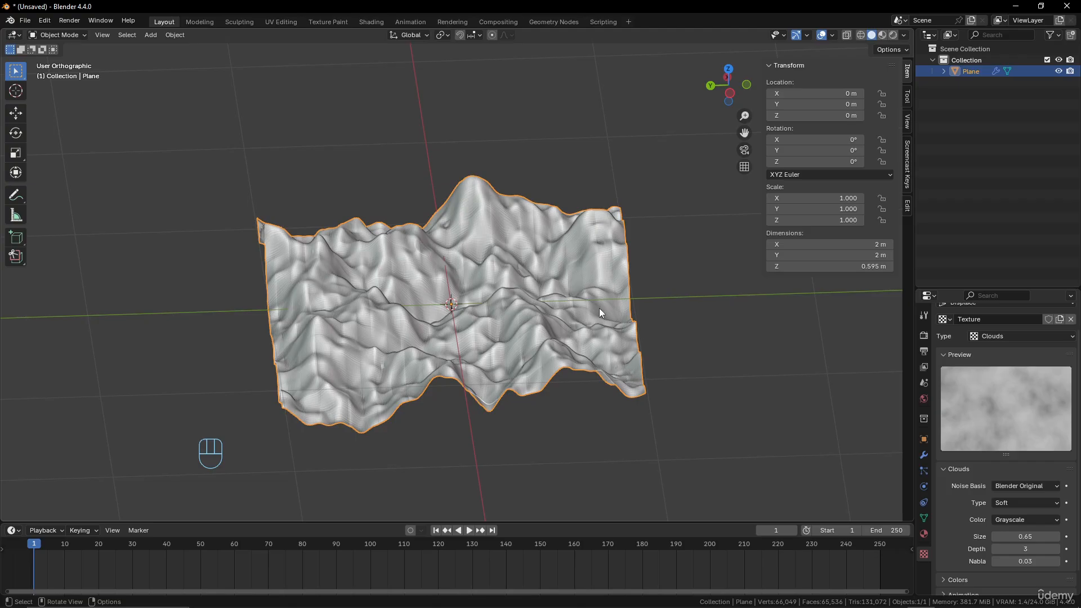
pyautogui.moveTo(599, 308); pyautogui.dragTo(425, 333, button='middle')
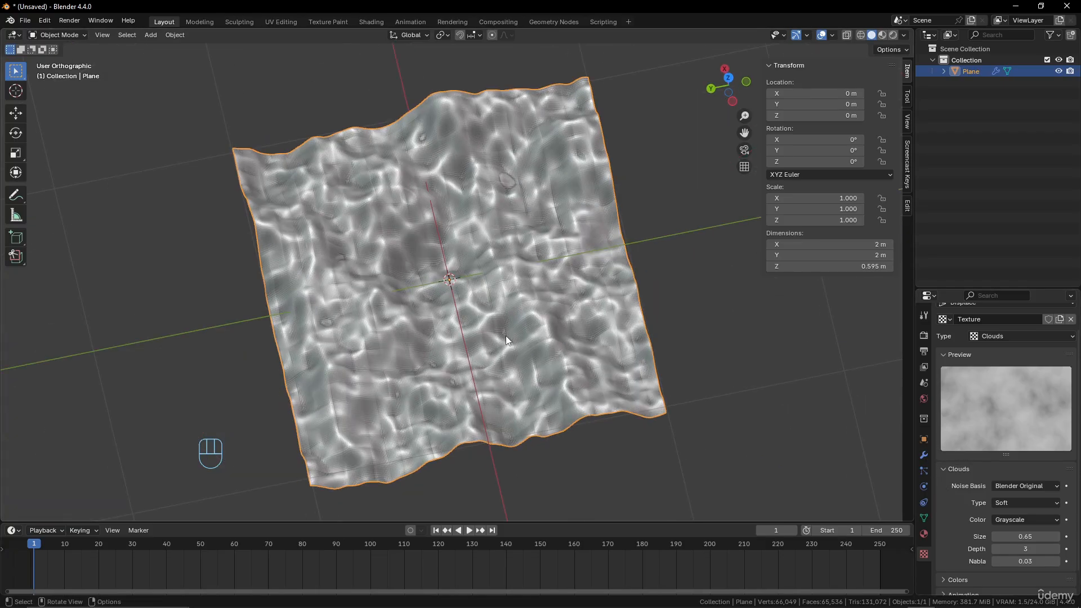
# Change the displacement texture's type from Clouds to Image or Movie and inspect the plane
pyautogui.click(1013, 335)
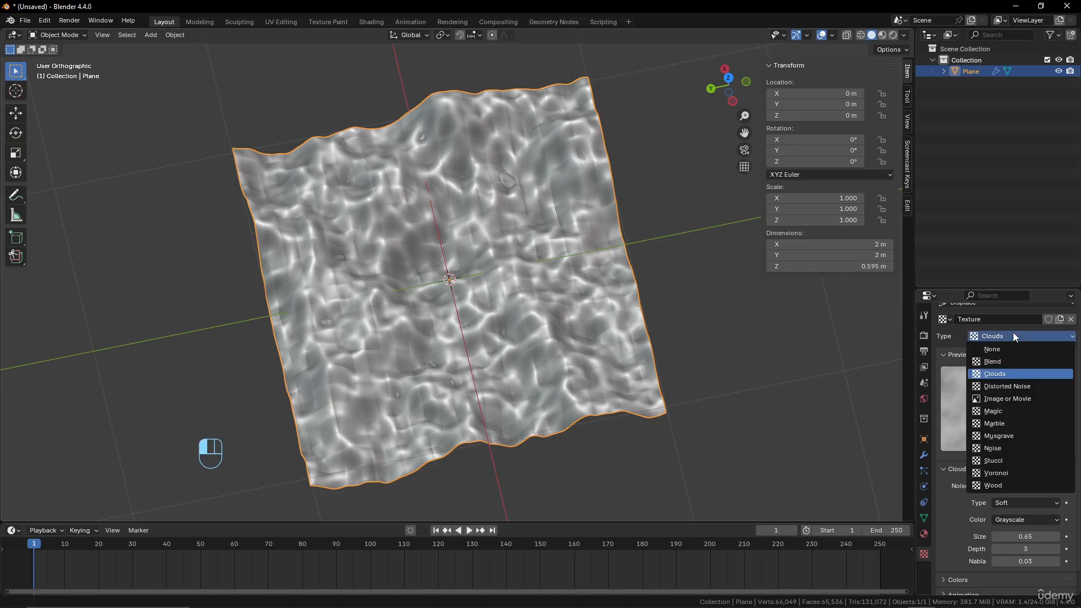
pyautogui.click(1007, 398)
pyautogui.scroll(-3, 638, 354)
pyautogui.scroll(1, 639, 354)
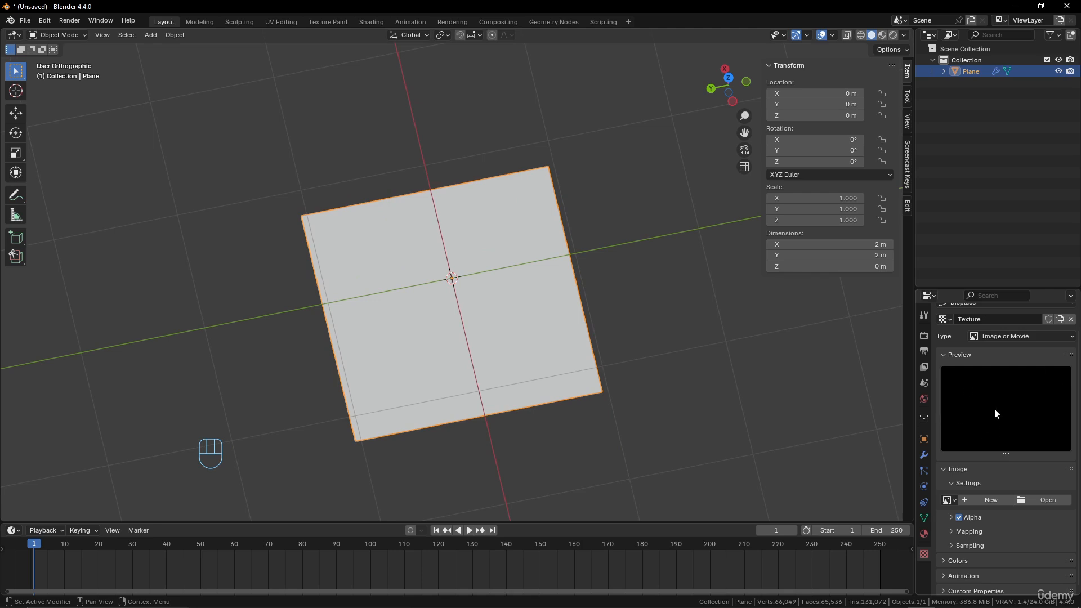
pyautogui.moveTo(647, 338); pyautogui.dragTo(559, 309, button='middle')
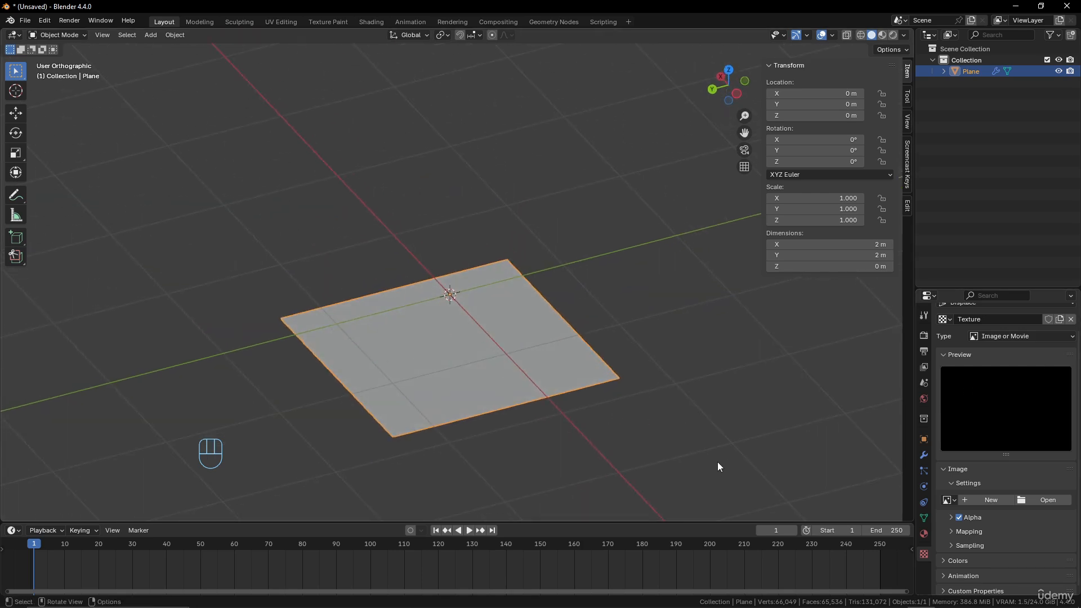
pyautogui.click(924, 454)
pyautogui.click(1035, 333)
pyautogui.moveTo(1034, 333)
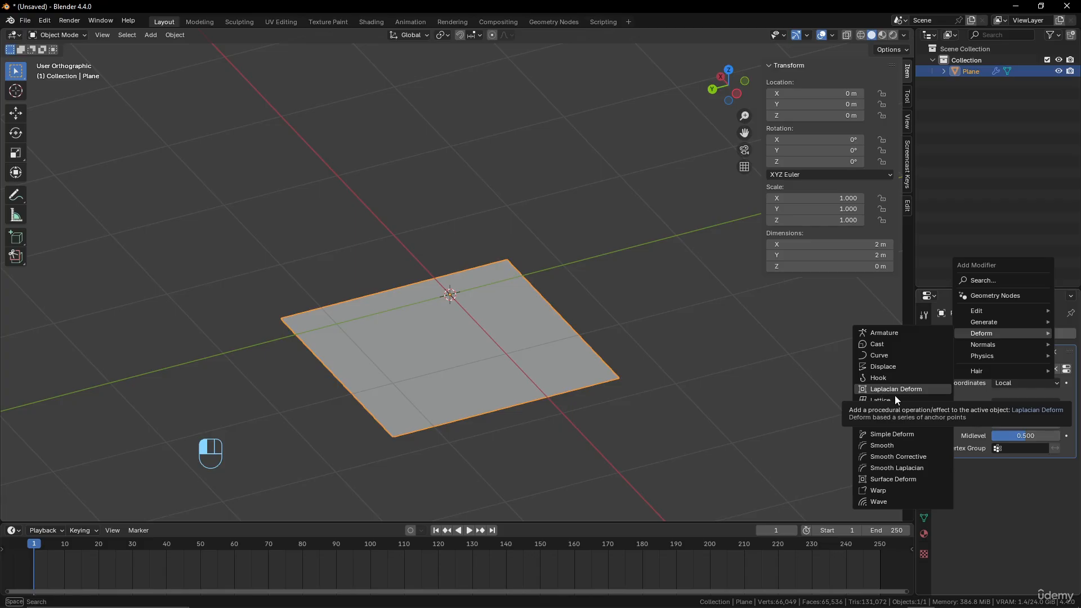
pyautogui.moveTo(474, 329); pyautogui.dragTo(486, 333, button='middle')
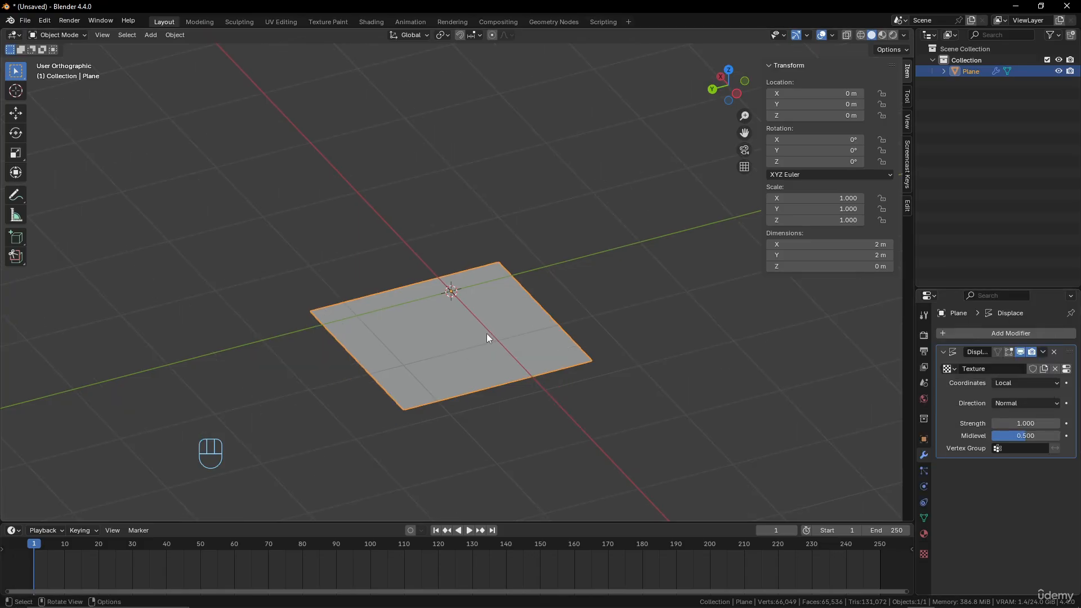
# Delete the plane and add a Monkey mesh at the world origin
pyautogui.press('x')
pyautogui.click(486, 333)
pyautogui.hotkey('shift', 'a')
pyautogui.moveTo(502, 295)
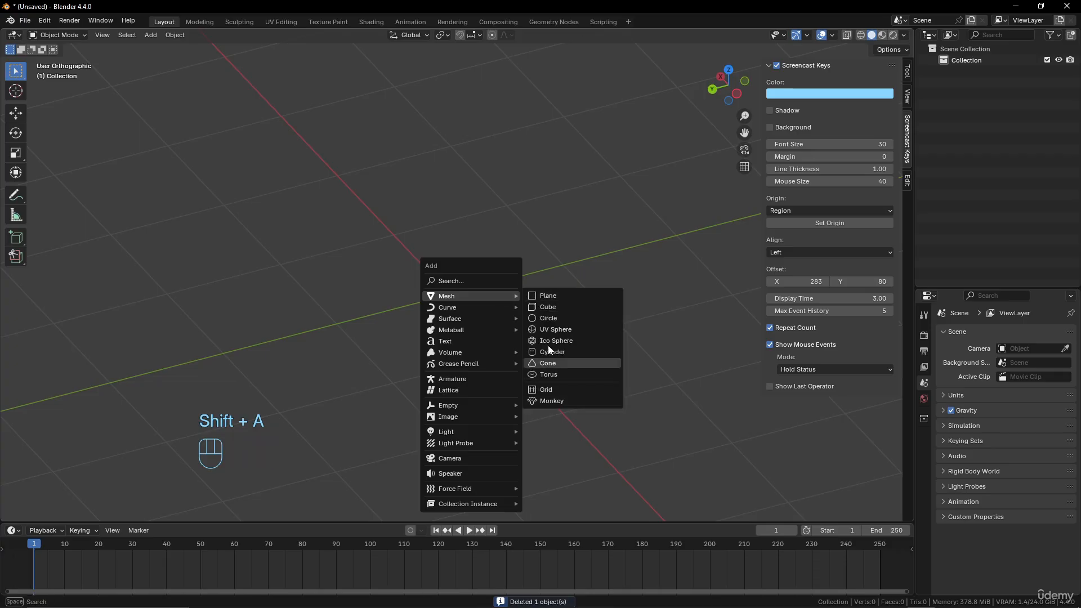
pyautogui.click(553, 400)
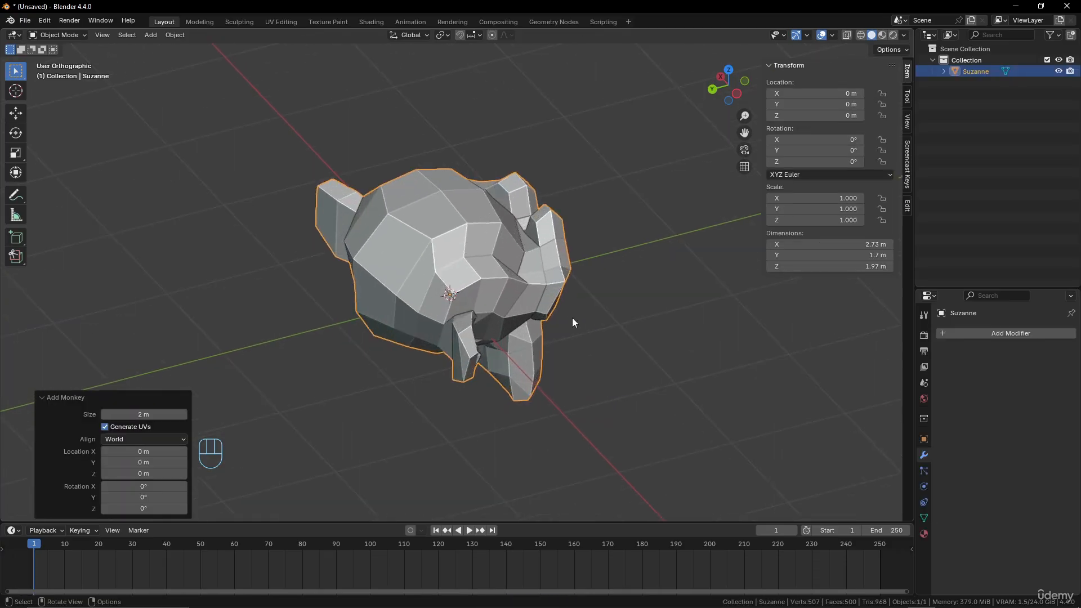
pyautogui.moveTo(572, 323); pyautogui.dragTo(518, 285, button='middle')
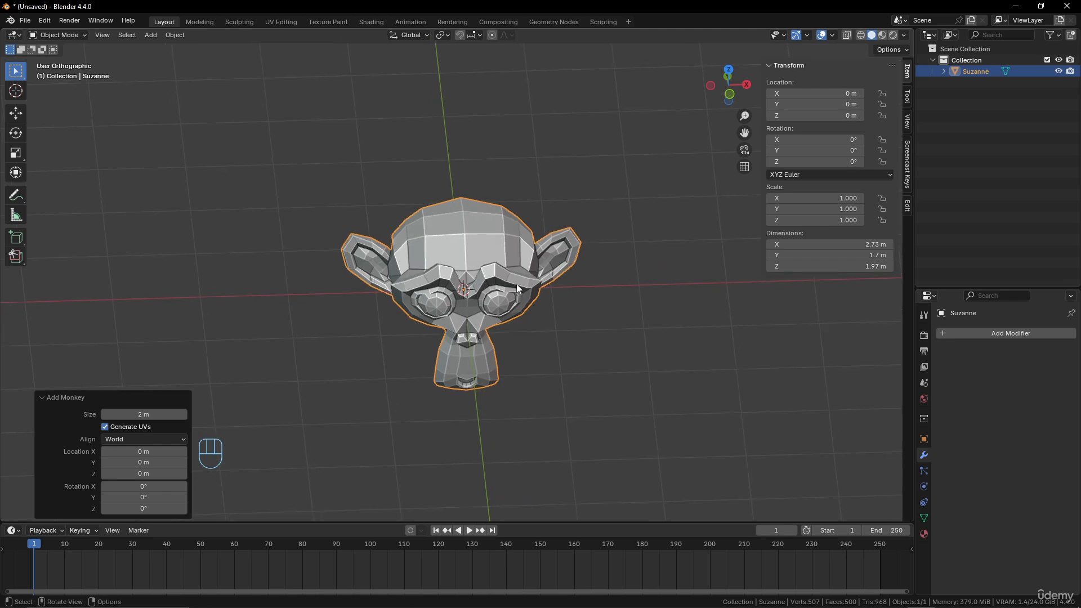
# Add a lattice around the monkey head with a radius of 2.87 m so it fully encloses the mesh
pyautogui.hotkey('shift', 'a')
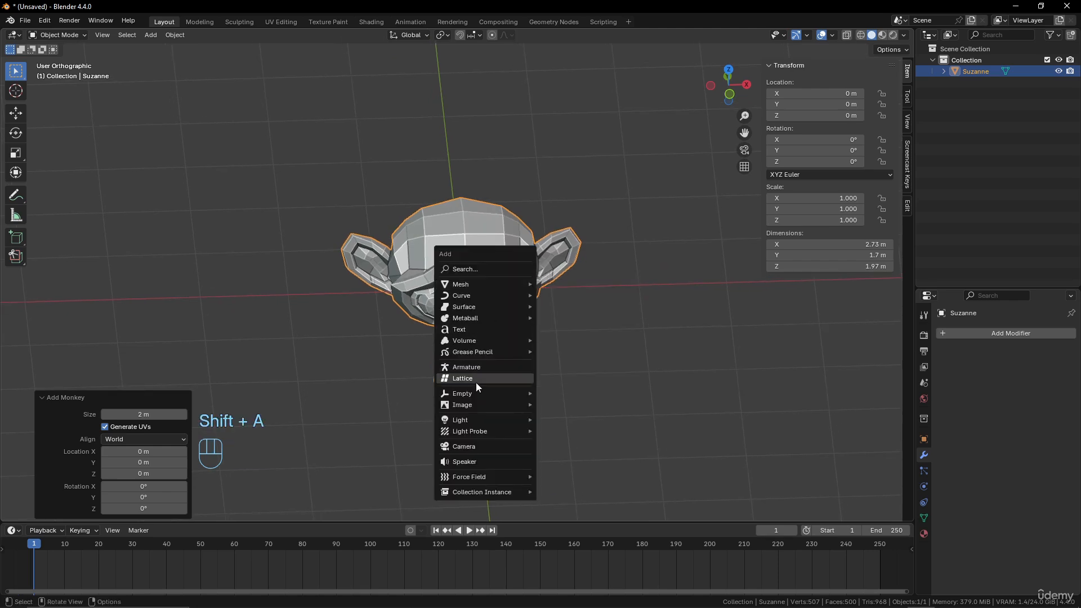
pyautogui.click(474, 378)
pyautogui.moveTo(474, 378); pyautogui.dragTo(539, 326, button='middle')
pyautogui.moveTo(143, 415); pyautogui.dragTo(188, 414)
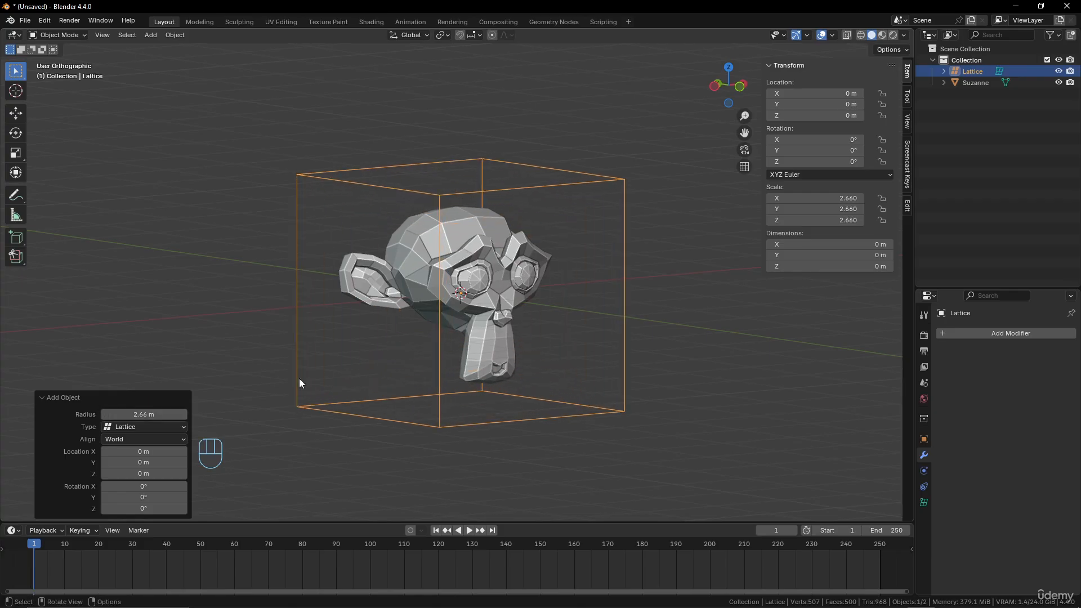
pyautogui.moveTo(299, 378); pyautogui.dragTo(350, 358, button='middle')
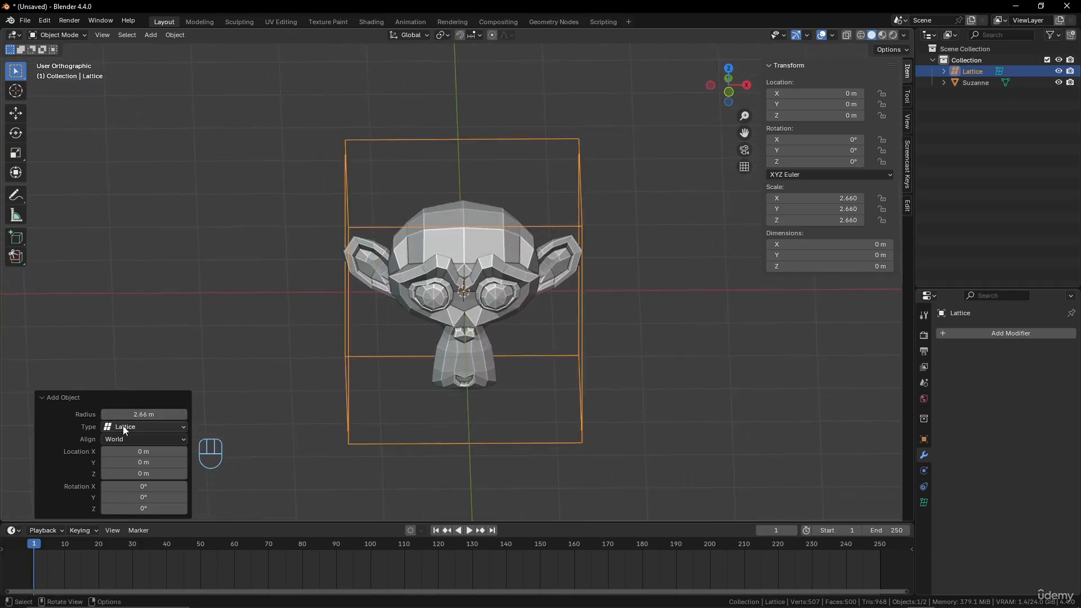
pyautogui.moveTo(143, 415); pyautogui.dragTo(167, 414)
pyautogui.moveTo(363, 316); pyautogui.dragTo(395, 327, button='middle')
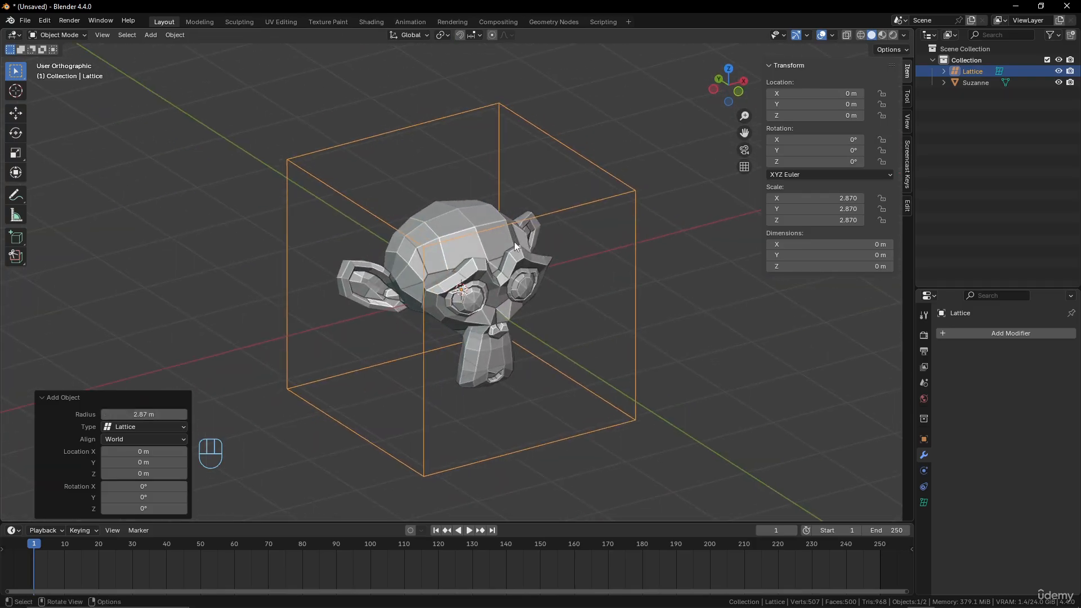
pyautogui.click(525, 253)
pyautogui.click(580, 201)
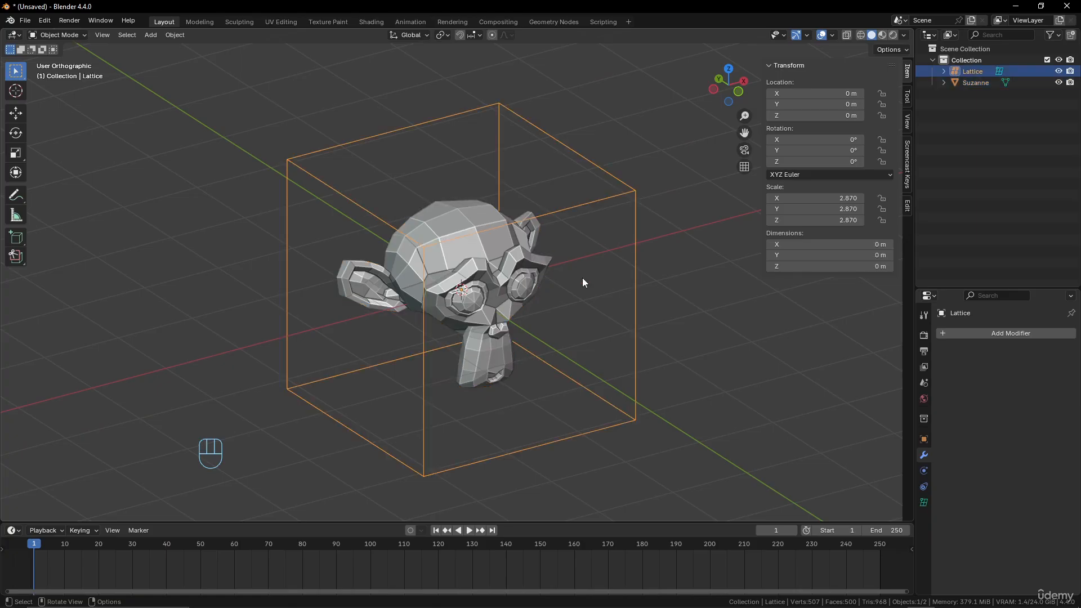
# Set the lattice's resolution to 3 in U, V and W
pyautogui.click(923, 502)
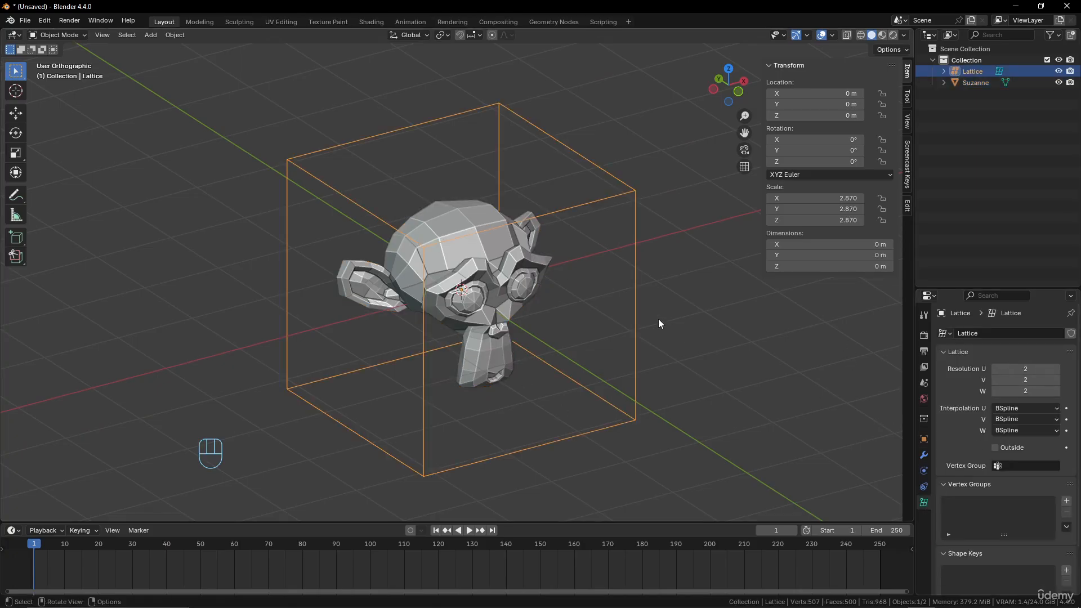
pyautogui.click(1056, 369)
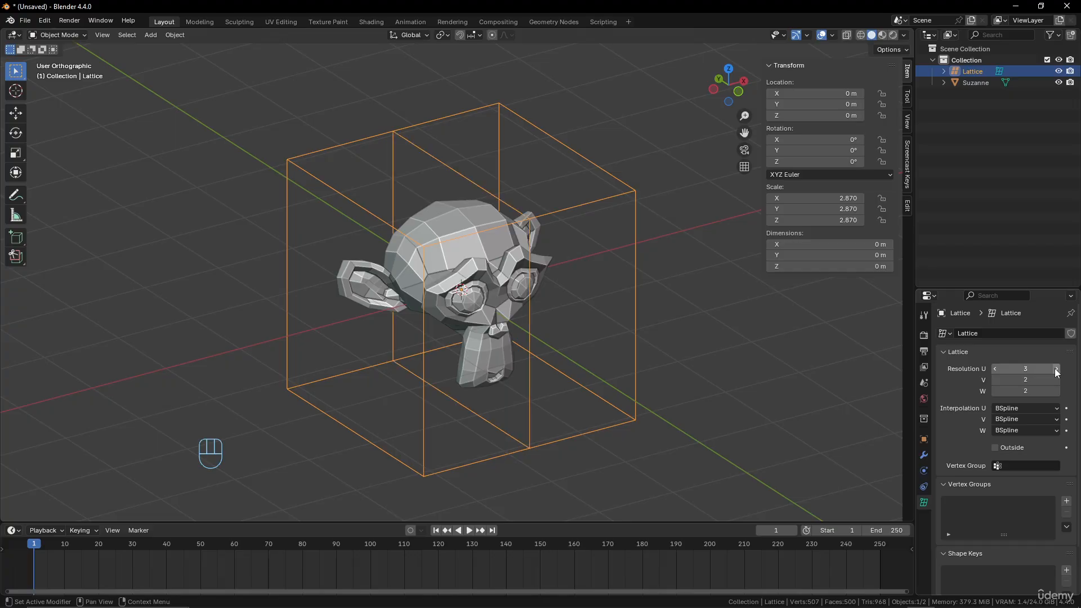
pyautogui.click(1057, 381)
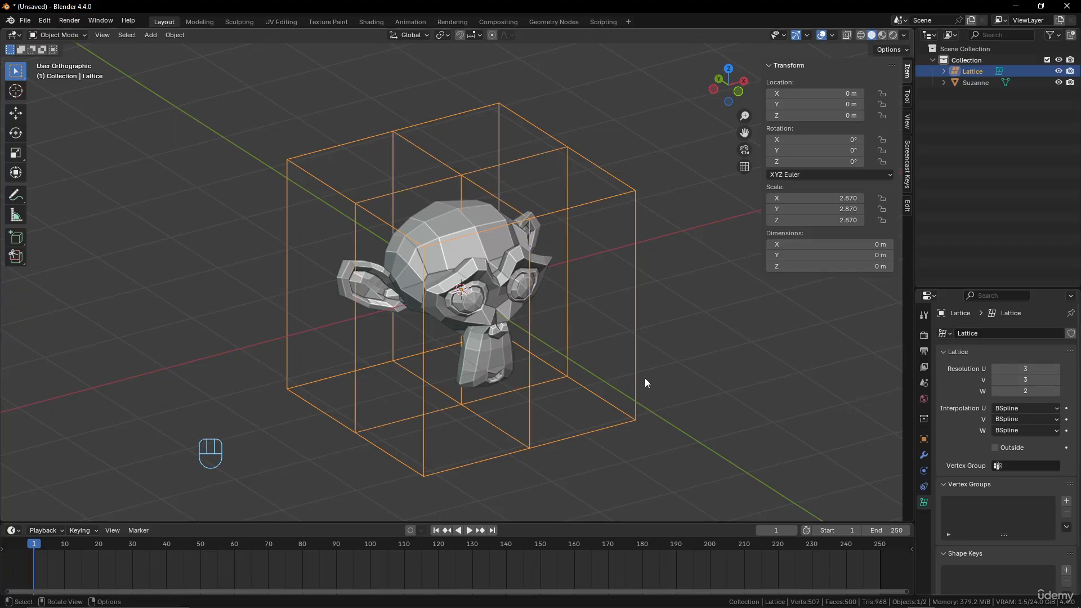
pyautogui.moveTo(644, 379); pyautogui.dragTo(652, 367, button='middle')
pyautogui.click(1057, 391)
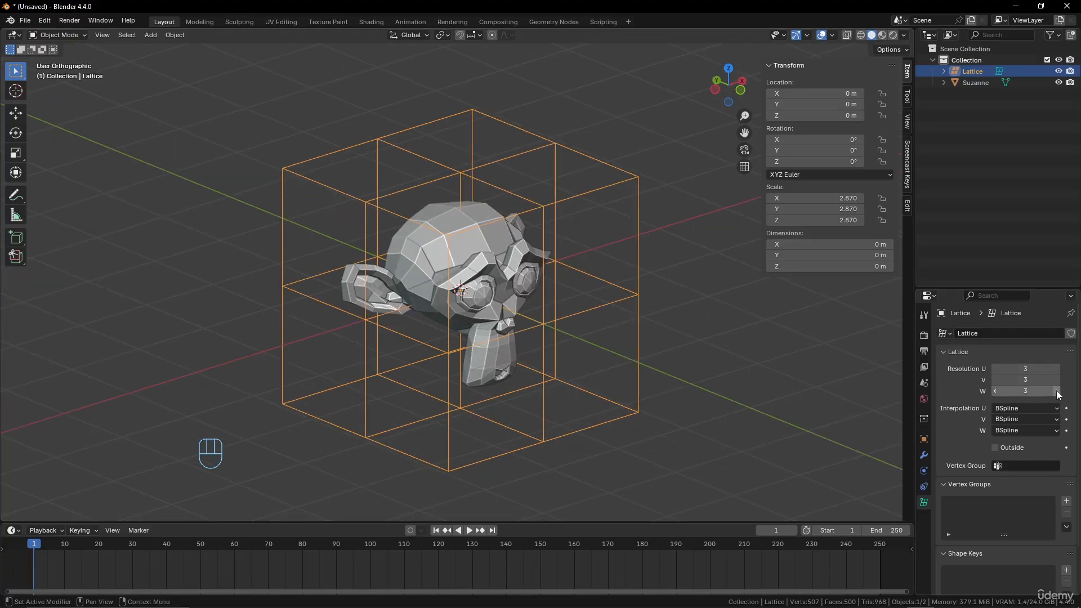
pyautogui.moveTo(514, 202); pyautogui.dragTo(556, 254, button='middle')
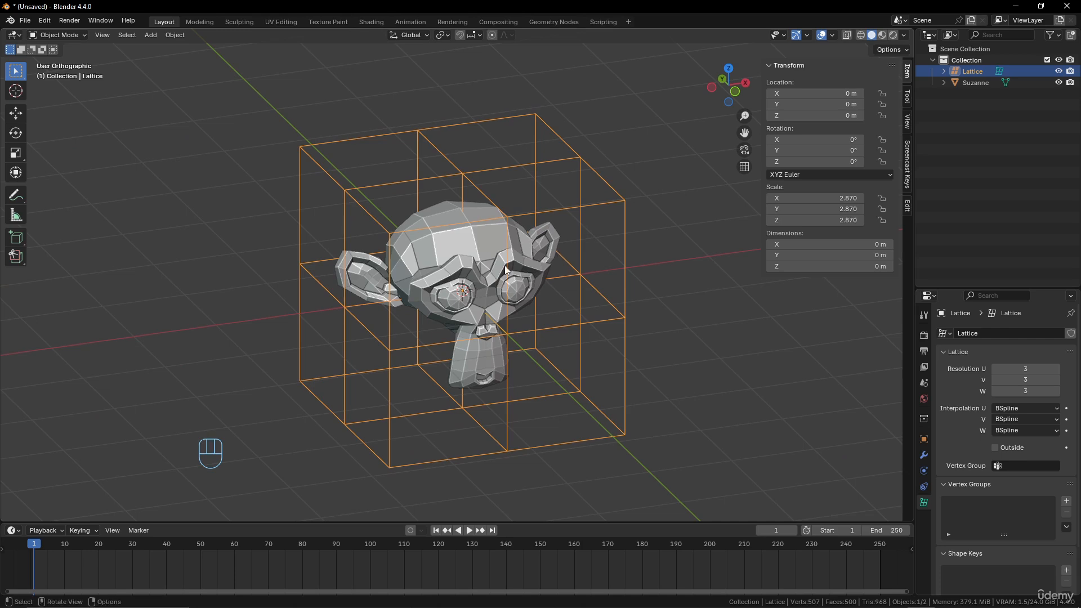
# Add a Lattice modifier to the monkey head and assign the surrounding lattice as its object
pyautogui.click(476, 241)
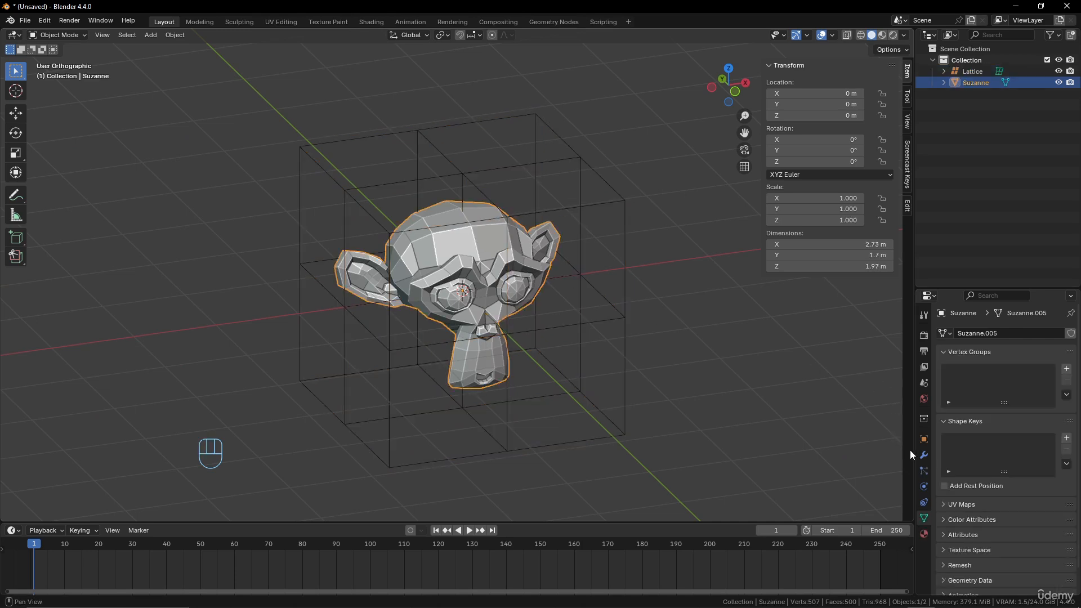
pyautogui.click(923, 455)
pyautogui.click(1051, 332)
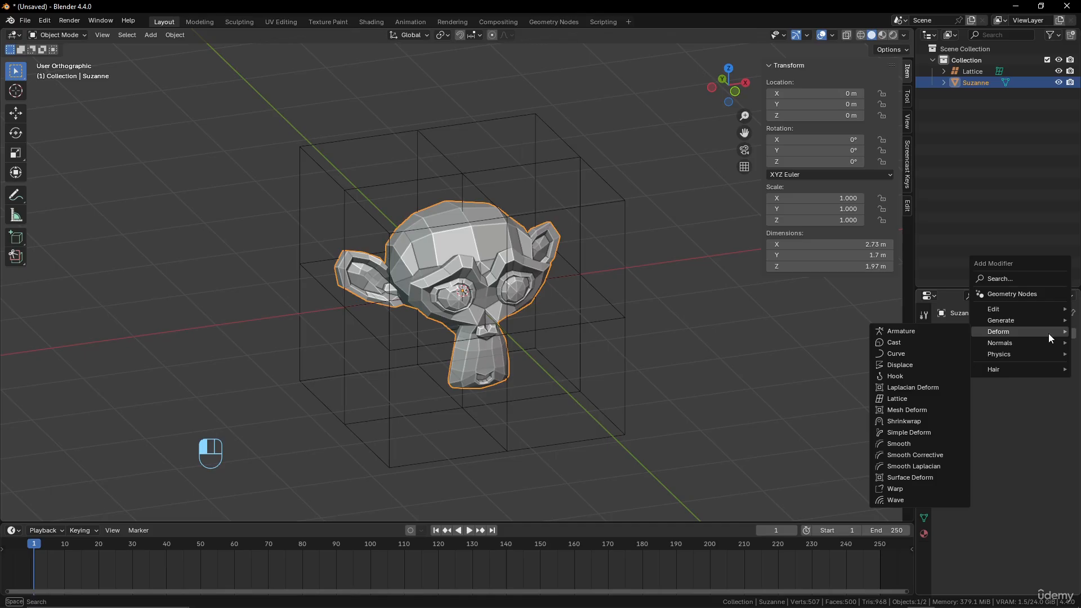
pyautogui.click(932, 399)
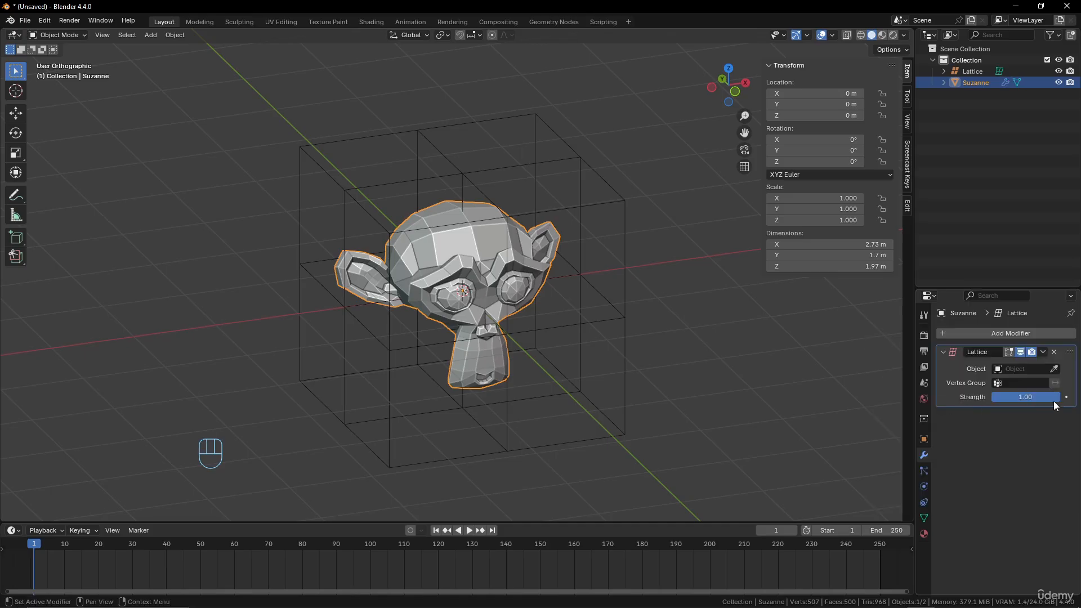
pyautogui.click(1053, 369)
pyautogui.click(622, 190)
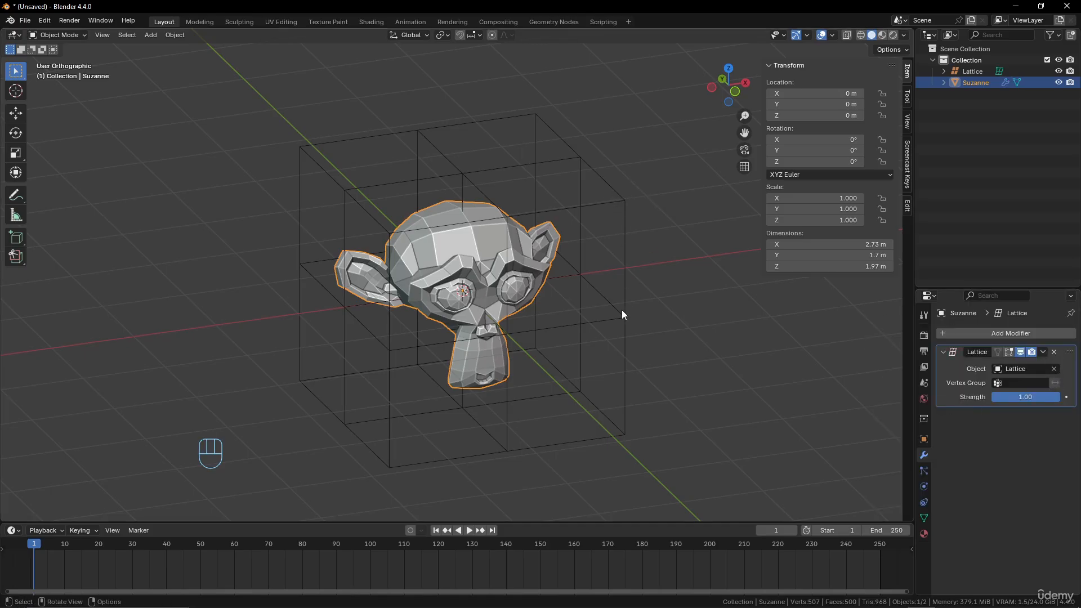
# Put the lattice in Edit Mode and try moving its front upper corner point to deform the head
pyautogui.click(597, 205)
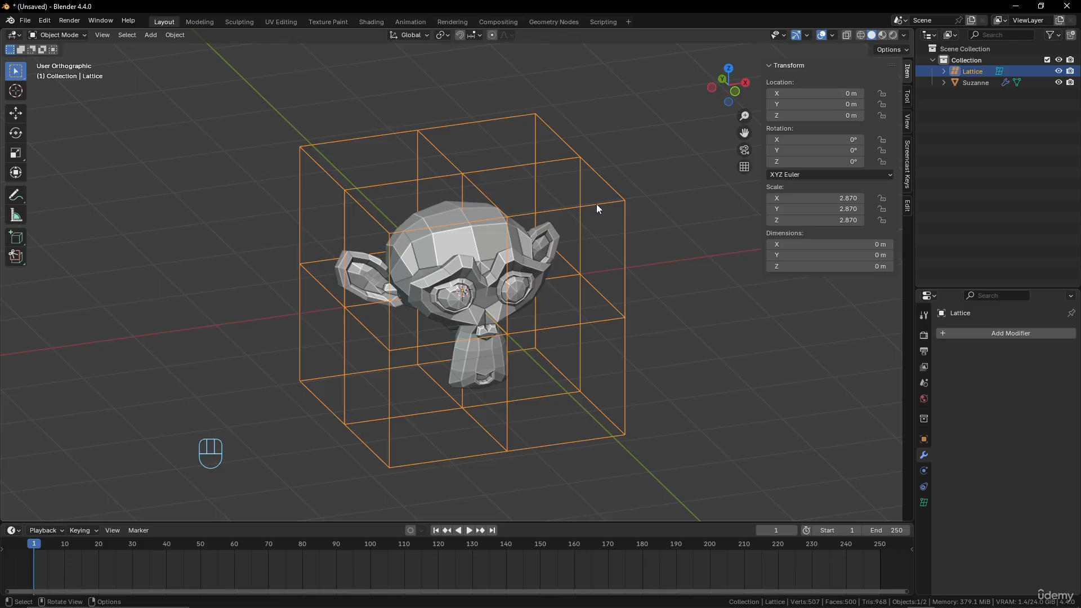
pyautogui.press('Tab')
pyautogui.click(621, 201)
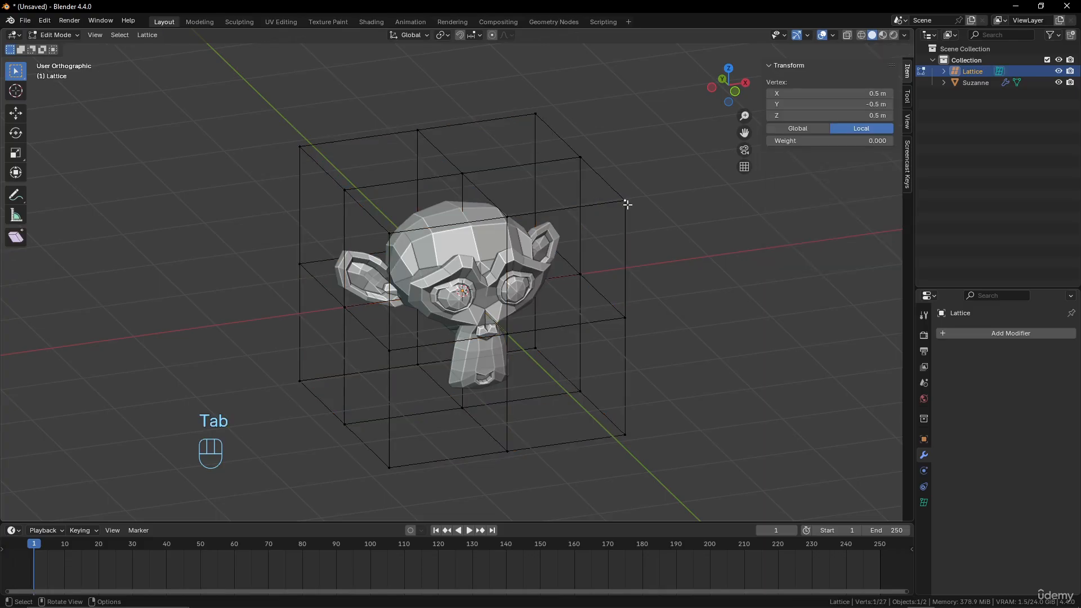
pyautogui.press('g')
pyautogui.click(586, 167)
pyautogui.moveTo(586, 167); pyautogui.dragTo(574, 210, button='middle')
# Try moving the lattice's mid-height control point beside the monkey's ear, cancelling each move
pyautogui.press('g')
pyautogui.rightClick(601, 206)
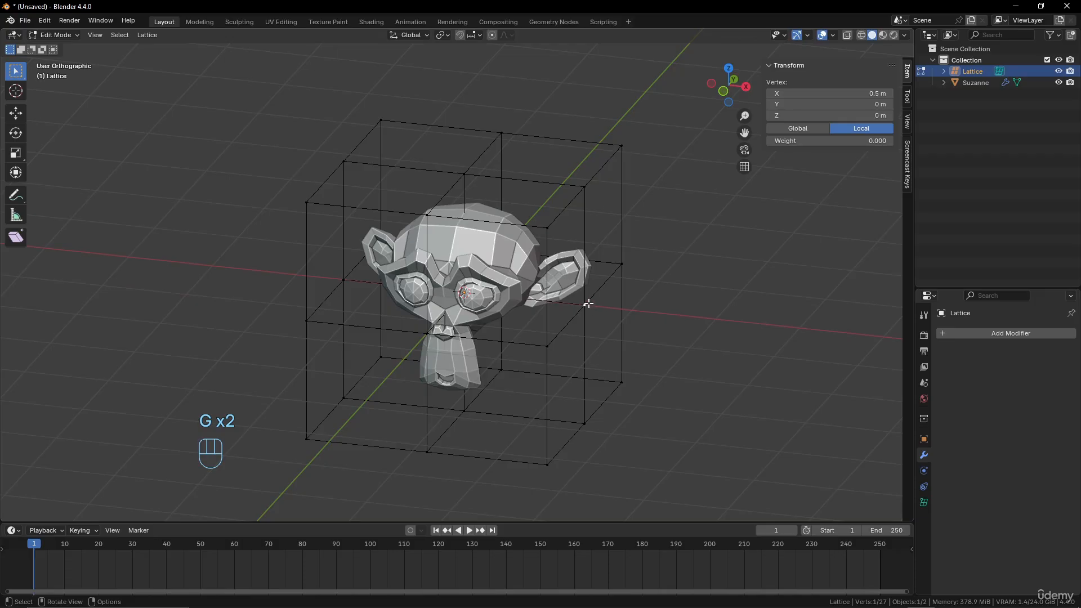
pyautogui.press('g')
pyautogui.rightClick(625, 268)
pyautogui.press('g')
pyautogui.rightClick(700, 260)
# Try moving the lattice's rear upper corner point and the top side midpoint, cancelling each move
pyautogui.click(621, 146)
pyautogui.press('g')
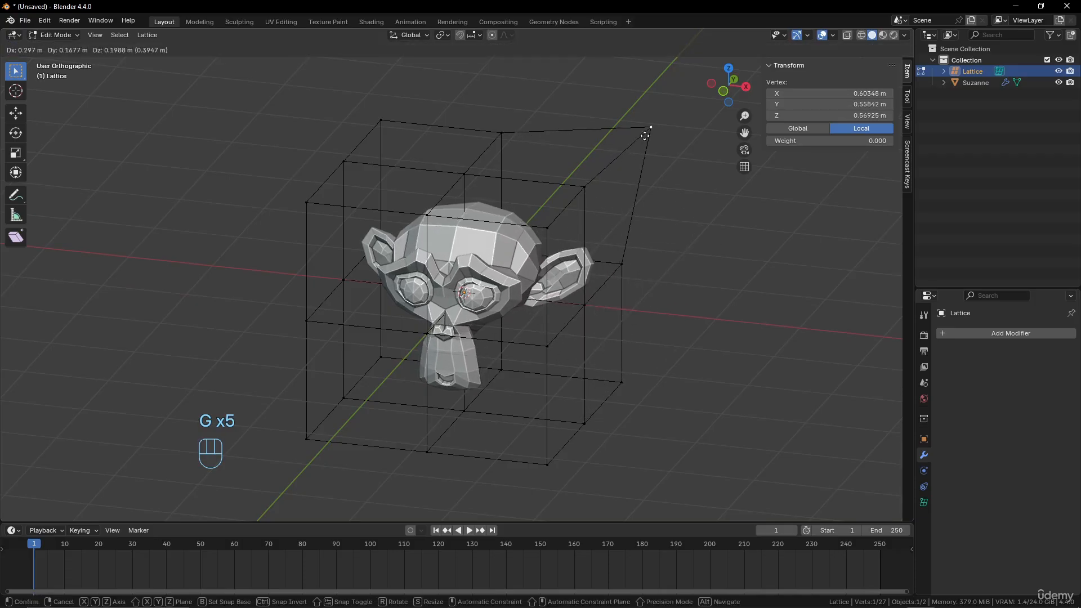
pyautogui.rightClick(642, 140)
pyautogui.click(585, 187)
pyautogui.press('g')
pyautogui.rightClick(596, 183)
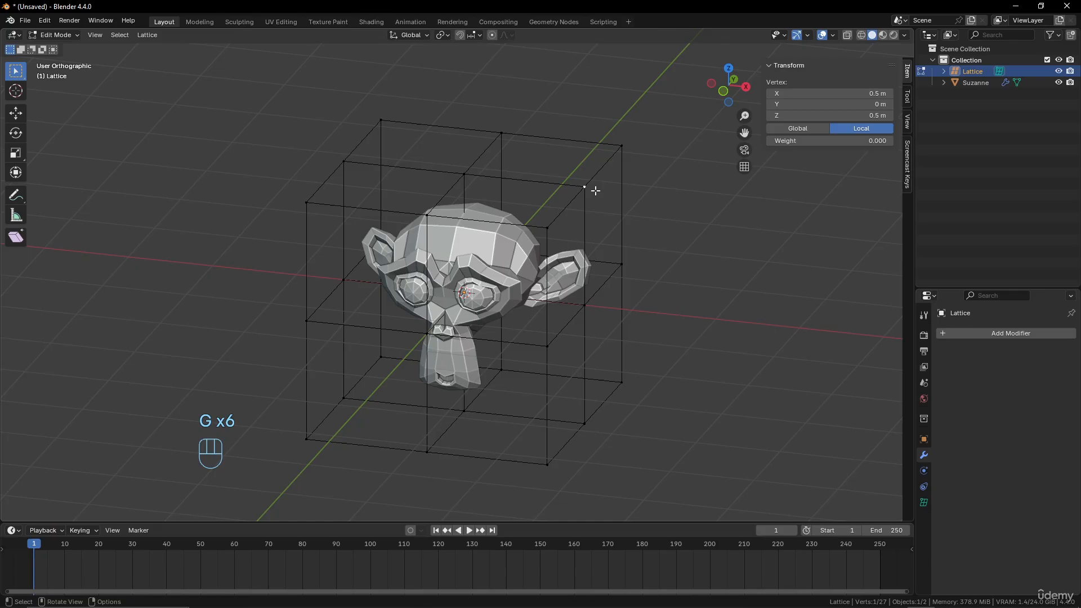
# Try moving the lattice's top centre point and the midpoint of its rear top edge, cancelling each move
pyautogui.click(468, 173)
pyautogui.press('g')
pyautogui.rightClick(446, 201)
pyautogui.click(501, 134)
pyautogui.press('g')
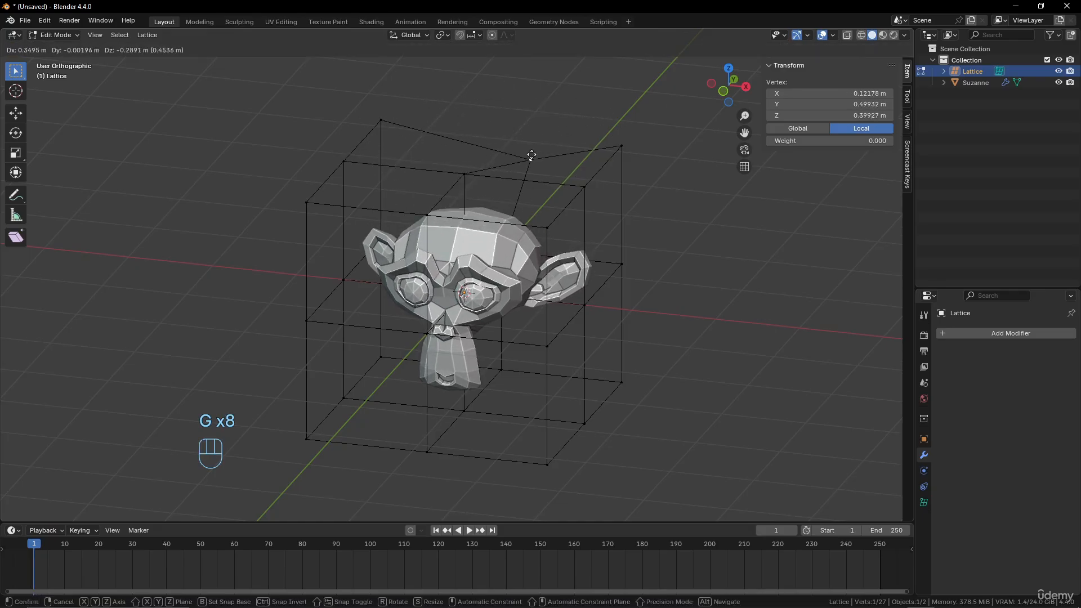
pyautogui.rightClick(515, 155)
pyautogui.moveTo(515, 155); pyautogui.dragTo(506, 231, button='middle')
# Return to Object Mode, delete the lattice and remove the Lattice modifier from the monkey head
pyautogui.press('Tab')
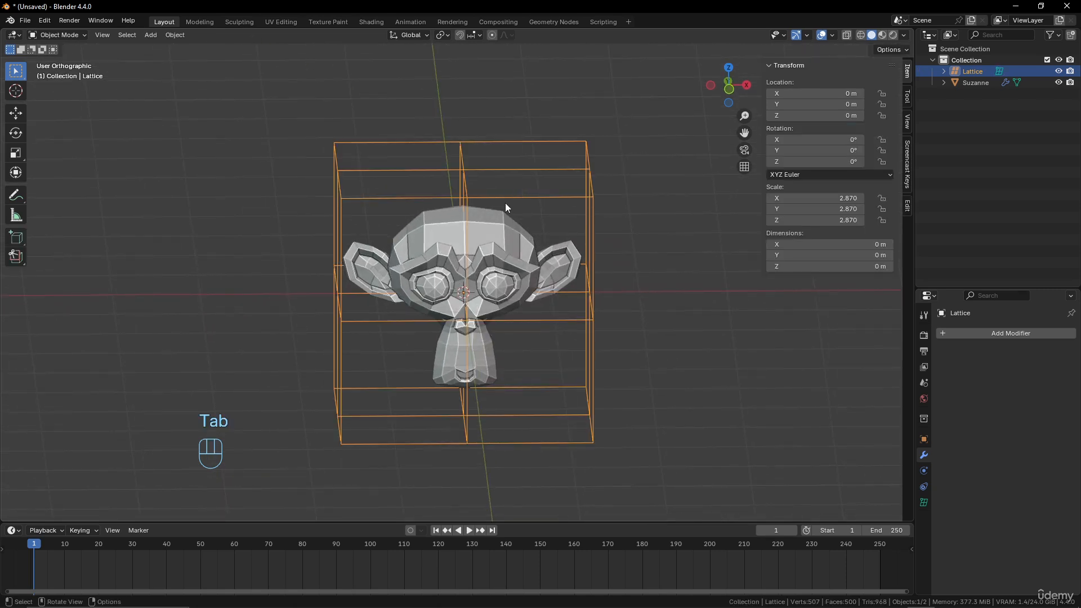
pyautogui.press('x')
pyautogui.click(505, 203)
pyautogui.moveTo(526, 223); pyautogui.dragTo(509, 231, button='middle')
pyautogui.click(509, 231)
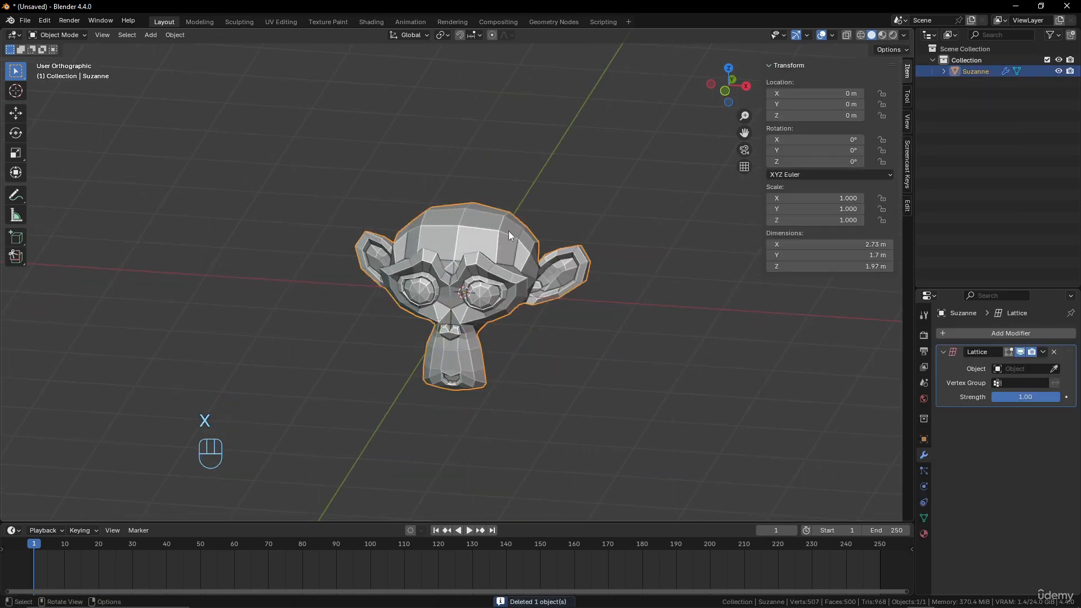
pyautogui.click(1054, 351)
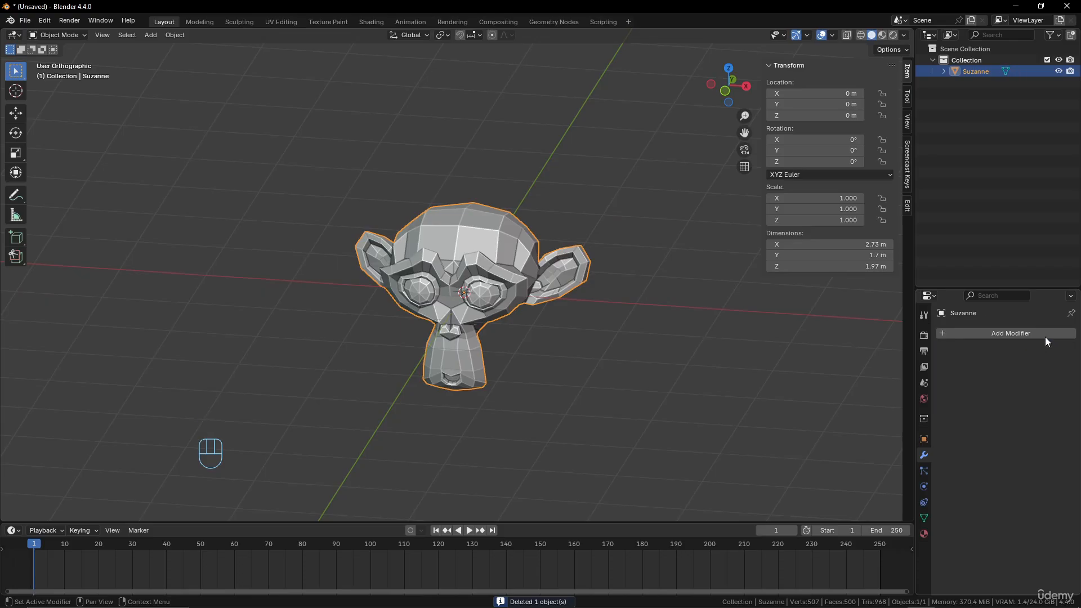
pyautogui.click(1043, 334)
pyautogui.moveTo(1042, 335)
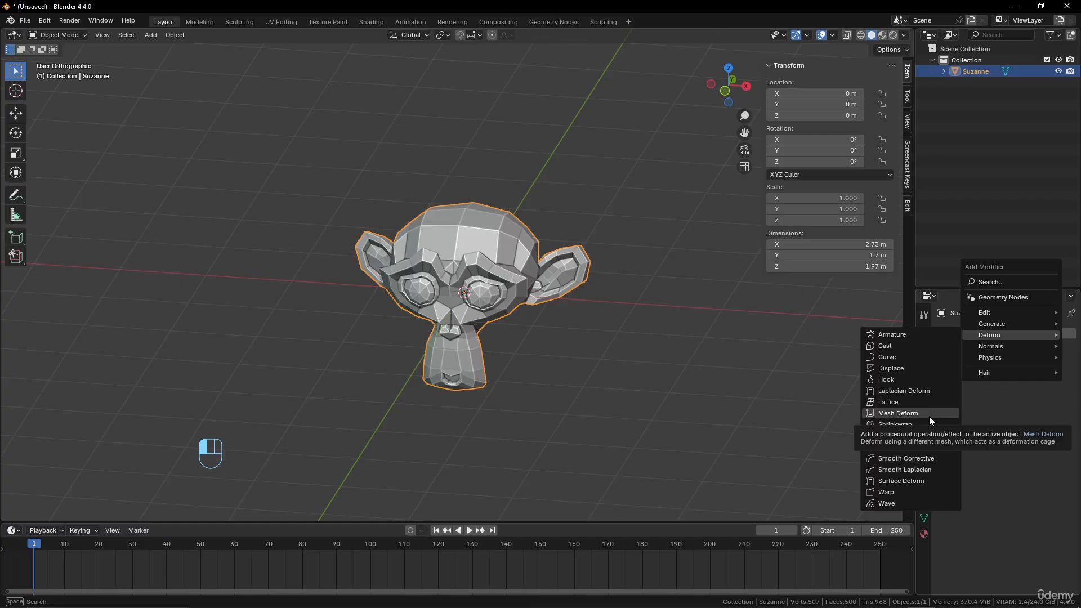
# Add a cube at the origin and scale it uniformly by 1.4 so it encloses the monkey head
pyautogui.hotkey('shift', 'a')
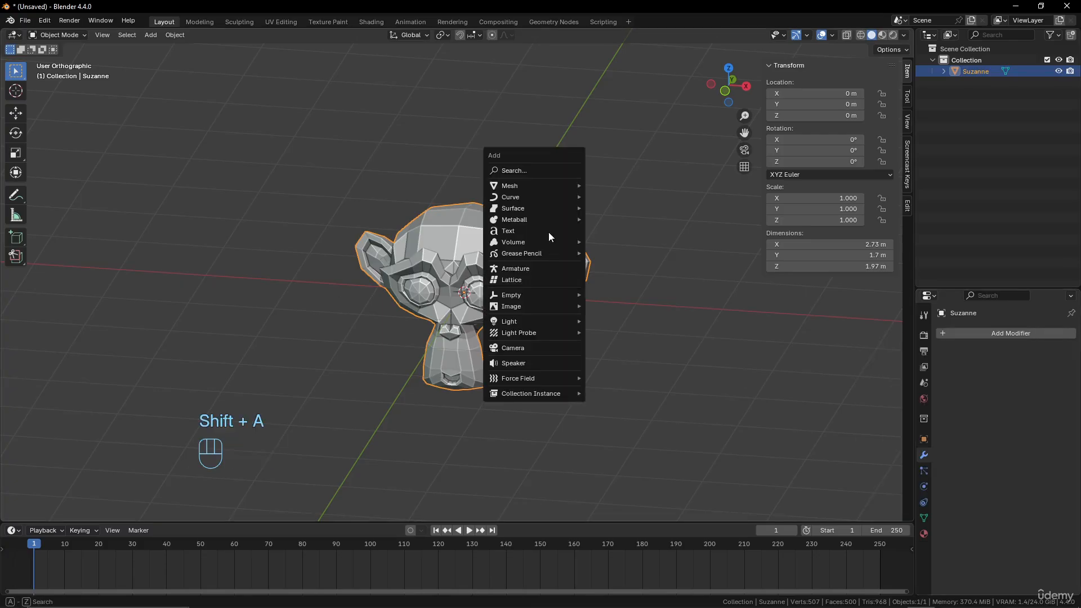
pyautogui.moveTo(545, 183)
pyautogui.click(636, 197)
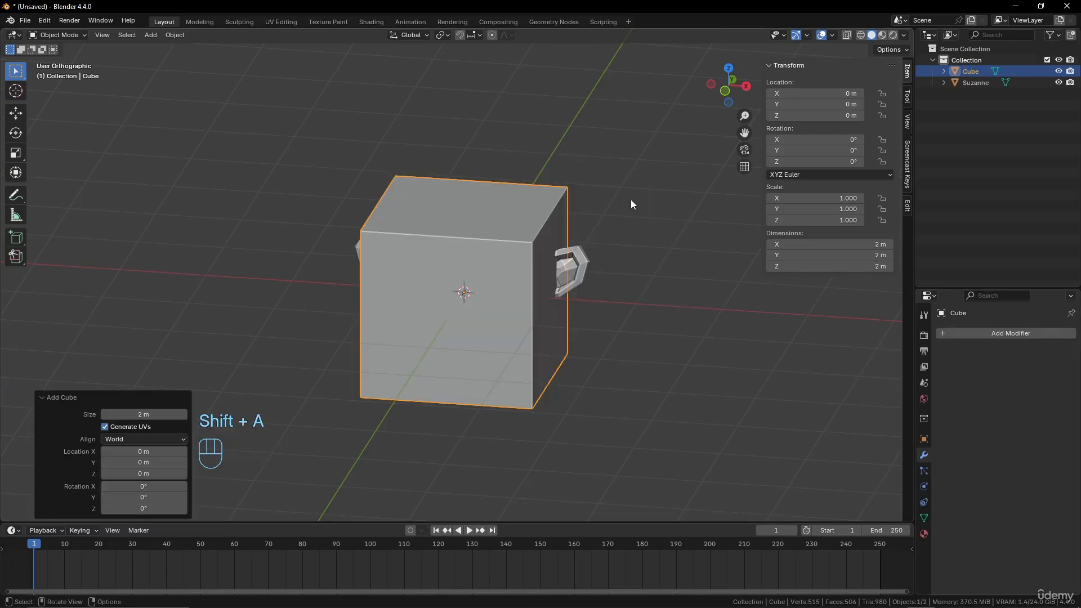
pyautogui.press('s')
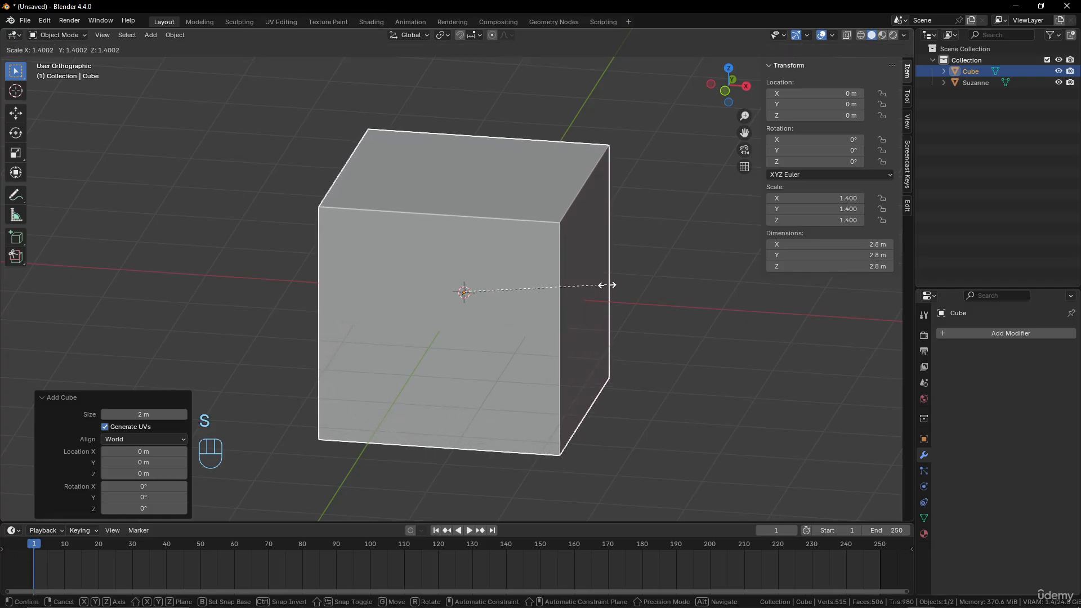
pyautogui.click(607, 285)
pyautogui.moveTo(607, 285); pyautogui.dragTo(515, 259, button='middle')
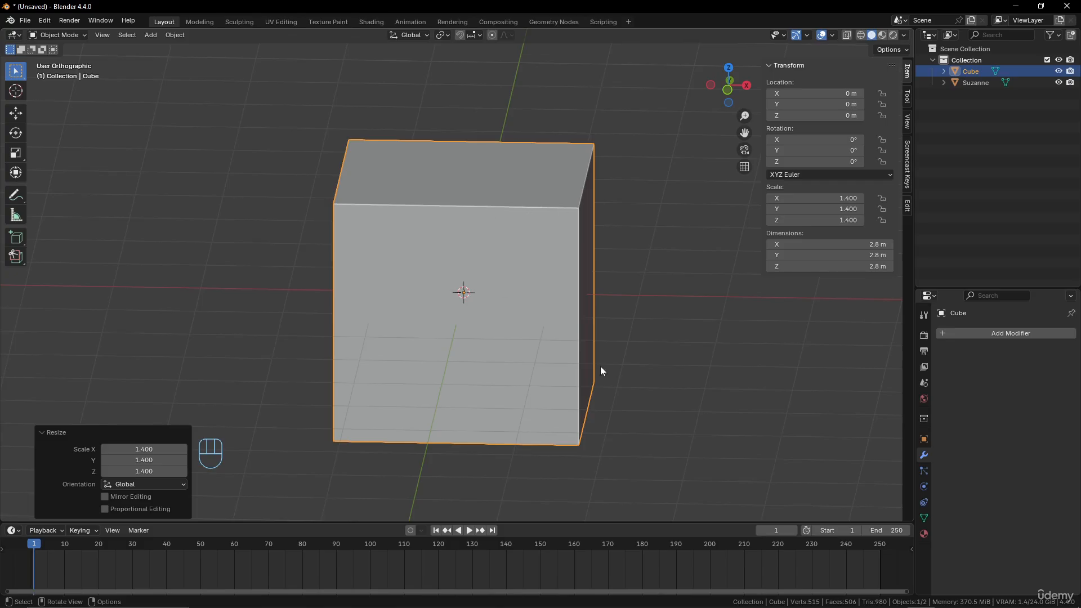
# Set the cube's viewport display to Wire so the monkey head inside can be seen
pyautogui.click(923, 439)
pyautogui.scroll(-2, 986, 422)
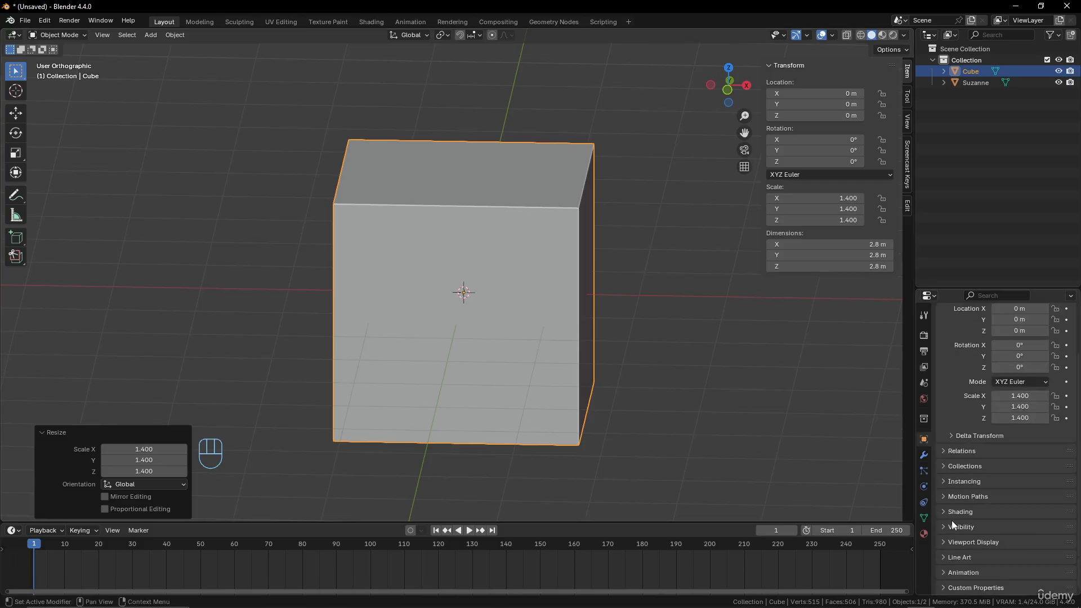
pyautogui.click(948, 540)
pyautogui.scroll(-5, 957, 507)
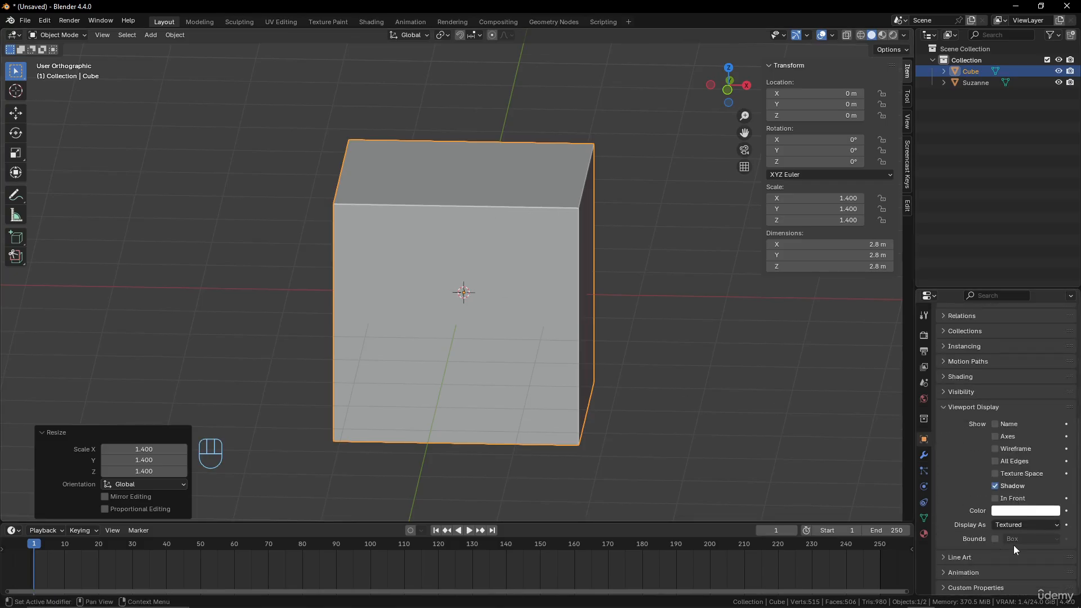
pyautogui.click(1043, 525)
pyautogui.click(1030, 550)
pyautogui.moveTo(703, 444); pyautogui.dragTo(646, 413, button='middle')
pyautogui.moveTo(356, 267); pyautogui.dragTo(559, 216, button='middle')
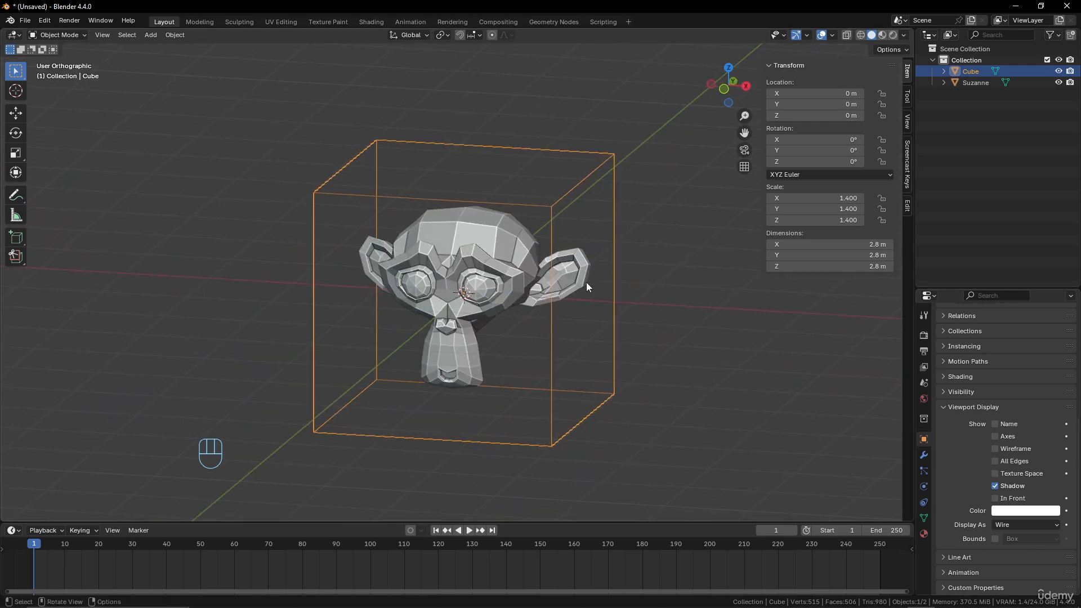
# Add a Mesh Deform modifier to the monkey head, with the surrounding cube as its object, and bind it
pyautogui.click(496, 243)
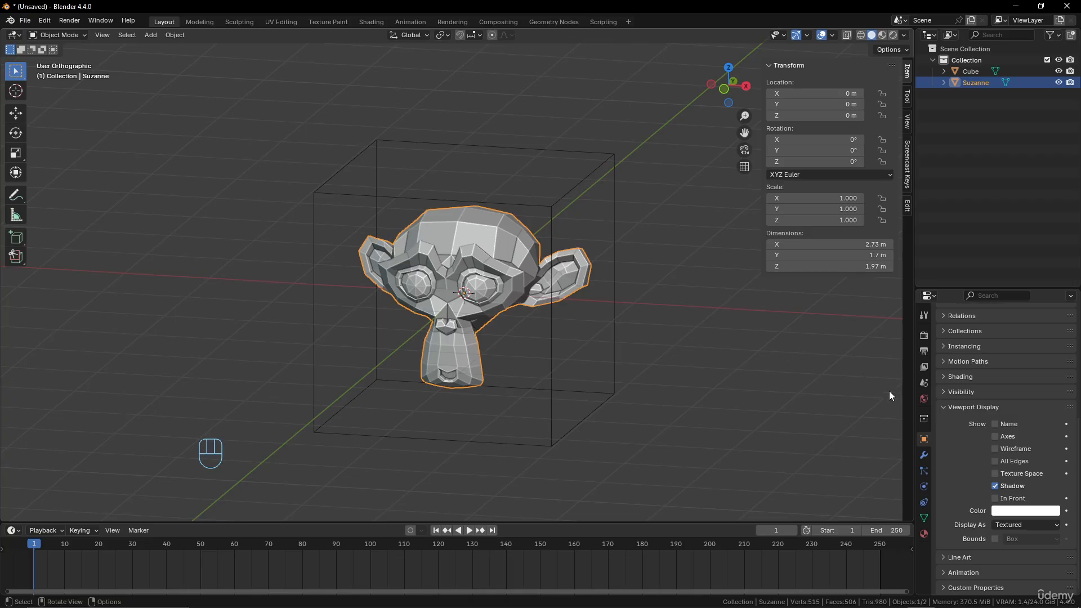
pyautogui.click(923, 455)
pyautogui.click(1002, 332)
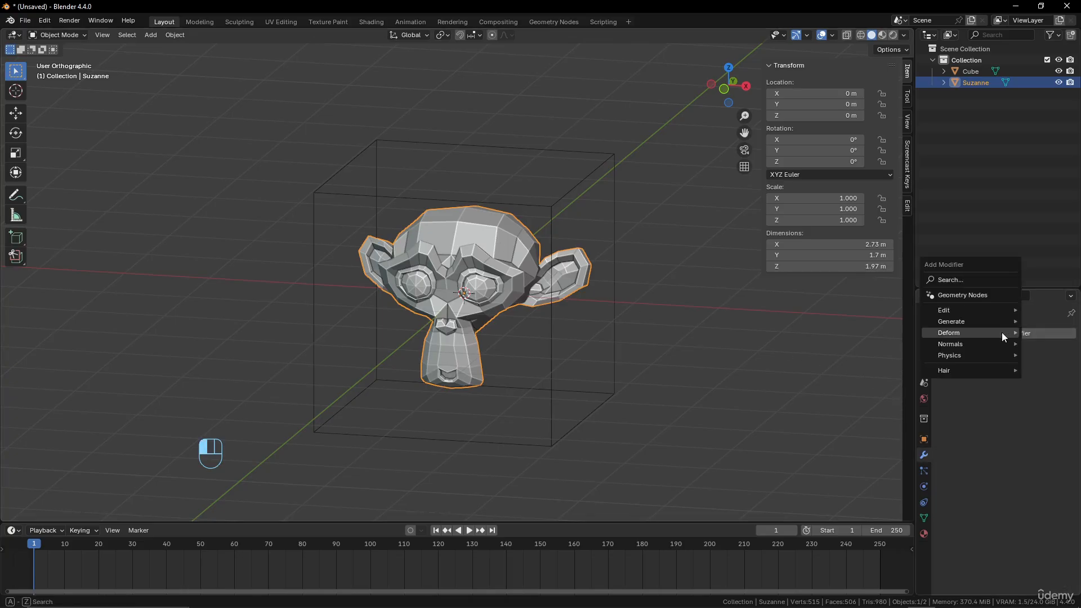
pyautogui.moveTo(1001, 332)
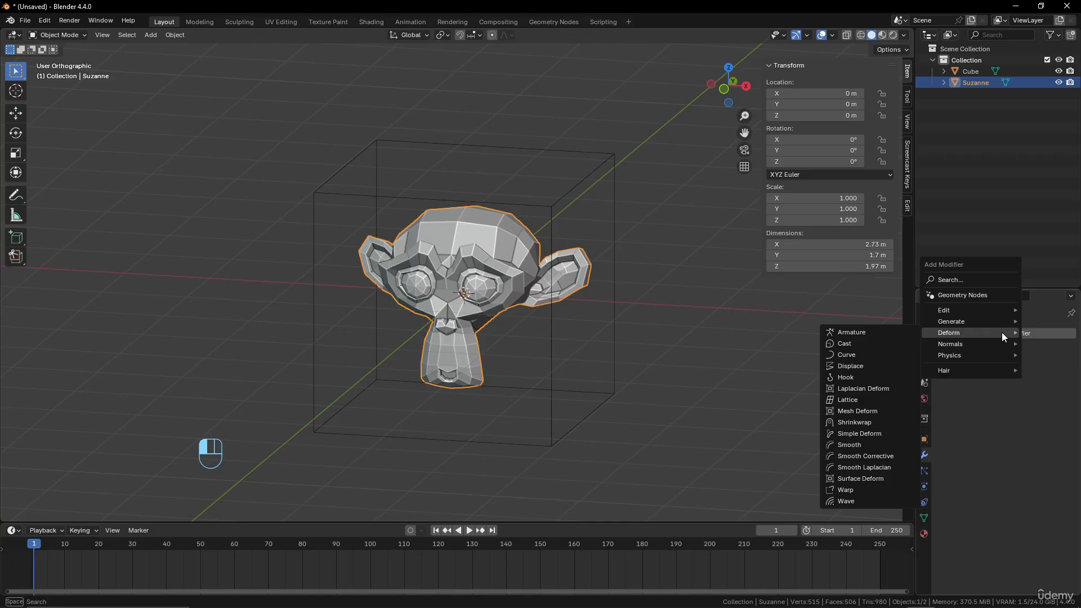
pyautogui.click(881, 411)
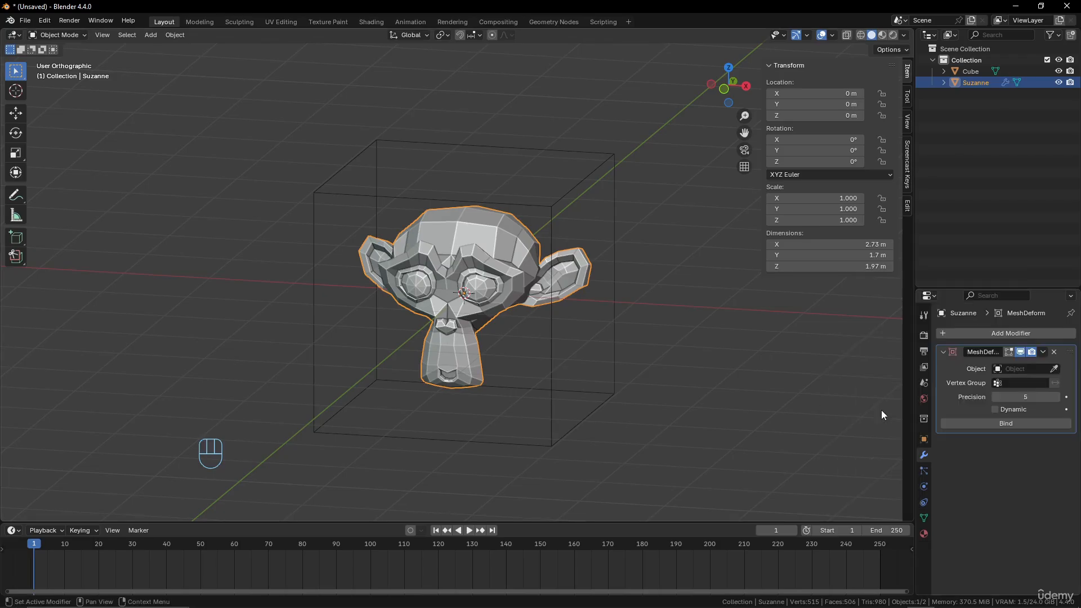
pyautogui.click(1054, 369)
pyautogui.click(598, 169)
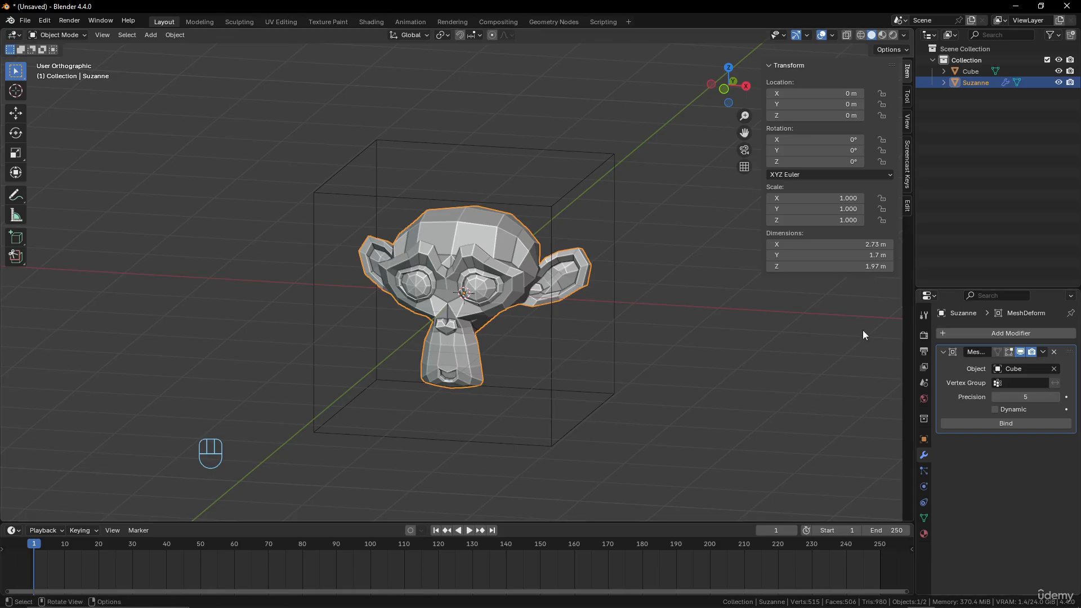
pyautogui.click(1013, 428)
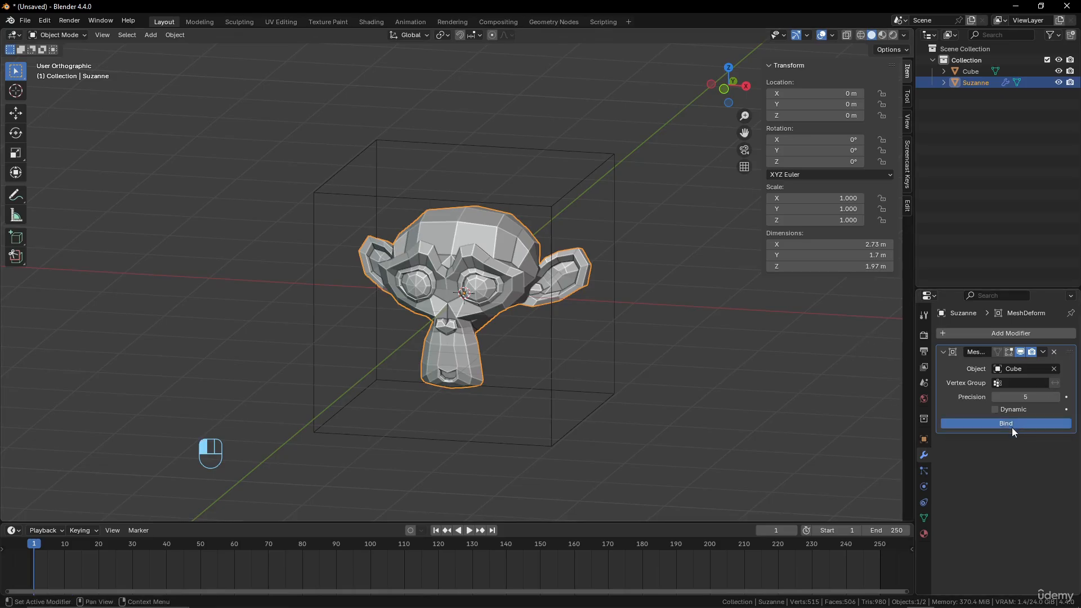
# Edit the cube cage in vertex mode and try moving its rear and front top corners on the +X side, cancelling each move
pyautogui.click(568, 196)
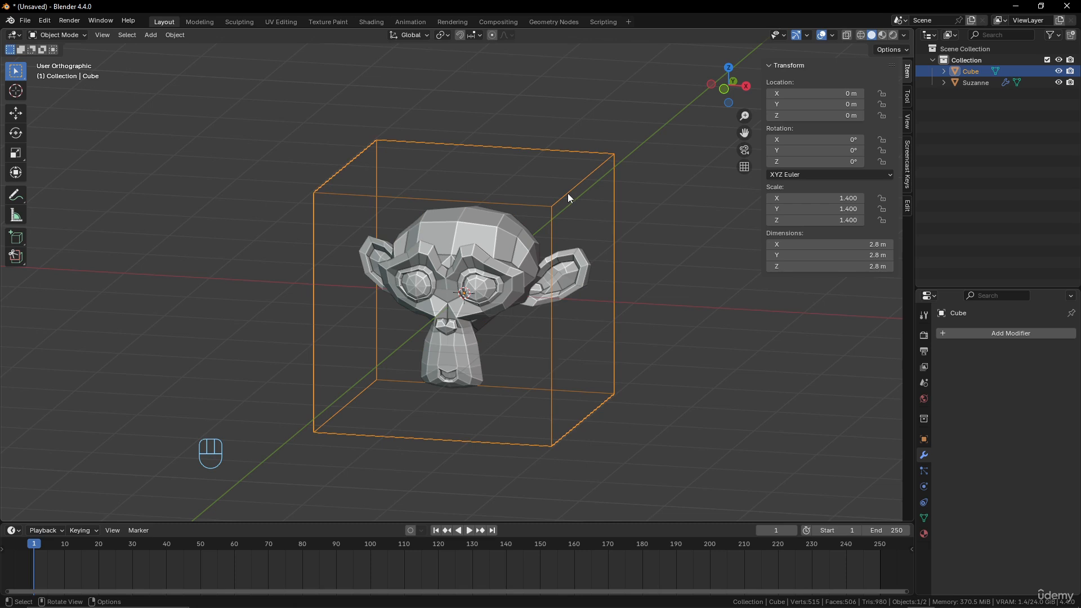
pyautogui.press('Tab')
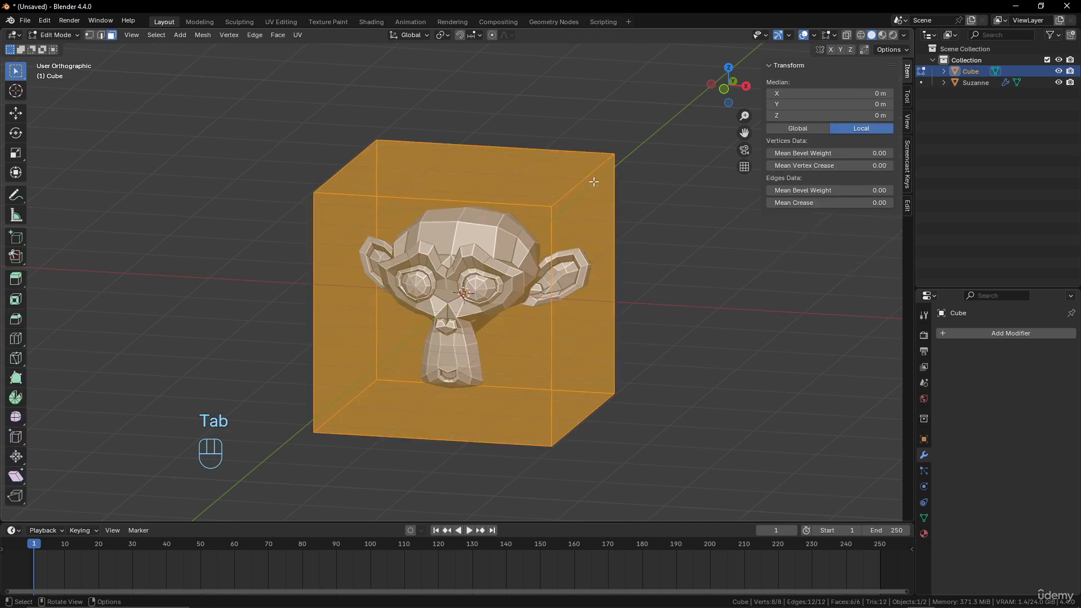
pyautogui.click(88, 35)
pyautogui.click(613, 157)
pyautogui.press('g')
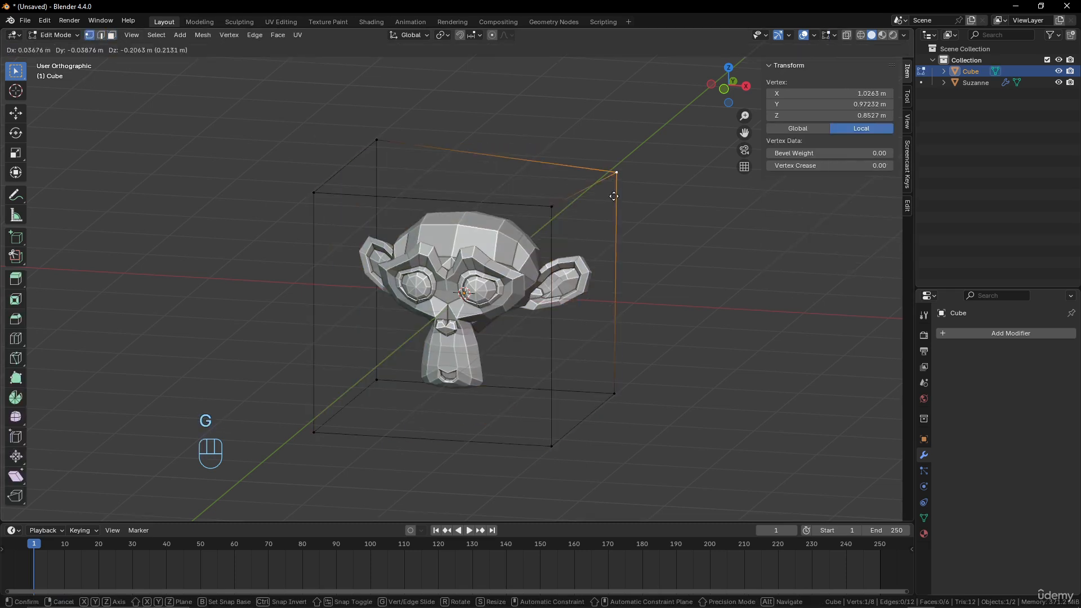
pyautogui.rightClick(560, 189)
pyautogui.click(552, 207)
pyautogui.press('g')
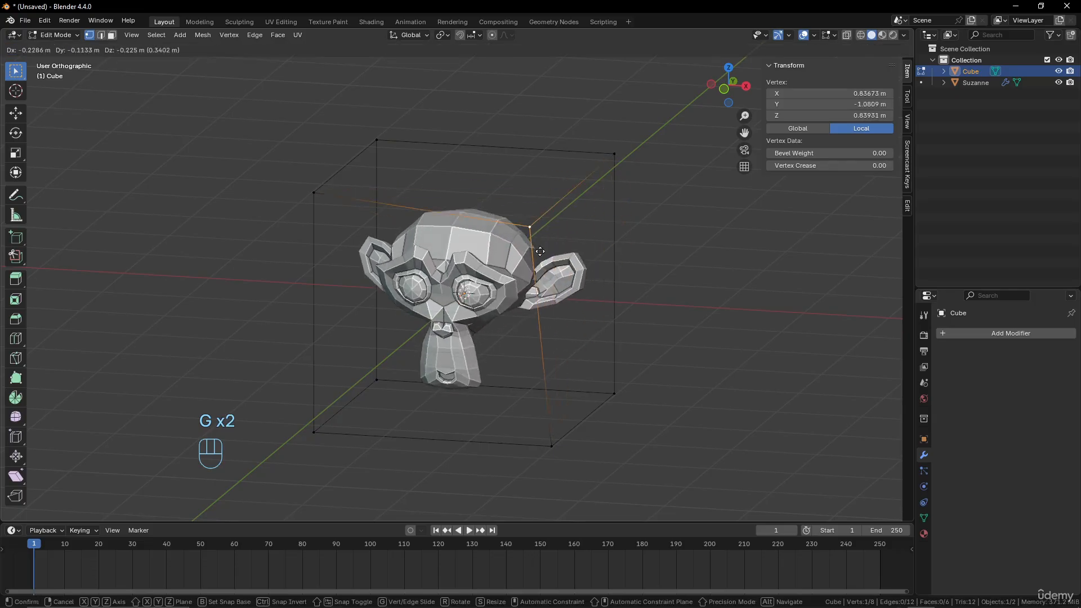
pyautogui.rightClick(507, 237)
# Try moving the cage's front and rear top corners on the -X side, cancelling each move
pyautogui.click(313, 193)
pyautogui.press('g')
pyautogui.rightClick(348, 203)
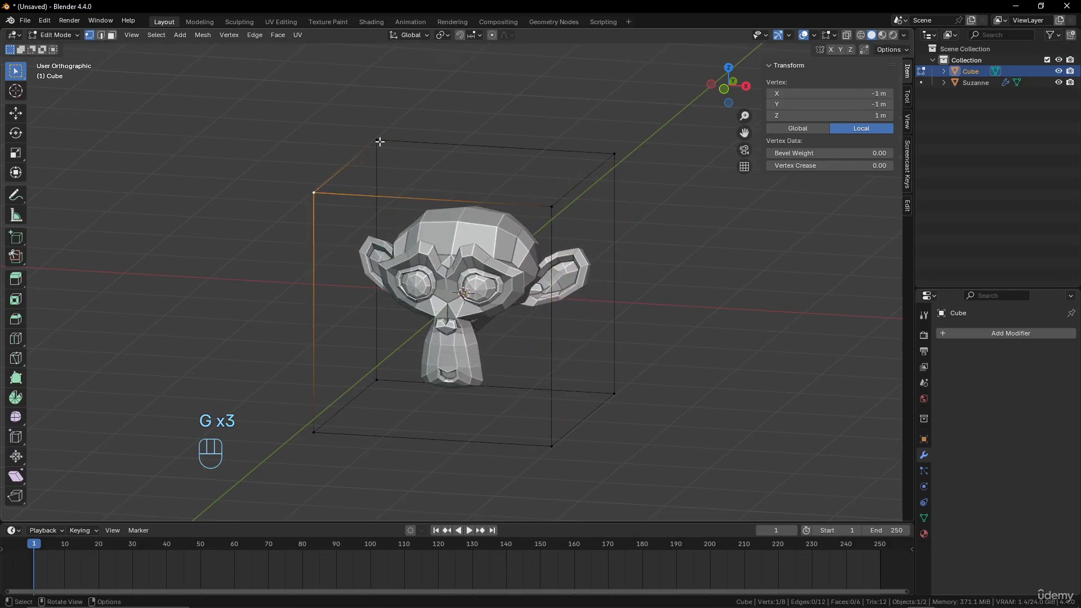
pyautogui.click(380, 142)
pyautogui.press('g')
pyautogui.rightClick(610, 366)
# Try moving the cage's rear and front bottom corners on the +X side, cancelling each move
pyautogui.click(615, 394)
pyautogui.press('g')
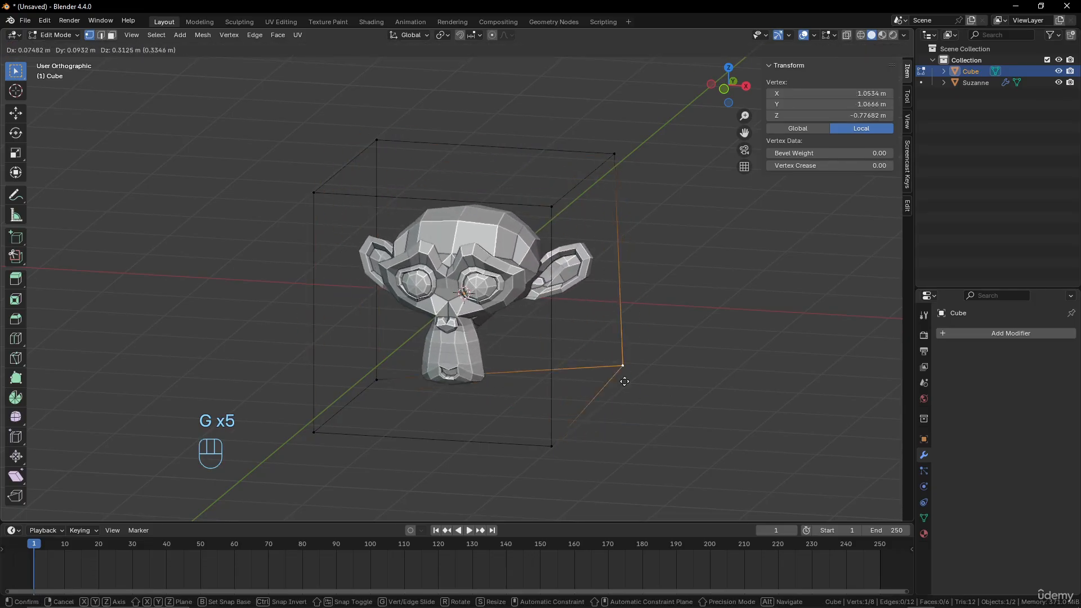
pyautogui.rightClick(555, 439)
pyautogui.click(552, 446)
pyautogui.press('g')
pyautogui.rightClick(578, 443)
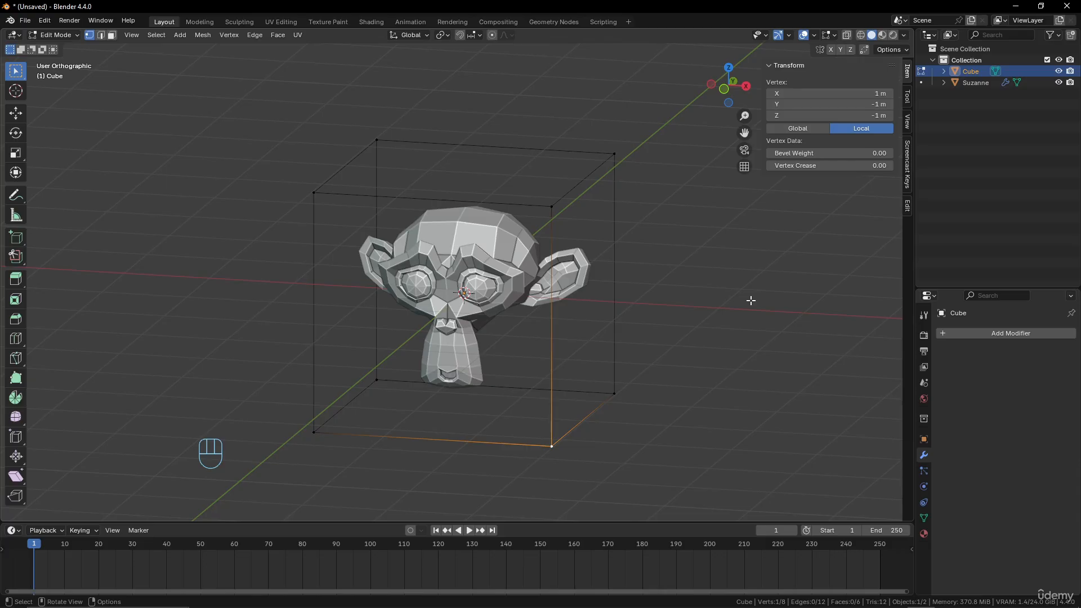
# Return to Object Mode, delete the cube cage and remove the Mesh Deform modifier from the monkey head
pyautogui.press('Tab')
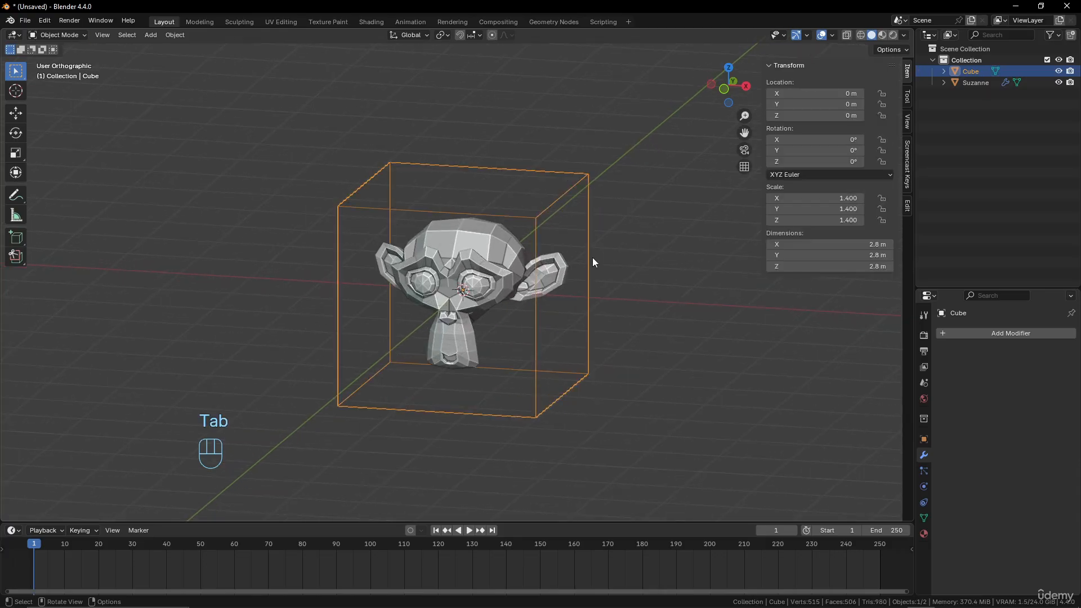
pyautogui.click(1021, 333)
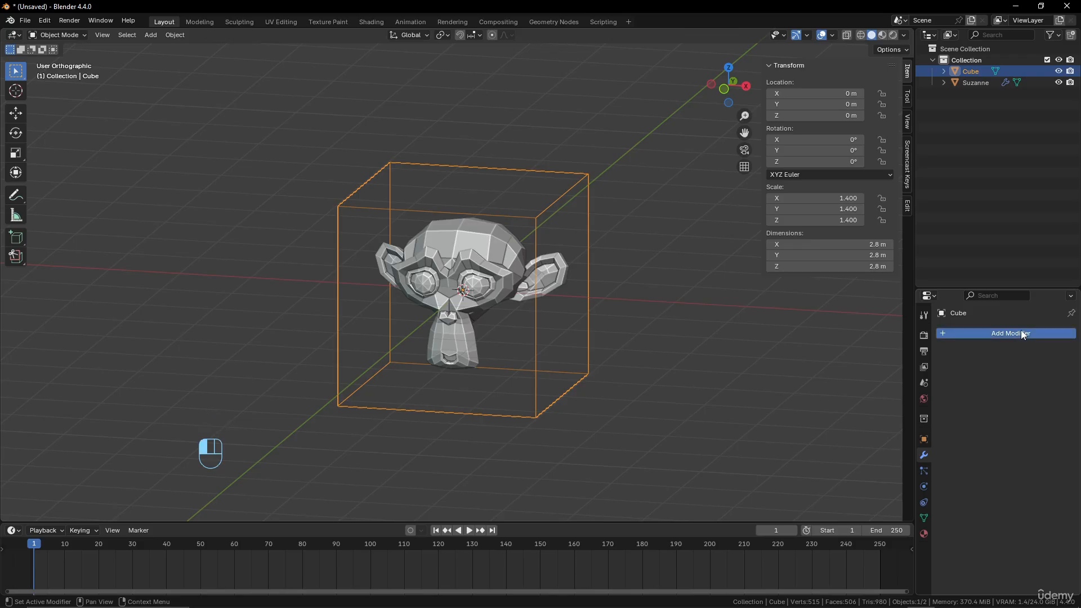
pyautogui.moveTo(1021, 330)
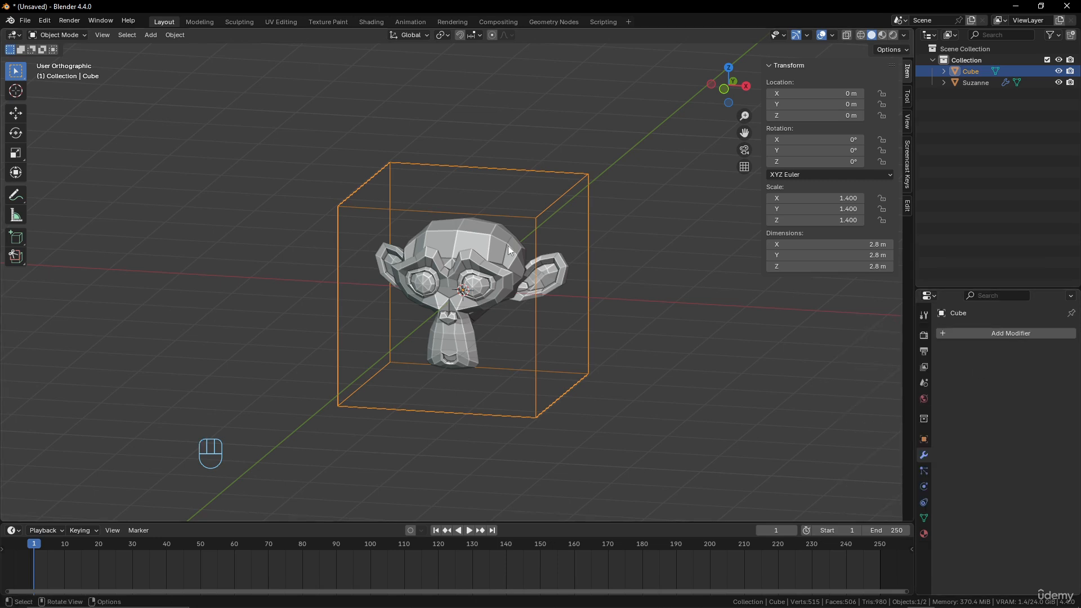
pyautogui.press('x')
pyautogui.click(545, 213)
pyautogui.click(505, 246)
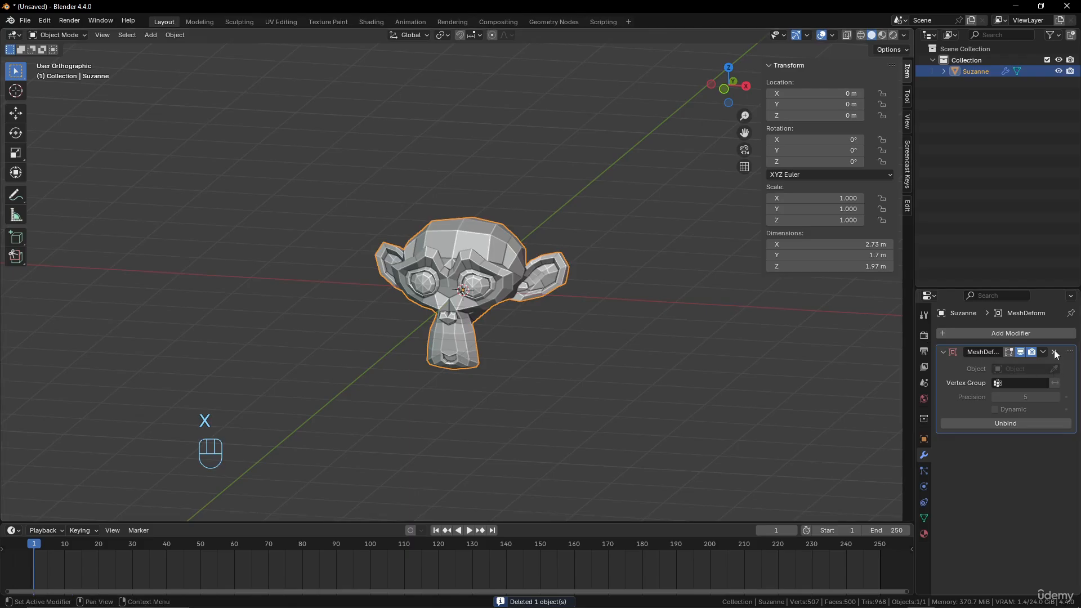
pyautogui.click(1053, 352)
# Give the monkey head a level 2 Subdivision modifier and apply it
pyautogui.moveTo(602, 344); pyautogui.dragTo(573, 302, button='middle')
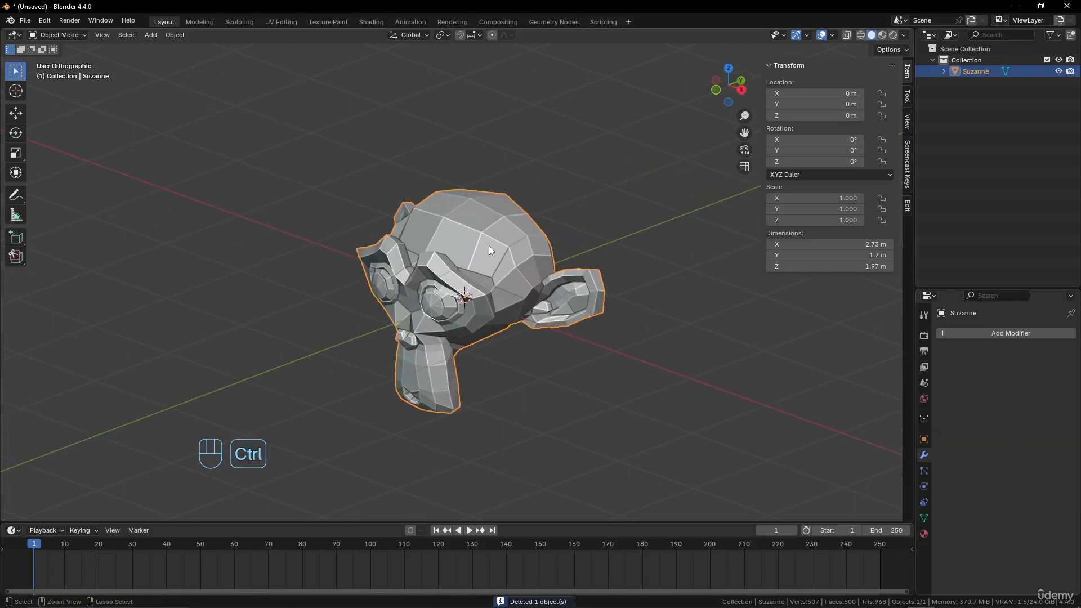
pyautogui.hotkey('ctrl', '2')
pyautogui.moveTo(489, 245); pyautogui.dragTo(640, 277, button='middle')
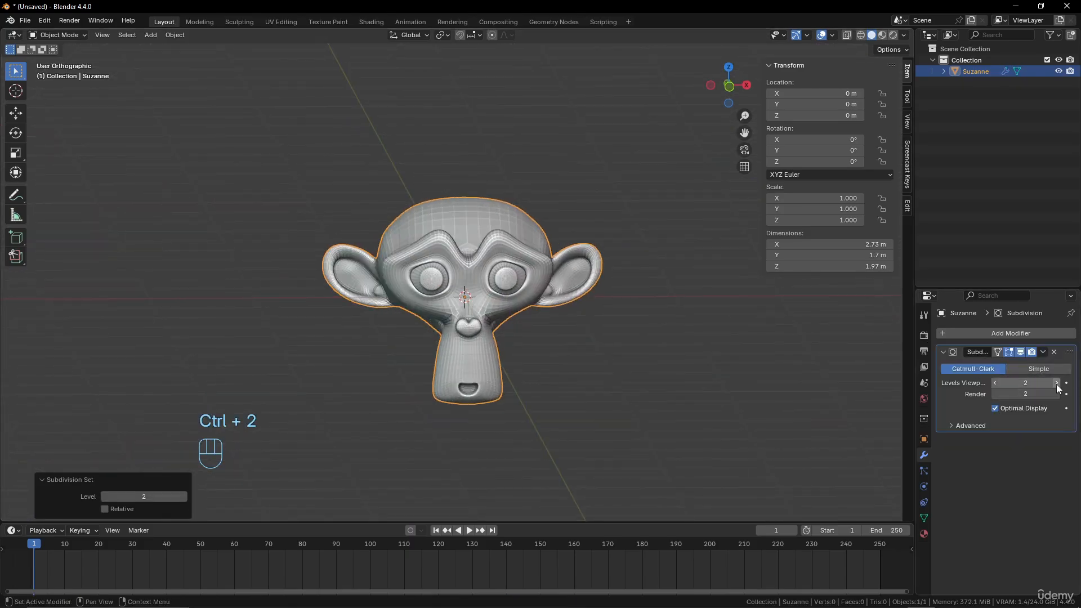
pyautogui.click(1043, 352)
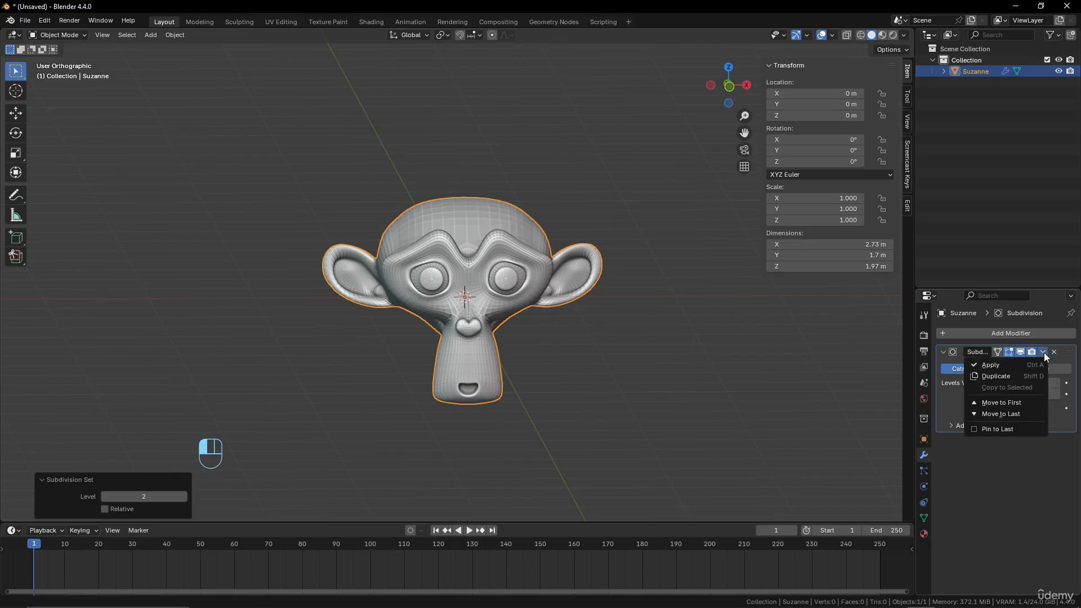
pyautogui.click(1019, 363)
# Add a 2 m mesh plane at the world origin
pyautogui.moveTo(526, 300); pyautogui.dragTo(394, 204, button='middle')
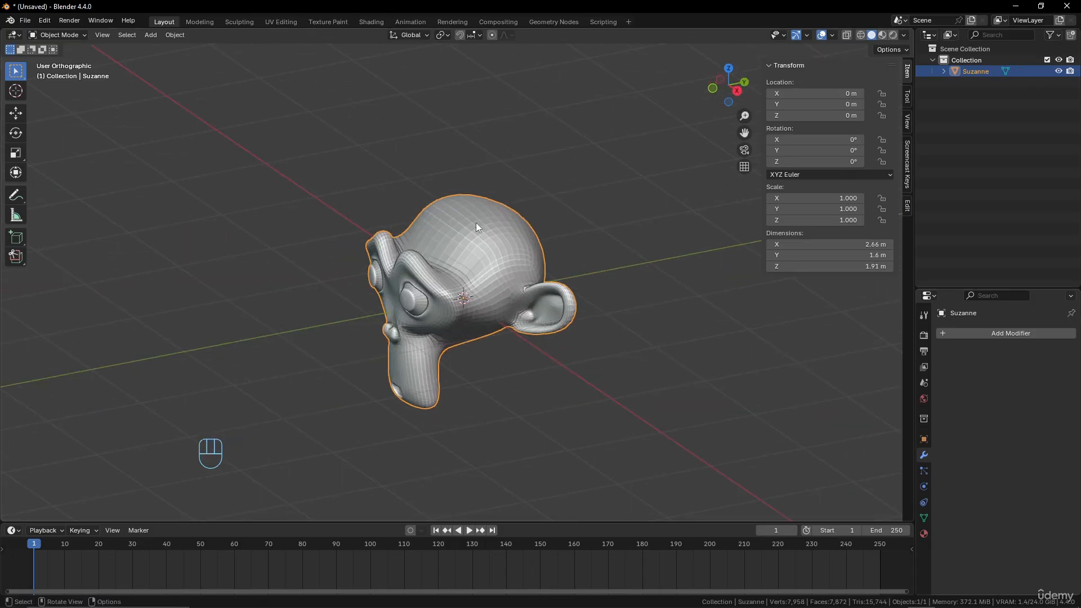
pyautogui.moveTo(475, 222); pyautogui.dragTo(582, 283, button='middle')
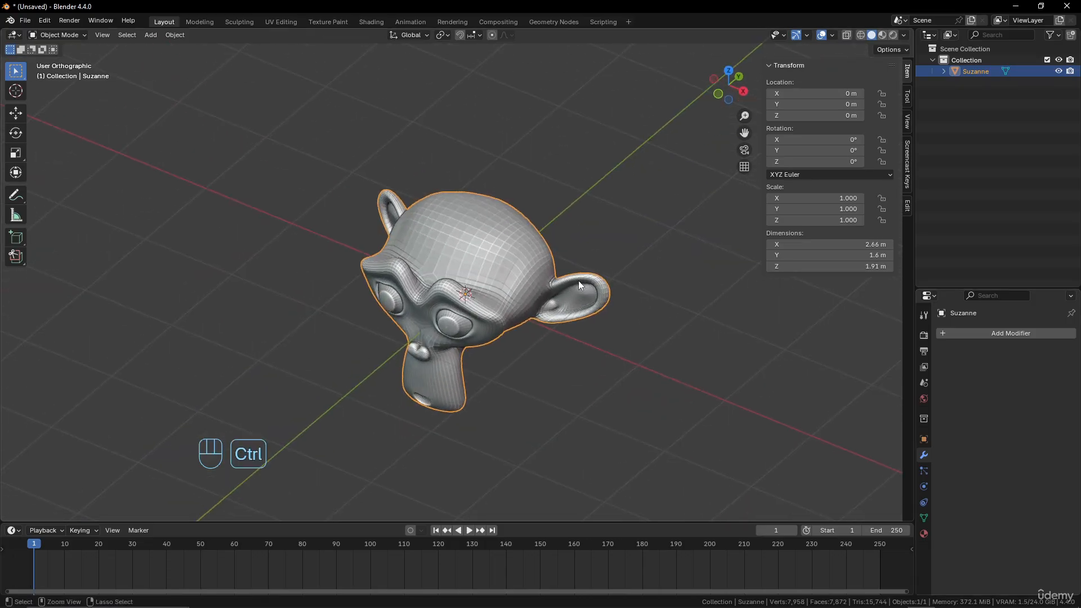
pyautogui.hotkey('shift', 'a')
pyautogui.moveTo(579, 280)
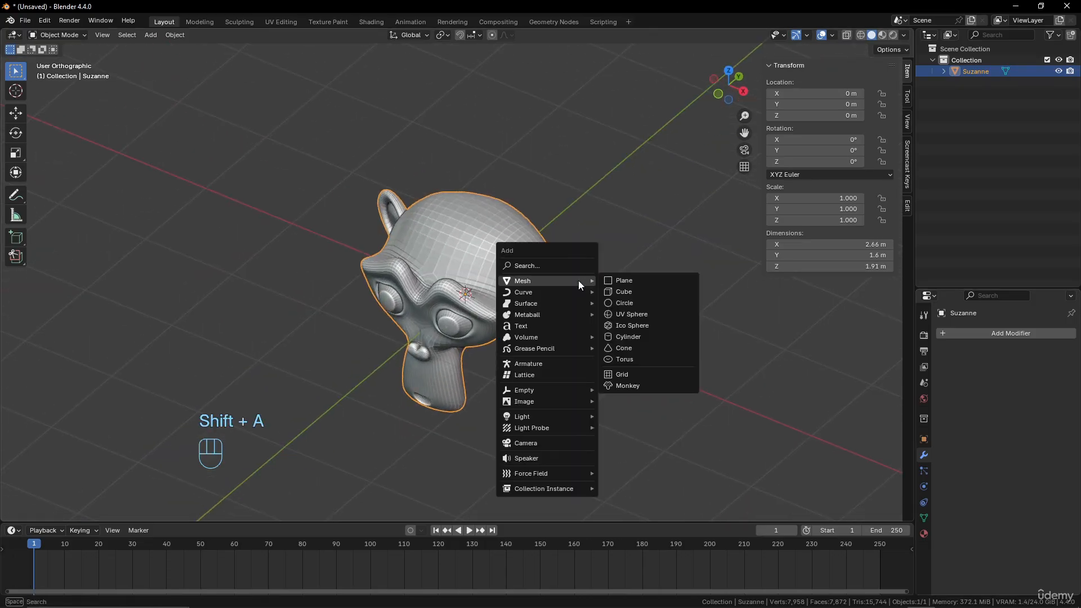
pyautogui.click(624, 281)
pyautogui.moveTo(627, 285); pyautogui.dragTo(495, 301, button='middle')
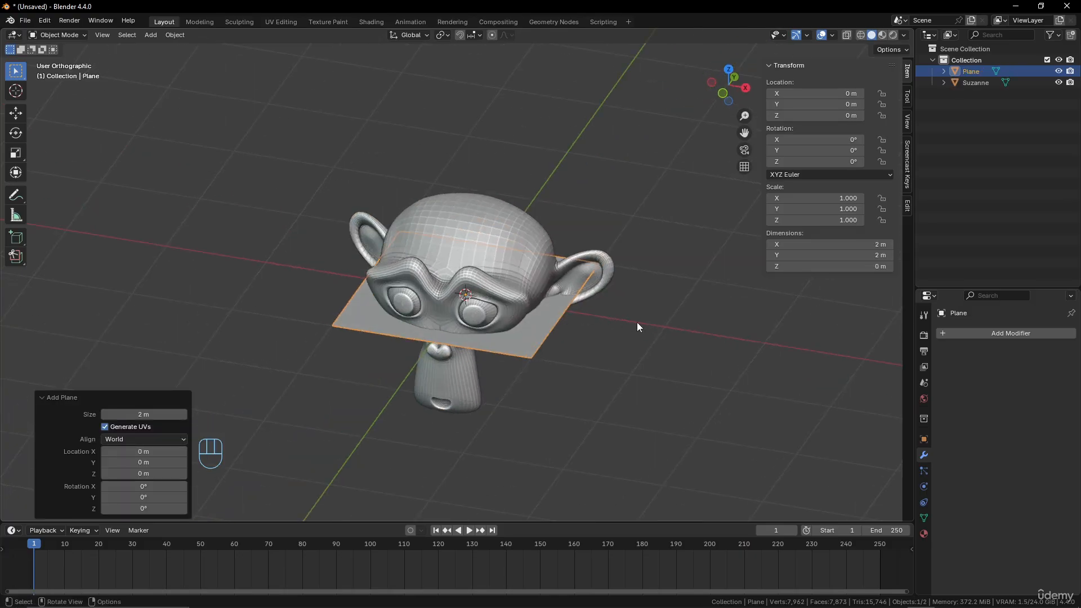
# In Edit Mode, scale the plane's mesh by about 0.284 and raise it about 1.14 m along Z above the monkey head
pyautogui.press('Tab')
pyautogui.press('s')
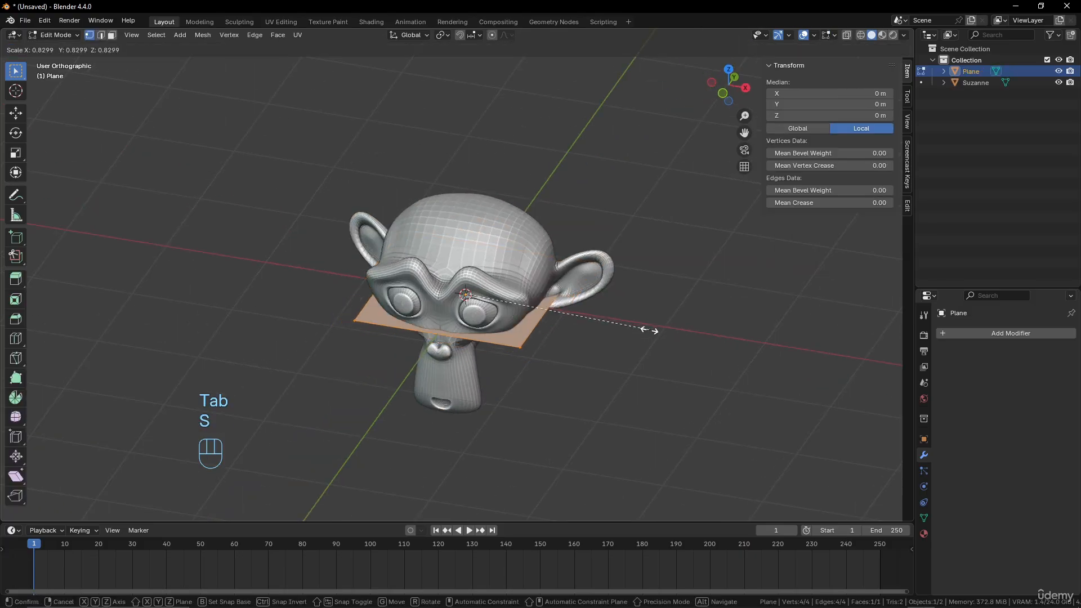
pyautogui.click(528, 307)
pyautogui.press('g')
pyautogui.press('z')
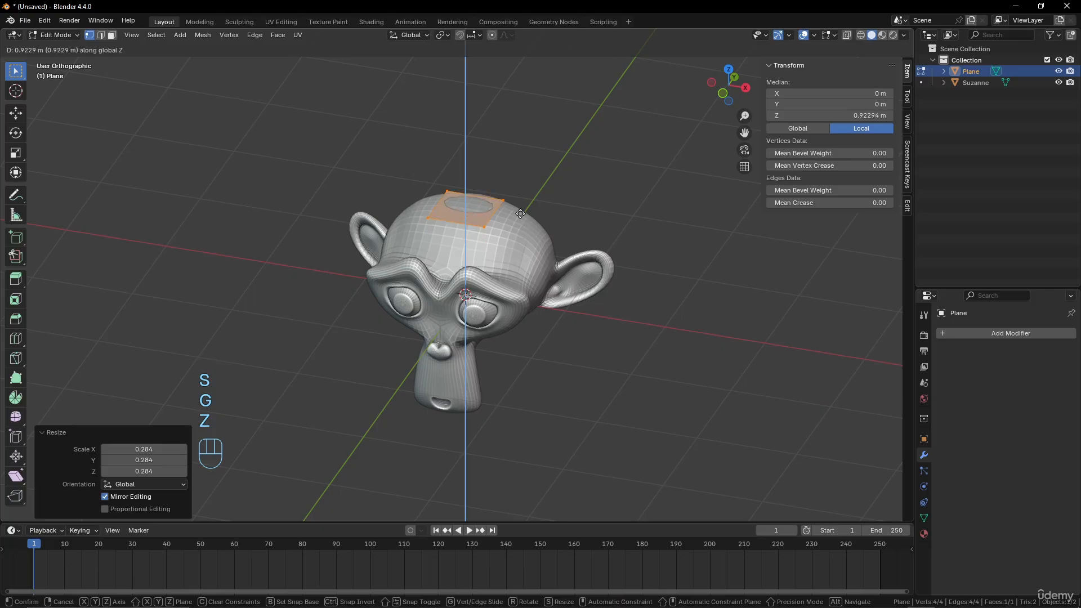
pyautogui.click(515, 204)
# Subdivide the plane three times with one cut each, forming an 8 by 8 grid, and return to Object Mode
pyautogui.rightClick(529, 193)
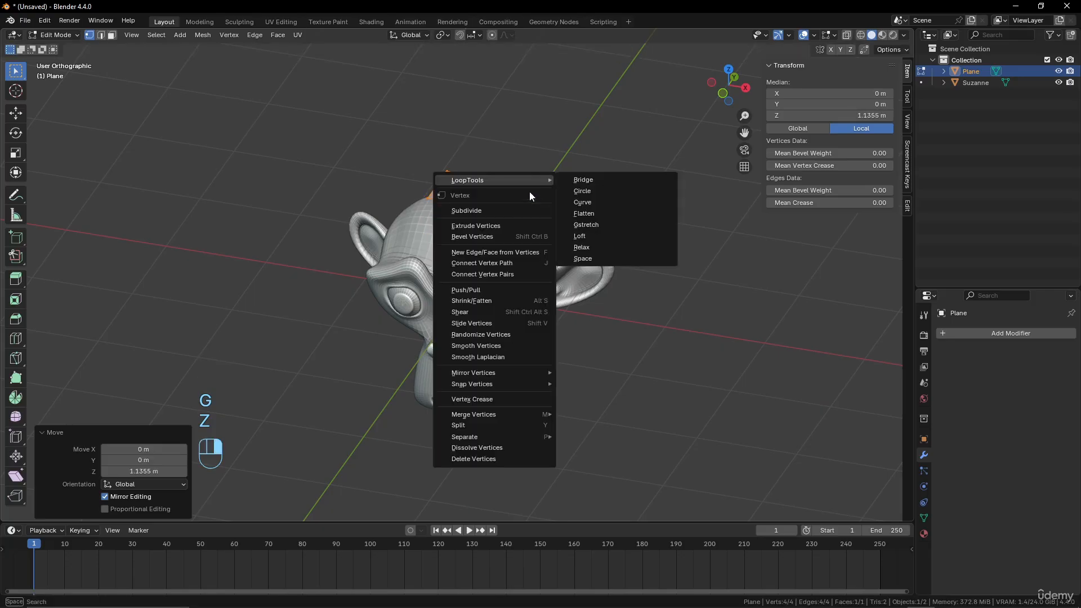
pyautogui.click(508, 216)
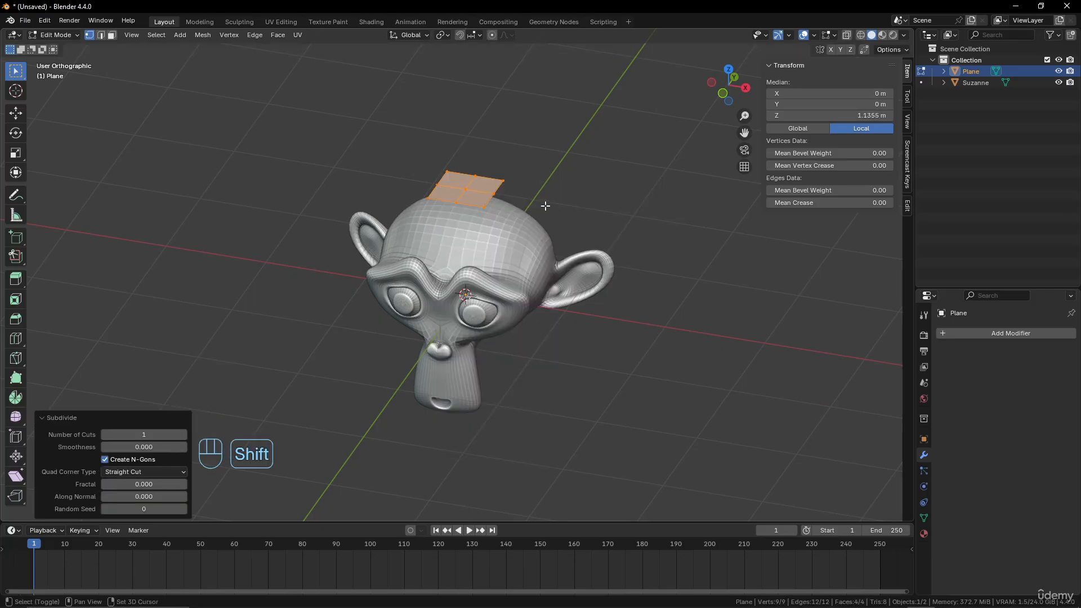
pyautogui.hotkey('shift', 'r')
pyautogui.hotkey('shift', 'r')
pyautogui.moveTo(545, 207); pyautogui.dragTo(499, 331, button='middle')
pyautogui.scroll(2, 498, 331)
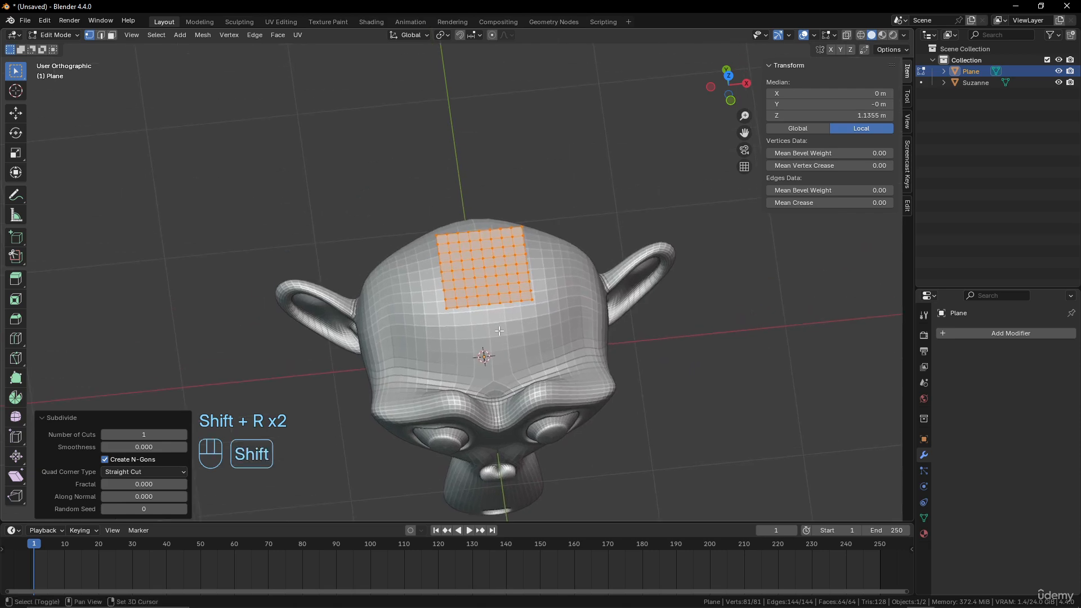
pyautogui.scroll(3, 498, 332)
pyautogui.moveTo(567, 223); pyautogui.dragTo(412, 255, button='middle')
pyautogui.press('Tab')
pyautogui.scroll(-3, 594, 334)
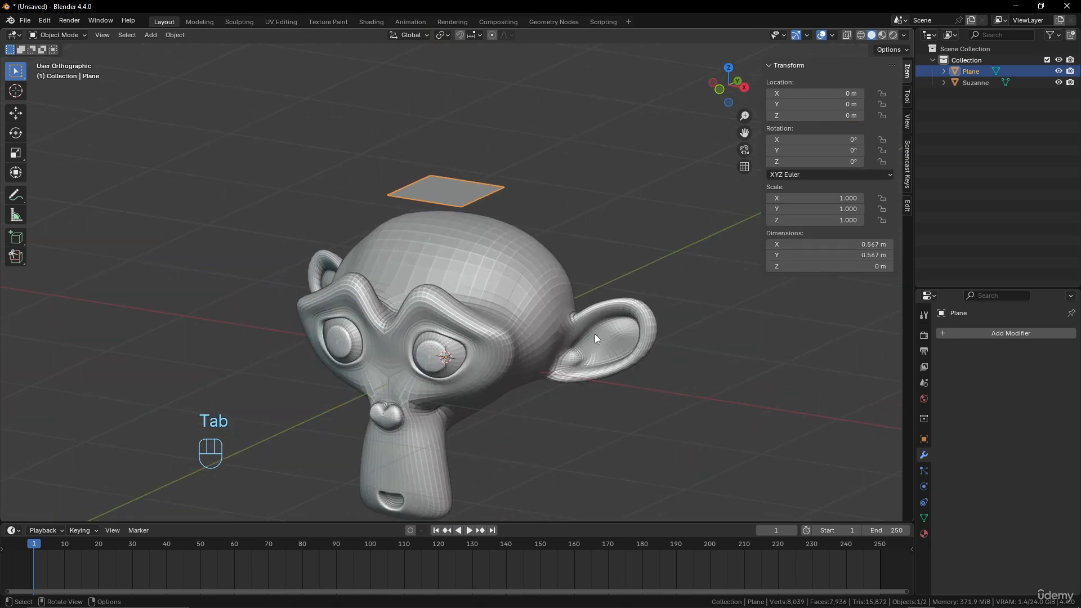
# Add a Shrinkwrap modifier to the plane with the monkey head Suzanne as its target
pyautogui.click(1009, 333)
pyautogui.moveTo(1009, 337)
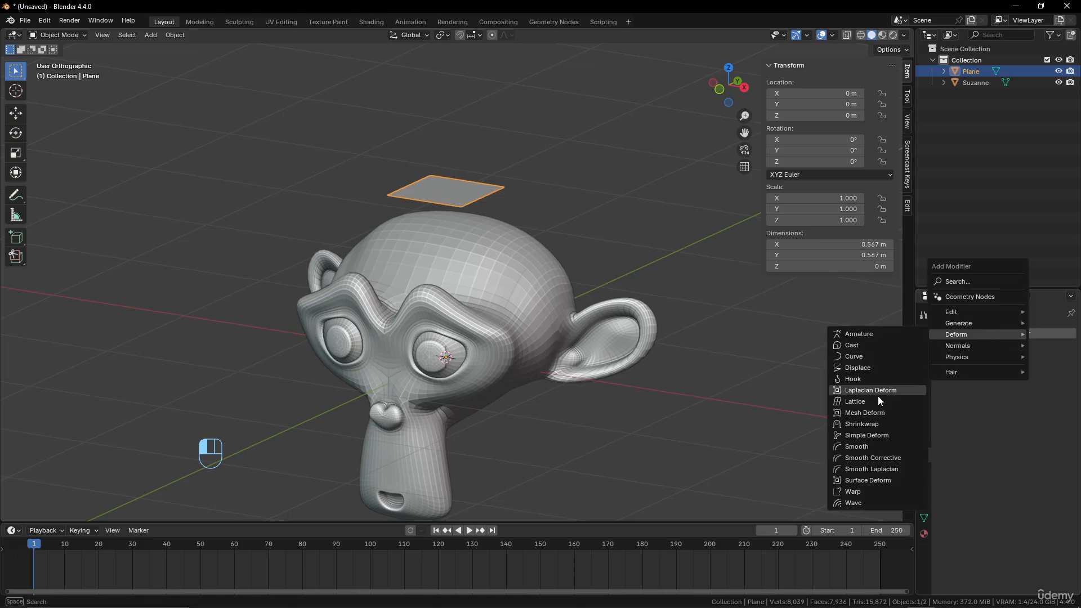
pyautogui.click(875, 423)
pyautogui.moveTo(634, 344); pyautogui.dragTo(628, 356, button='middle')
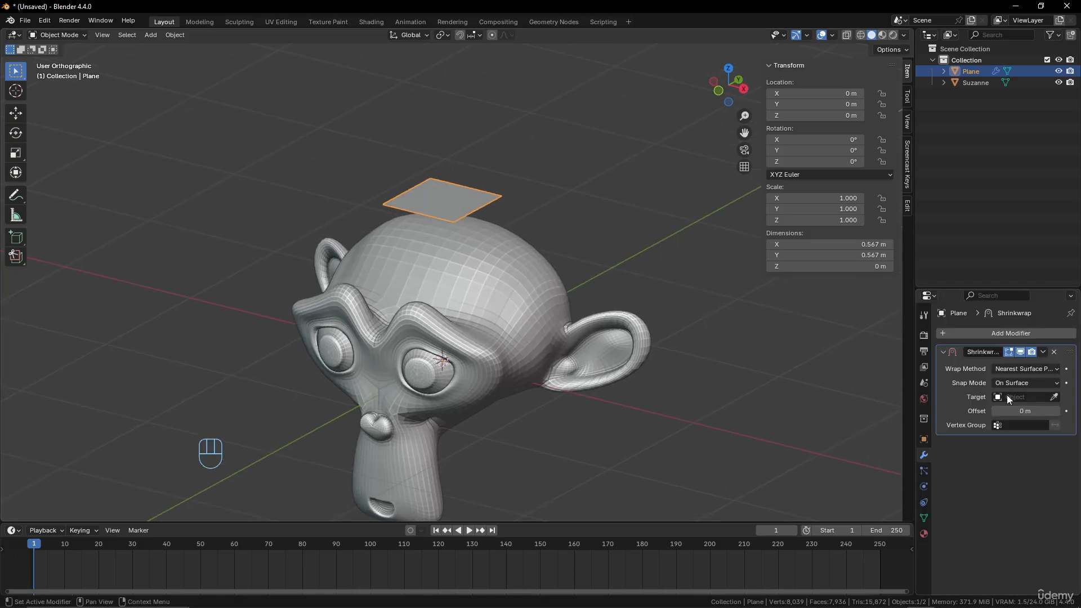
pyautogui.click(1055, 397)
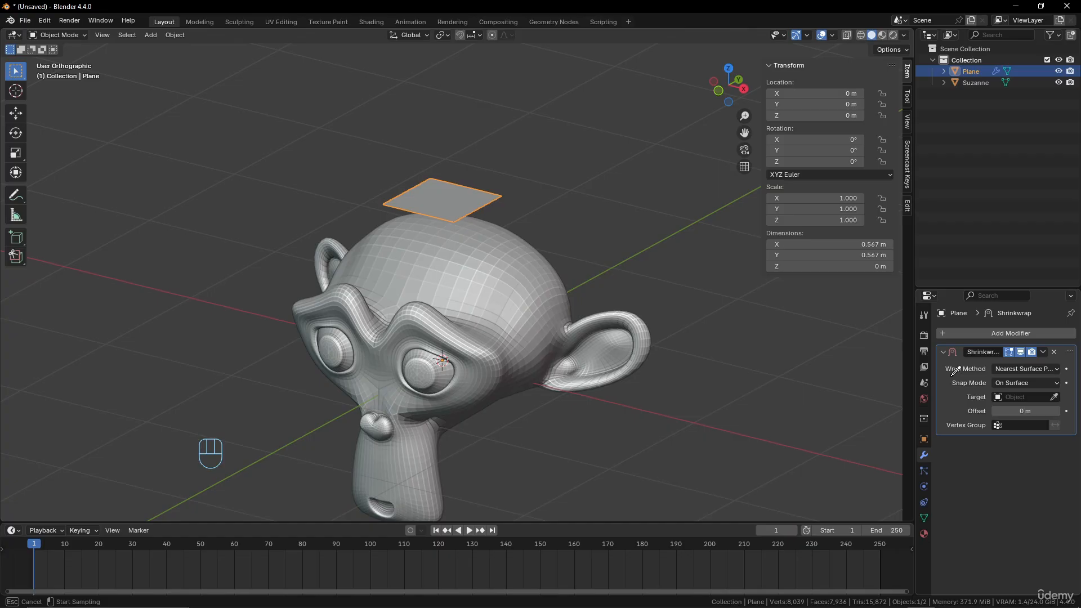
pyautogui.click(558, 290)
# In Edit Mode, try scaling up the plane's mesh by about 1.6 over the monkey head, cancelling the change
pyautogui.moveTo(558, 292); pyautogui.dragTo(596, 292, button='middle')
pyautogui.press('Tab')
pyautogui.press('s')
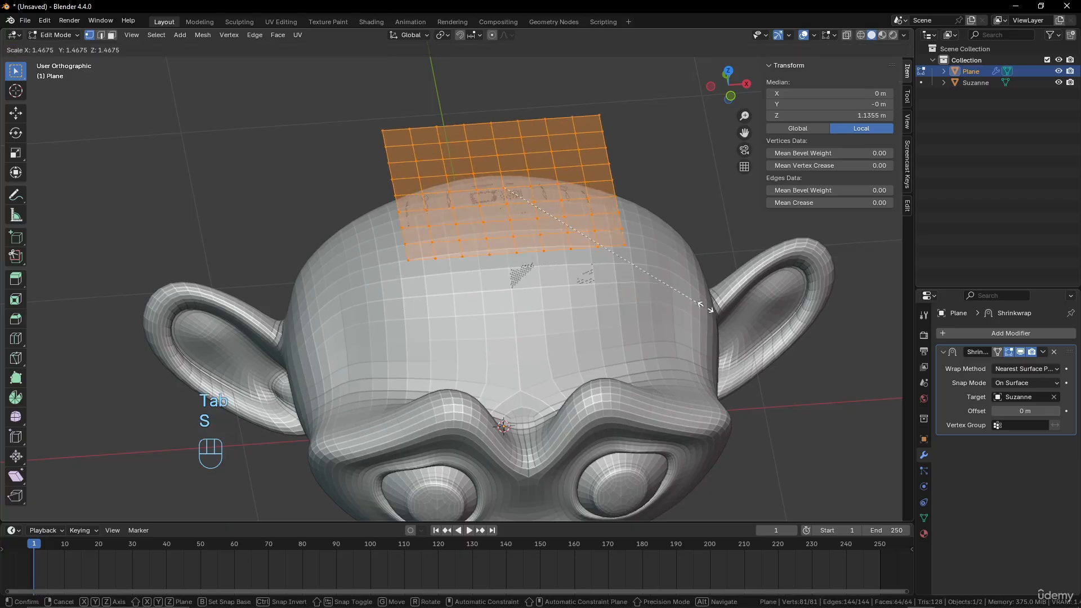
pyautogui.rightClick(733, 285)
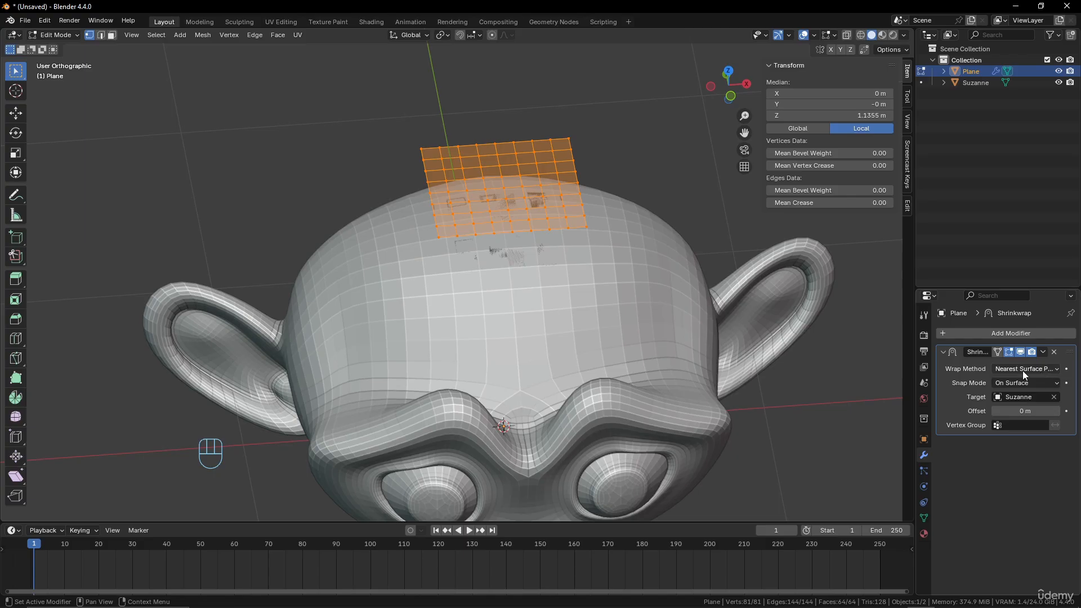
# Try moving the plane's mesh about 0.55 m along X and tilting it about 31° to follow the side of the monkey head
pyautogui.moveTo(563, 236); pyautogui.dragTo(500, 227, button='middle')
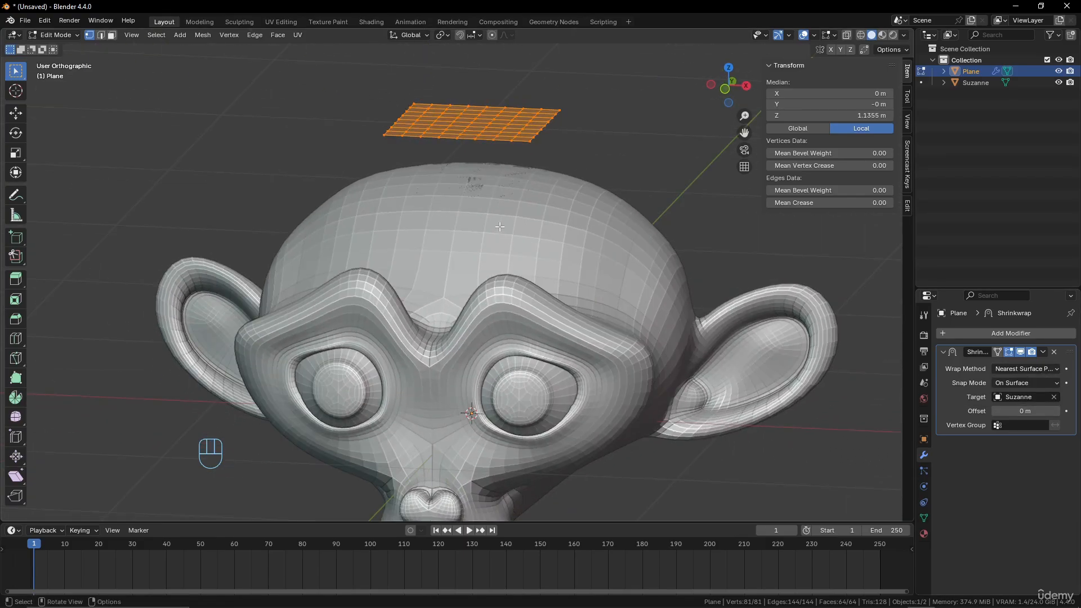
pyautogui.press('g')
pyautogui.click(655, 232)
pyautogui.moveTo(655, 232); pyautogui.dragTo(686, 232, button='middle')
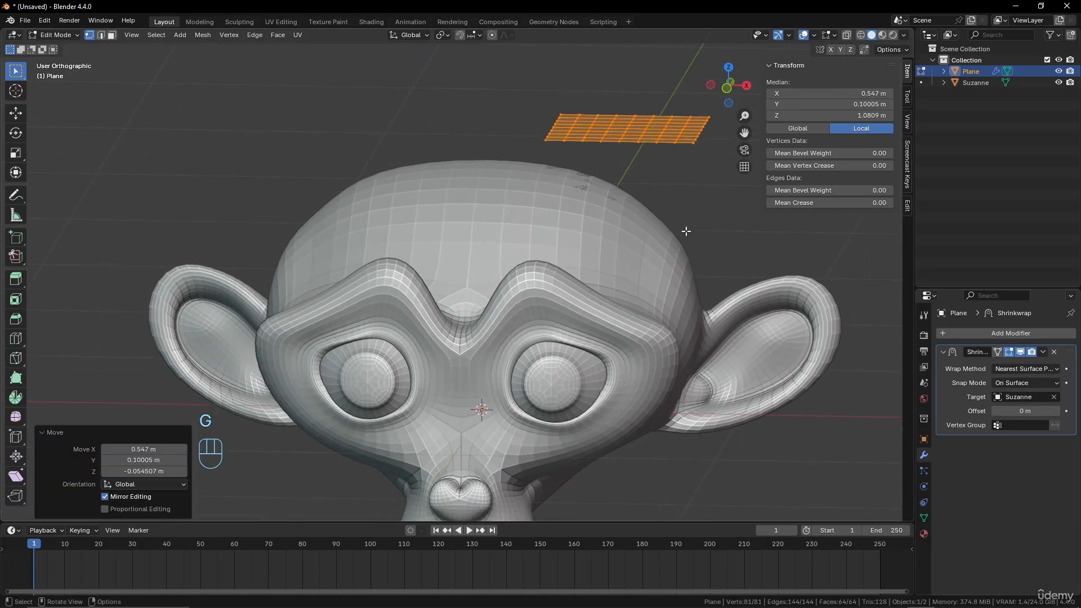
pyautogui.press('r')
pyautogui.click(690, 217)
pyautogui.press('g')
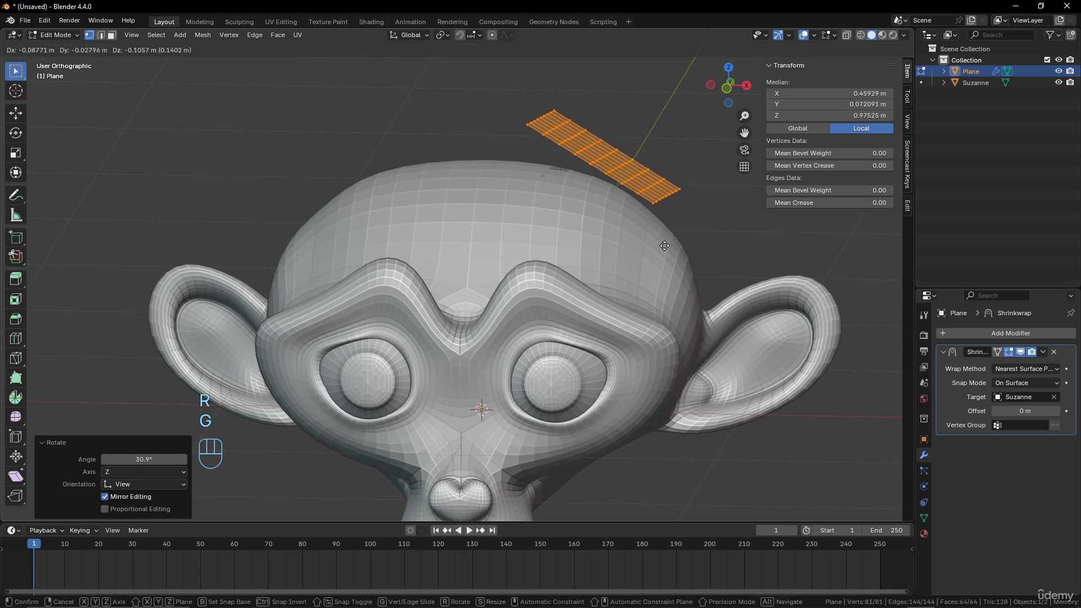
pyautogui.click(666, 247)
pyautogui.moveTo(665, 248); pyautogui.dragTo(569, 270, button='middle')
# Check the wrapped plane in Object Mode, return to Edit Mode, and undo the mesh moves and rotation
pyautogui.press('Tab')
pyautogui.press('Tab')
pyautogui.hotkey('ctrl', 'z')
pyautogui.hotkey('ctrl', 'z')
pyautogui.hotkey('ctrl', 'z')
pyautogui.hotkey('ctrl', 'z')
pyautogui.hotkey('ctrl', 'z')
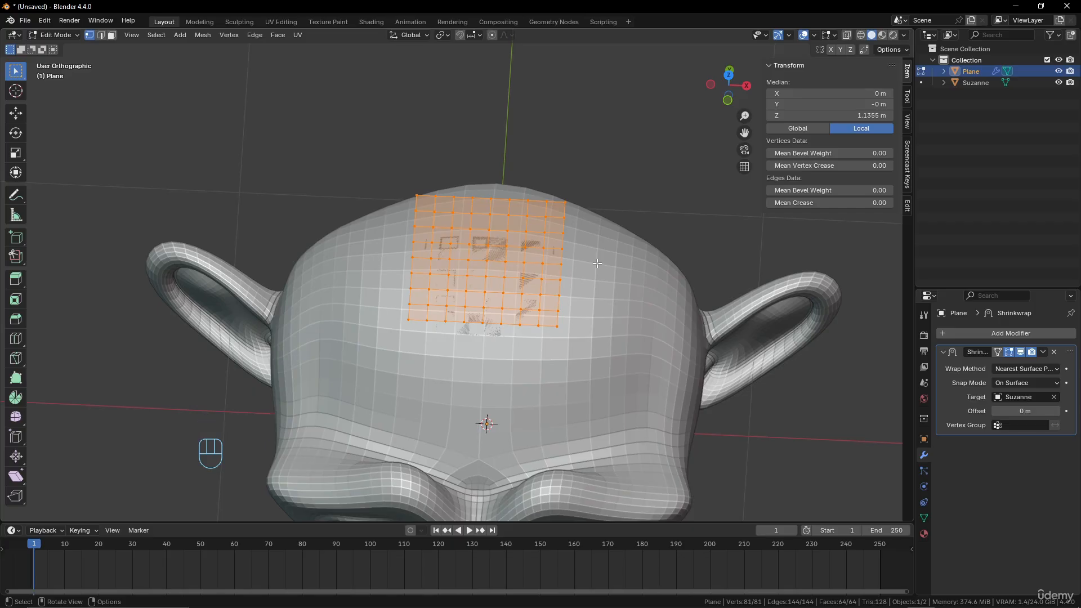
# Compare the plane's flat grid with its shrinkwrapped shape in a wireframe top view, switching between Edit Mode and Object Mode
pyautogui.press('KP_7')
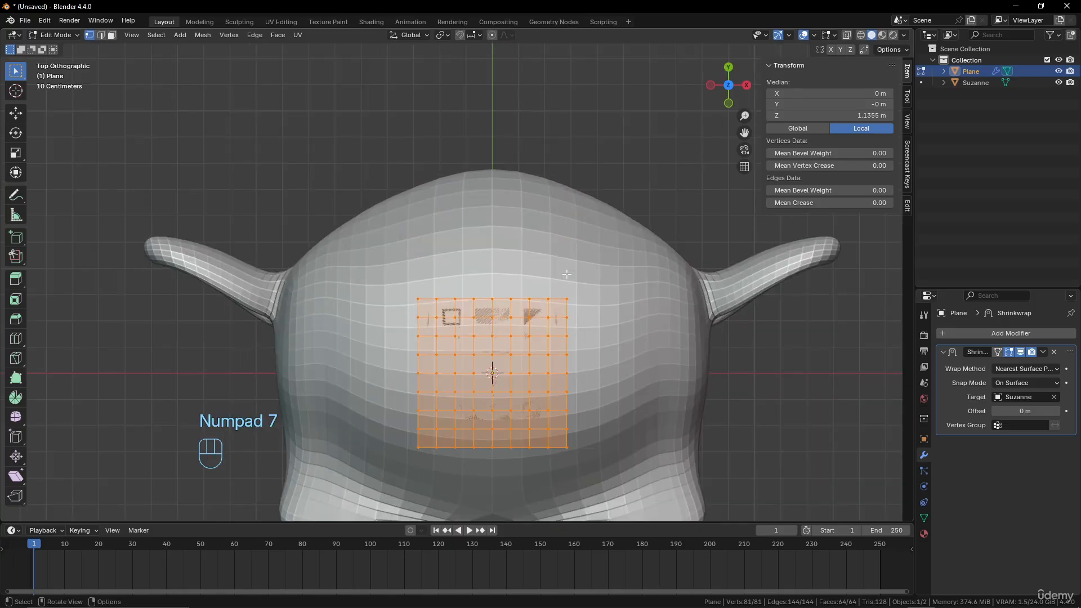
pyautogui.press('z')
pyautogui.click(496, 273)
pyautogui.keyDown('shift'); pyautogui.moveTo(553, 337); pyautogui.dragTo(553, 245, button='middle'); pyautogui.keyUp('shift')
pyautogui.press('Tab')
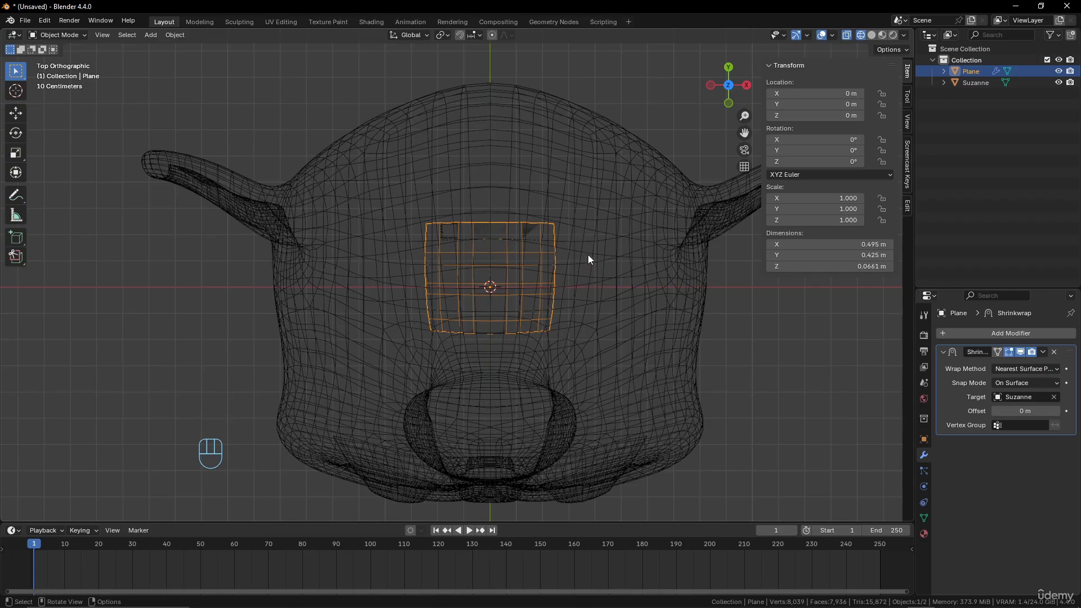
pyautogui.press('Tab')
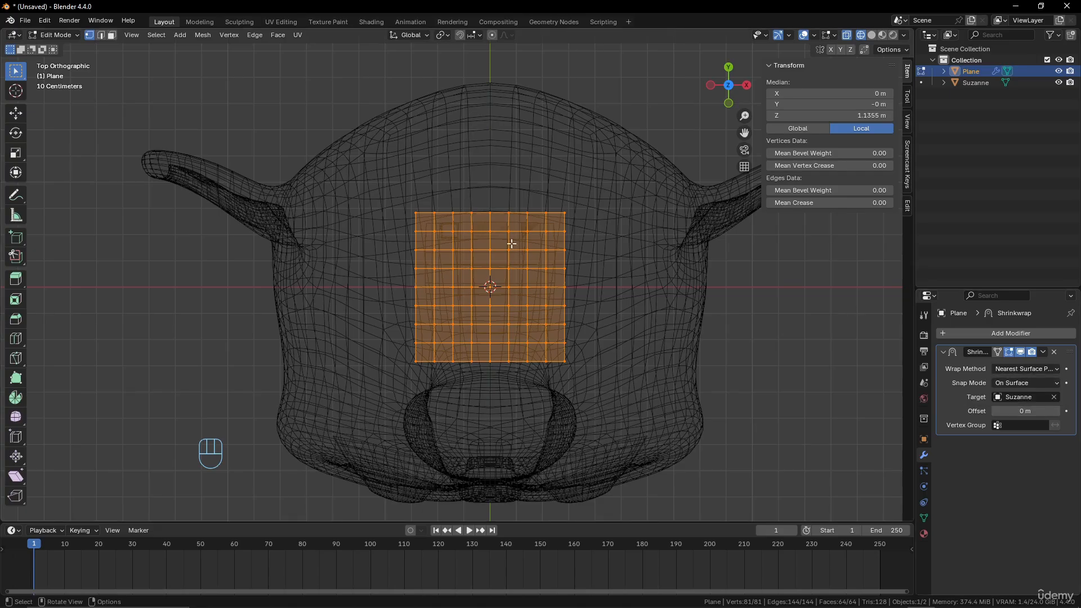
pyautogui.press('Tab')
pyautogui.press('Tab')
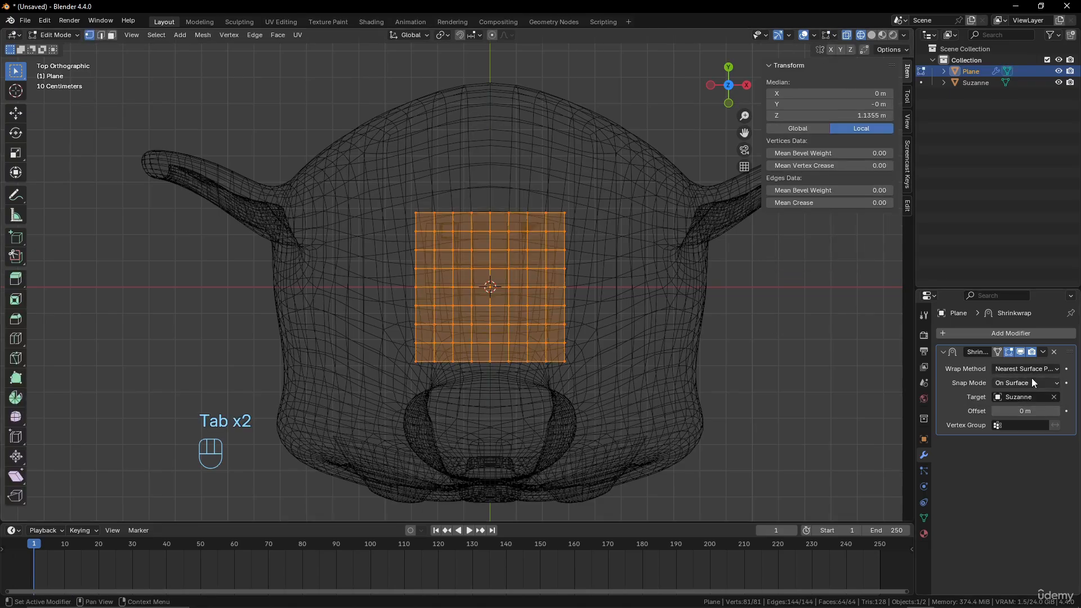
# Set the Shrinkwrap wrap method to Project, restore solid shading, and enable the Negative projection direction
pyautogui.click(1034, 370)
pyautogui.click(991, 394)
pyautogui.moveTo(534, 293); pyautogui.dragTo(540, 207, button='middle')
pyautogui.press('z')
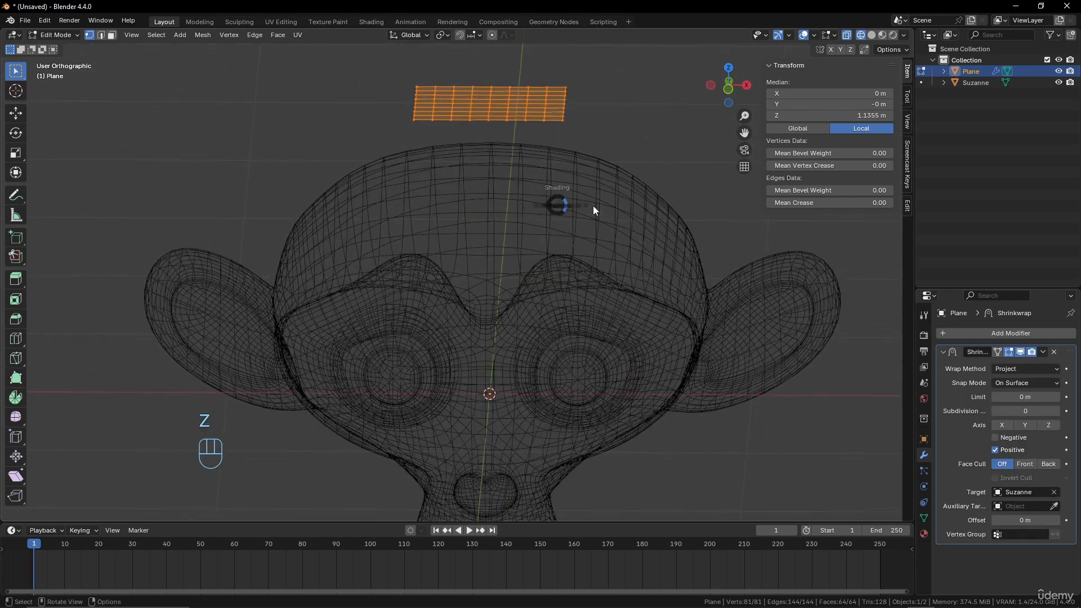
pyautogui.click(663, 211)
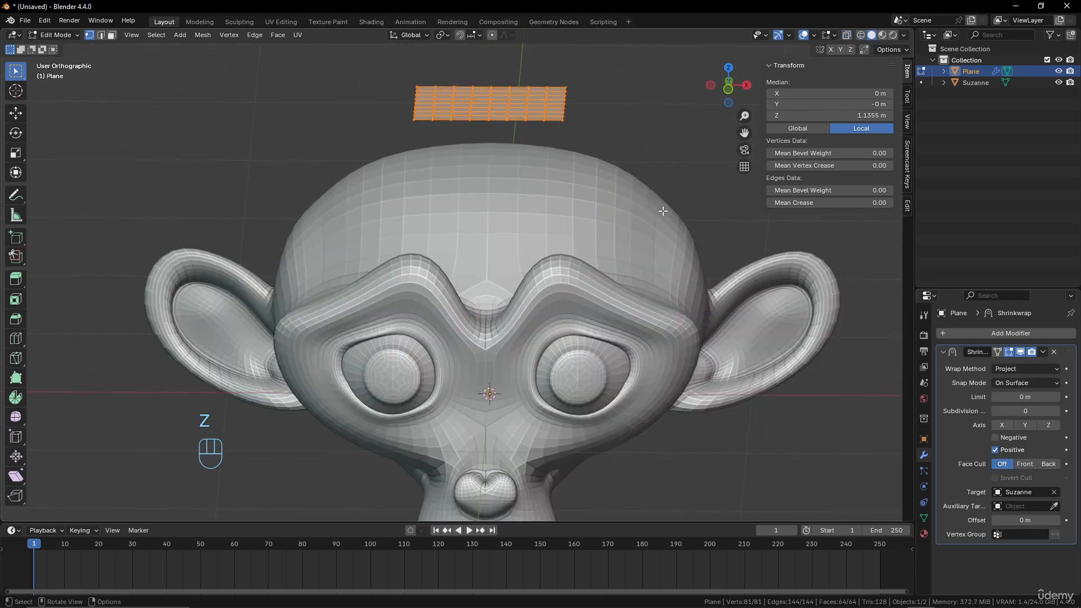
pyautogui.click(995, 438)
# Examine how the Project method preserves the plane's outline on the head, comparing Object Mode and Edit Mode from above and in front
pyautogui.moveTo(541, 254); pyautogui.dragTo(552, 305, button='middle')
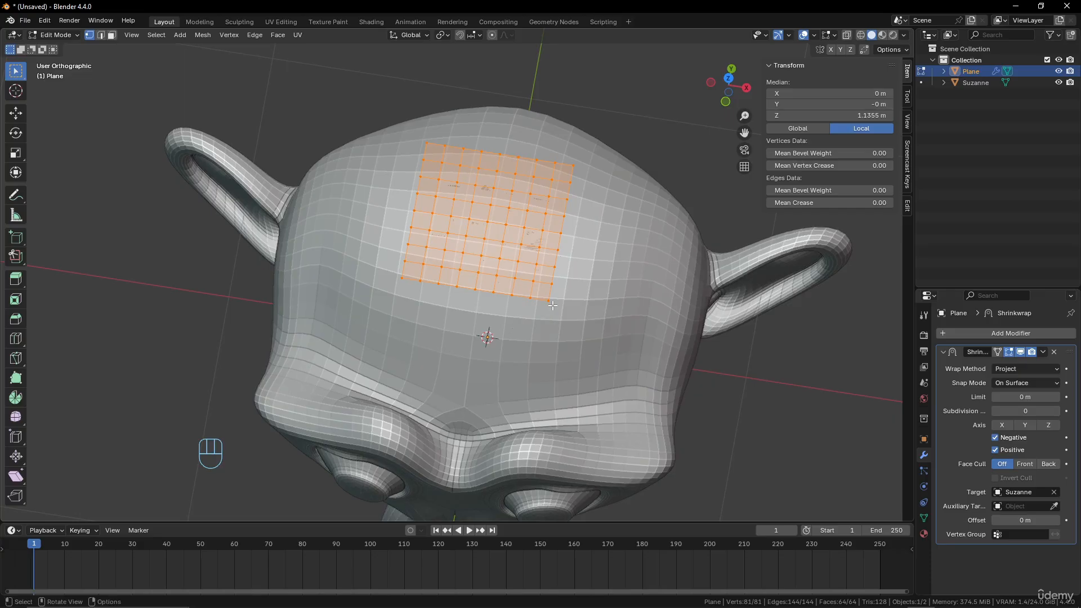
pyautogui.press('Tab')
pyautogui.press('KP_7')
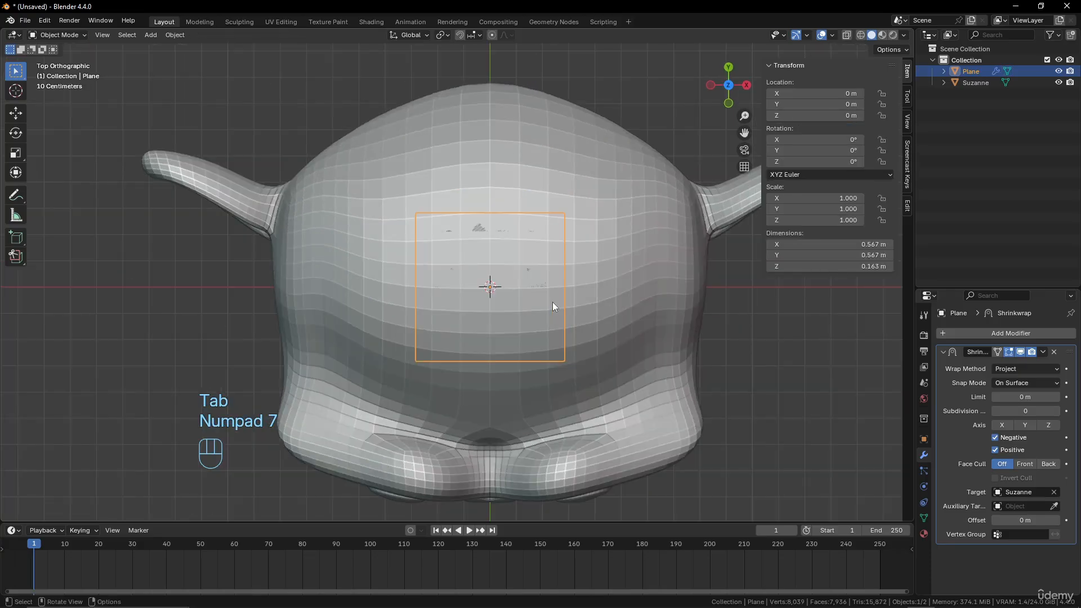
pyautogui.press('Tab')
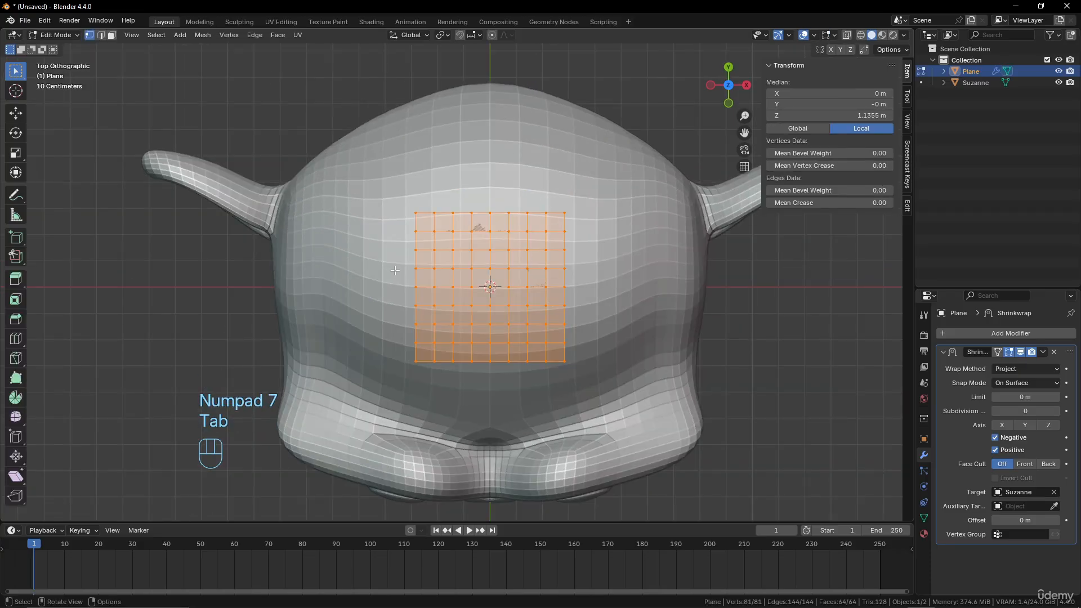
pyautogui.press('Tab')
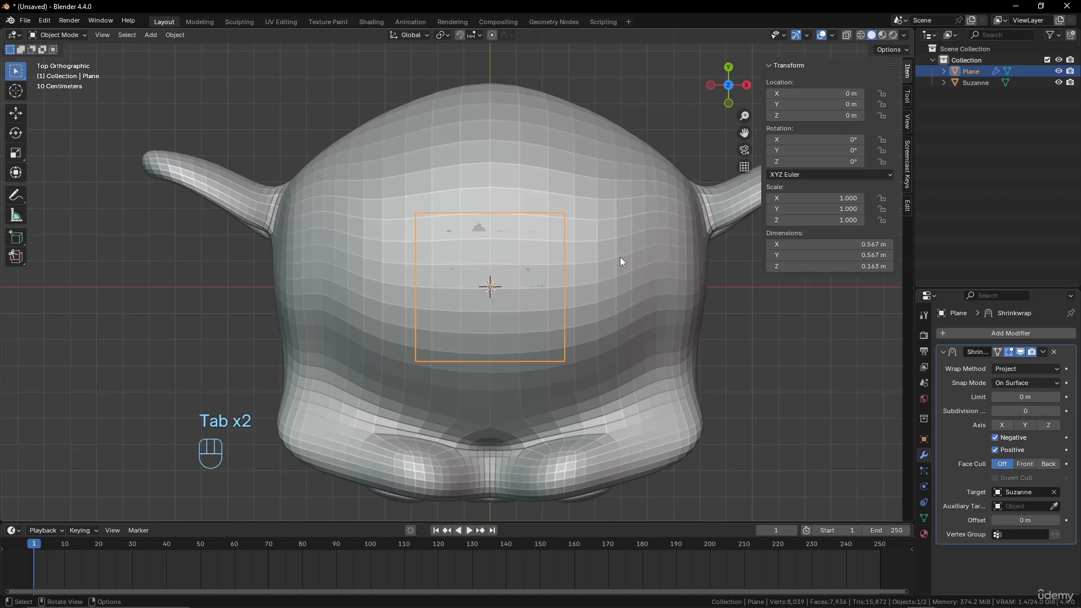
pyautogui.press('Tab')
pyautogui.press('Tab')
pyautogui.press('Tab')
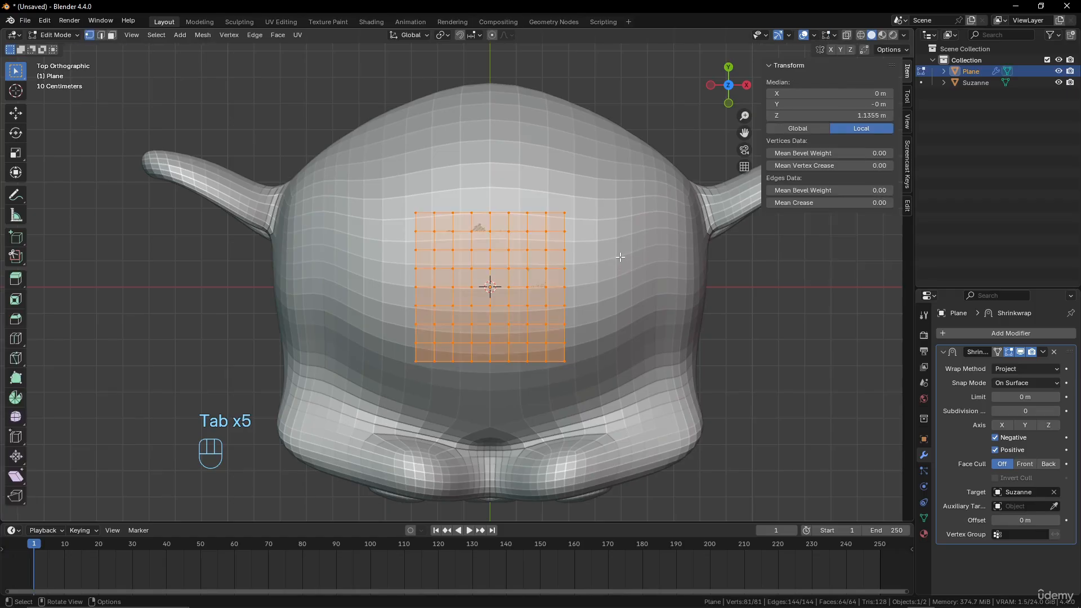
pyautogui.press('Tab')
pyautogui.moveTo(607, 265); pyautogui.dragTo(552, 172, button='middle')
pyautogui.press('Tab')
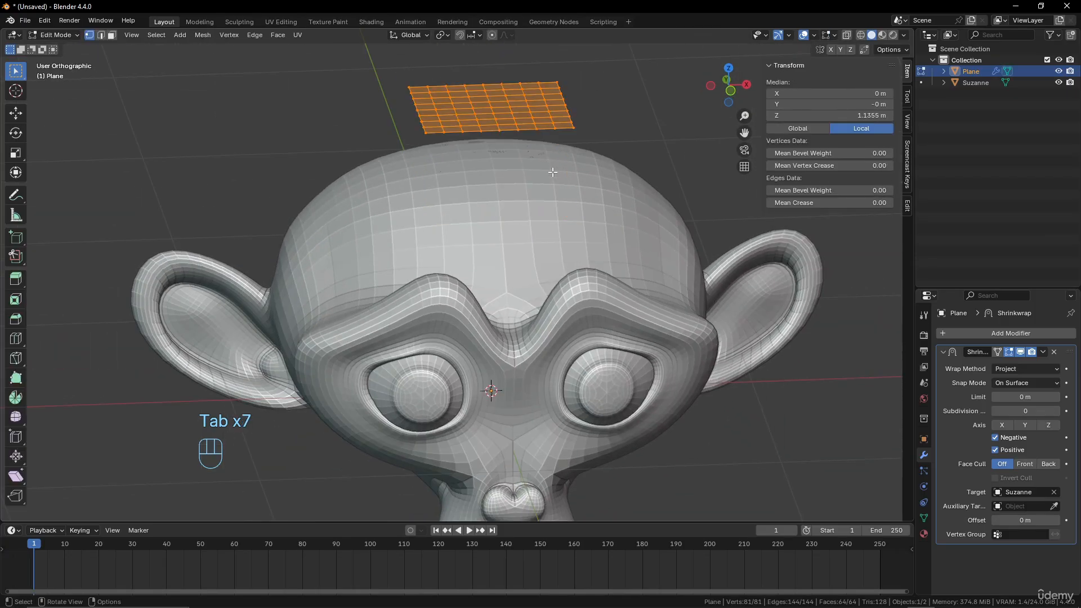
# Apply Smooth Vertices at 0.5 to the plane's mesh, repeat it six times in wireframe shading, and return to Object Mode
pyautogui.press('x')
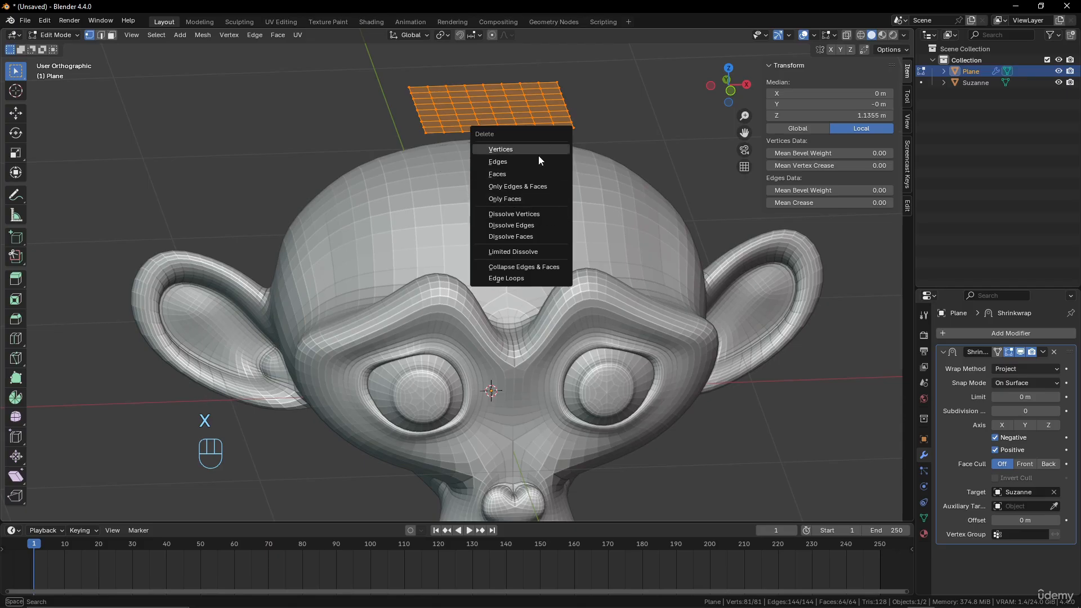
pyautogui.rightClick(603, 116)
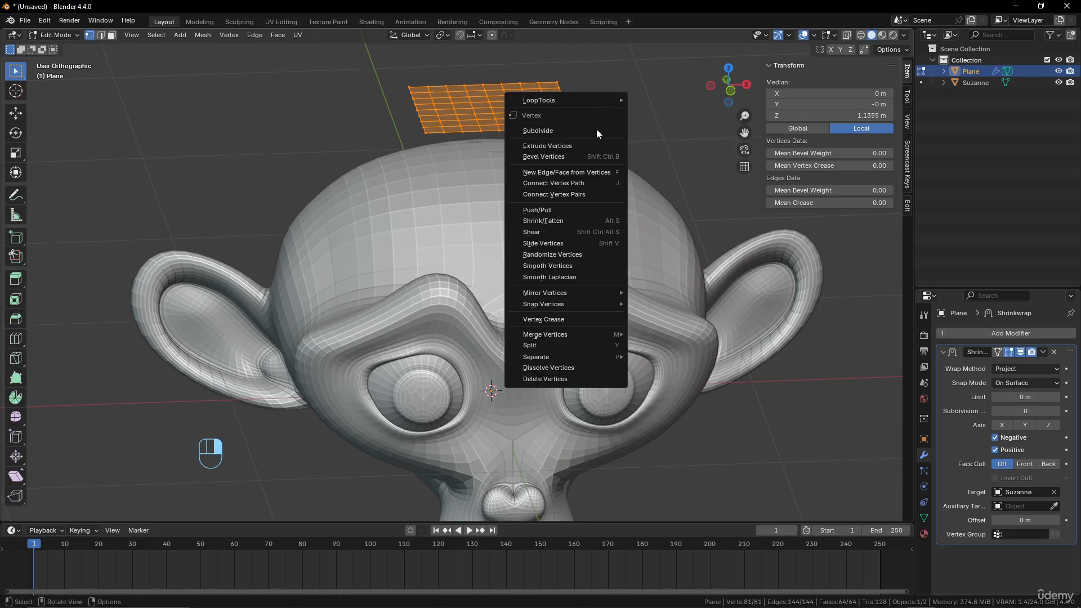
pyautogui.click(577, 264)
pyautogui.press('shift')
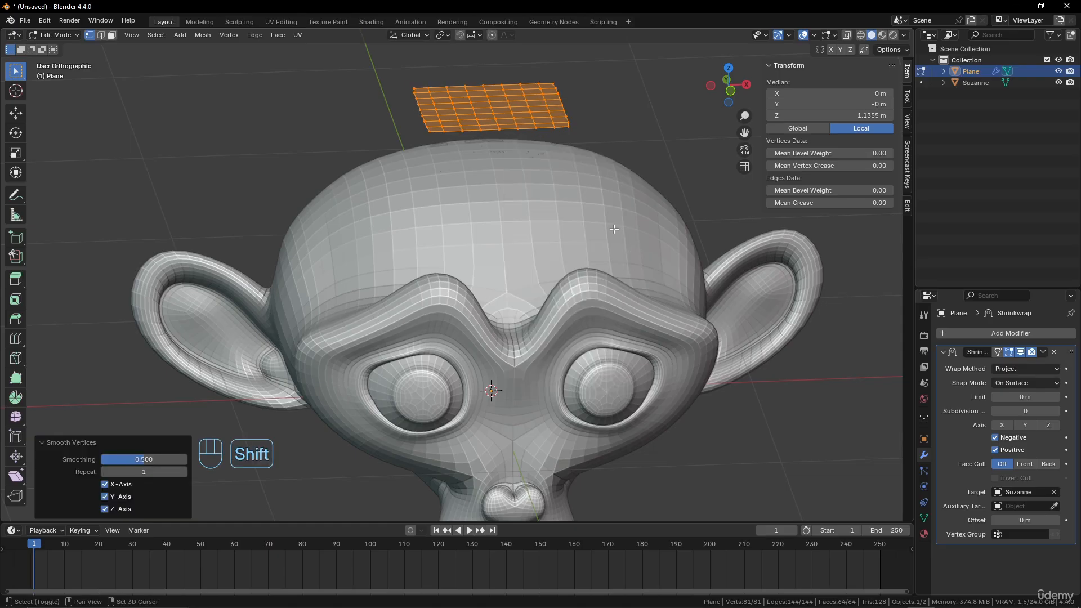
pyautogui.hotkey('shift', 'z')
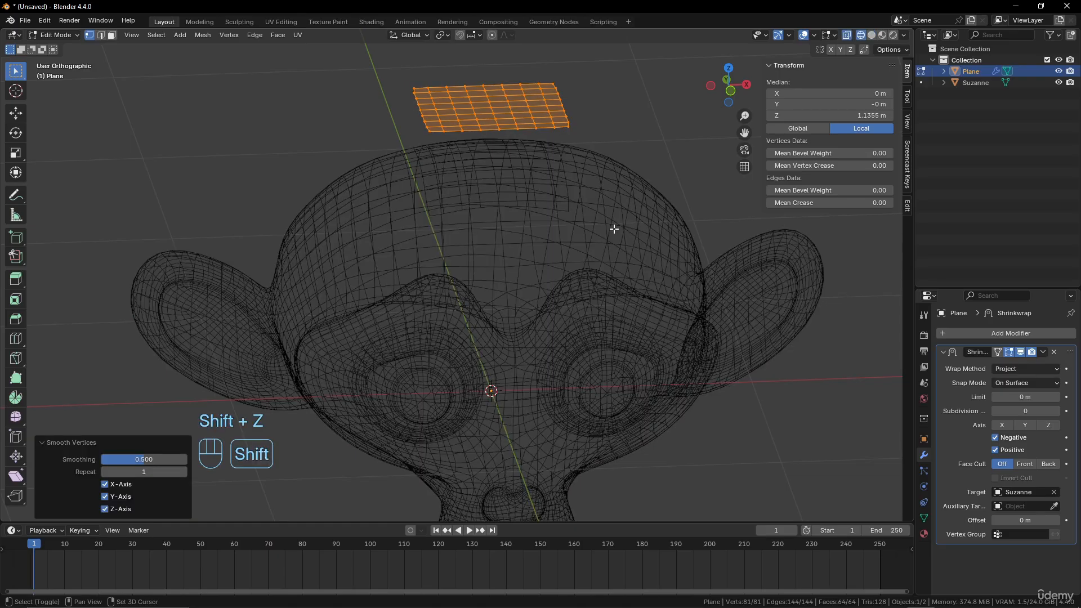
pyautogui.hotkey('shift', 'r')
pyautogui.hotkey('shift', 'r')
pyautogui.hotkey('shift', 'r')
pyautogui.hotkey('shift', 'r')
pyautogui.hotkey('shift', 'r')
pyautogui.hotkey('shift', 'r')
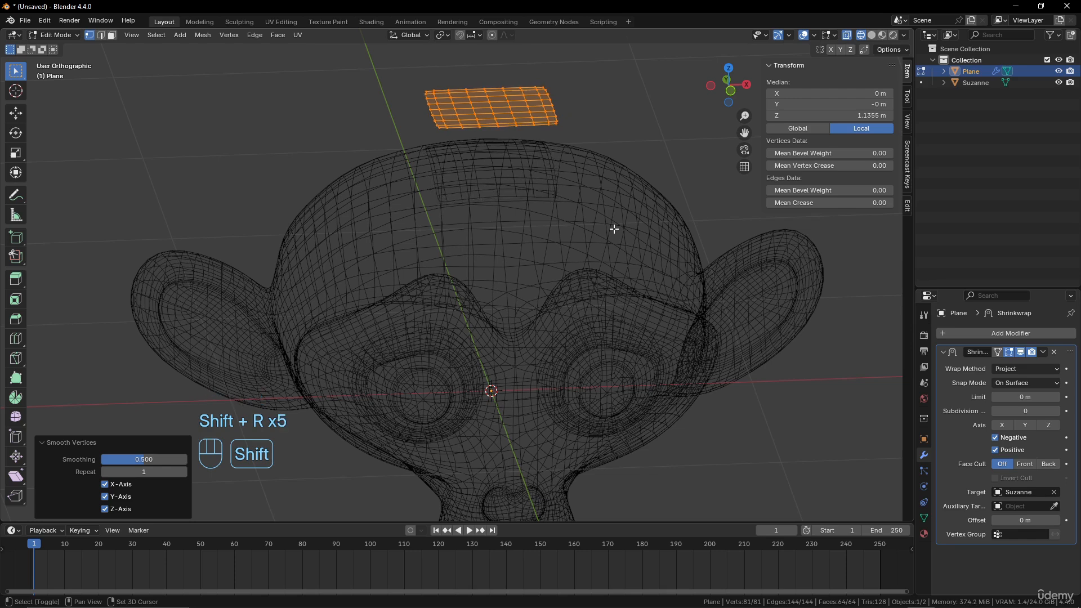
pyautogui.moveTo(613, 229); pyautogui.dragTo(593, 236, button='middle')
pyautogui.press('Tab')
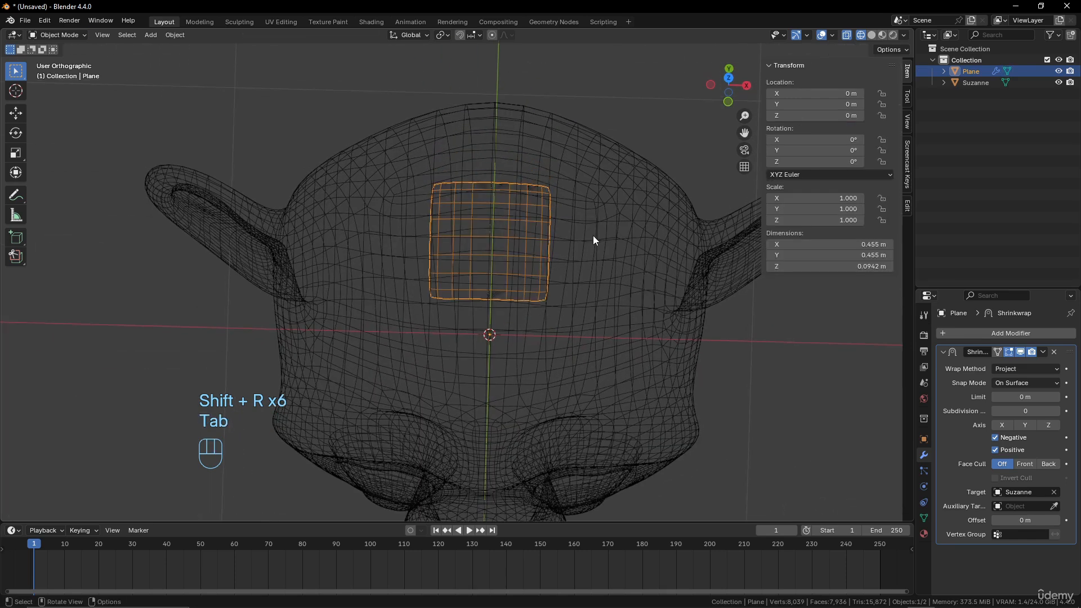
# Delete the plane and add a mesh circle with 24 vertices in its place
pyautogui.press('x')
pyautogui.click(593, 235)
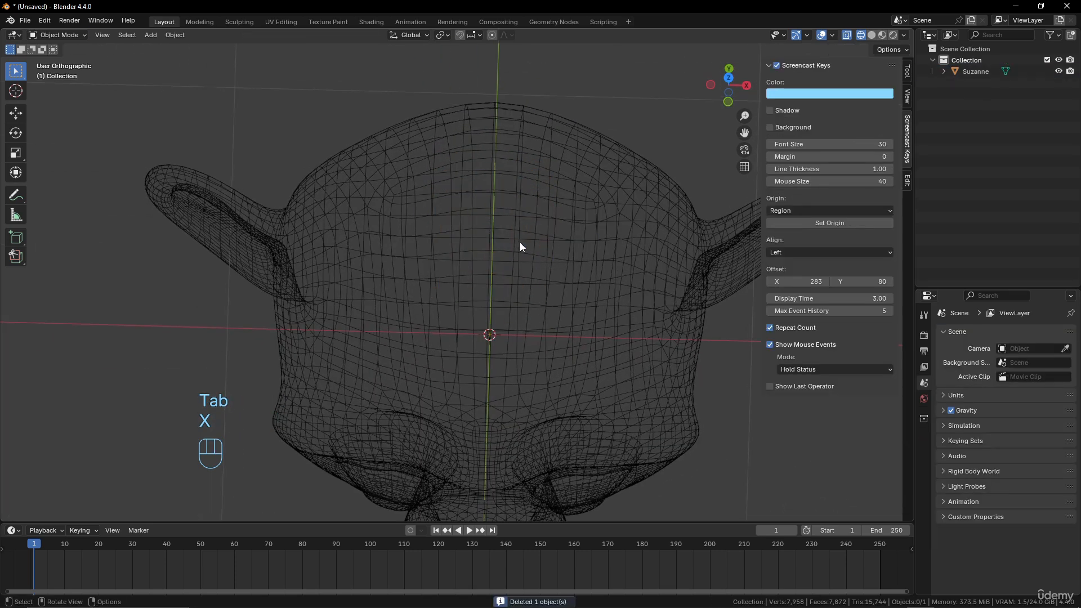
pyautogui.hotkey('shift', 'a')
pyautogui.moveTo(530, 208)
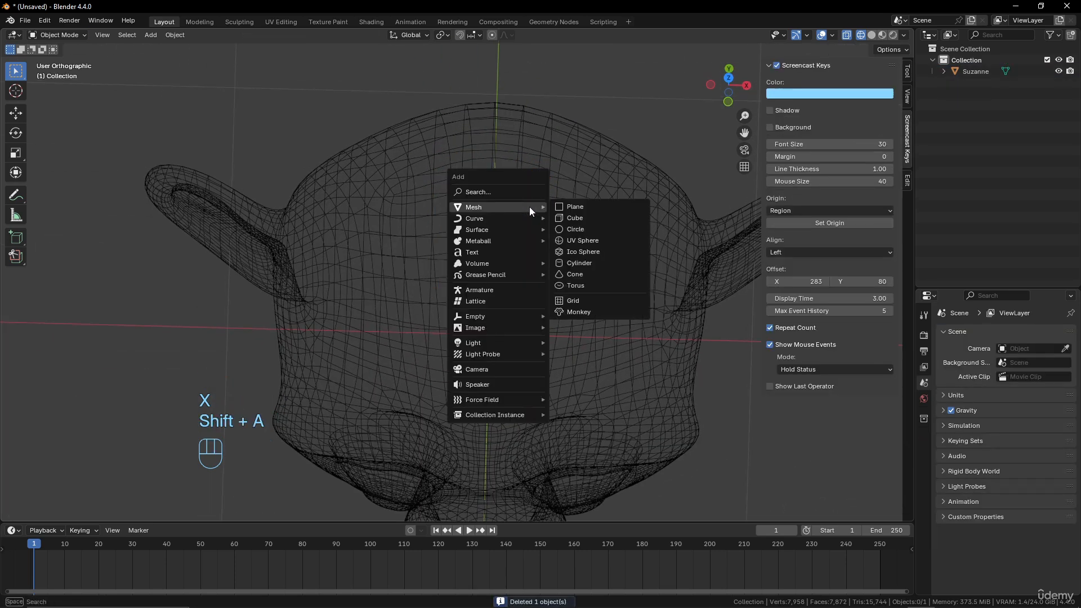
pyautogui.click(582, 230)
pyautogui.scroll(-3, 581, 237)
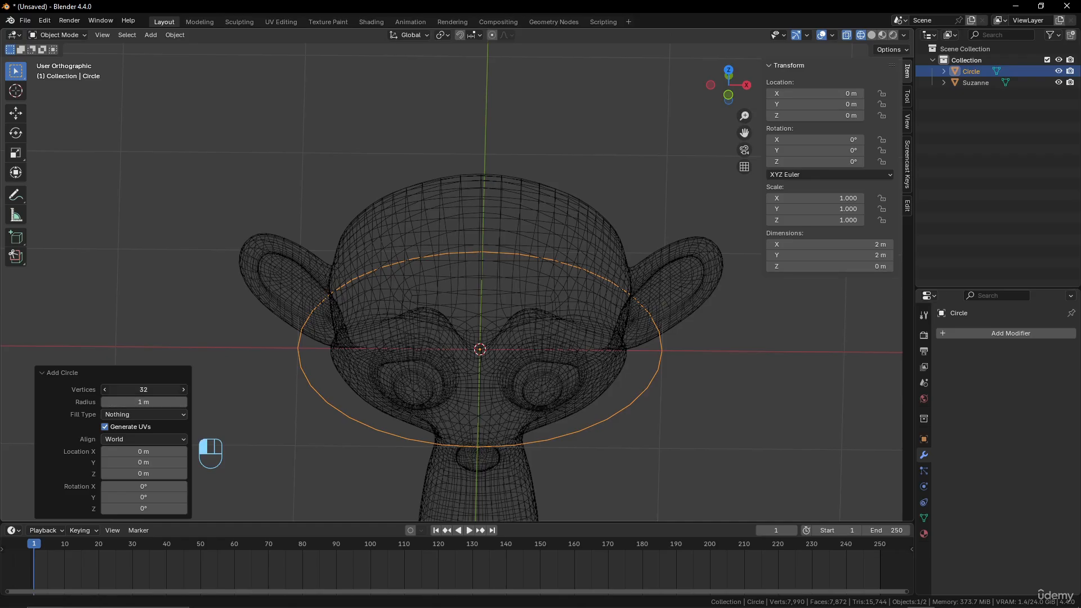
pyautogui.click(144, 389)
pyautogui.write('24')
pyautogui.press('Return')
# In Edit Mode, fill the circle using Grid Fill with a span of 6 and an offset of 3, and return to Object Mode
pyautogui.moveTo(507, 313); pyautogui.dragTo(533, 355, button='middle')
pyautogui.press('Tab')
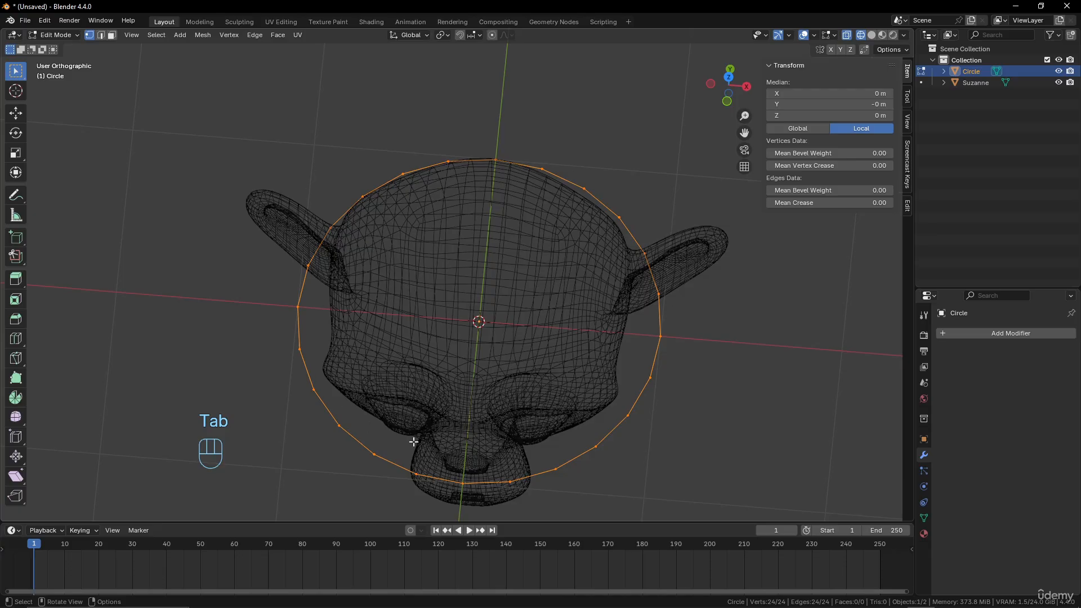
pyautogui.hotkey('ctrl', 'f')
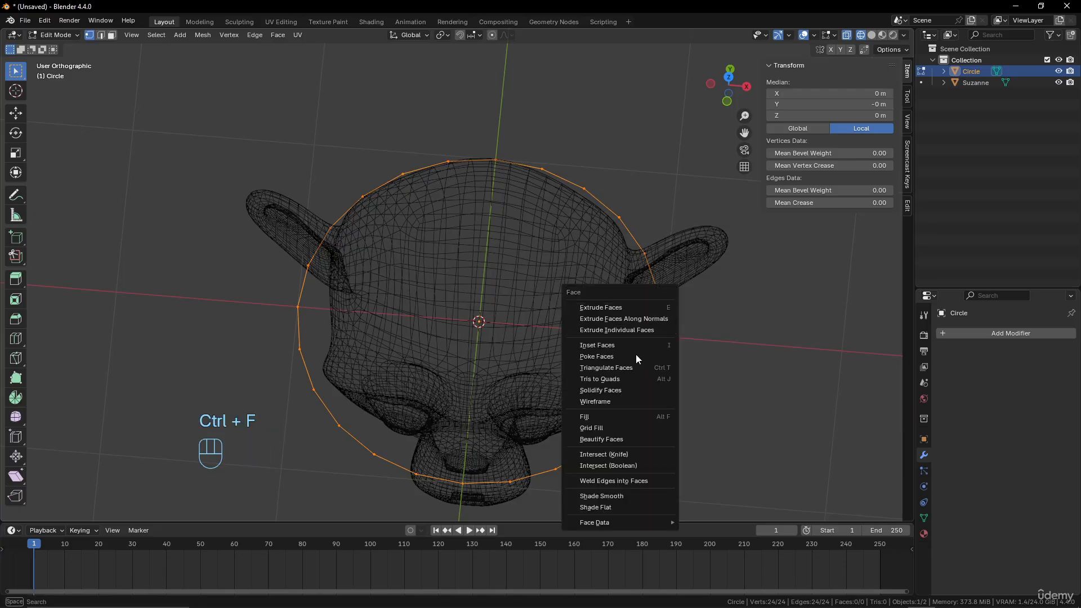
pyautogui.click(620, 428)
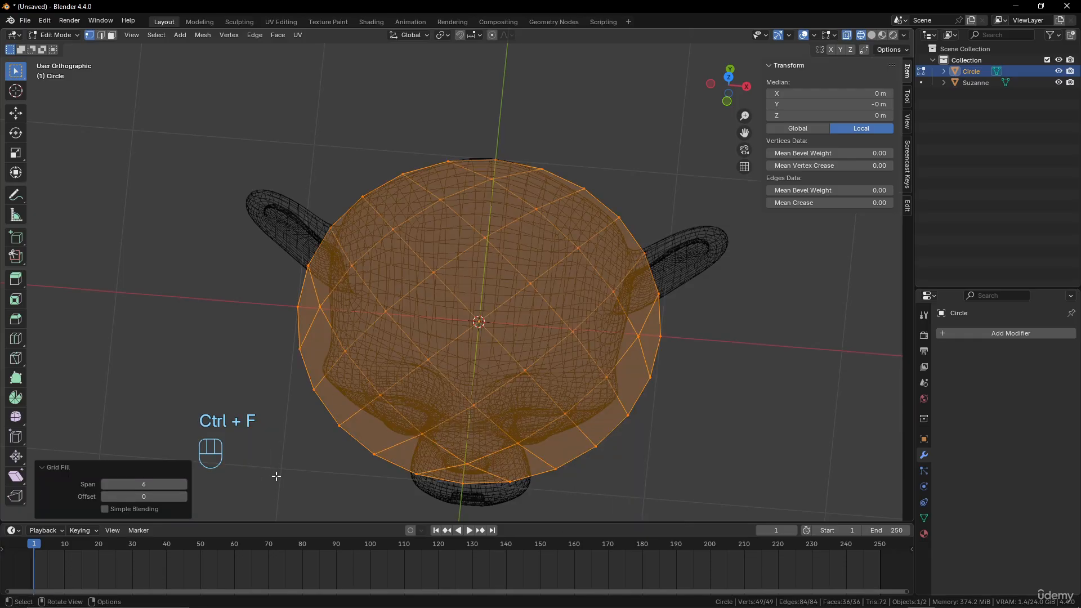
pyautogui.click(184, 497)
pyautogui.click(184, 497)
pyautogui.click(184, 496)
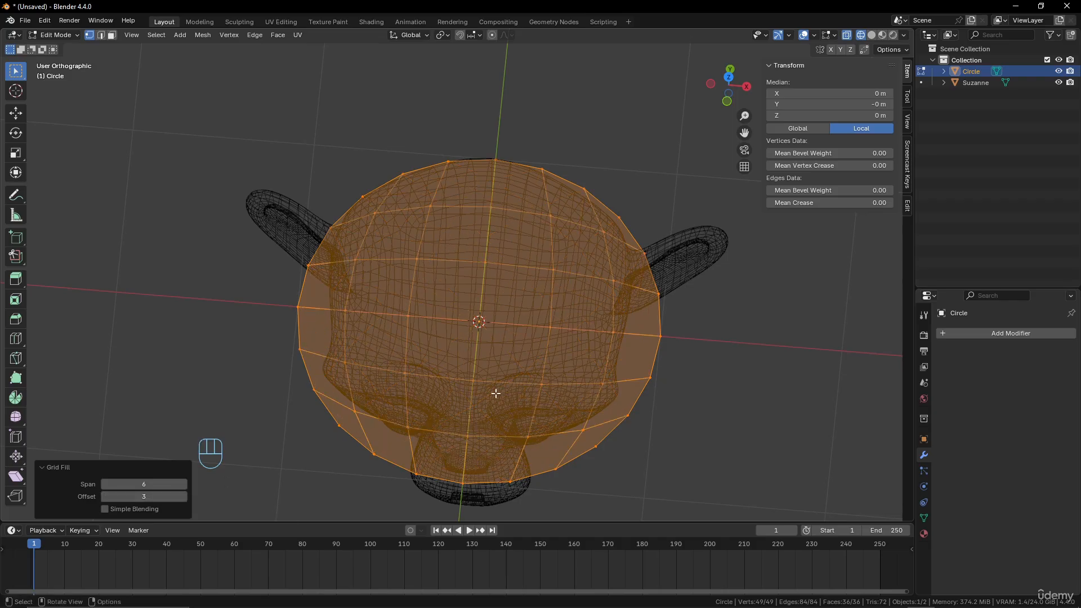
pyautogui.moveTo(592, 337)
pyautogui.mouseDown(button='middle')
pyautogui.moveTo(601, 314)
pyautogui.moveTo(591, 326)
pyautogui.mouseUp(button='middle')
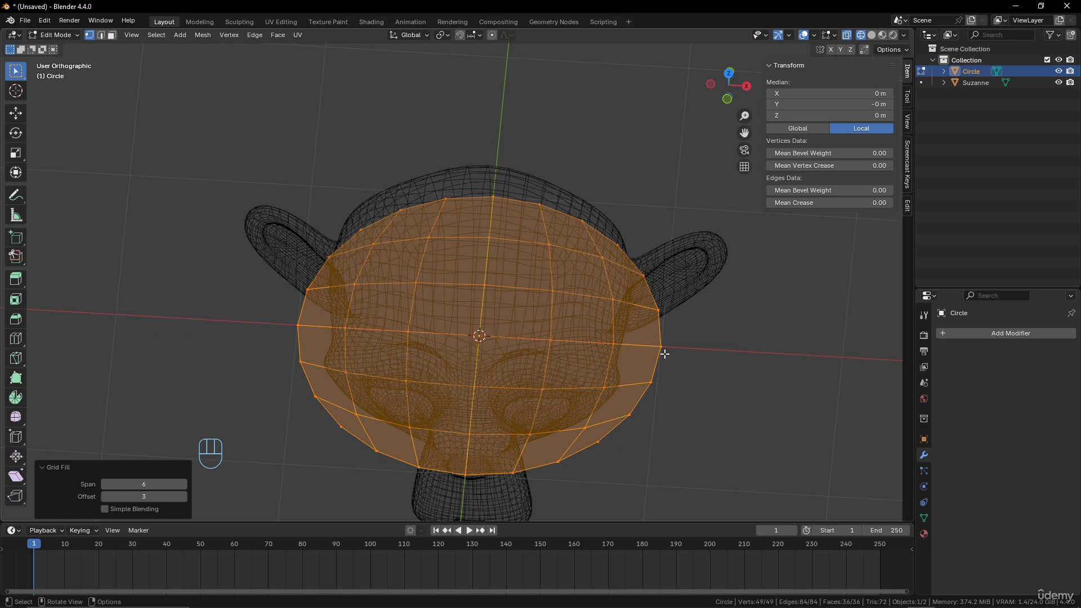
pyautogui.press('Tab')
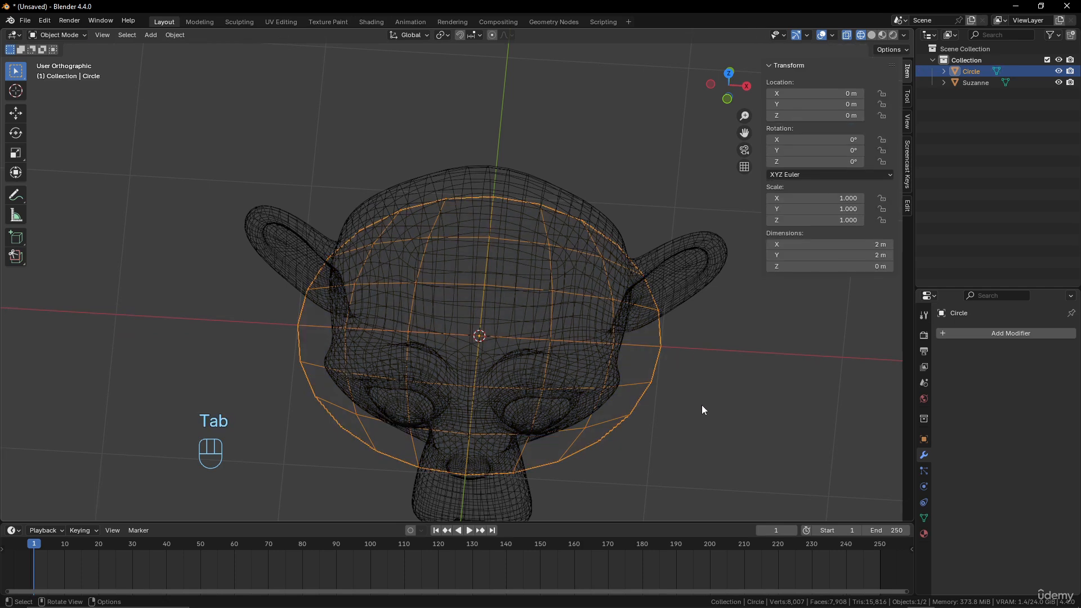
# In Edit Mode, scale the circle's mesh by about 0.495 and raise it about 1.47 m along Z above the monkey head
pyautogui.press('Tab')
pyautogui.press('s')
pyautogui.click(612, 355)
pyautogui.press('g')
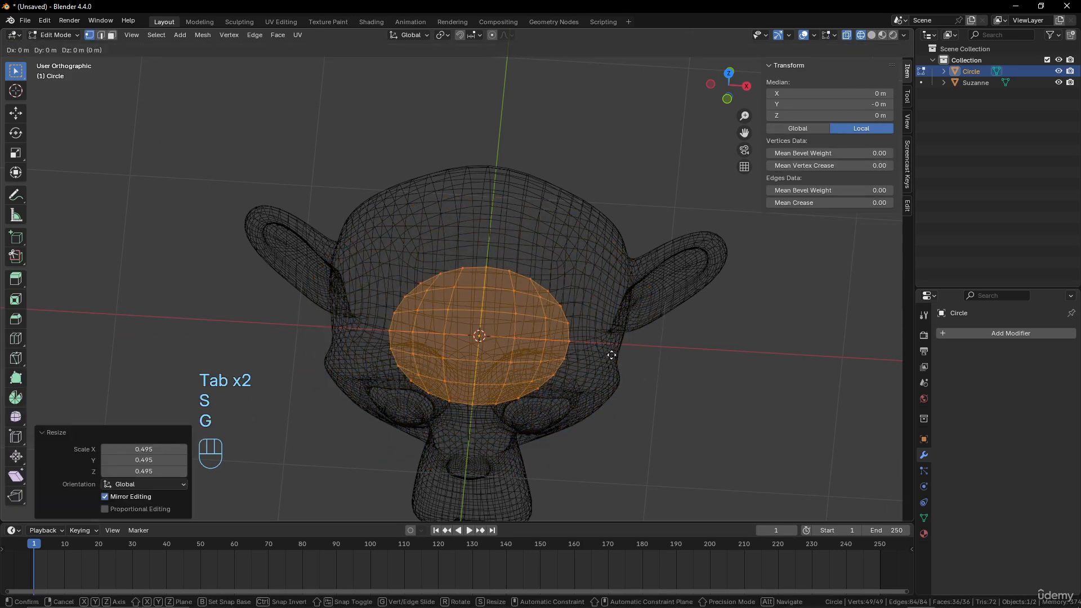
pyautogui.press('z')
pyautogui.click(596, 183)
pyautogui.moveTo(595, 183); pyautogui.dragTo(589, 259, button='middle')
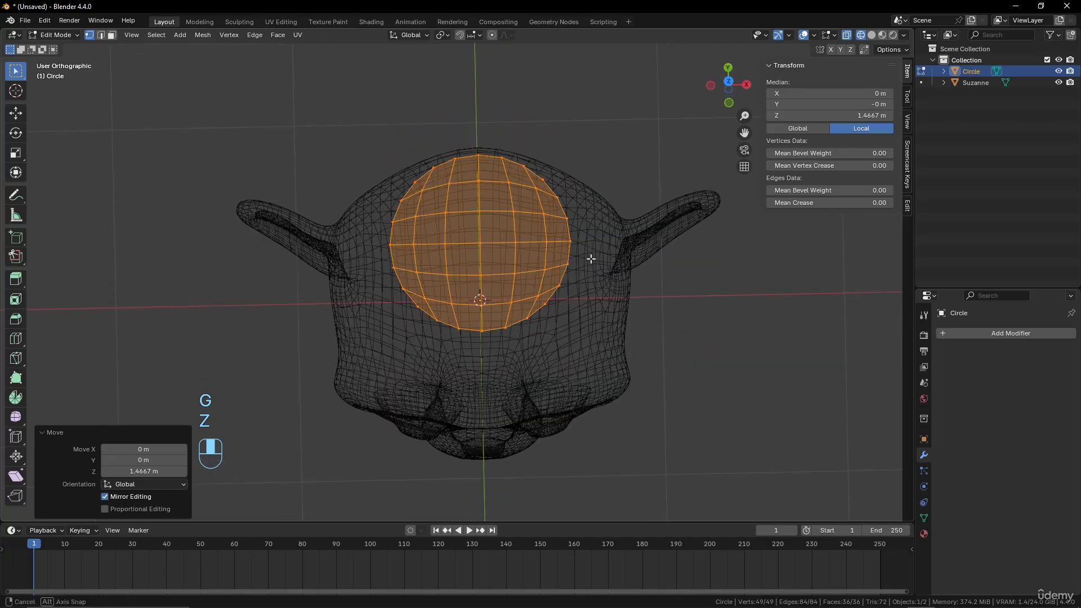
# Move the circle's mesh about 0.22 m along Y in top view so it sits over the crown
pyautogui.press('KP_7')
pyautogui.press('g')
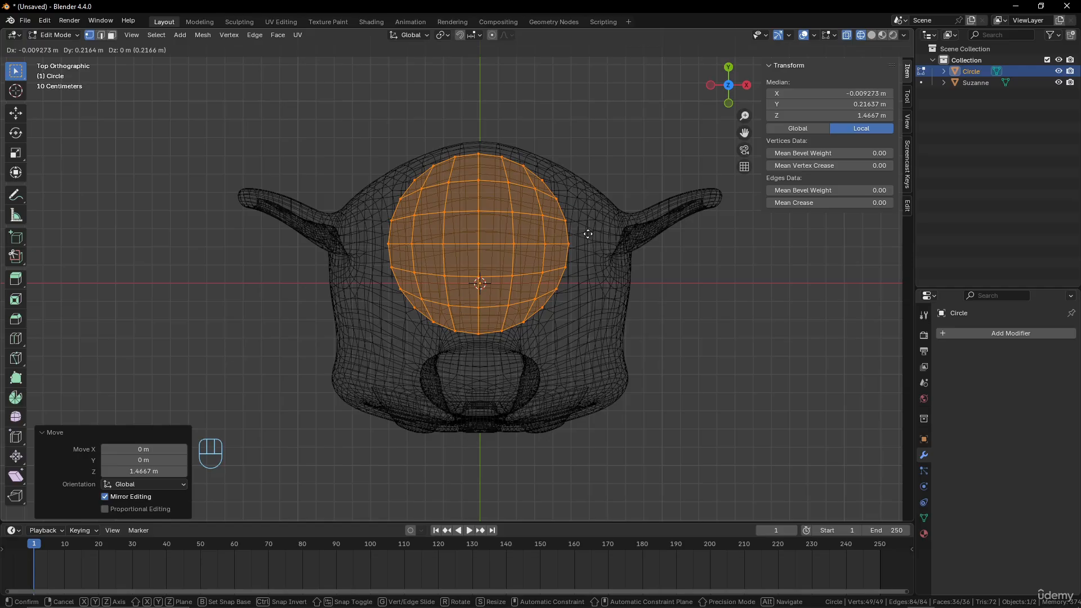
pyautogui.press('y')
pyautogui.click(587, 233)
# Scale the circle's mesh by about 1.405 along X and switch the viewport to solid shading
pyautogui.press('s')
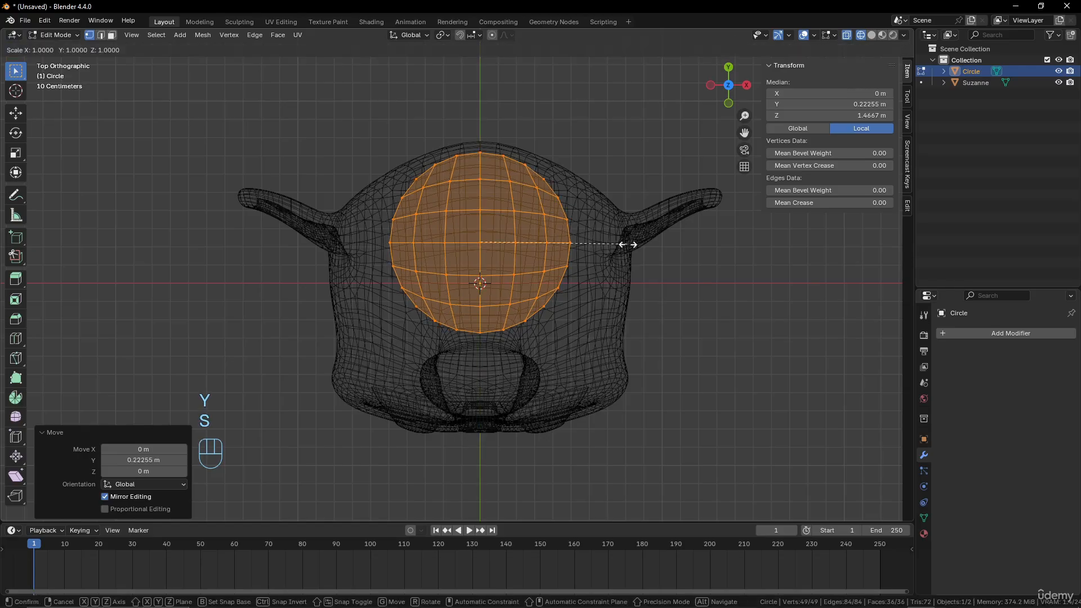
pyautogui.press('x')
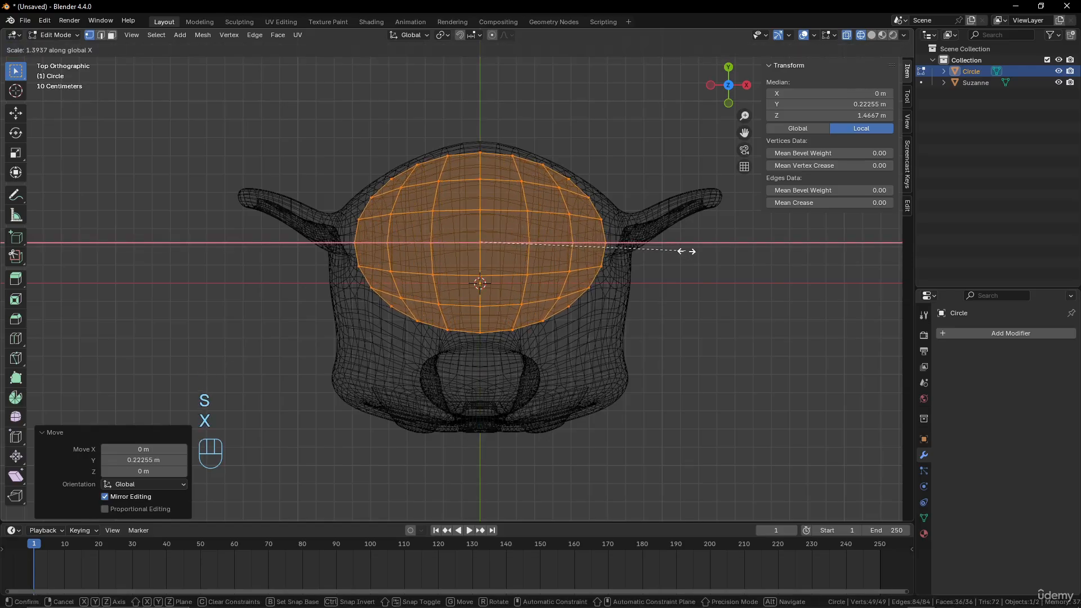
pyautogui.click(688, 249)
pyautogui.moveTo(688, 249); pyautogui.dragTo(536, 221, button='middle')
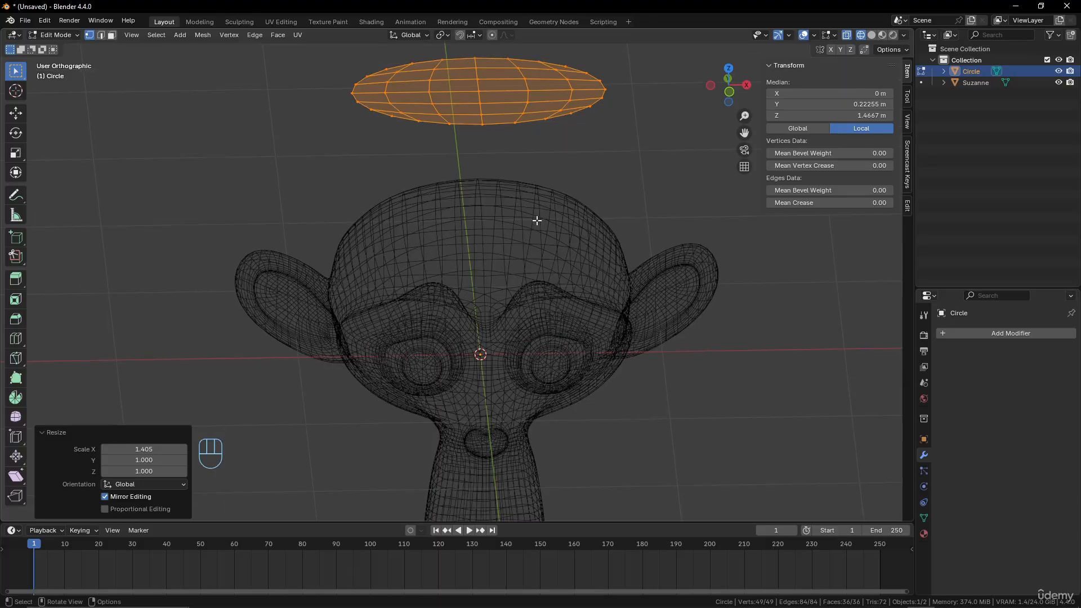
pyautogui.press('z')
pyautogui.moveTo(656, 244); pyautogui.dragTo(595, 242, button='middle')
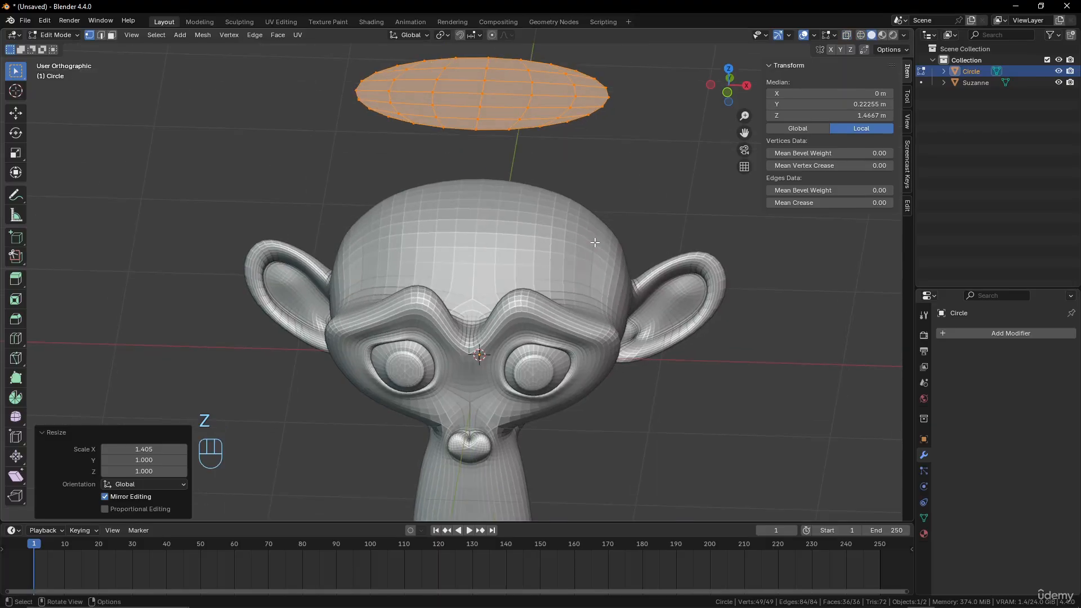
# Add a Shrinkwrap modifier to the circle with Suzanne as its target
pyautogui.click(1045, 335)
pyautogui.moveTo(1037, 332)
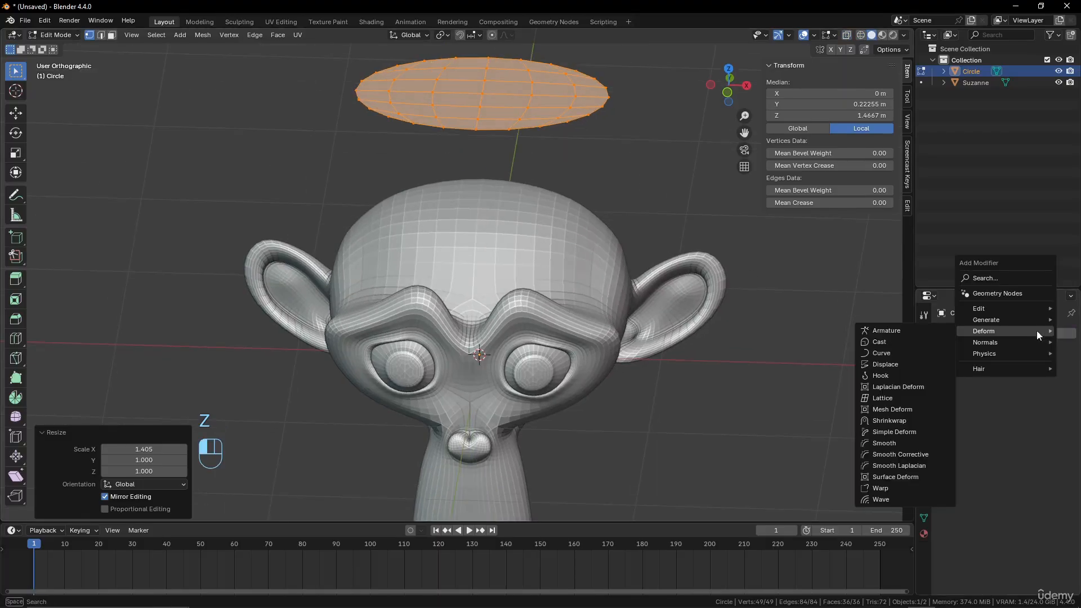
pyautogui.click(904, 420)
pyautogui.click(1054, 397)
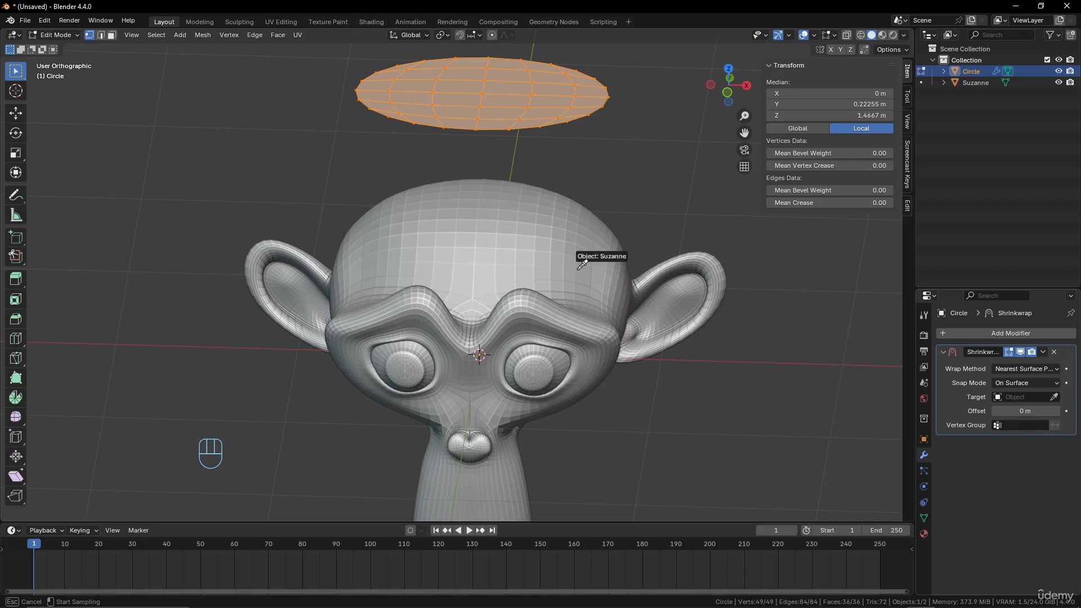
pyautogui.click(599, 289)
# Set the Shrinkwrap wrap method to Project, enable the Negative direction, and return to Object Mode
pyautogui.click(1026, 368)
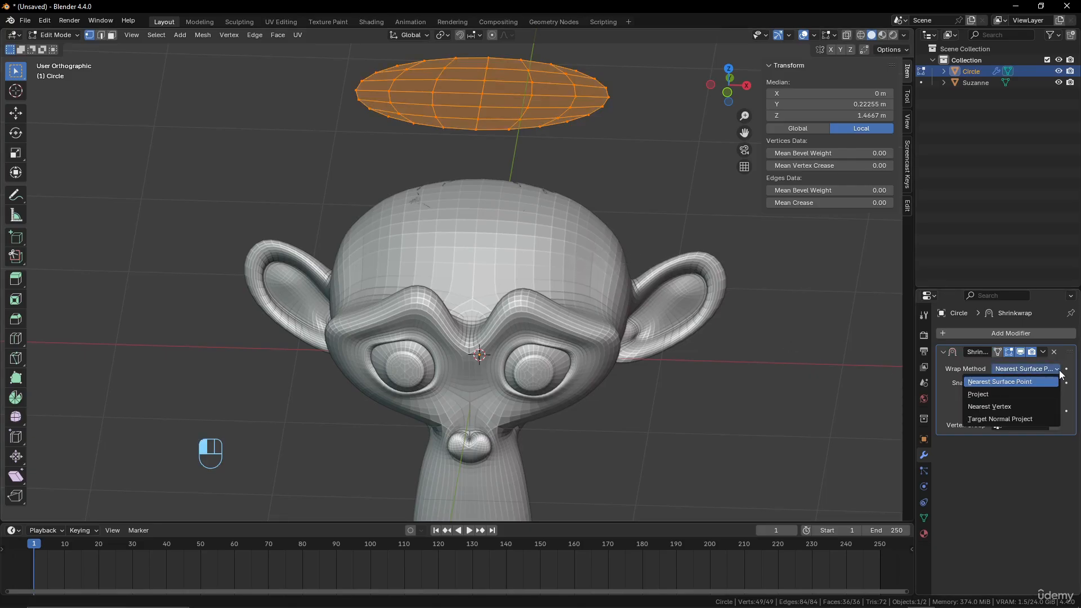
pyautogui.click(1004, 397)
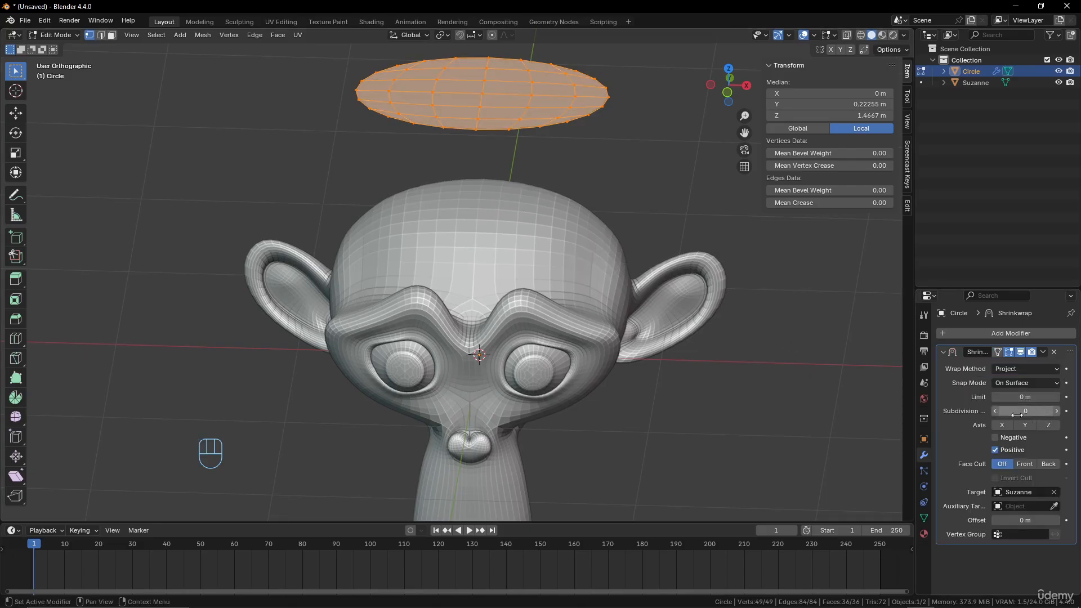
pyautogui.click(998, 438)
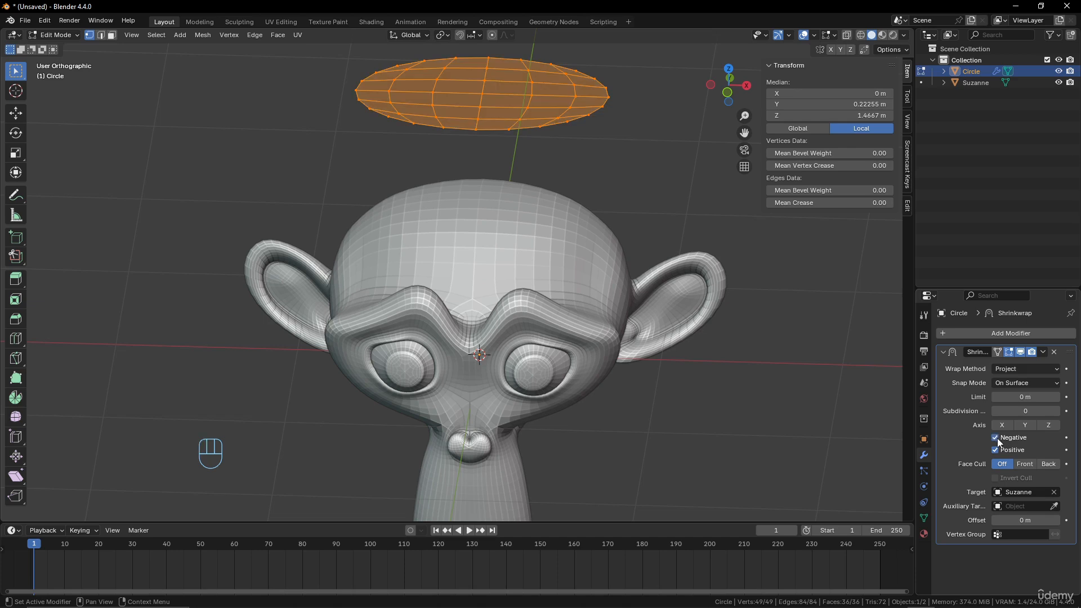
pyautogui.moveTo(611, 360); pyautogui.dragTo(575, 318, button='middle')
pyautogui.press('Tab')
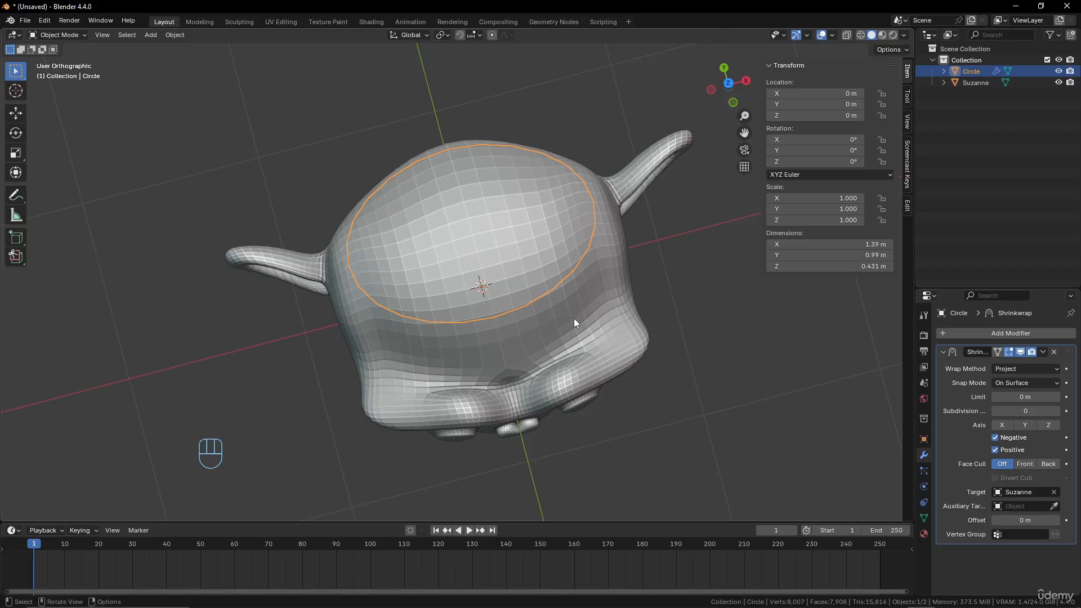
# In Edit Mode, try enlarging the circle's mesh by about 1.182 past the head's outline, and undo the scaling
pyautogui.press('KP_7')
pyautogui.press('Tab')
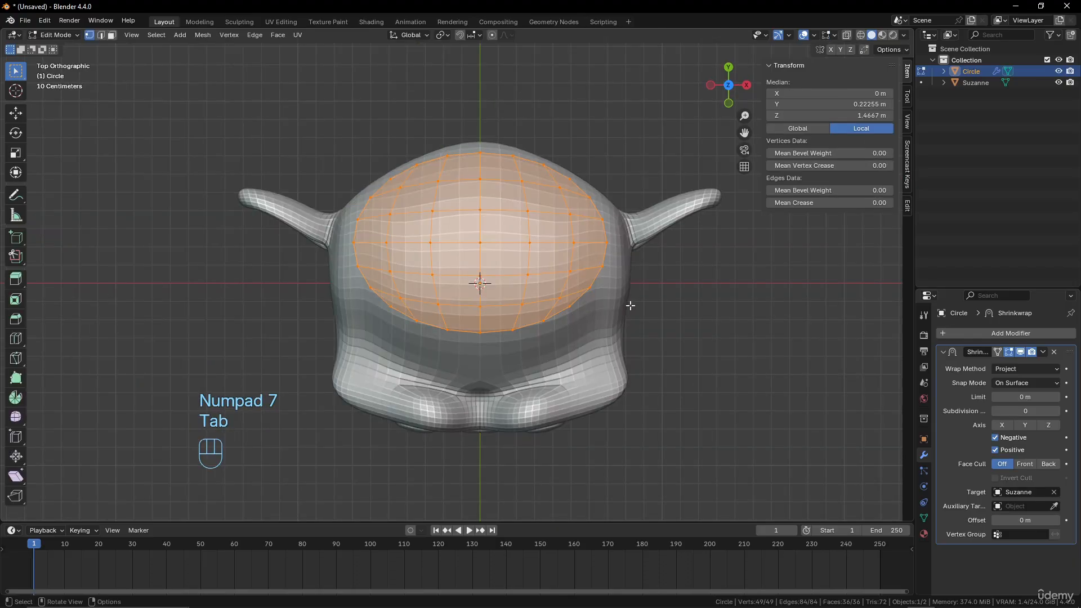
pyautogui.press('g')
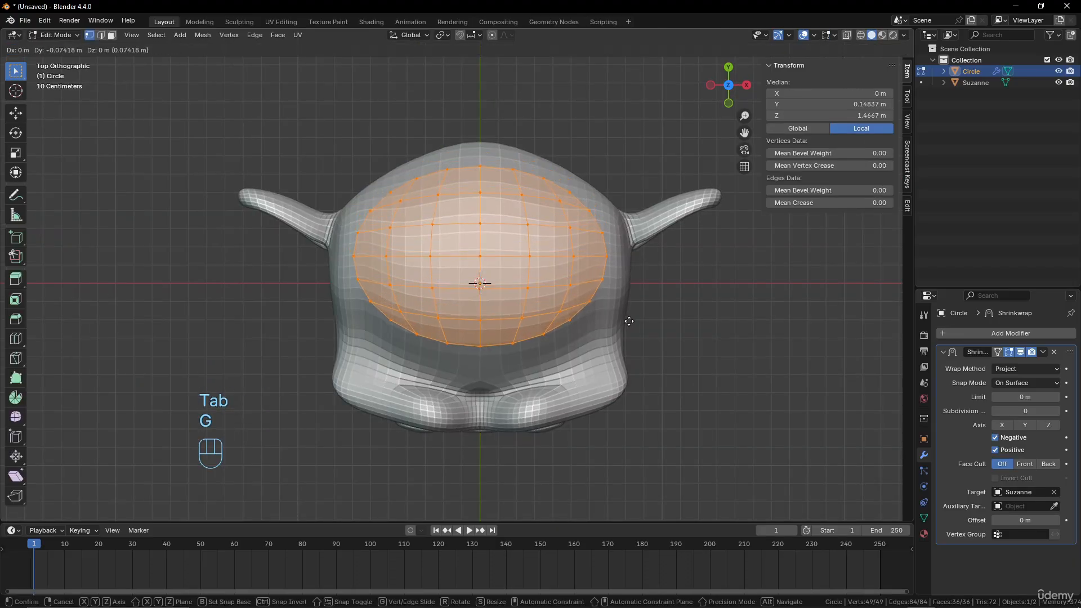
pyautogui.rightClick(630, 308)
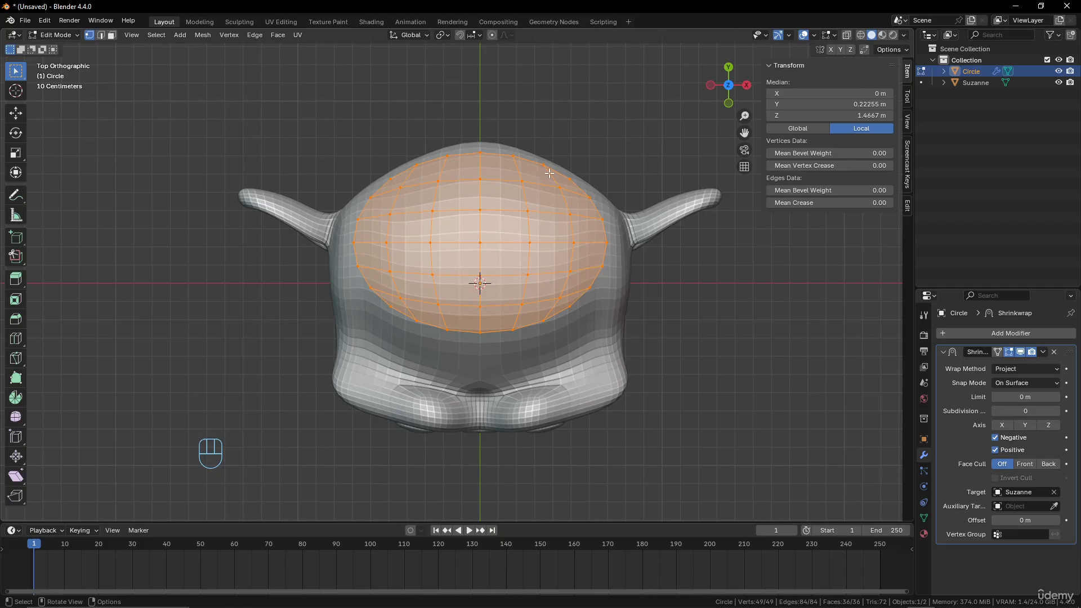
pyautogui.press('s')
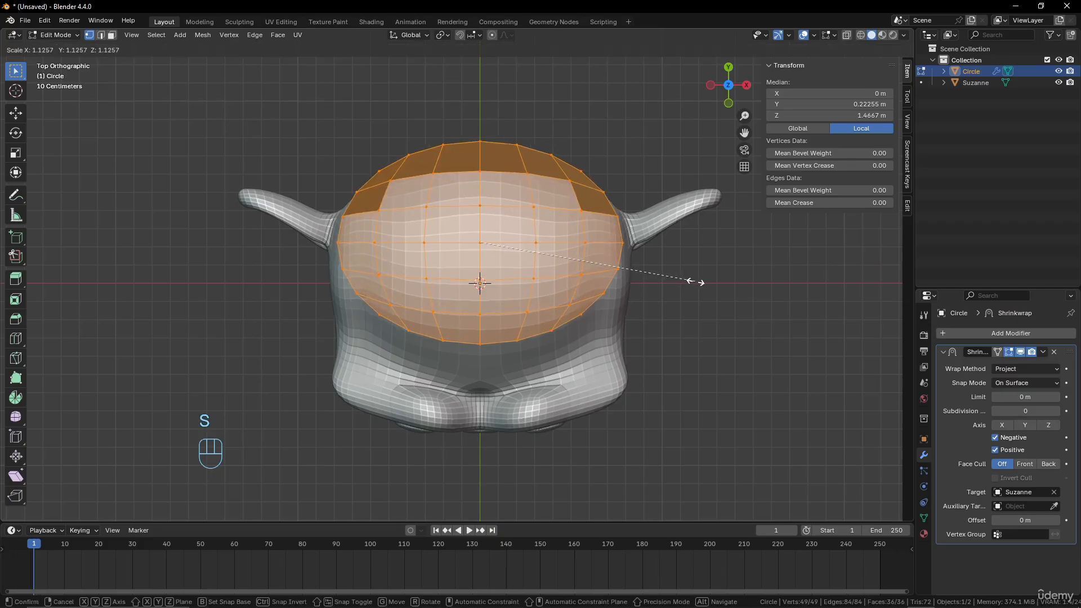
pyautogui.click(703, 282)
pyautogui.moveTo(669, 354); pyautogui.dragTo(579, 151, button='middle')
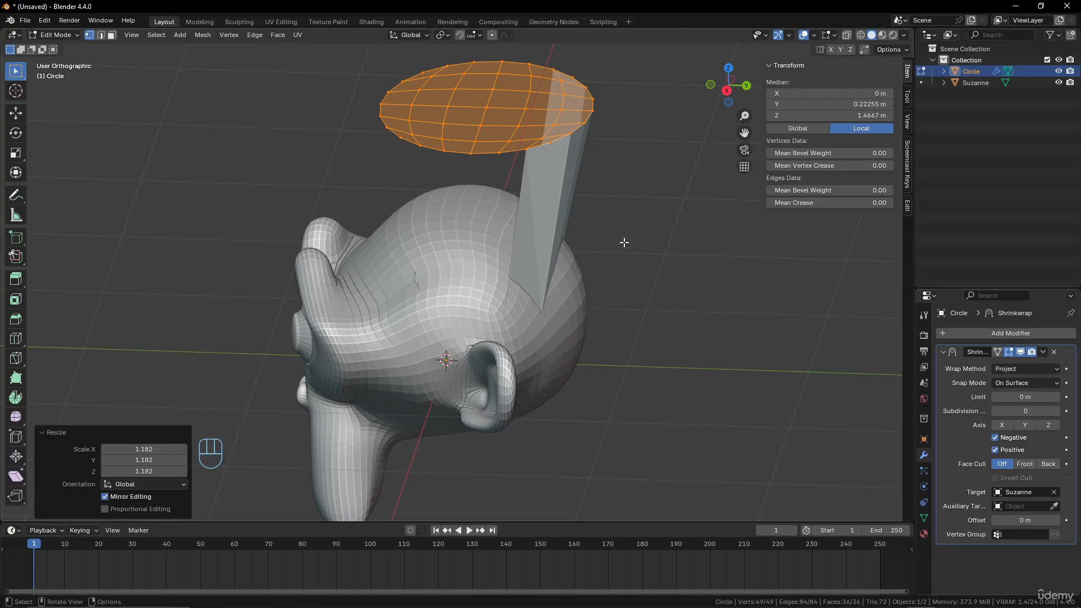
pyautogui.hotkey('ctrl', 'z')
# Scale the circle's mesh up by about 1.05, keeping it within the head's outline, and return to Object Mode
pyautogui.moveTo(623, 241); pyautogui.dragTo(627, 285, button='middle')
pyautogui.press('s')
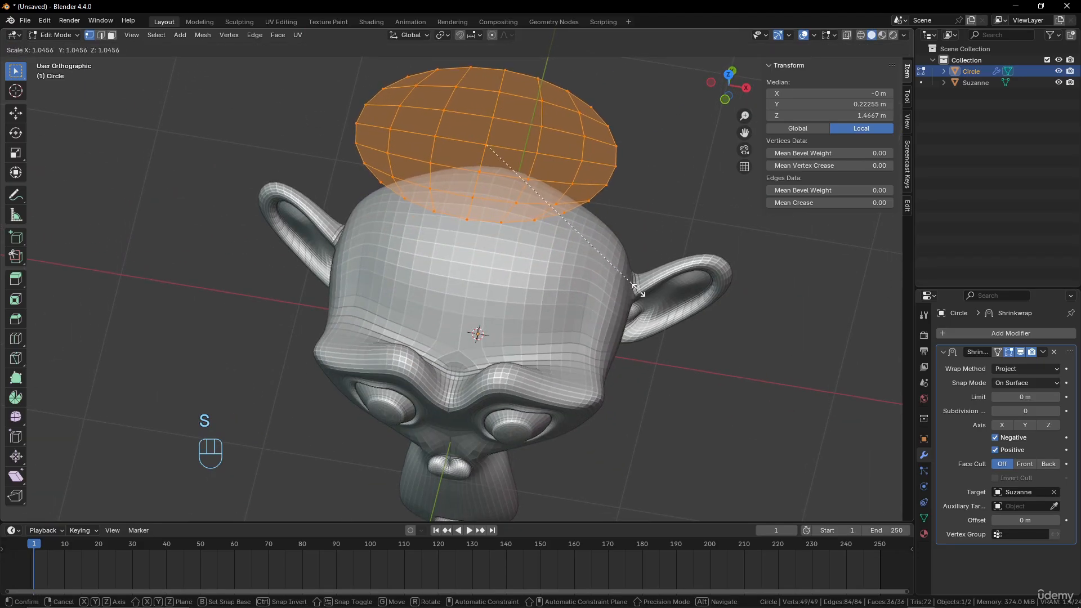
pyautogui.click(641, 289)
pyautogui.press('Tab')
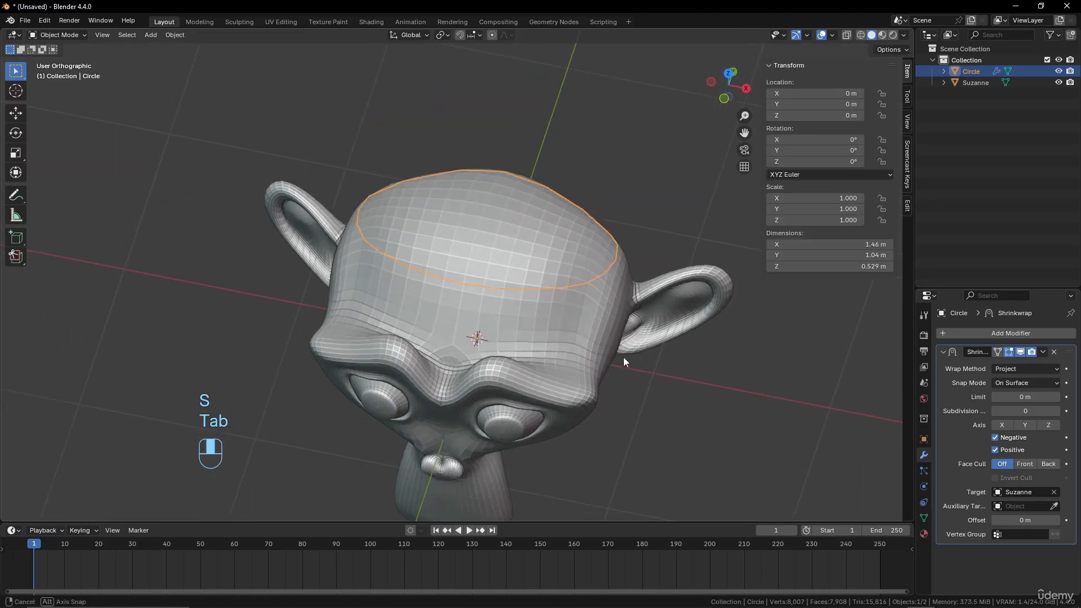
pyautogui.moveTo(623, 357); pyautogui.dragTo(512, 310, button='middle')
# Add a Solidify modifier to the circle with a thickness of 0.12 m and an offset of about 0.32
pyautogui.click(1004, 333)
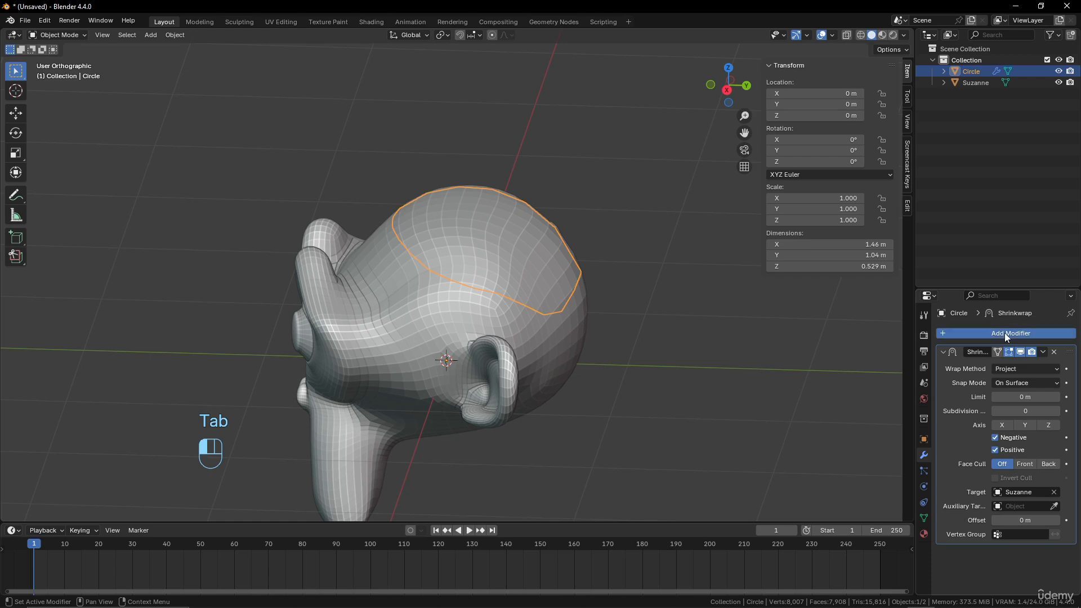
pyautogui.moveTo(1005, 333)
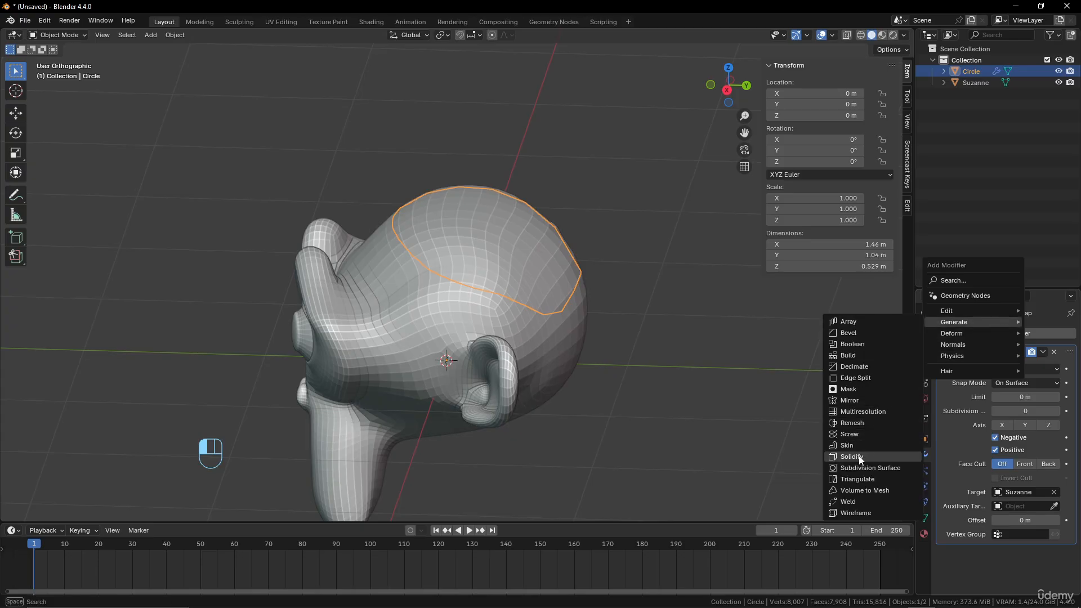
pyautogui.click(853, 456)
pyautogui.scroll(-5, 1008, 520)
pyautogui.scroll(-2, 1008, 520)
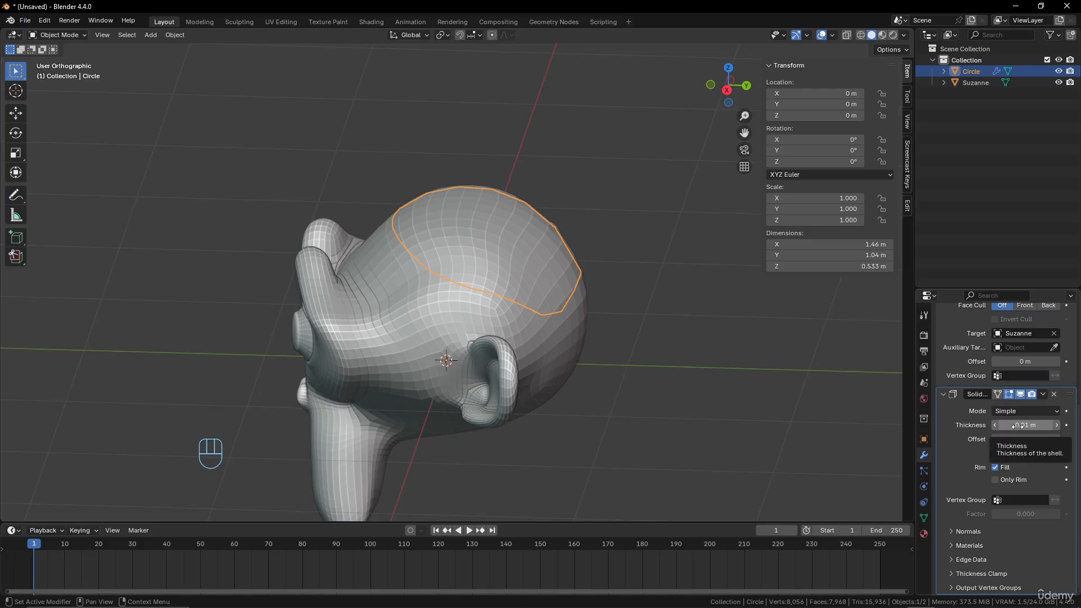
pyautogui.moveTo(1017, 427); pyautogui.dragTo(1062, 438)
pyautogui.moveTo(415, 242); pyautogui.dragTo(526, 241, button='middle')
pyautogui.moveTo(1021, 437); pyautogui.dragTo(1047, 437)
# Add a Subdivision Surface modifier to the circle to smooth the cap
pyautogui.scroll(3, 1049, 409)
pyautogui.scroll(3, 1049, 409)
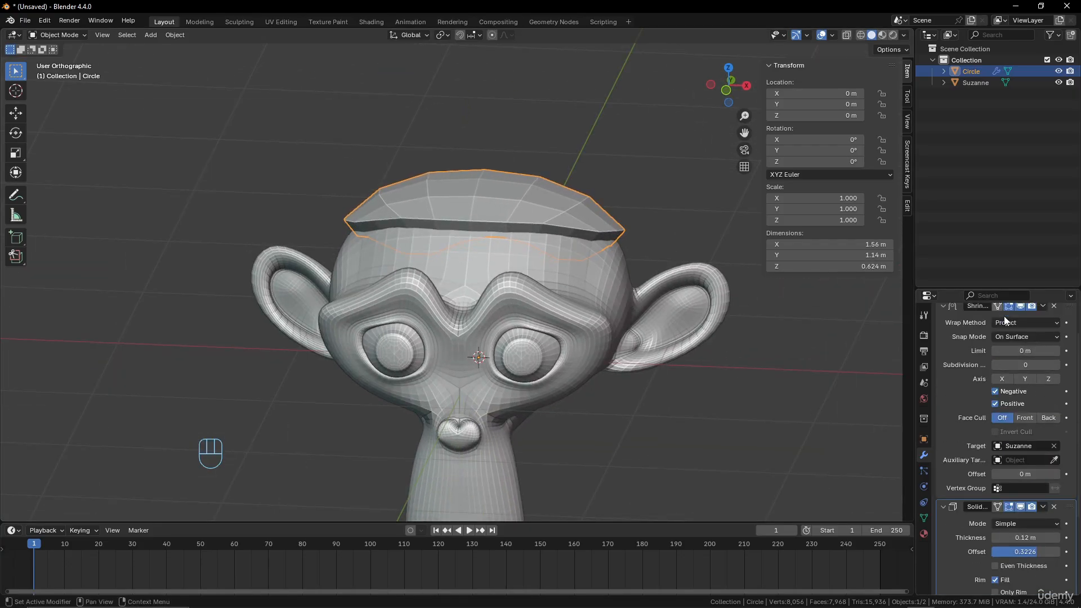
pyautogui.click(1009, 334)
pyautogui.moveTo(1009, 334)
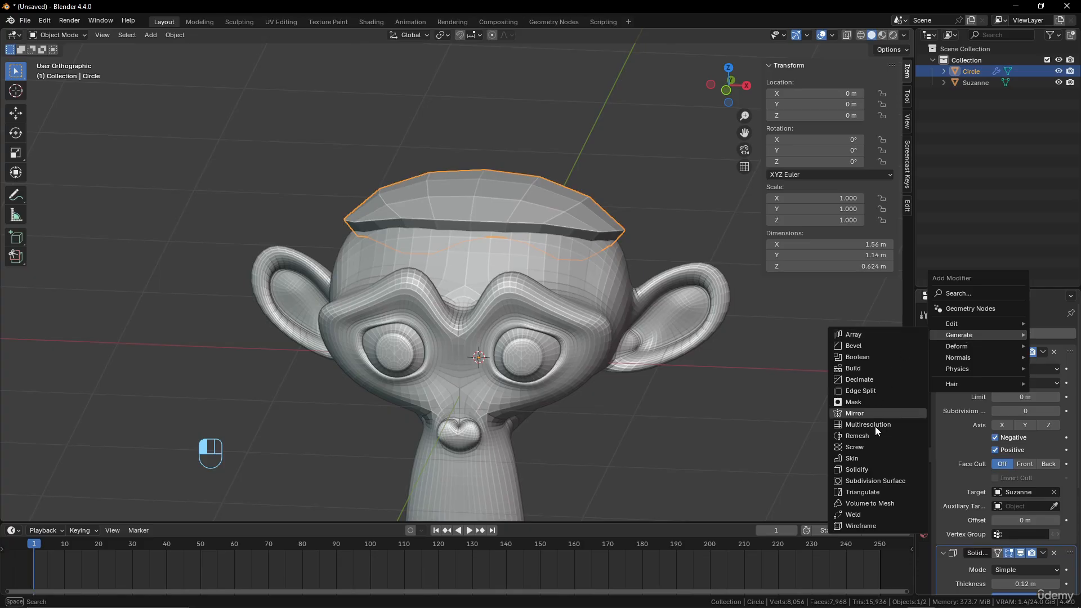
pyautogui.click(870, 478)
pyautogui.moveTo(784, 457); pyautogui.dragTo(441, 252, button='middle')
# In Edit Mode, try filling the selected circle mesh with a face from top view, and undo the fill
pyautogui.press('Tab')
pyautogui.press('KP_7')
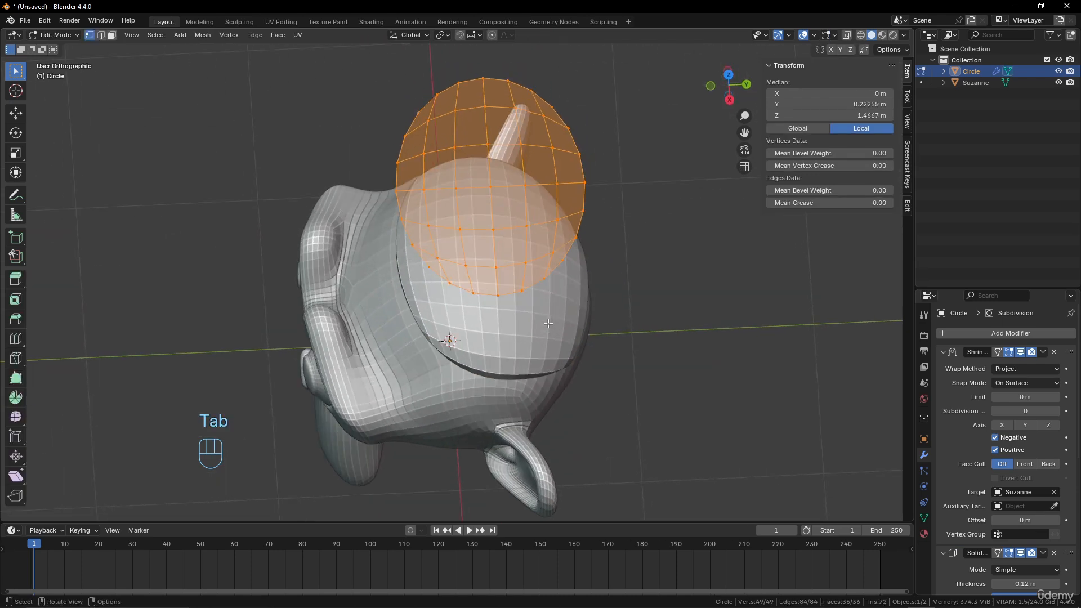
pyautogui.press('f')
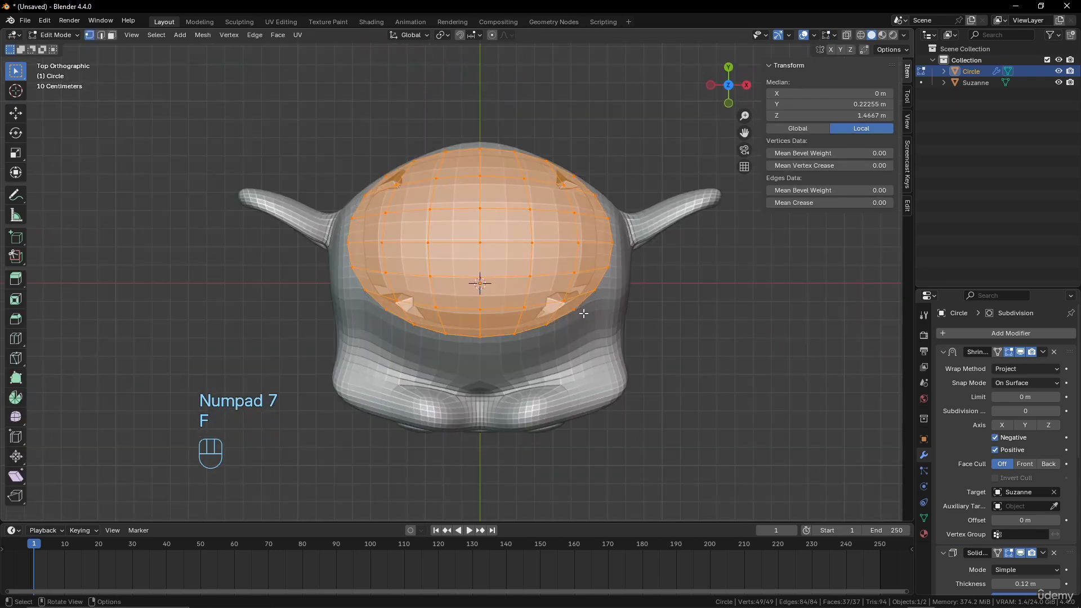
pyautogui.hotkey('ctrl', 'z')
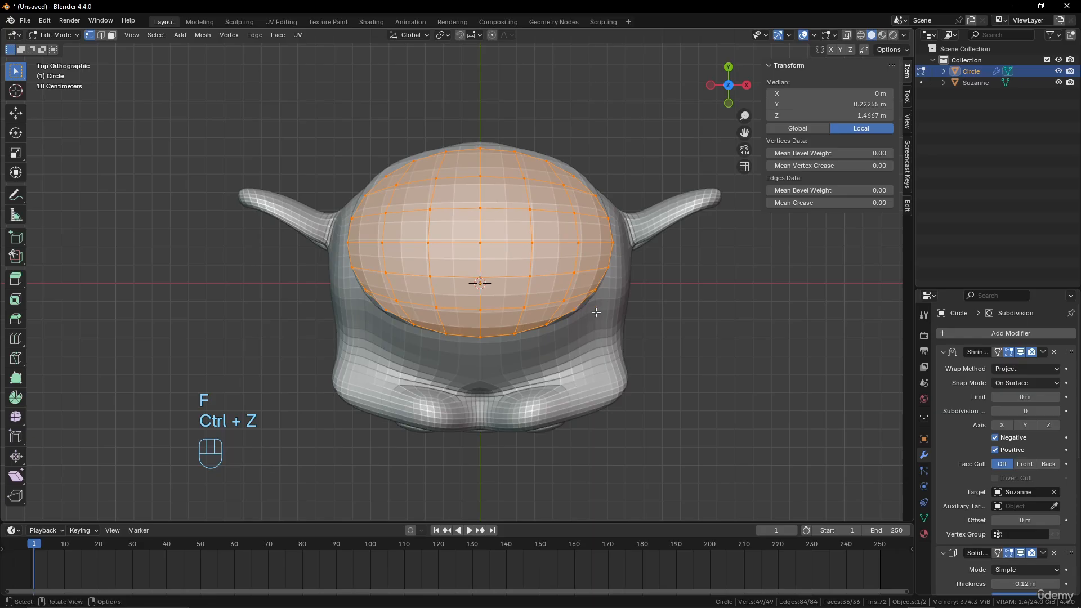
# Try shrinking the circle's mesh to about 0.524 and moving it across the head, undo the scaling, and return to Object Mode
pyautogui.press('s')
pyautogui.click(534, 266)
pyautogui.moveTo(535, 266); pyautogui.dragTo(533, 220, button='middle')
pyautogui.press('g')
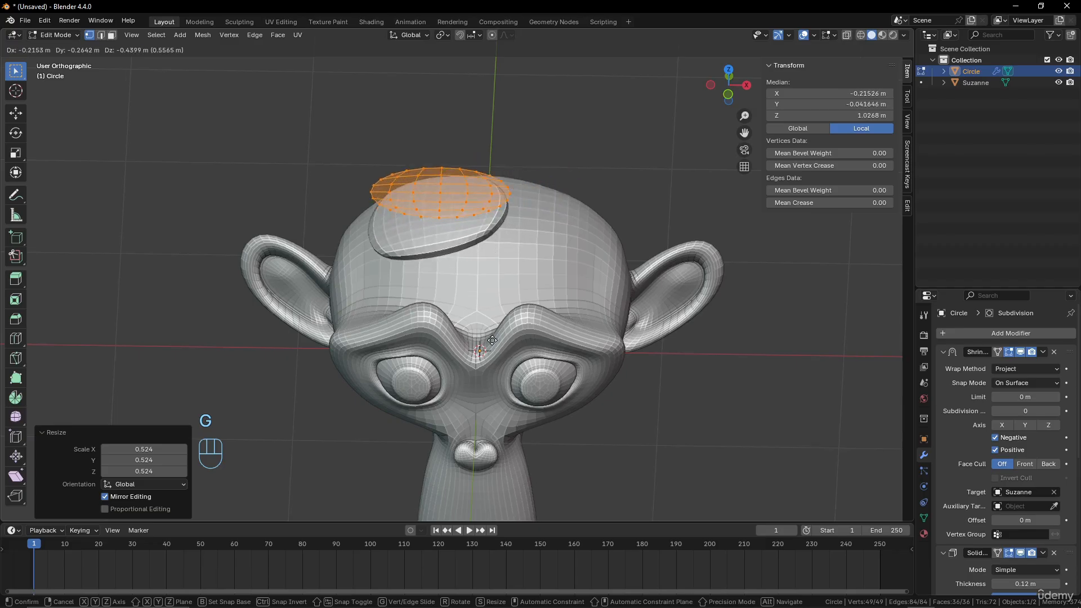
pyautogui.rightClick(505, 312)
pyautogui.moveTo(505, 312); pyautogui.dragTo(556, 256, button='middle')
pyautogui.hotkey('ctrl', 'z')
pyautogui.press('Tab')
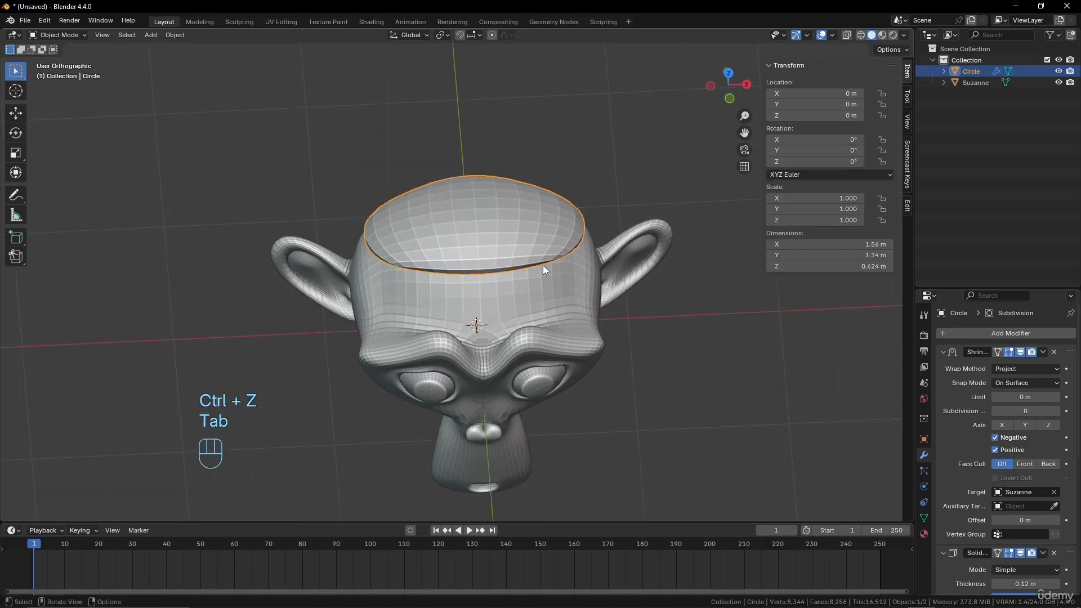
pyautogui.click(1037, 334)
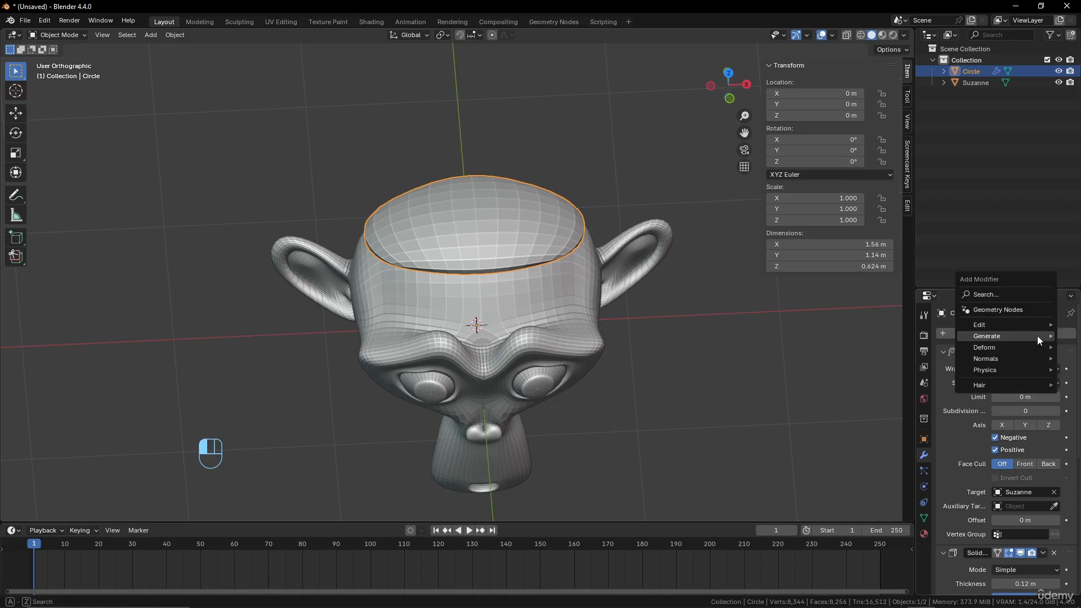
pyautogui.moveTo(1002, 337)
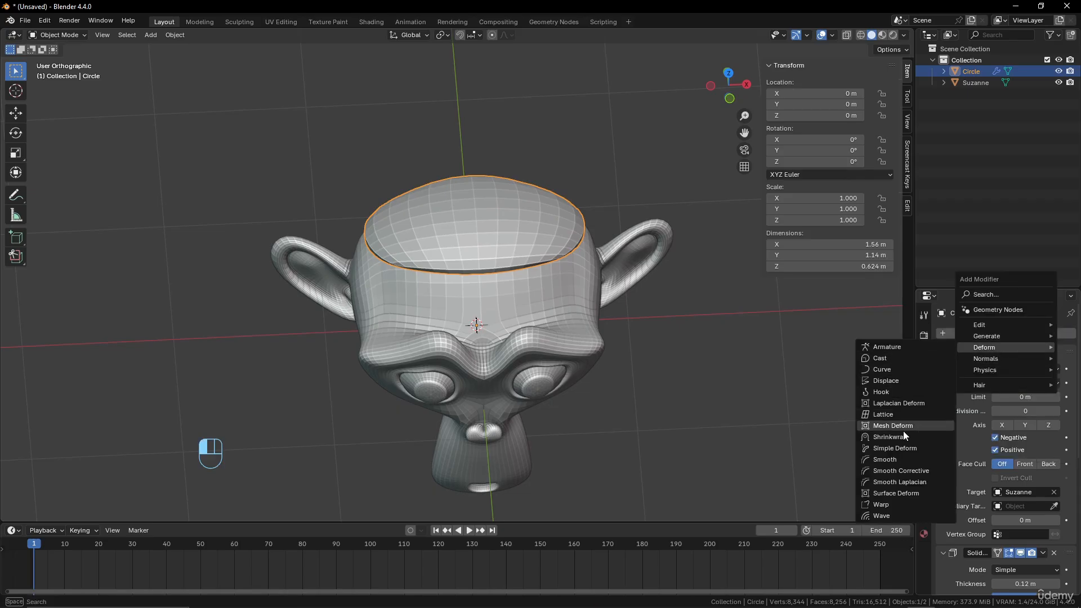
pyautogui.keyDown('shift'); pyautogui.click(534, 286); pyautogui.keyUp('shift')
# Delete the circle and the monkey head, and add a 2 m mesh cube in their place
pyautogui.press('x')
pyautogui.click(546, 295)
pyautogui.moveTo(545, 295); pyautogui.dragTo(532, 293, button='middle')
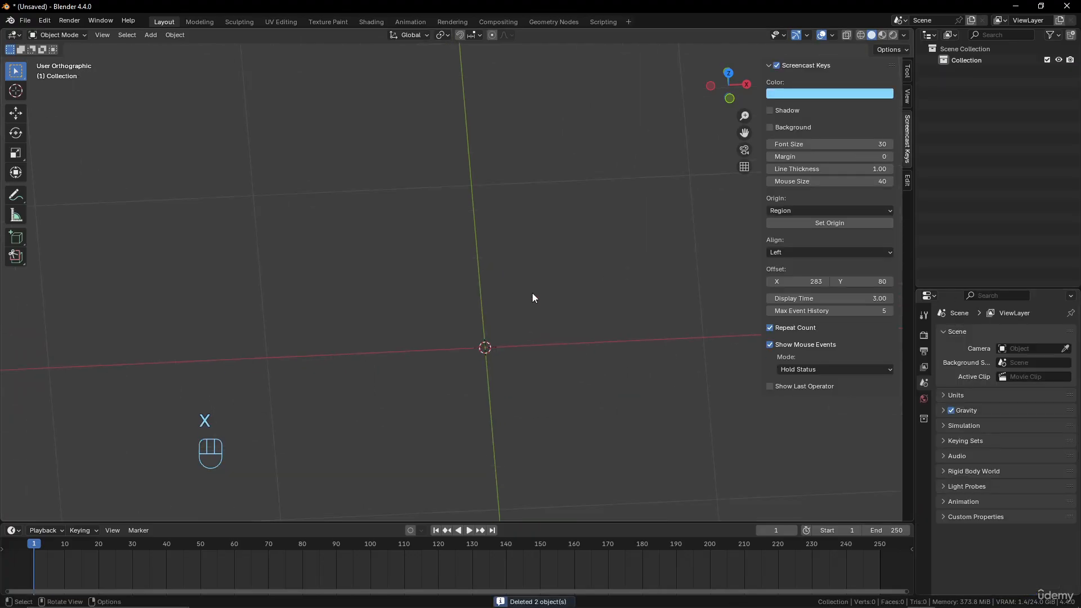
pyautogui.hotkey('shift', 'a')
pyautogui.moveTo(528, 289)
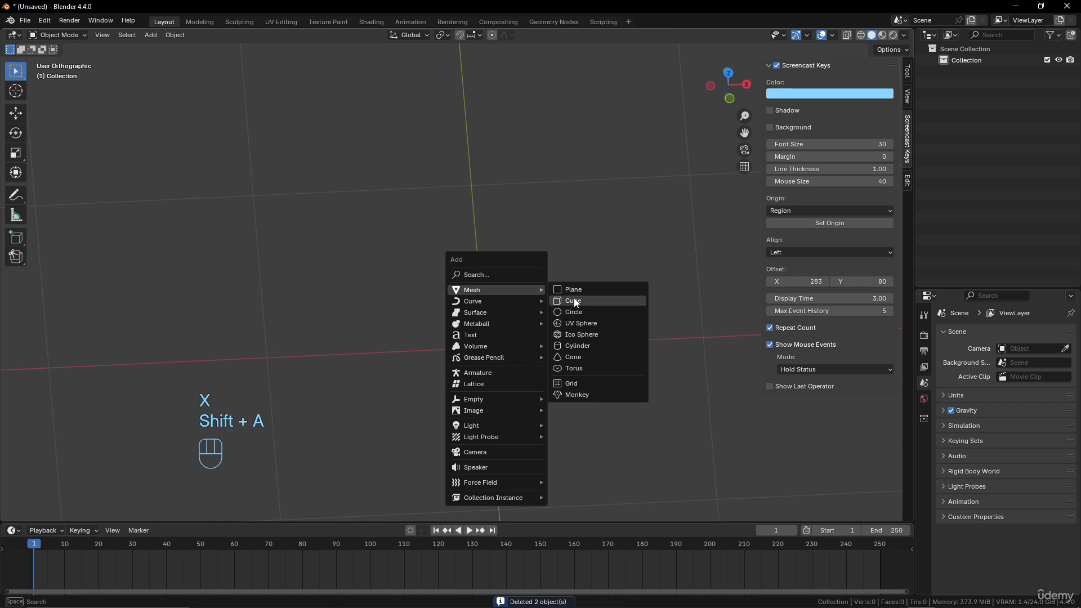
pyautogui.click(572, 302)
pyautogui.scroll(-4, 560, 351)
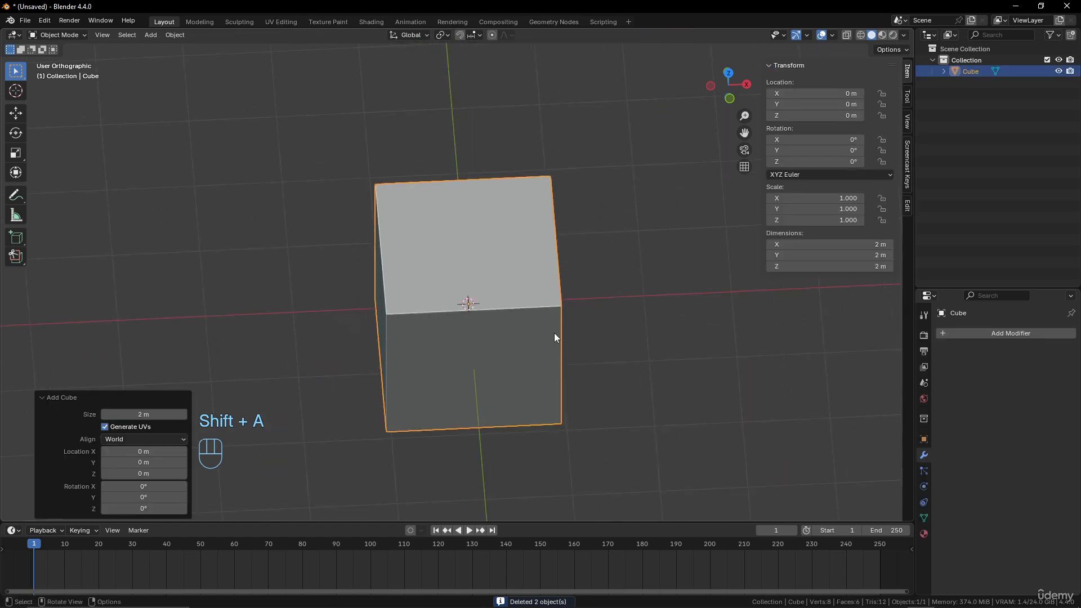
# In Edit Mode, subdivide the whole cube with one cut
pyautogui.press('Tab')
pyautogui.rightClick(559, 301)
pyautogui.click(530, 305)
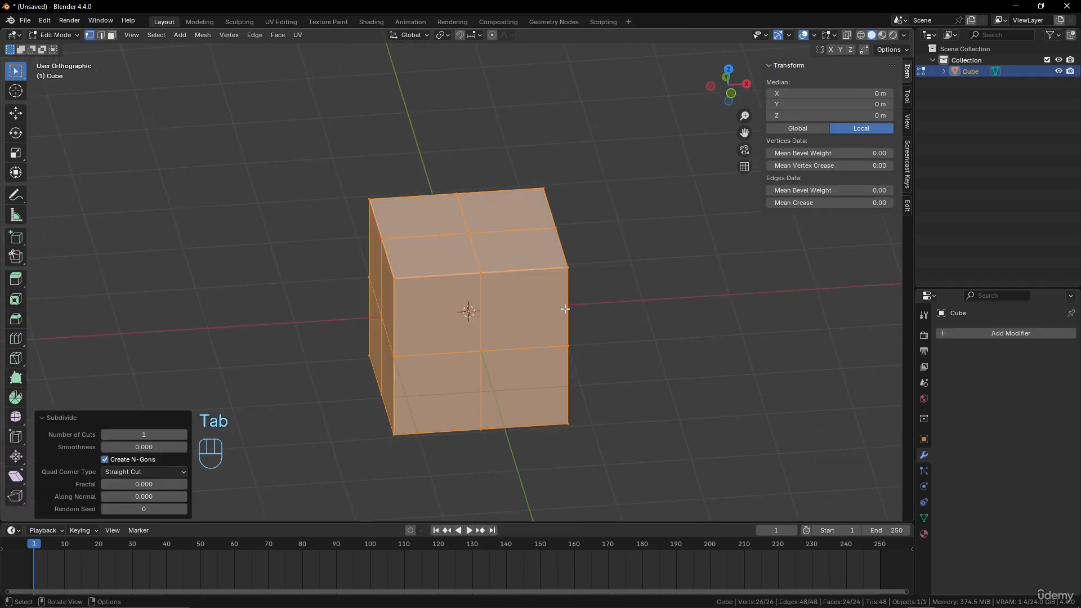
pyautogui.hotkey('shift', 'z')
pyautogui.hotkey('shift', 'z')
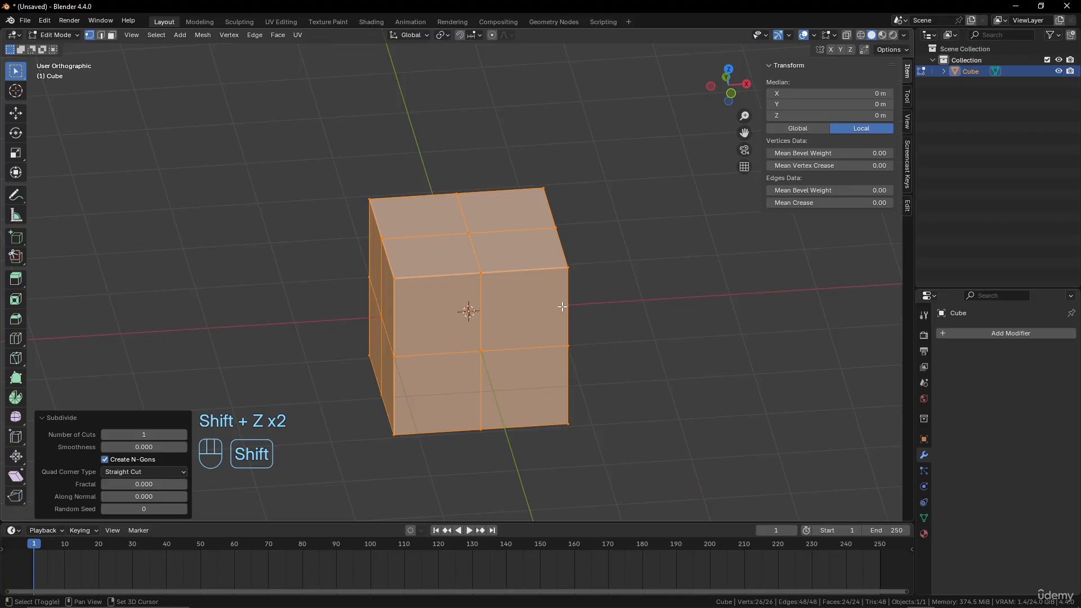
# Repeat the subdivision of the whole cube twice more and return to Object Mode
pyautogui.hotkey('shift', 'r')
pyautogui.hotkey('shift', 'r')
pyautogui.moveTo(562, 307); pyautogui.dragTo(556, 312, button='middle')
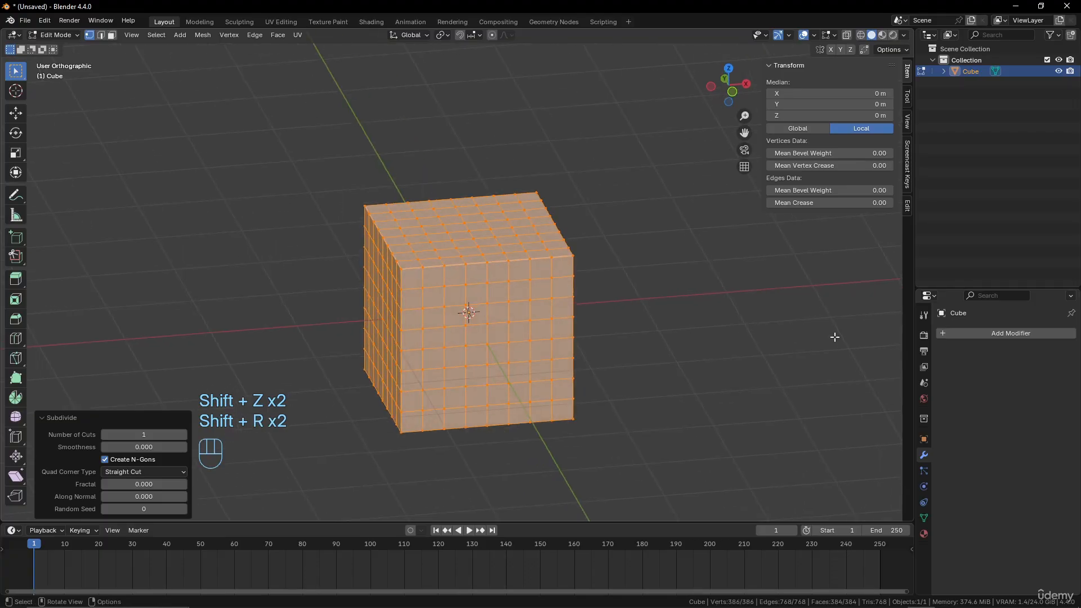
pyautogui.press('Tab')
pyautogui.press('Tab')
# Add a Simple Deform modifier to the subdivided cube
pyautogui.click(1002, 337)
pyautogui.moveTo(1002, 334)
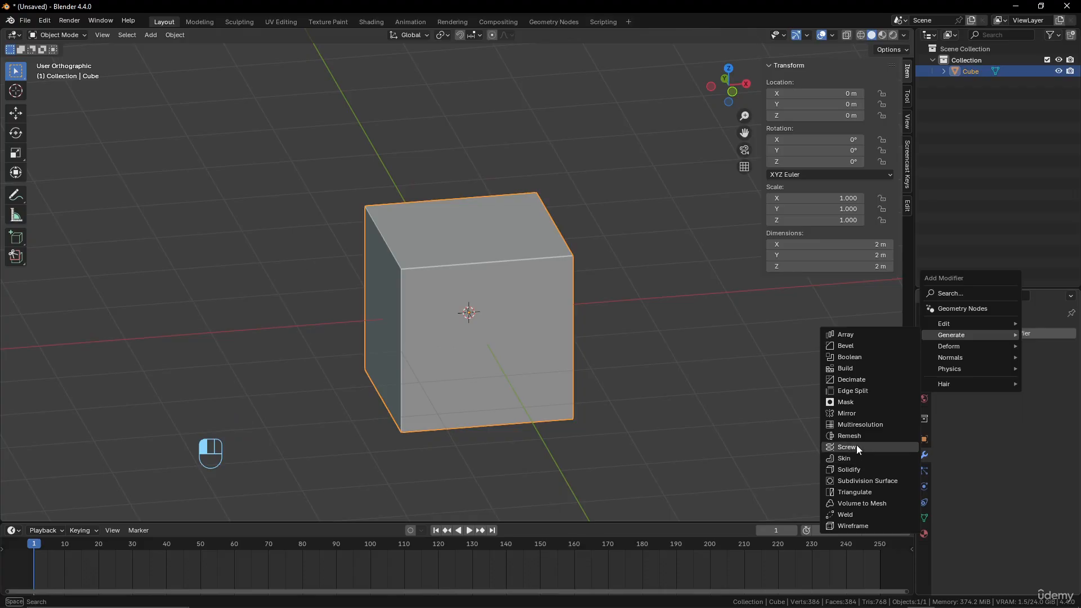
pyautogui.moveTo(951, 347)
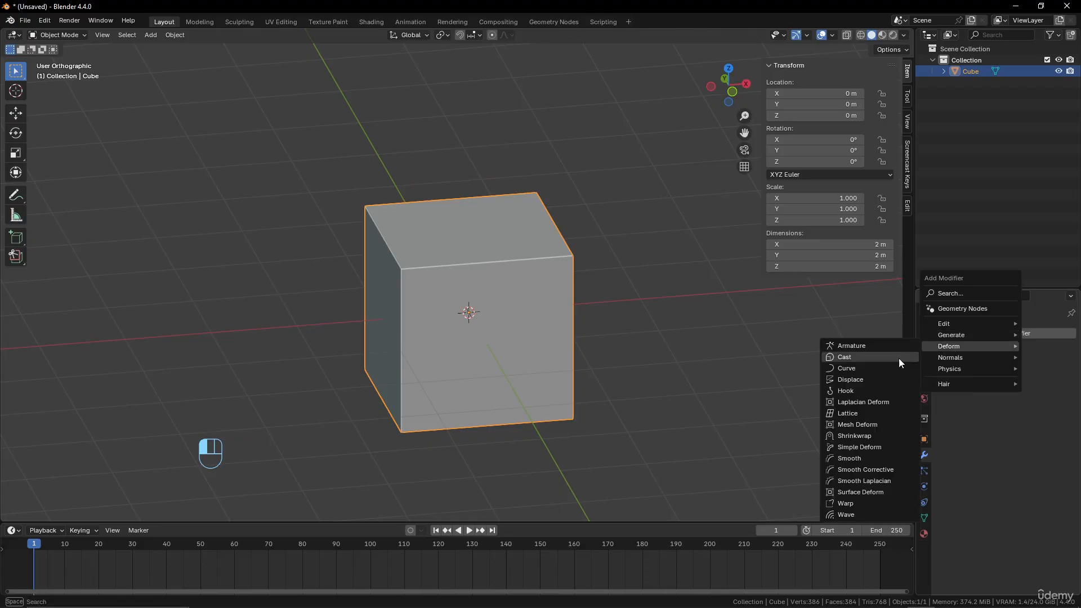
pyautogui.click(851, 447)
pyautogui.moveTo(850, 445); pyautogui.dragTo(542, 346, button='middle')
pyautogui.moveTo(569, 231); pyautogui.dragTo(535, 256, button='middle')
pyautogui.moveTo(647, 316); pyautogui.dragTo(599, 309, button='middle')
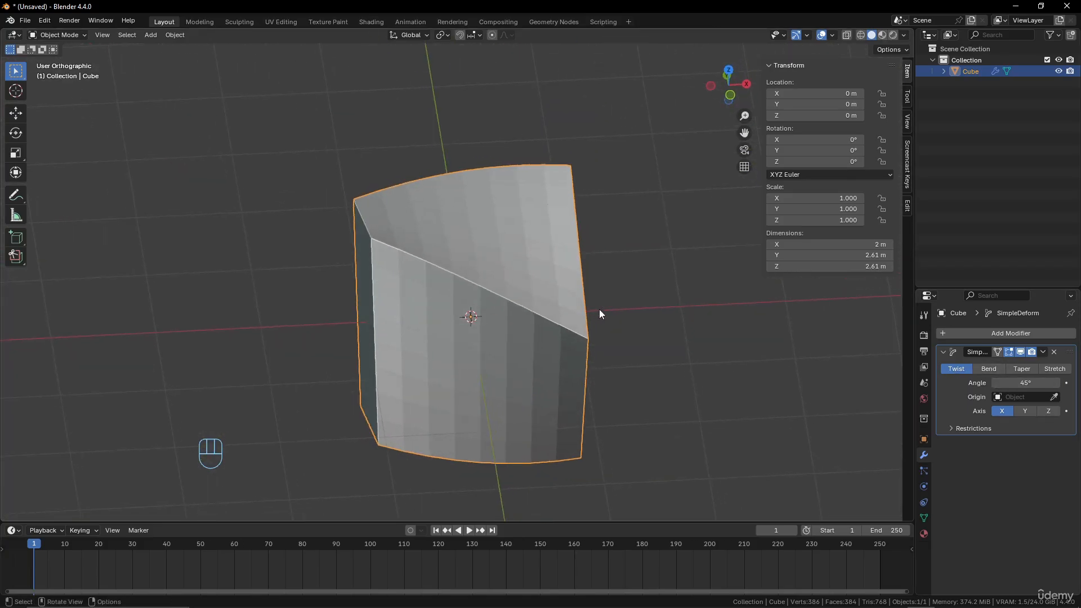
# Set the Simple Deform twist to the Z axis with an angle of about 8.8°
pyautogui.click(1049, 411)
pyautogui.moveTo(565, 350); pyautogui.dragTo(497, 324, button='middle')
pyautogui.moveTo(1030, 383)
pyautogui.mouseDown()
pyautogui.moveTo(1075, 382)
pyautogui.moveTo(1017, 382)
pyautogui.mouseUp()
pyautogui.moveTo(584, 403); pyautogui.dragTo(625, 403, button='middle')
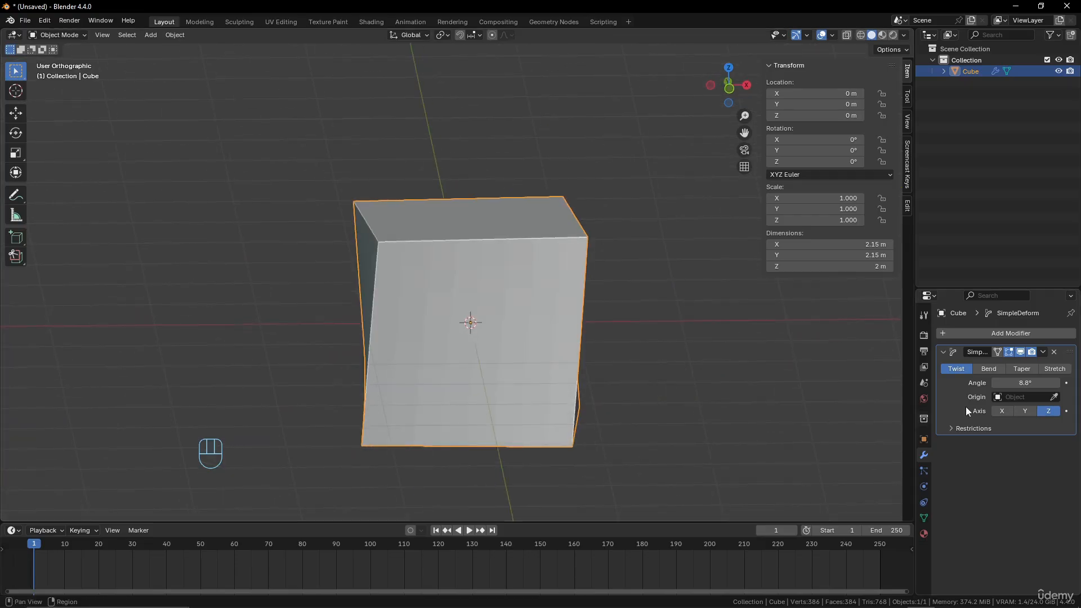
# Switch the Simple Deform modifier to Bend and increase its angle
pyautogui.click(985, 367)
pyautogui.moveTo(569, 355); pyautogui.dragTo(525, 353, button='middle')
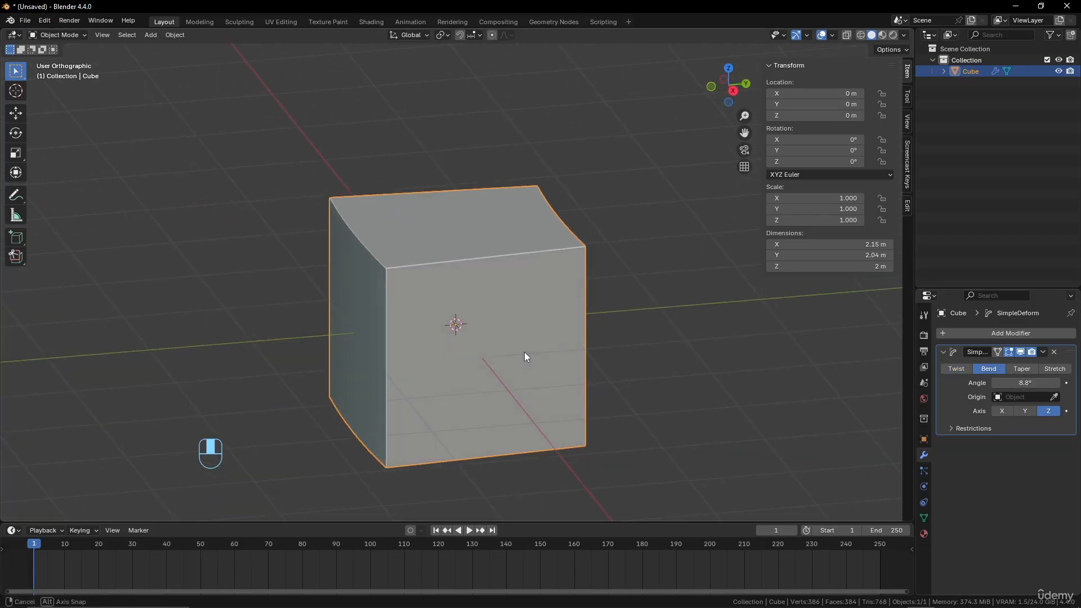
pyautogui.moveTo(1039, 382)
pyautogui.mouseDown()
pyautogui.moveTo(1075, 382)
pyautogui.moveTo(1028, 373)
pyautogui.mouseUp()
# Switch the Simple Deform modifier to Taper, raise its factor to about 0.985, and change the mode to Stretch
pyautogui.click(1027, 368)
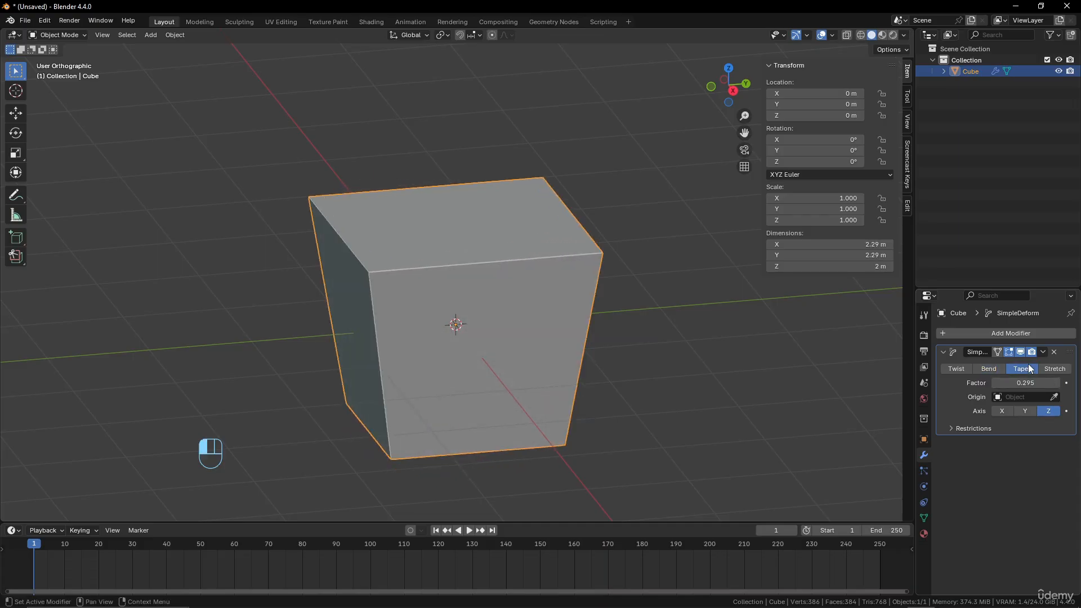
pyautogui.moveTo(496, 371); pyautogui.dragTo(525, 380, button='middle')
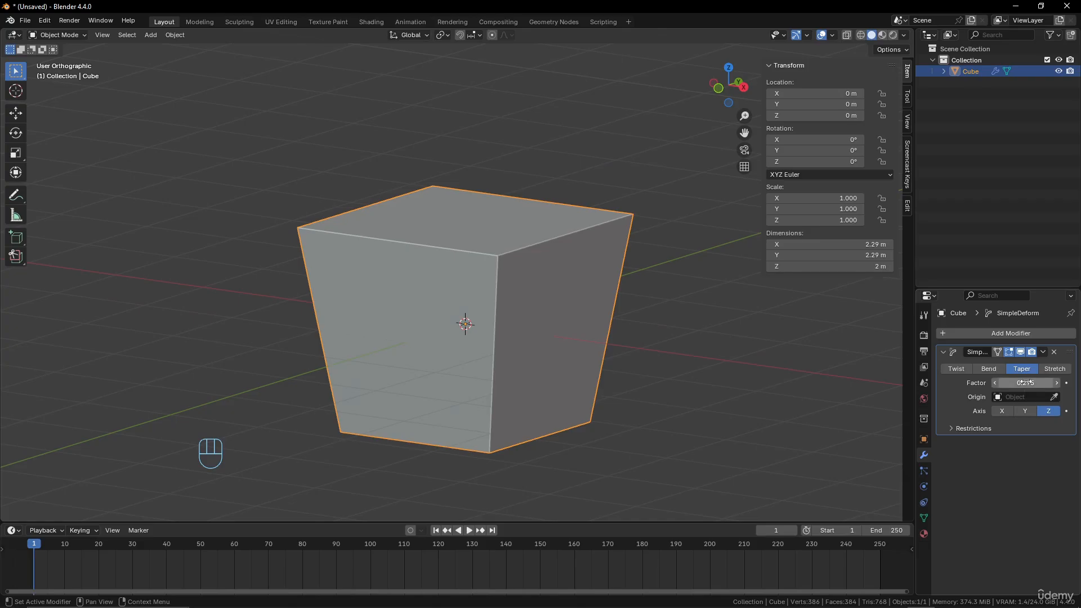
pyautogui.moveTo(1024, 383); pyautogui.dragTo(1073, 383)
pyautogui.click(1055, 369)
pyautogui.scroll(-3, 430, 303)
pyautogui.scroll(2, 587, 318)
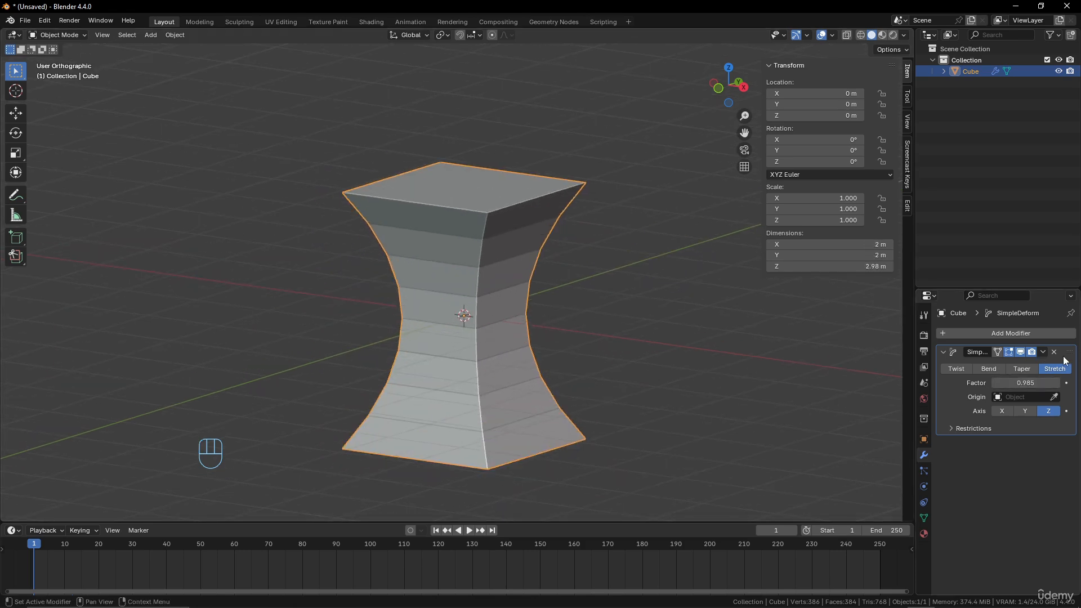
# Remove the Simple Deform modifier from the cube
pyautogui.click(1043, 351)
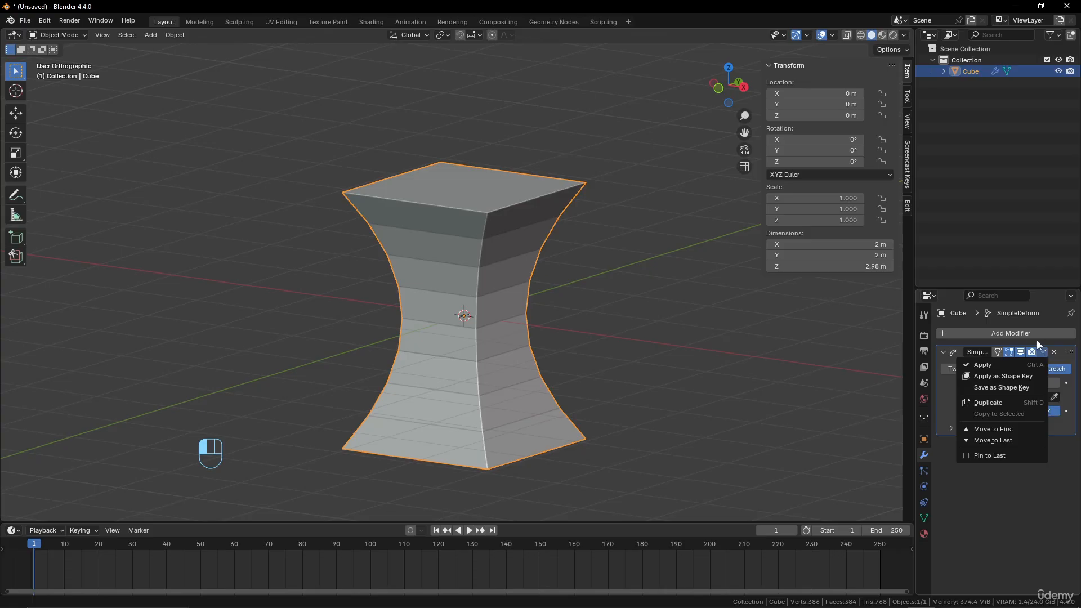
pyautogui.click(1029, 331)
pyautogui.moveTo(1028, 330)
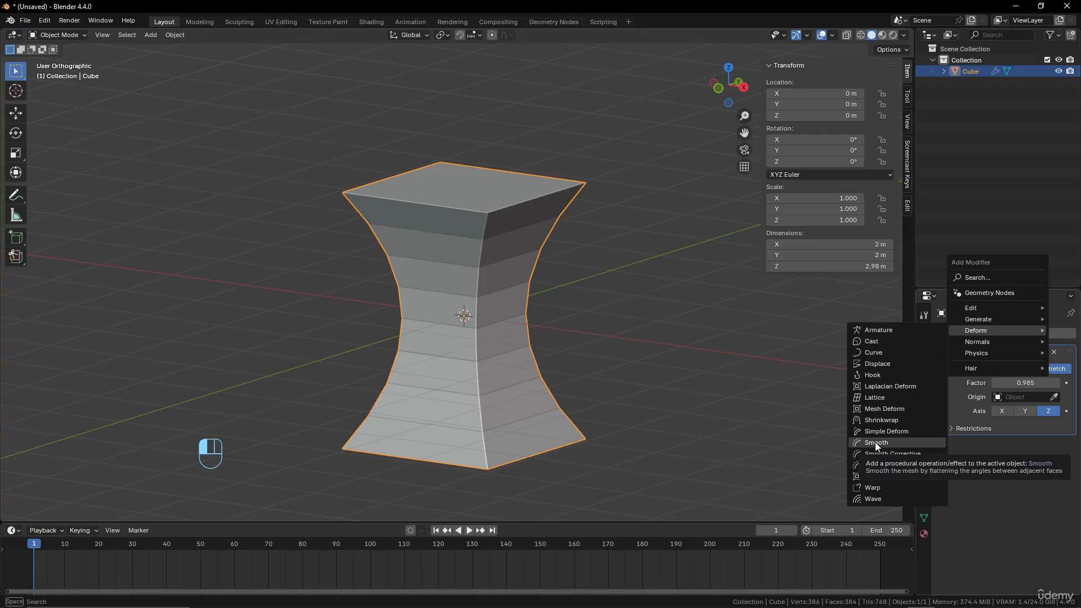
pyautogui.click(1054, 352)
# Add a Smooth modifier to the cube with a factor of 1 and a repeat of 12
pyautogui.click(1019, 333)
pyautogui.moveTo(1017, 331)
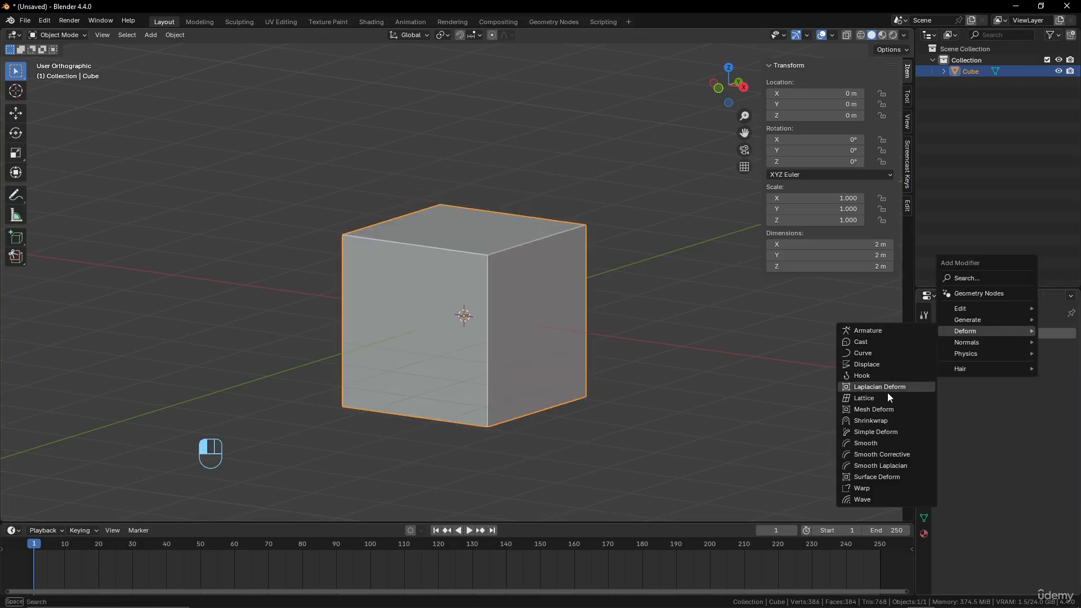
pyautogui.click(883, 444)
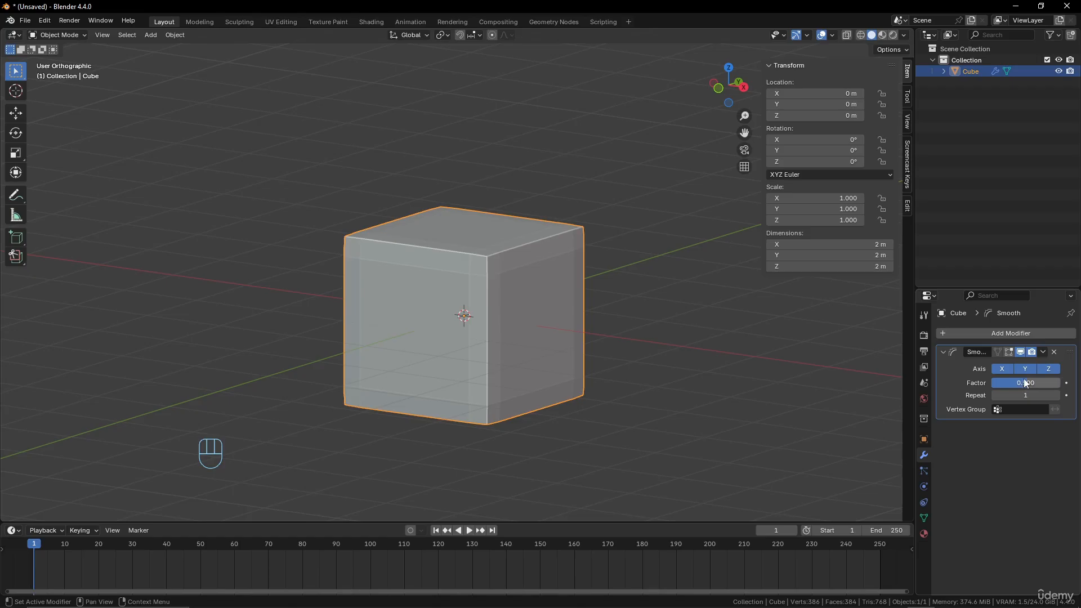
pyautogui.moveTo(1025, 388); pyautogui.dragTo(1039, 381)
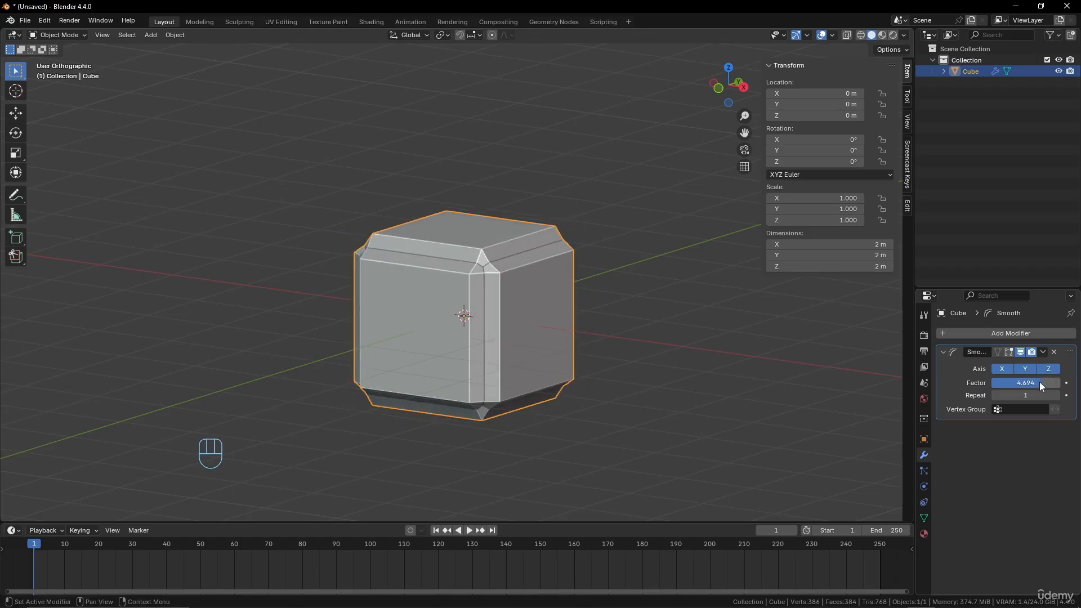
pyautogui.click(1040, 382)
pyautogui.write('1')
pyautogui.press('Return')
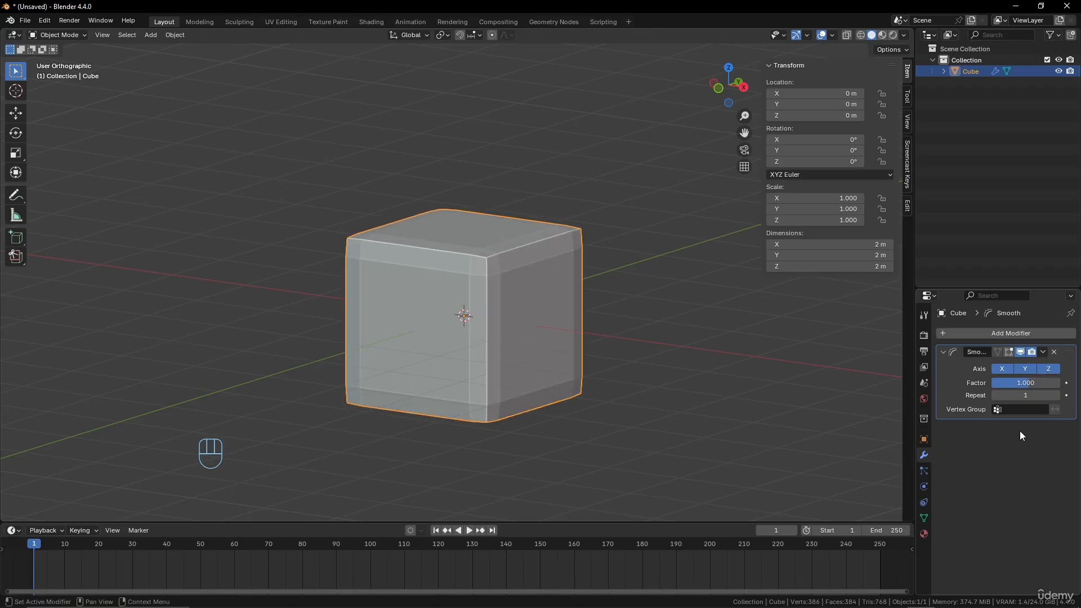
pyautogui.moveTo(1060, 395); pyautogui.dragTo(1080, 395)
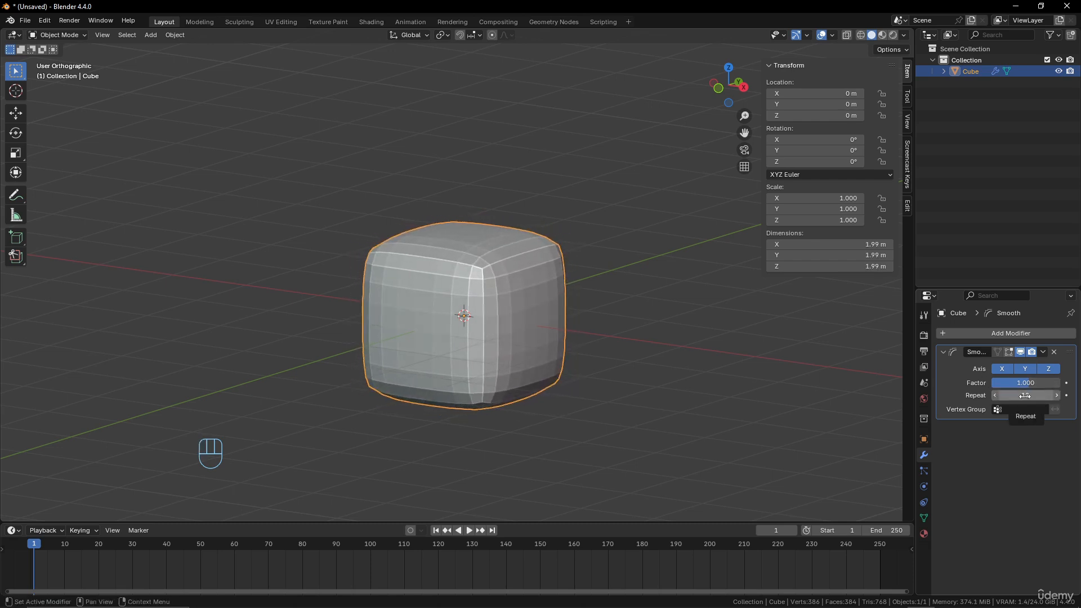
# Add a Smooth Corrective modifier to the cube and turn off the Smooth modifier's viewport display
pyautogui.click(1028, 332)
pyautogui.moveTo(1028, 333)
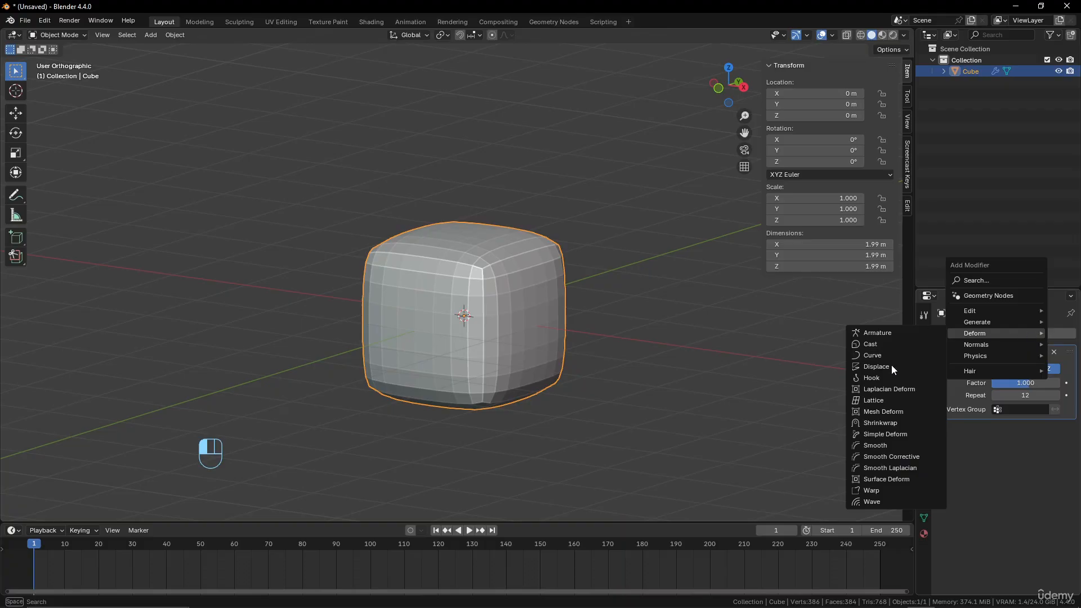
pyautogui.click(892, 457)
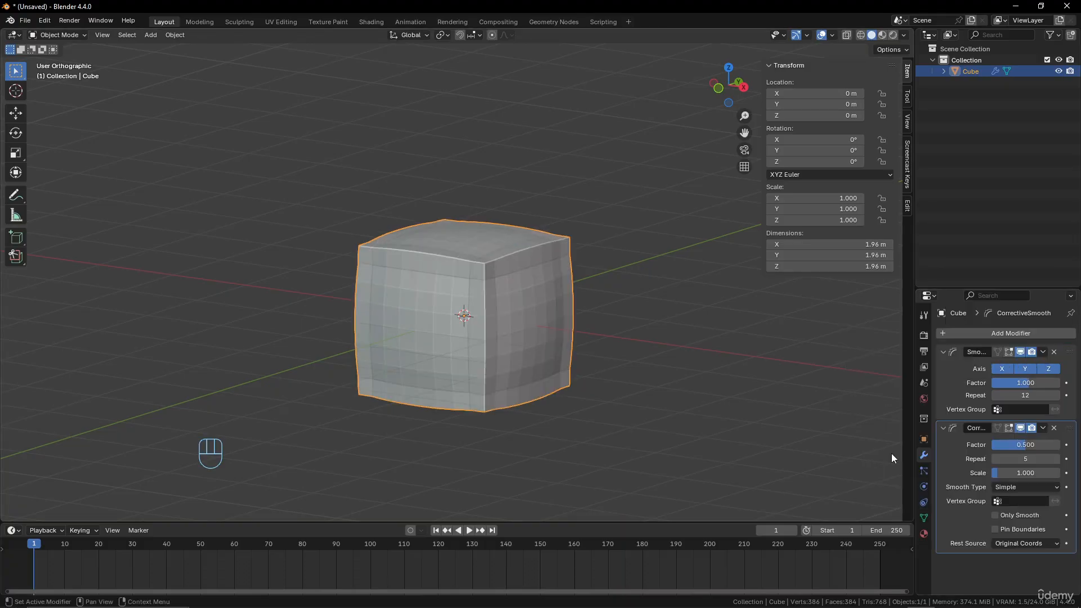
pyautogui.click(1021, 351)
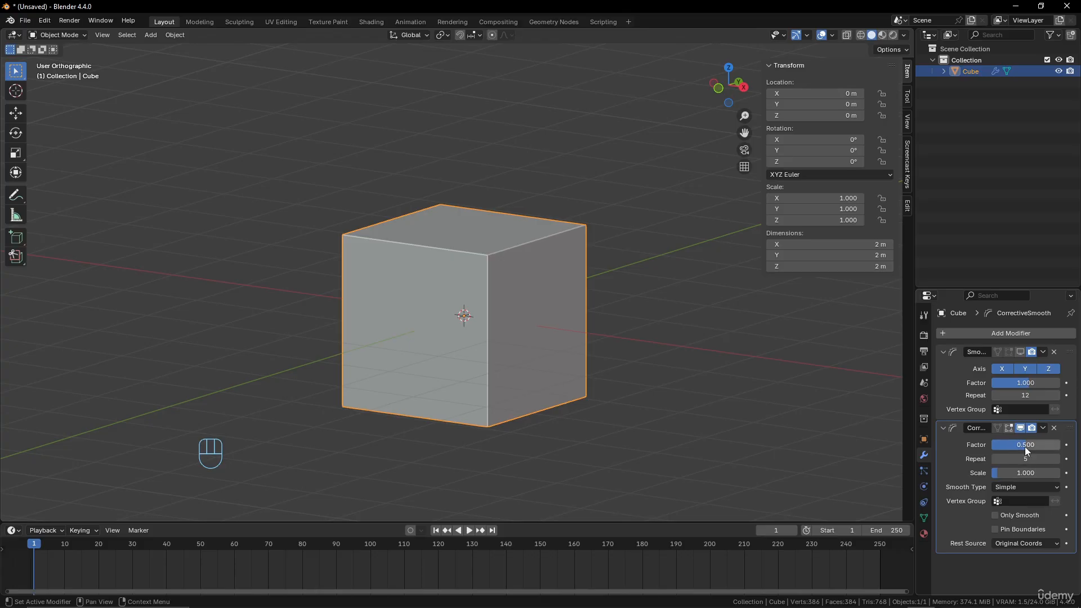
# Set the Smooth Corrective modifier's factor to about 0.718, repeat to 7 and scale to 0
pyautogui.moveTo(1025, 445)
pyautogui.mouseDown()
pyautogui.moveTo(1039, 445)
pyautogui.moveTo(1025, 447)
pyautogui.mouseUp()
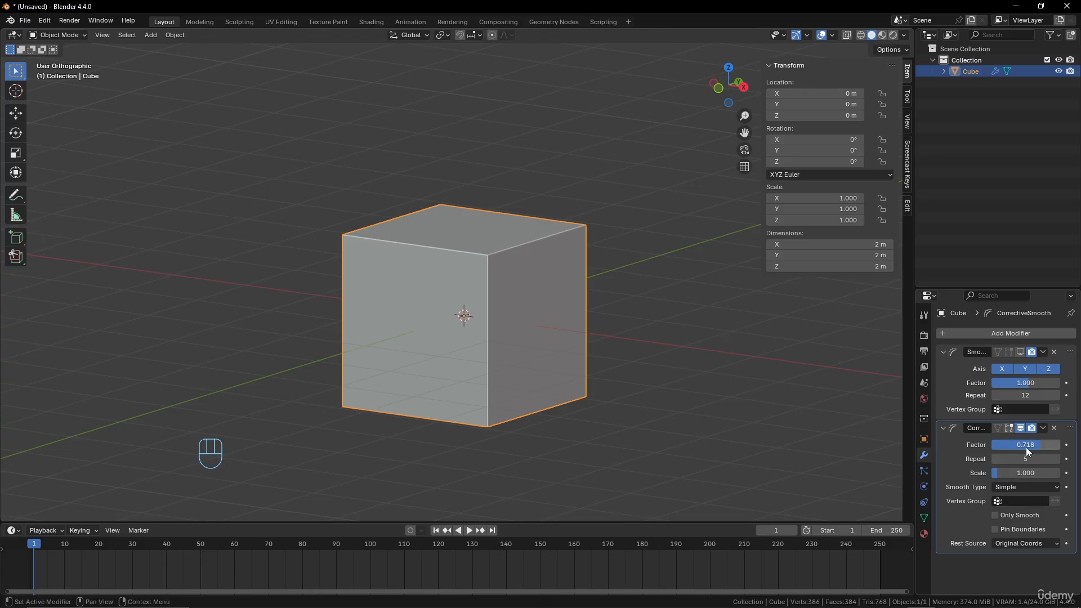
pyautogui.click(1056, 459)
pyautogui.moveTo(1005, 471)
pyautogui.mouseDown()
pyautogui.moveTo(1033, 472)
pyautogui.moveTo(999, 470)
pyautogui.mouseUp()
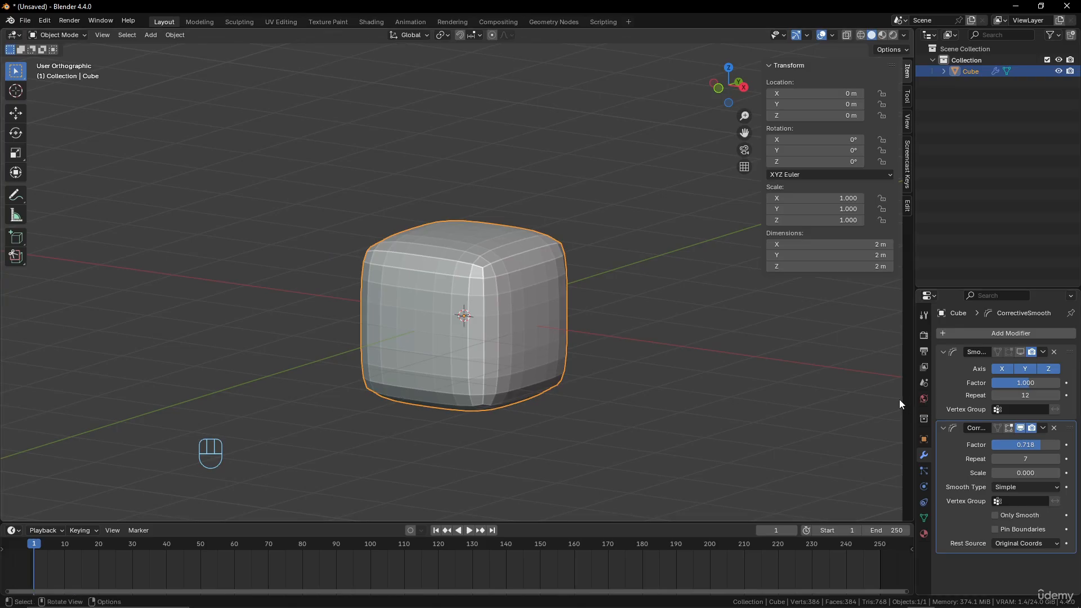
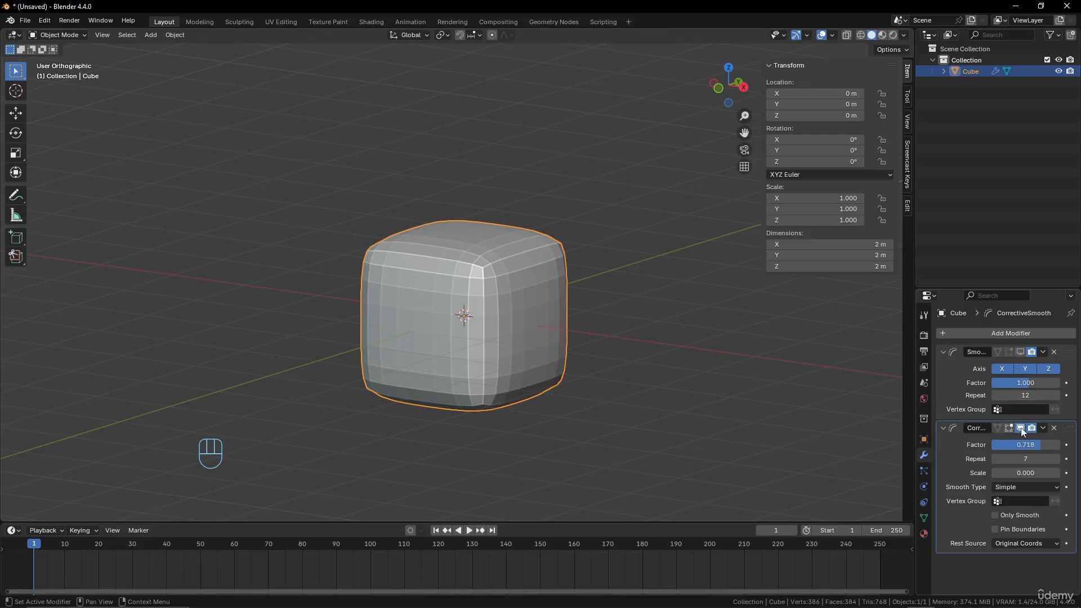
# Turn off the Smooth Corrective modifier's viewport display and add a Smooth Laplacian modifier to the cube
pyautogui.click(1019, 427)
pyautogui.click(1028, 333)
pyautogui.moveTo(1028, 333)
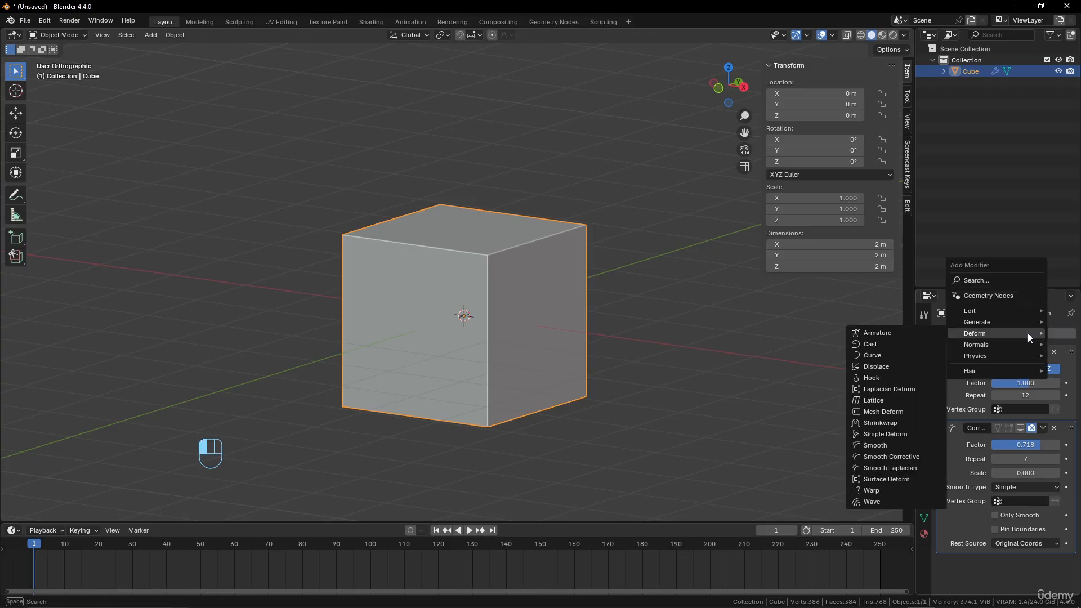
pyautogui.click(883, 468)
# Set the Smooth Laplacian modifier's repeat to 15 and inspect the cube's edges up close
pyautogui.scroll(-2, 1008, 434)
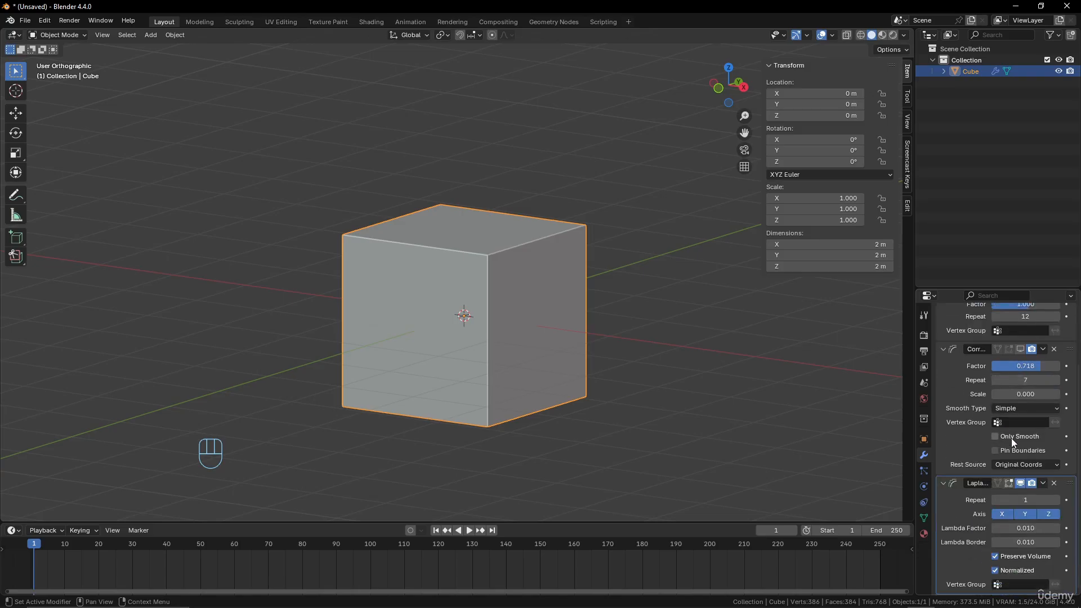
pyautogui.scroll(-2, 1007, 439)
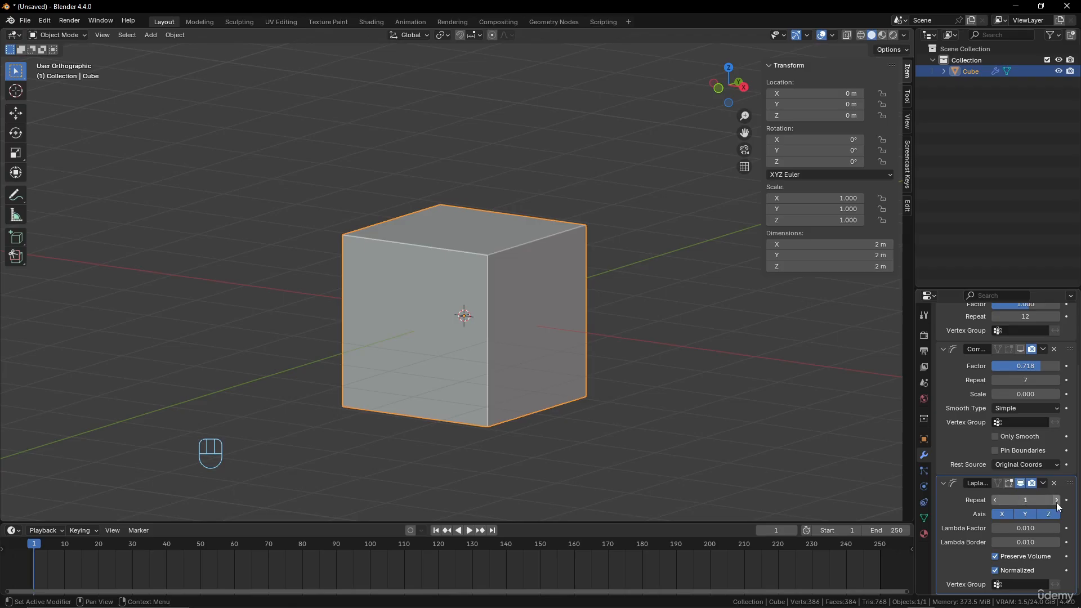
pyautogui.moveTo(1056, 504); pyautogui.dragTo(1069, 500)
pyautogui.scroll(4, 506, 331)
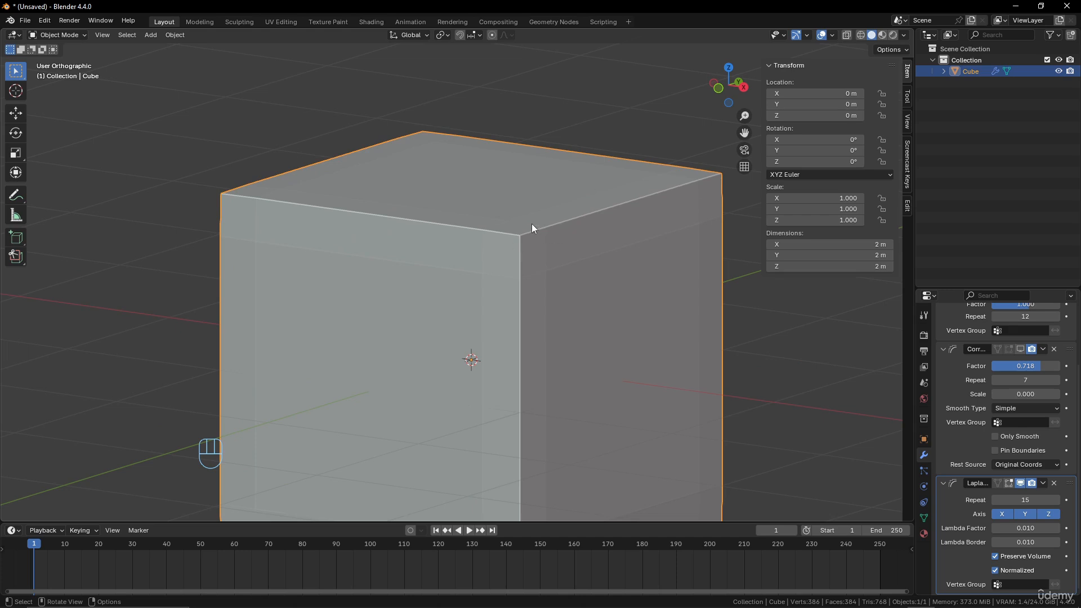
pyautogui.scroll(-5, 522, 323)
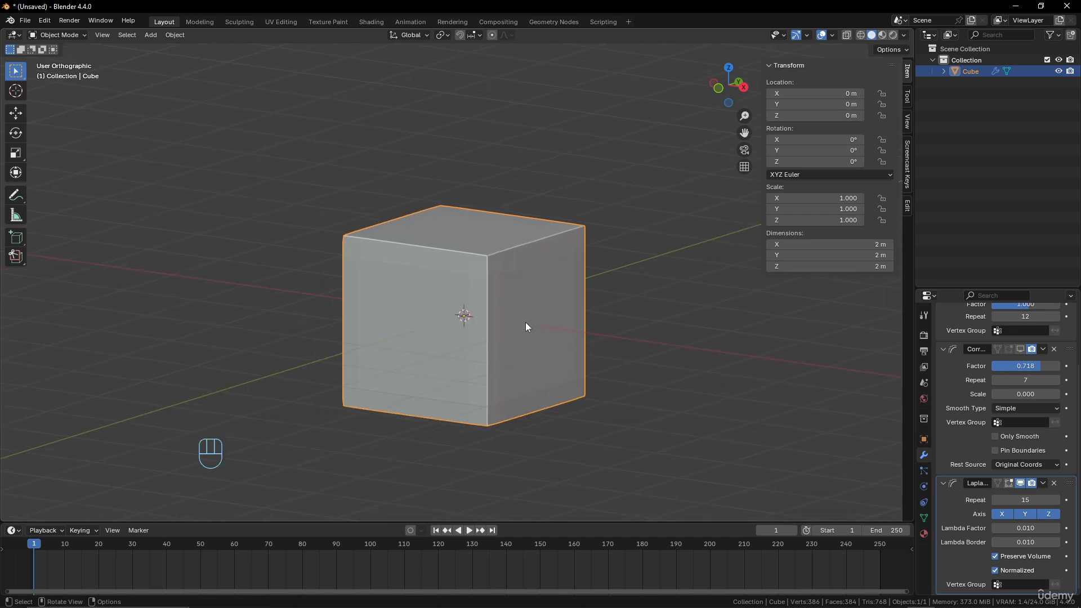
pyautogui.scroll(4, 526, 322)
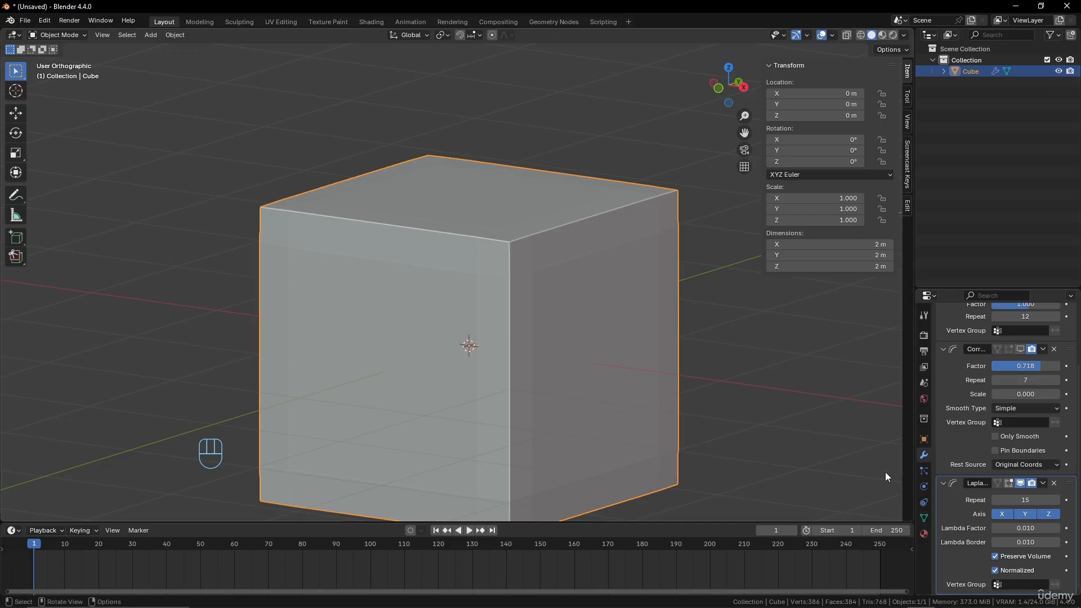
pyautogui.scroll(-4, 650, 329)
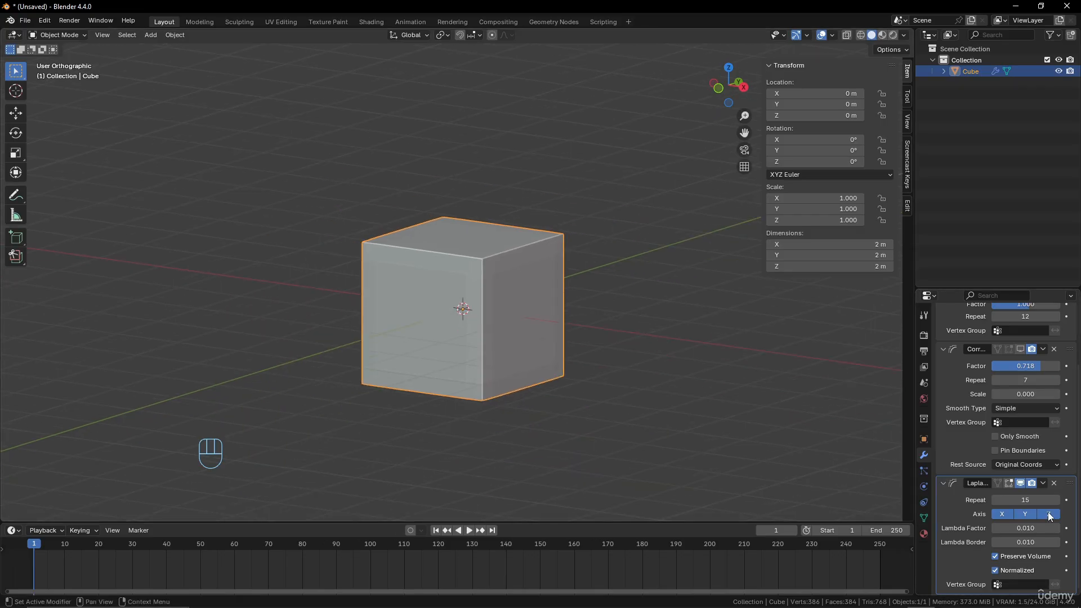
# Remove the Smooth, Smooth Corrective and Smooth Laplacian modifiers from the cube
pyautogui.scroll(4, 1000, 352)
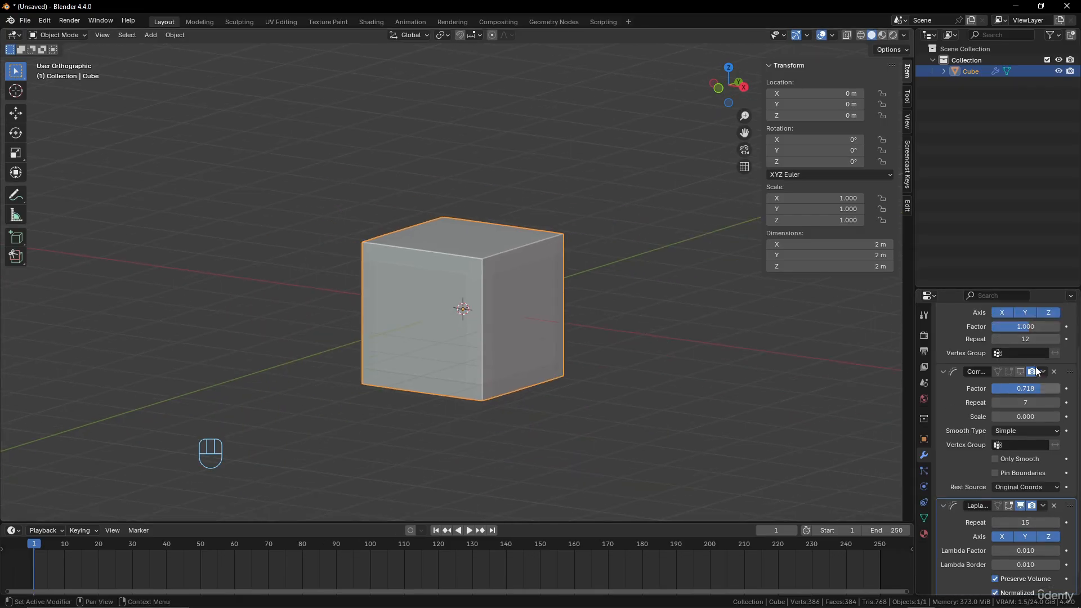
pyautogui.click(1003, 335)
pyautogui.moveTo(1003, 335)
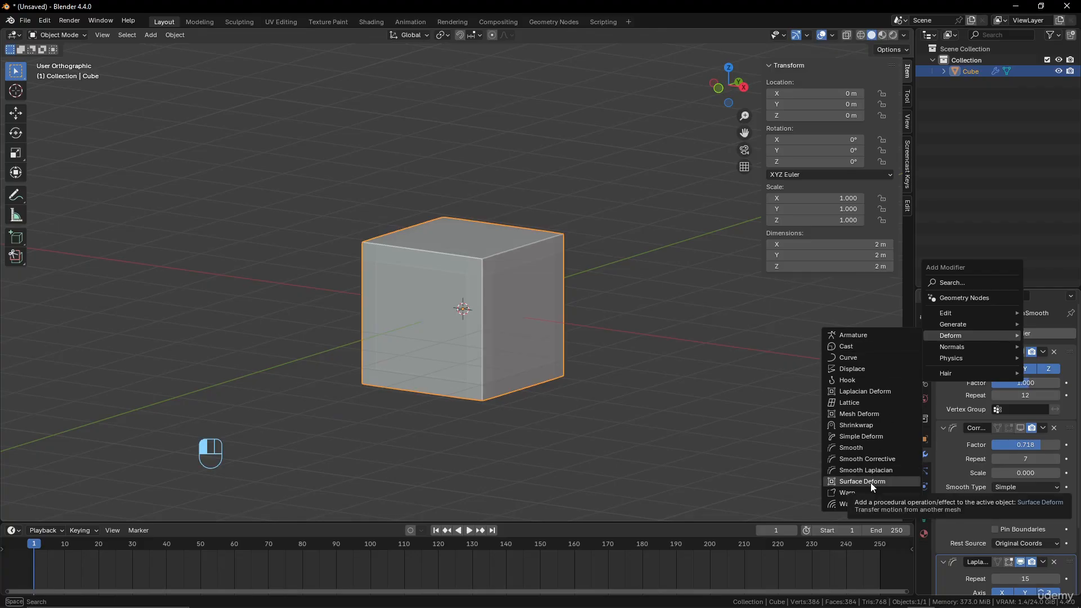
pyautogui.click(1054, 352)
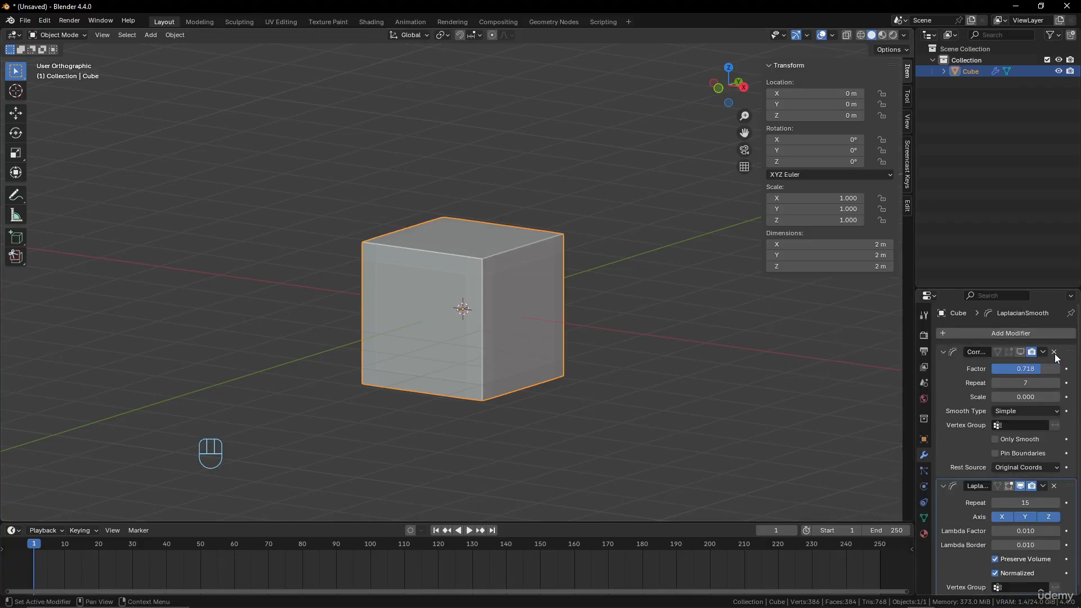
pyautogui.click(1054, 352)
pyautogui.click(1054, 352)
# Delete the cube and add a torus mesh in its place
pyautogui.scroll(-5, 501, 280)
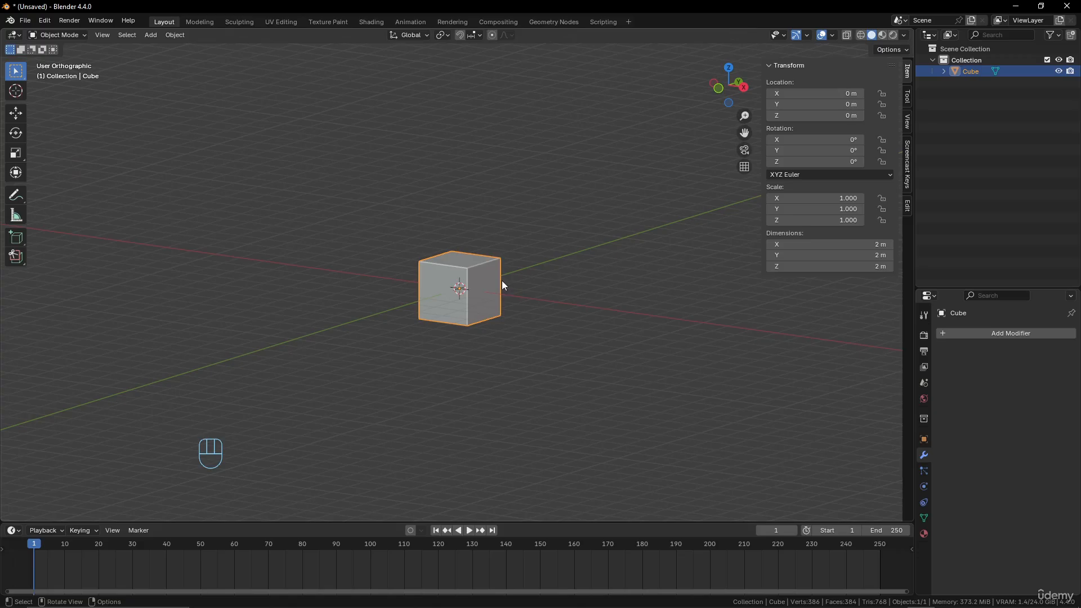
pyautogui.press('x')
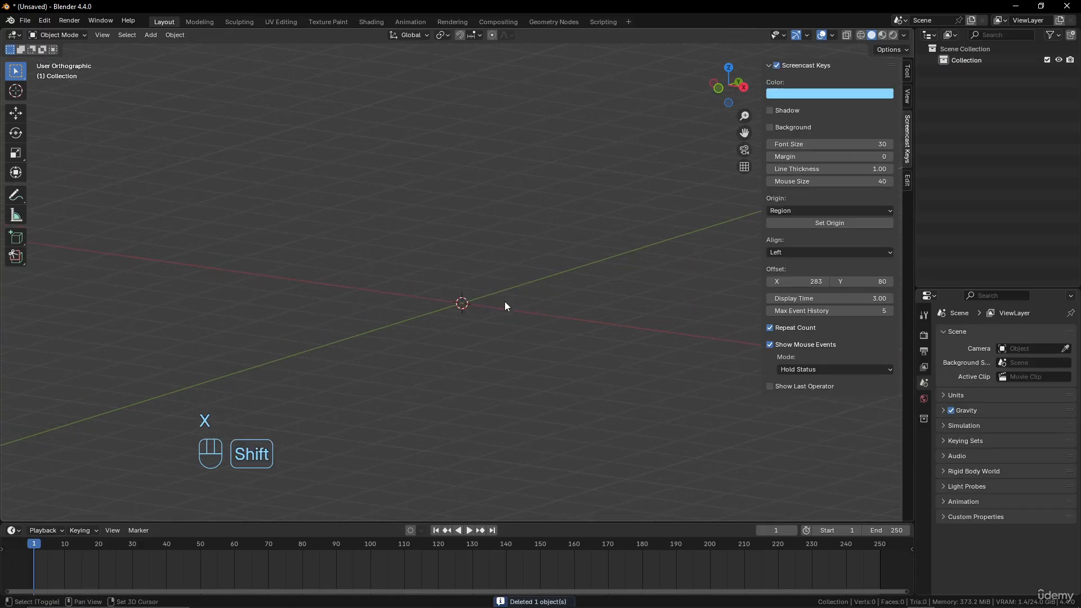
pyautogui.hotkey('shift', 'a')
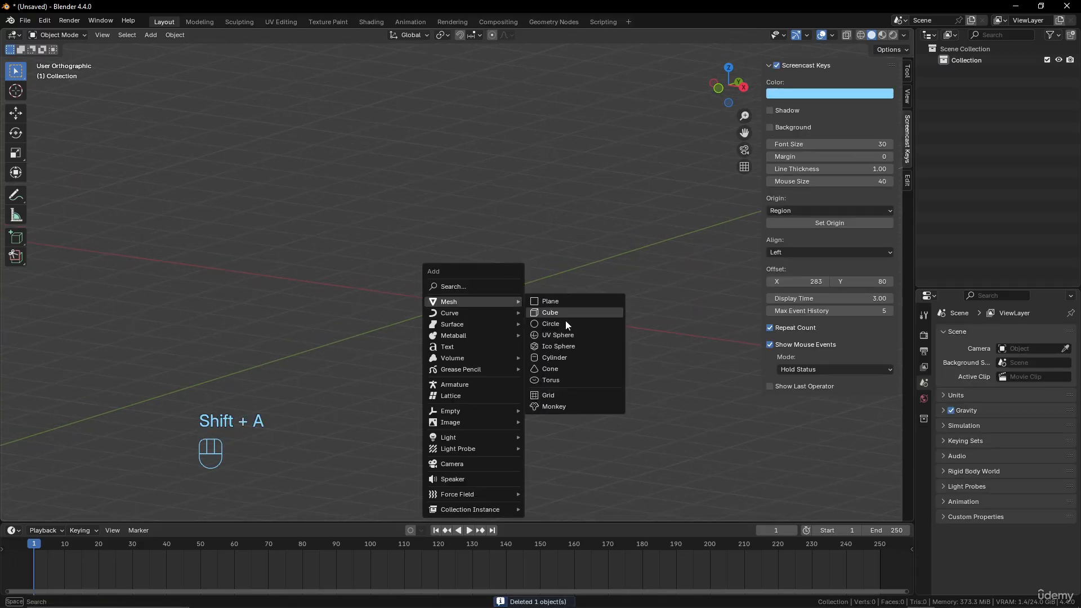
pyautogui.click(558, 380)
pyautogui.moveTo(520, 340)
pyautogui.mouseDown(button='middle')
pyautogui.moveTo(524, 366)
pyautogui.moveTo(527, 356)
pyautogui.mouseUp(button='middle')
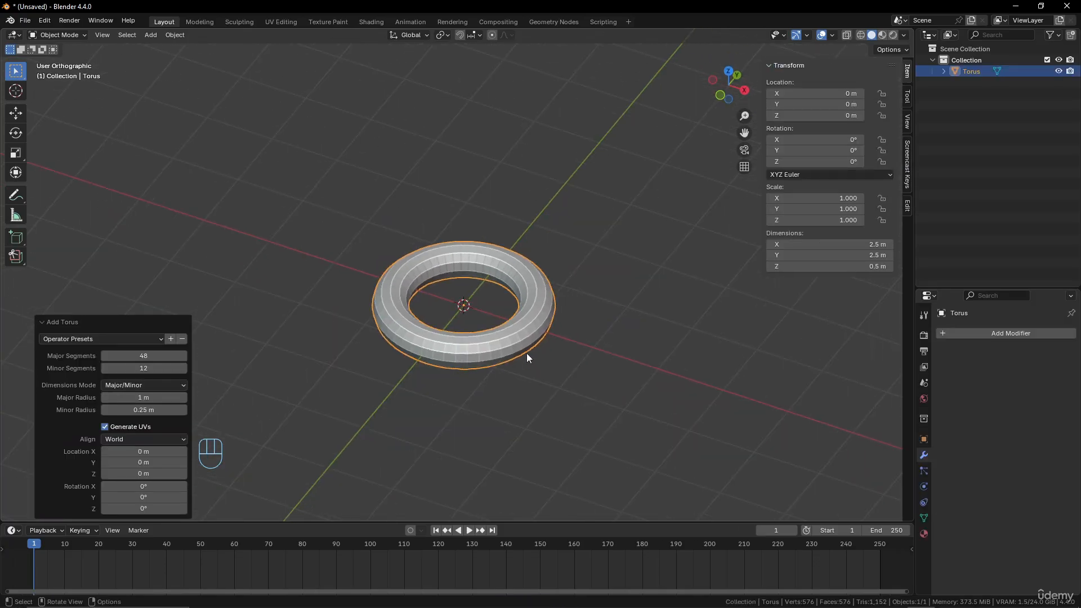
# Set the new torus to 24 major segments and 8 minor segments
pyautogui.click(135, 355)
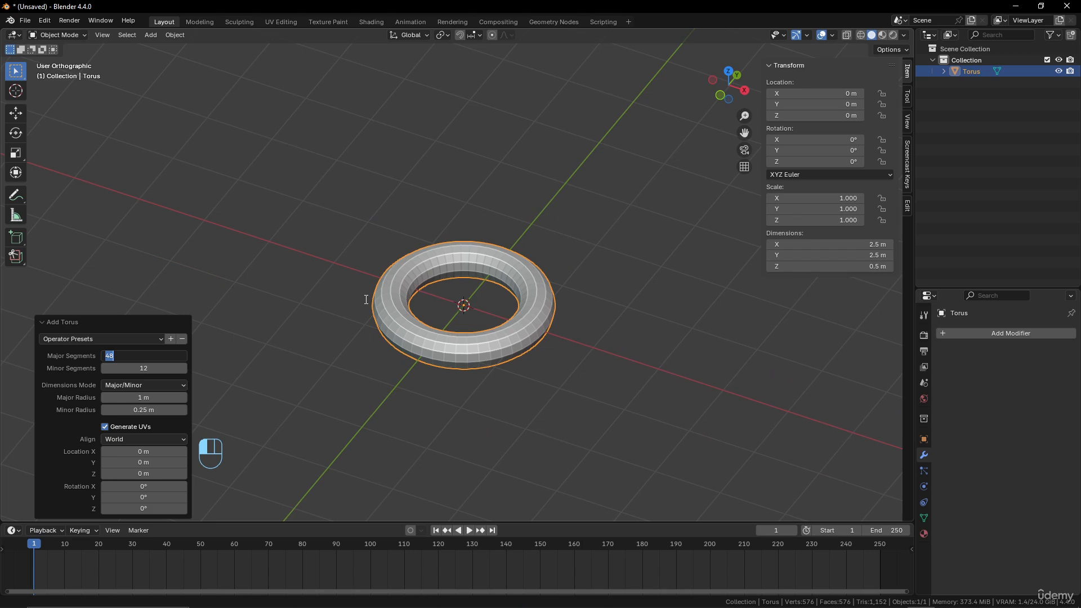
pyautogui.write('24')
pyautogui.press('Tab')
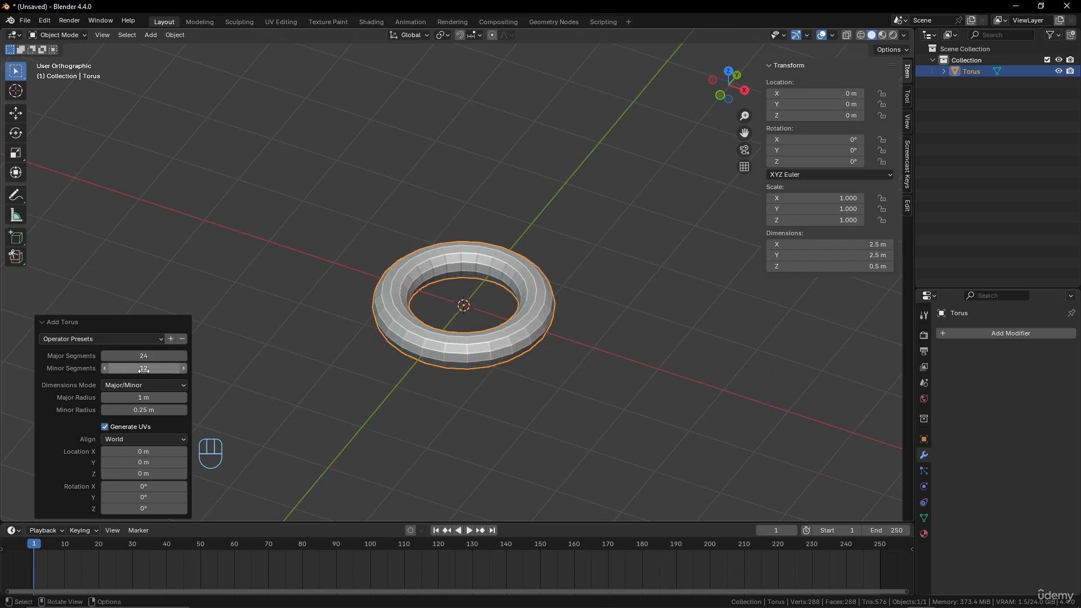
pyautogui.write('6')
pyautogui.press('Return')
pyautogui.scroll(-2, 546, 342)
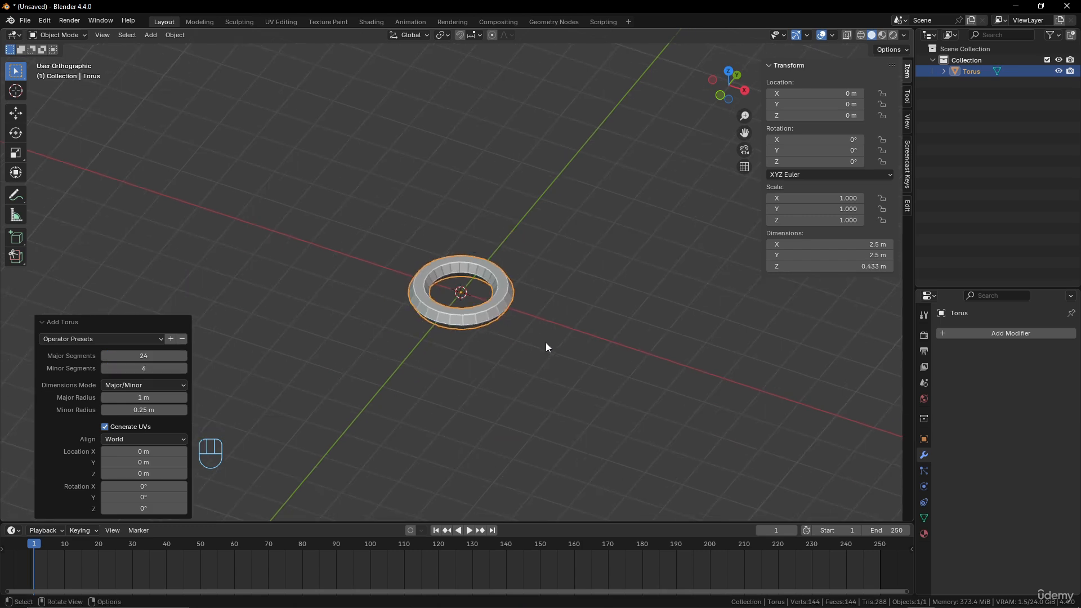
pyautogui.scroll(3, 545, 342)
pyautogui.click(148, 370)
pyautogui.write('8')
pyautogui.press('Return')
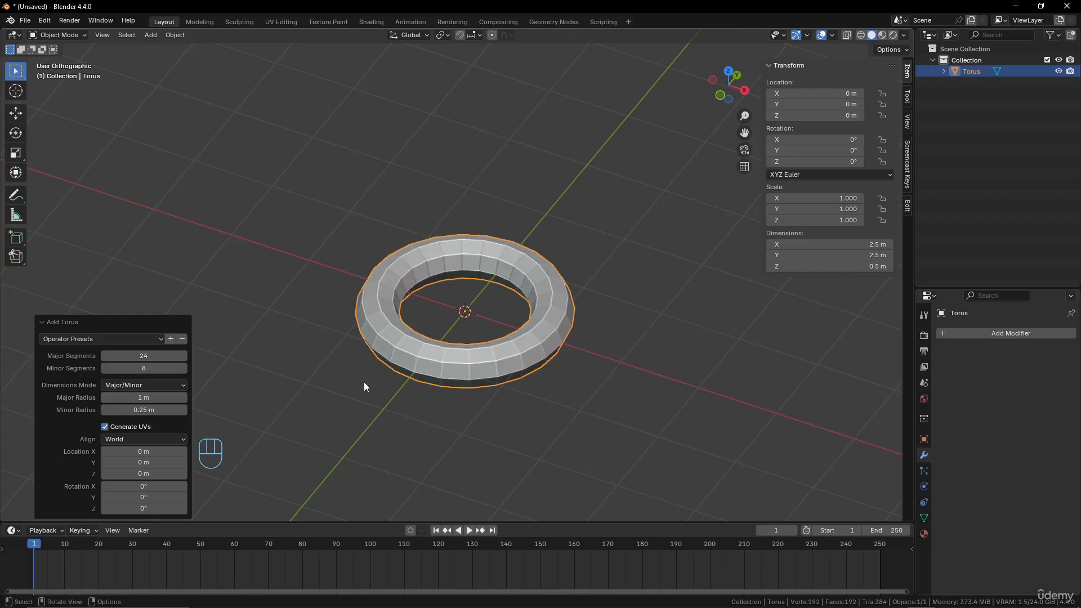
# In Edit Mode, duplicate the whole torus and move the copy about 1.35 m along the X axis
pyautogui.scroll(-4, 487, 359)
pyautogui.moveTo(488, 359); pyautogui.dragTo(495, 370, button='middle')
pyautogui.press('Tab')
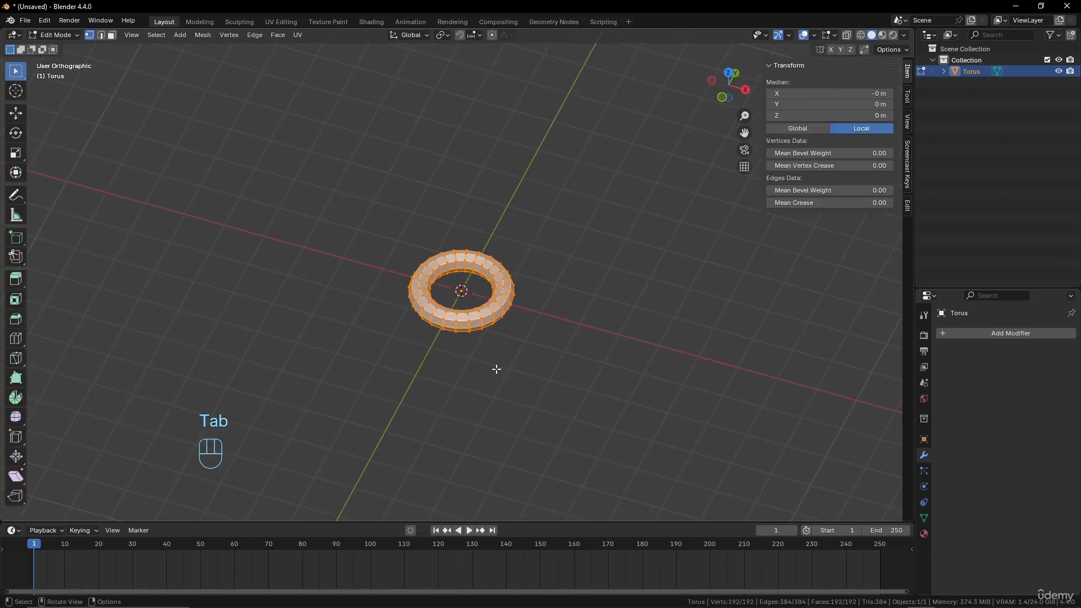
pyautogui.press('shift')
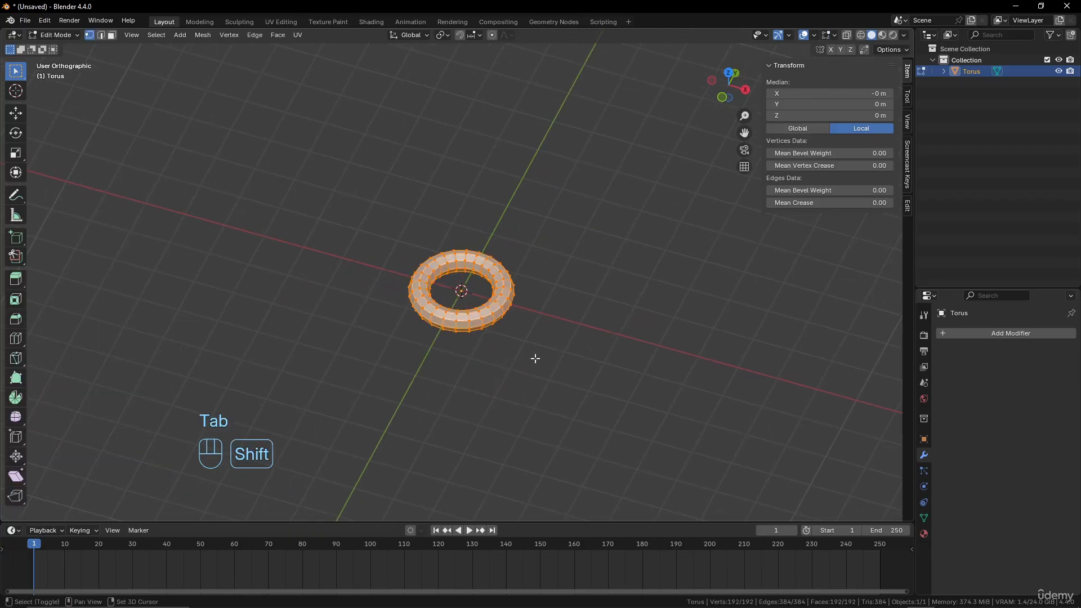
pyautogui.hotkey('shift', 'd')
pyautogui.press('x')
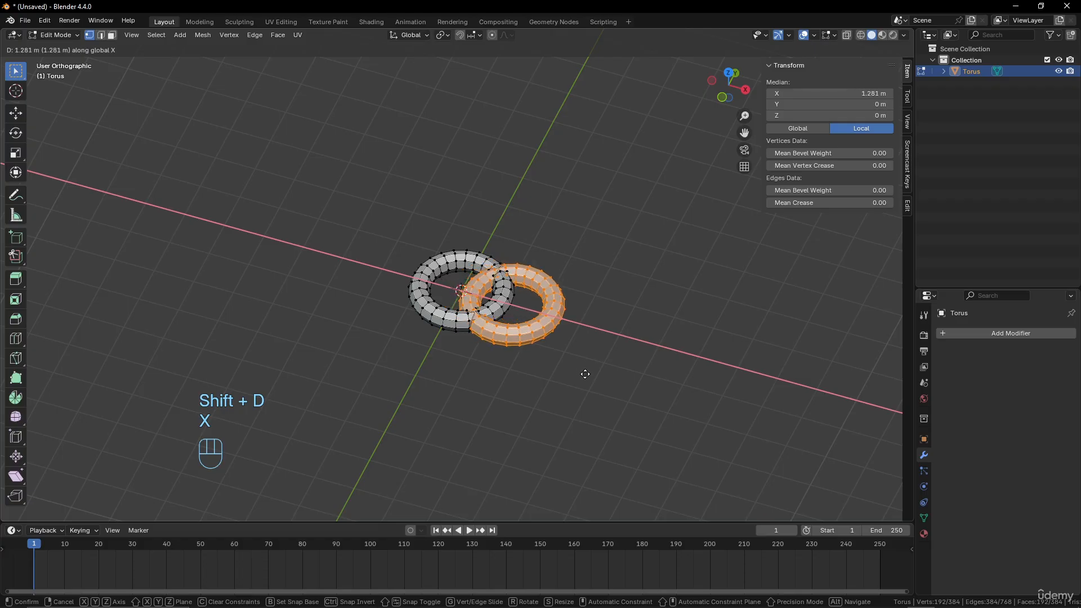
pyautogui.click(588, 374)
# Rotate the duplicated ring 90° around the X axis so it links through the first ring
pyautogui.press('r')
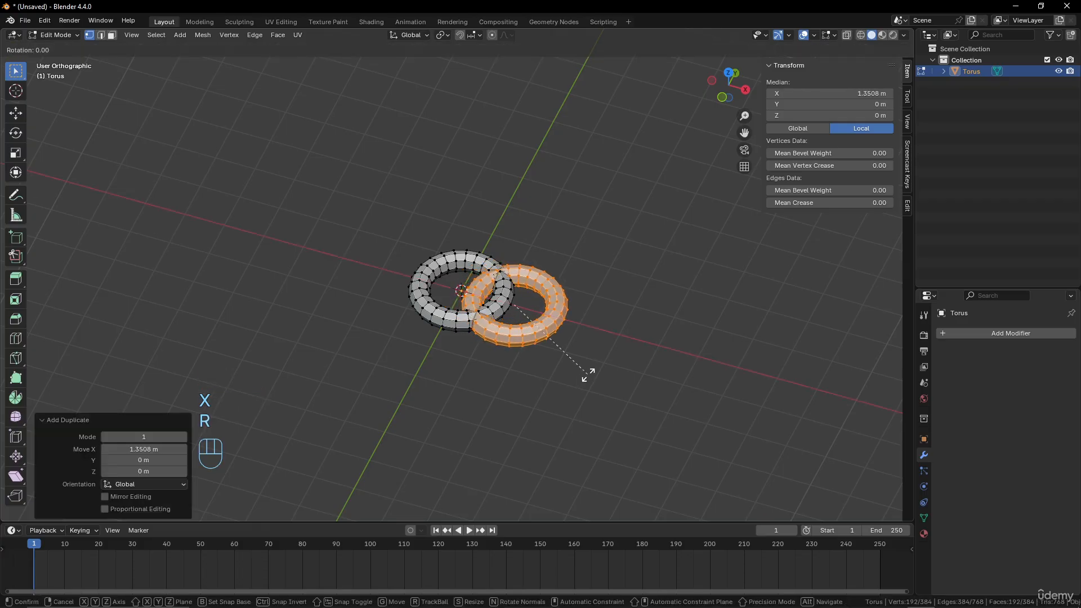
pyautogui.press('KP_9')
pyautogui.press('KP_0')
pyautogui.press('x')
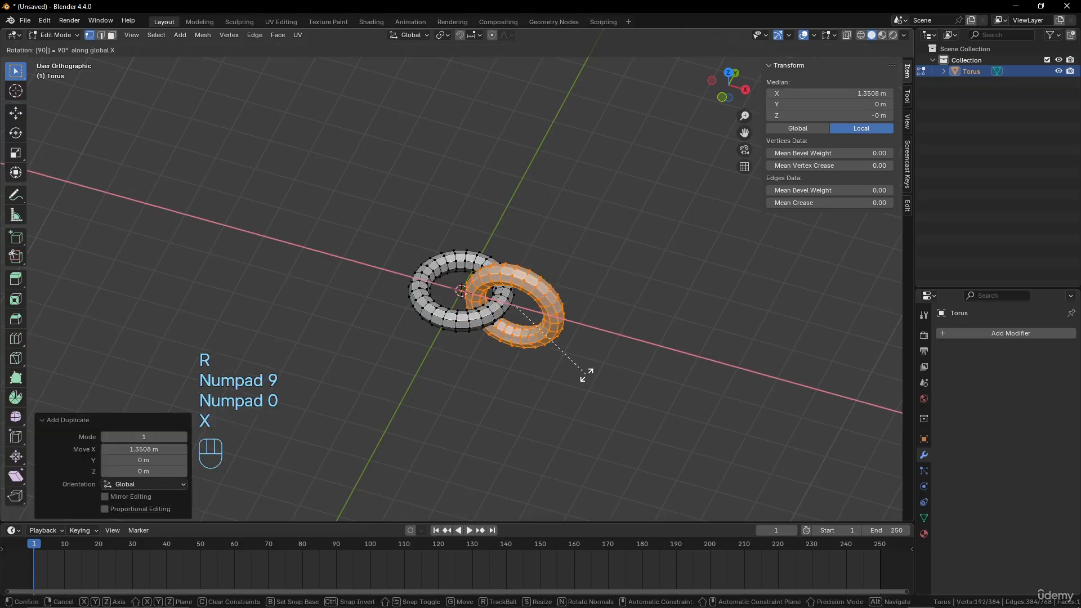
pyautogui.click(587, 375)
pyautogui.moveTo(587, 374); pyautogui.dragTo(530, 325, button='middle')
pyautogui.scroll(-2, 530, 325)
pyautogui.moveTo(529, 329); pyautogui.dragTo(534, 357, button='middle')
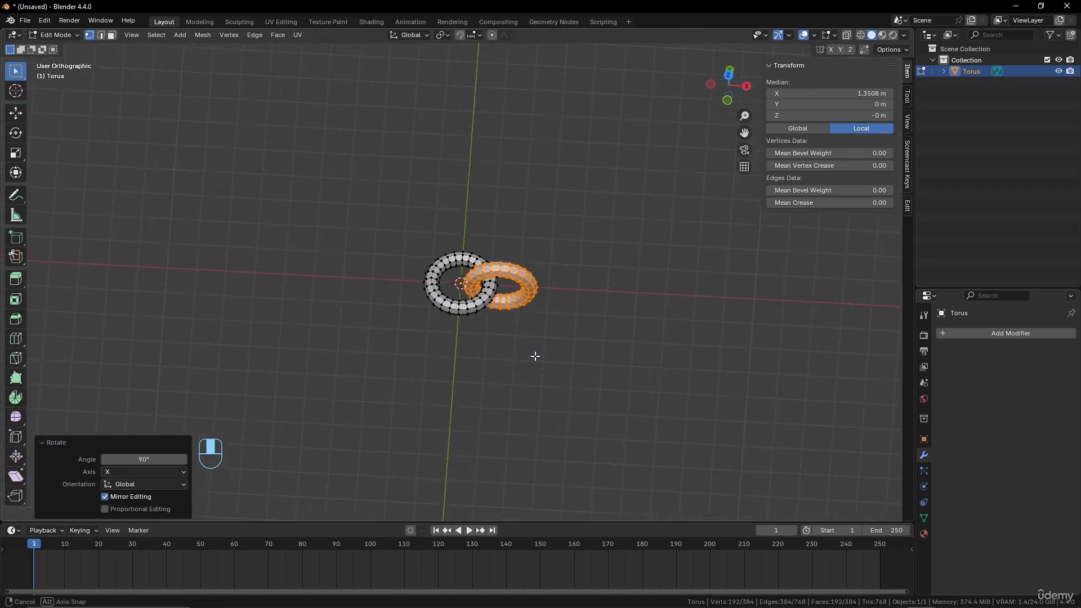
# Select the entire original ring and duplicate it about -1.4 m along the Y axis
pyautogui.scroll(4, 534, 357)
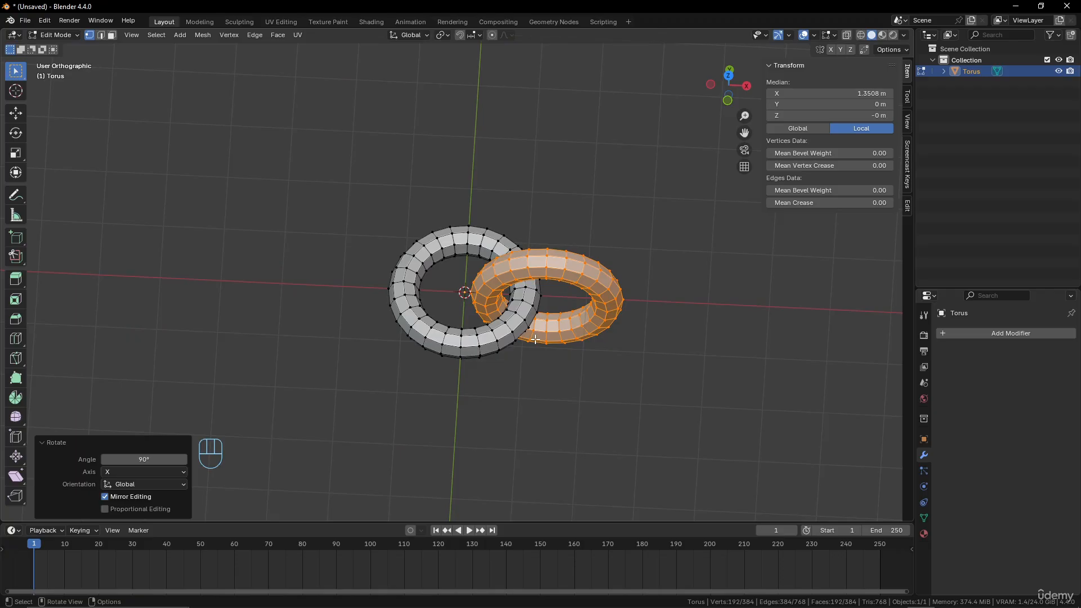
pyautogui.click(532, 302)
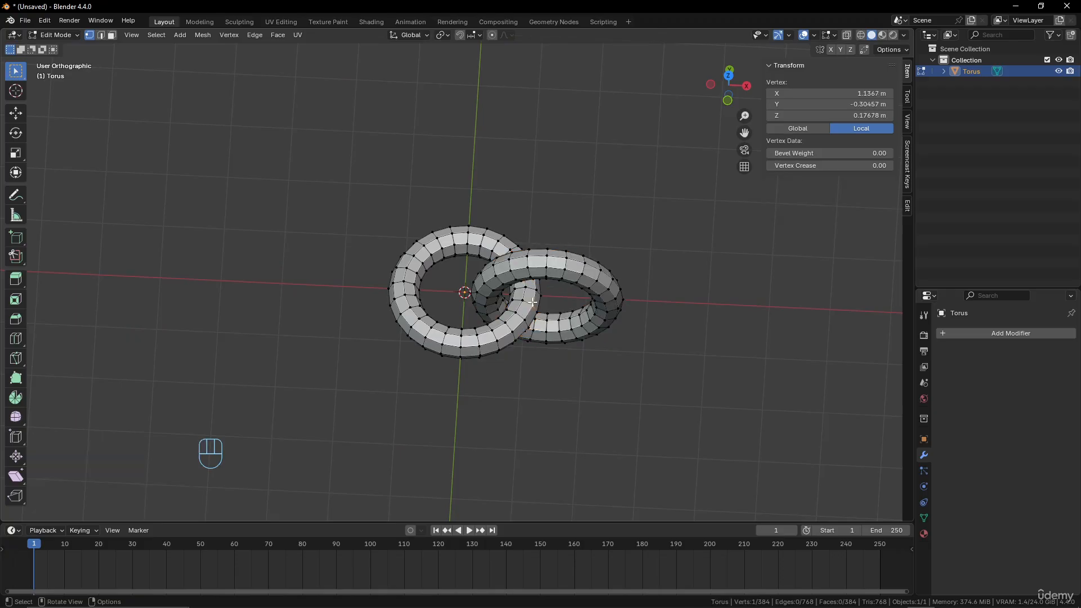
pyautogui.press('l')
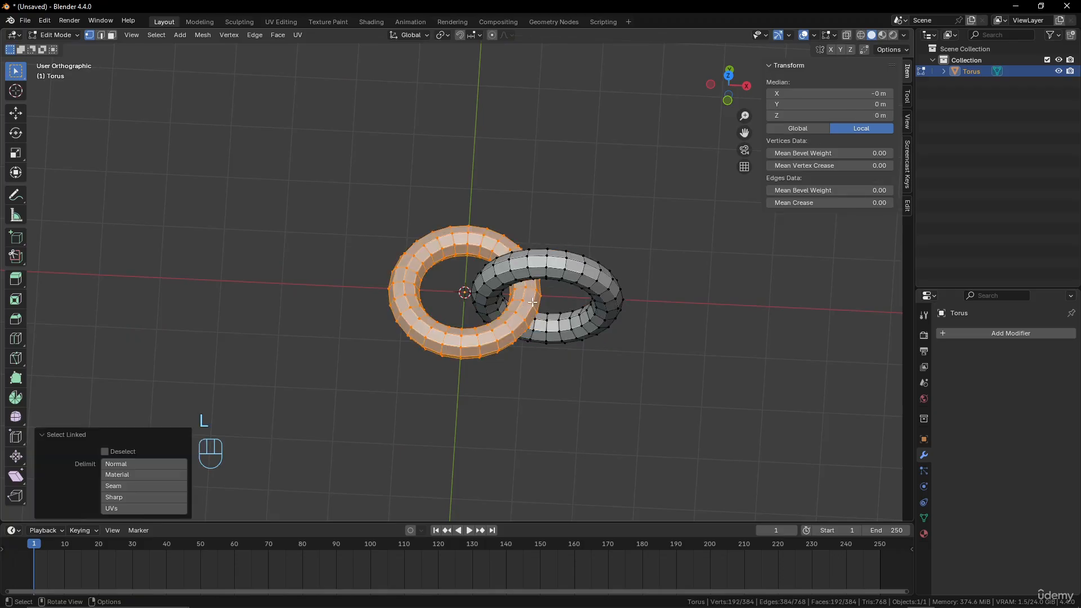
pyautogui.hotkey('shift', 'd')
pyautogui.press('y')
pyautogui.press('u')
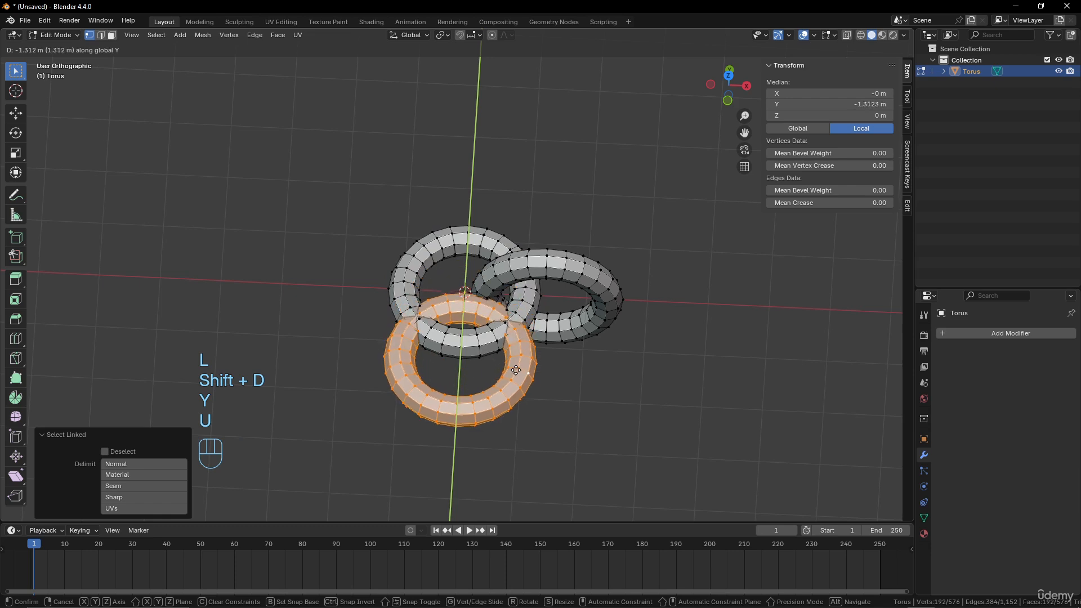
pyautogui.click(515, 374)
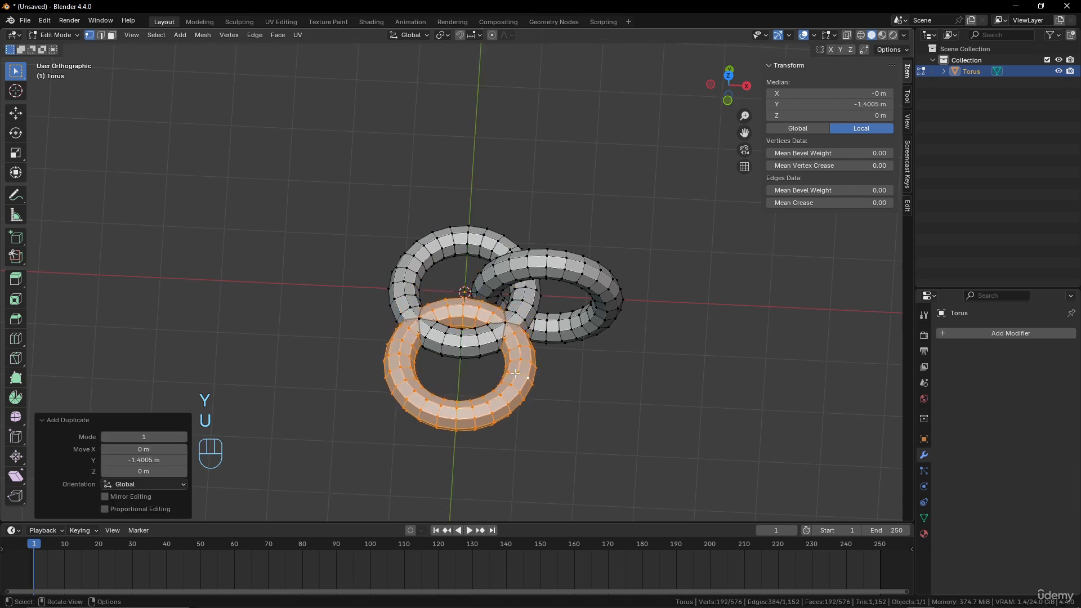
# Rotate the third ring 90° around the Y axis and return to Object Mode
pyautogui.press('r')
pyautogui.press('y')
pyautogui.press('KP_9')
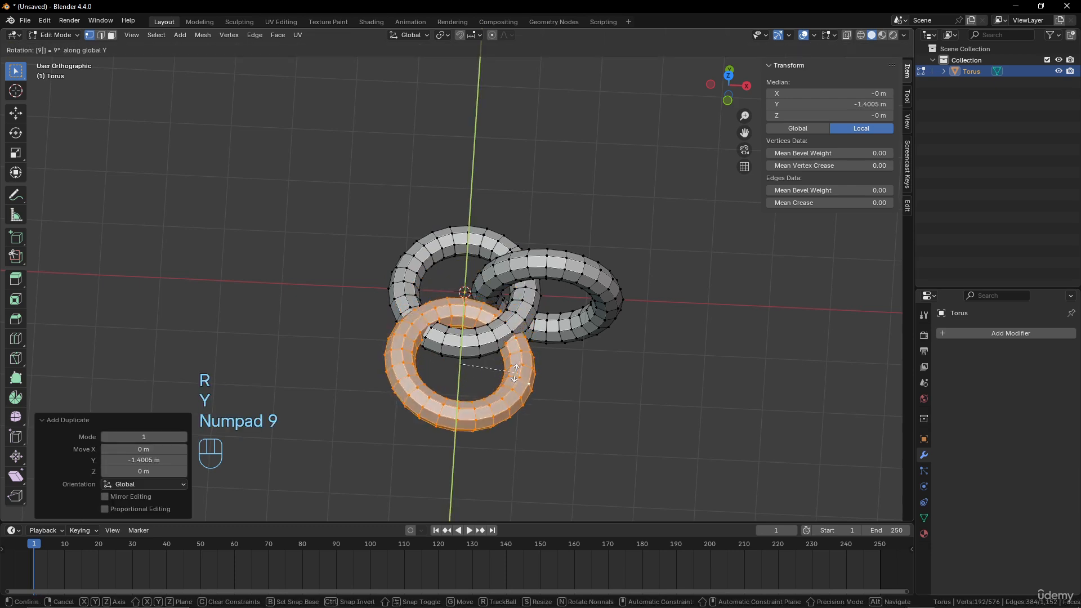
pyautogui.press('KP_0')
pyautogui.click(514, 373)
pyautogui.moveTo(514, 373); pyautogui.dragTo(477, 368, button='middle')
pyautogui.scroll(-4, 494, 356)
pyautogui.press('Tab')
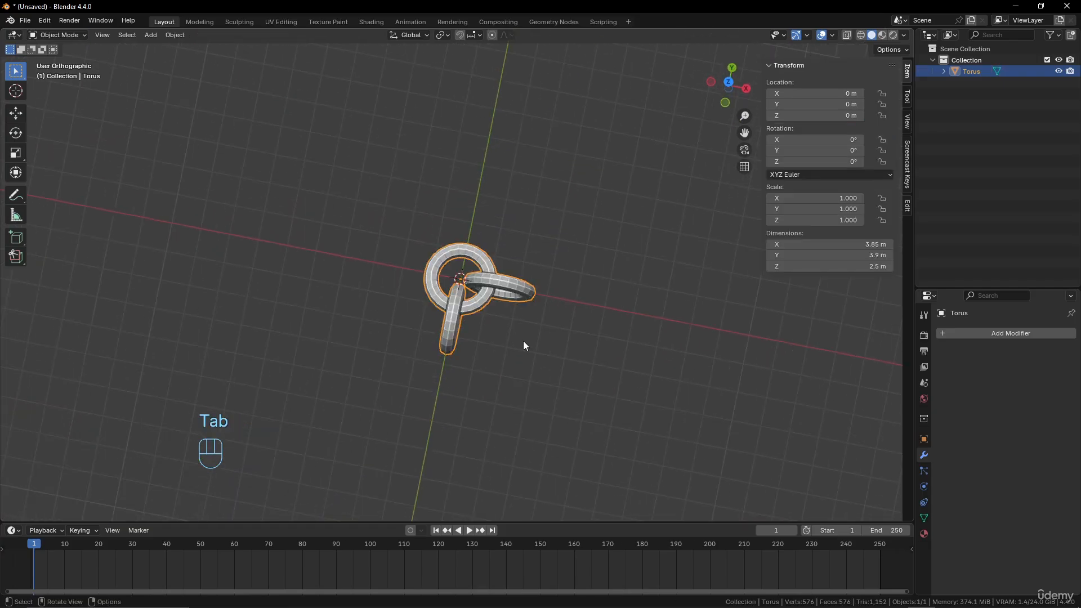
# Add an Array modifier to the linked torus rings and set its relative offset Factor X to 0.720
pyautogui.click(1012, 333)
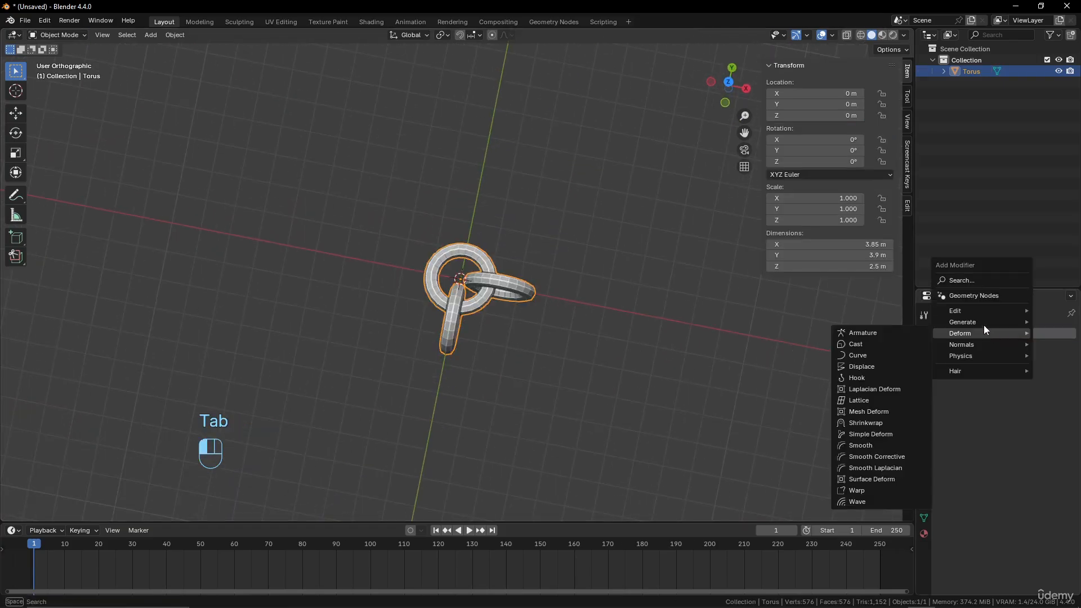
pyautogui.moveTo(984, 323)
pyautogui.click(900, 322)
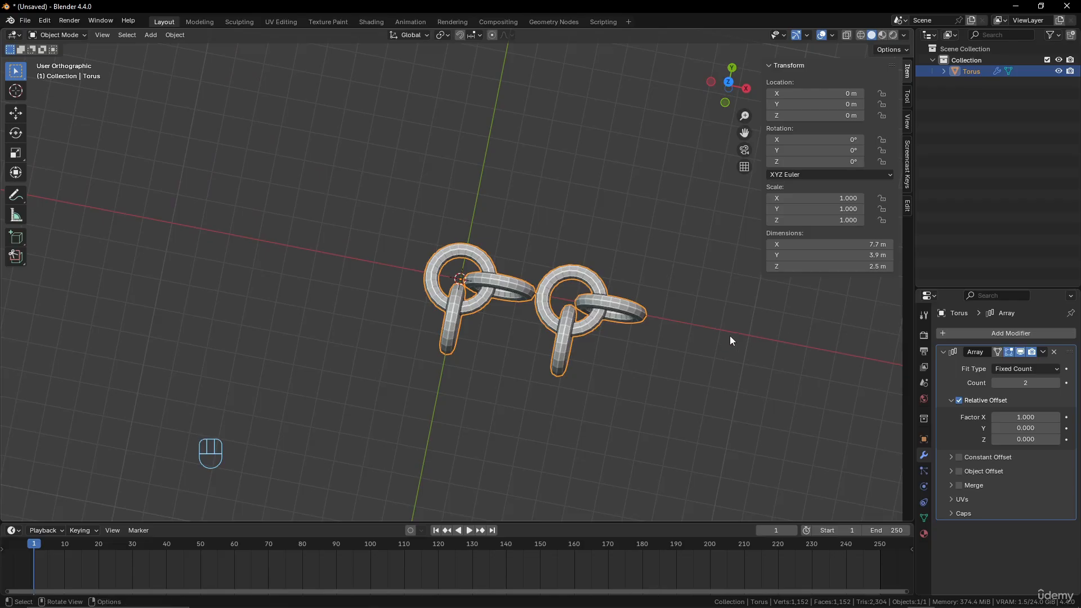
pyautogui.keyDown('shift'); pyautogui.moveTo(1025, 417); pyautogui.dragTo(1007, 417); pyautogui.keyUp('shift')
pyautogui.moveTo(736, 424); pyautogui.dragTo(738, 375, button='middle')
pyautogui.scroll(2, 735, 405)
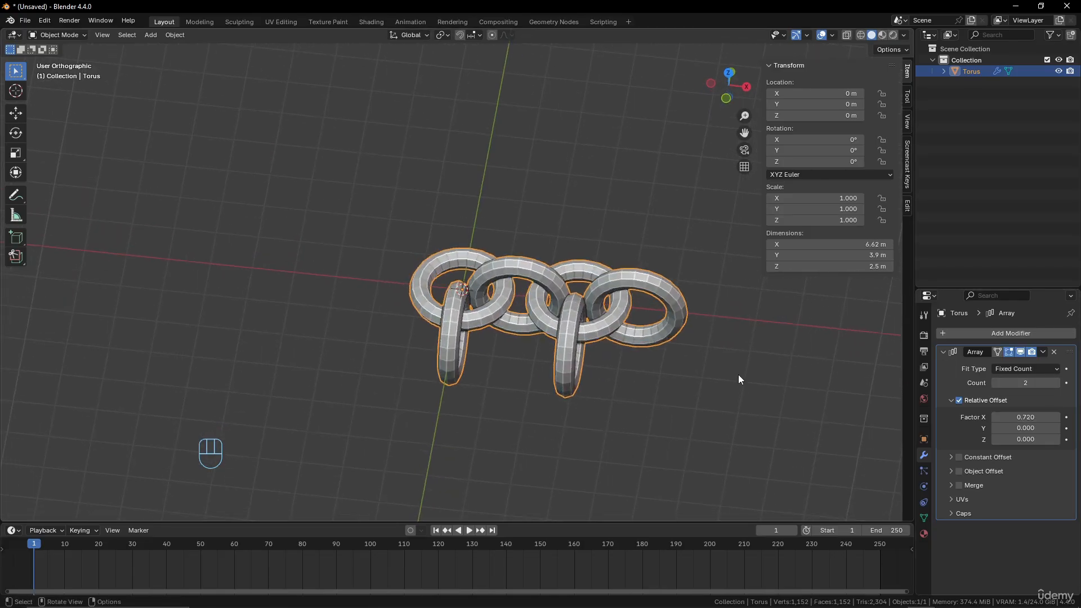
pyautogui.click(1056, 418)
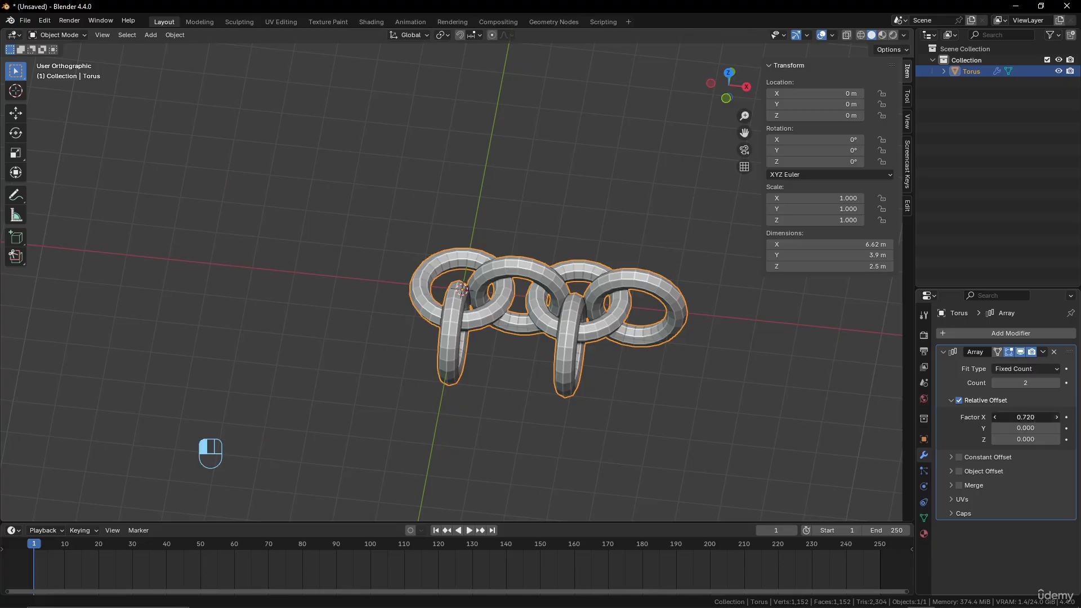
pyautogui.click(995, 417)
# Raise the Array modifier's count in increments to 17
pyautogui.click(1059, 384)
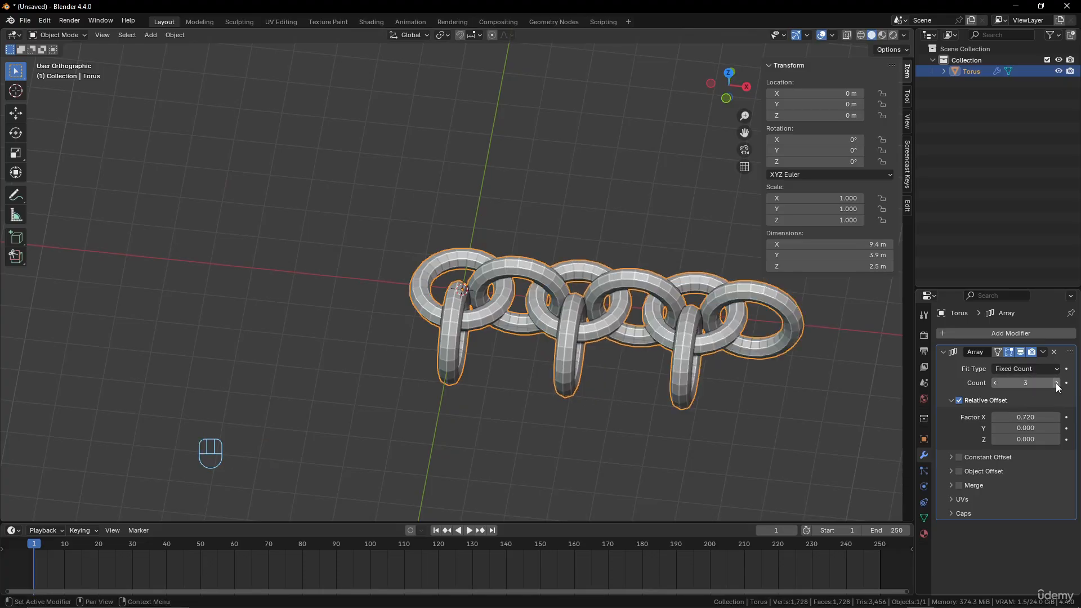
pyautogui.click(1058, 384)
pyautogui.click(1058, 384)
pyautogui.scroll(-4, 731, 380)
pyautogui.keyDown('shift'); pyautogui.moveTo(699, 370); pyautogui.dragTo(541, 344, button='middle'); pyautogui.keyUp('shift')
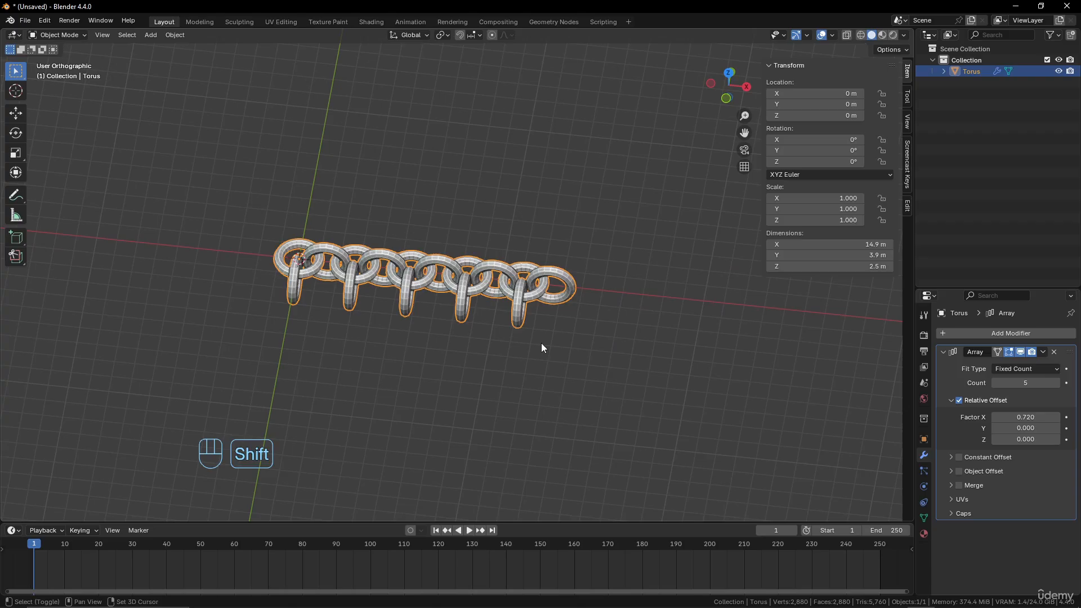
pyautogui.doubleClick(1058, 385)
pyautogui.doubleClick(1058, 384)
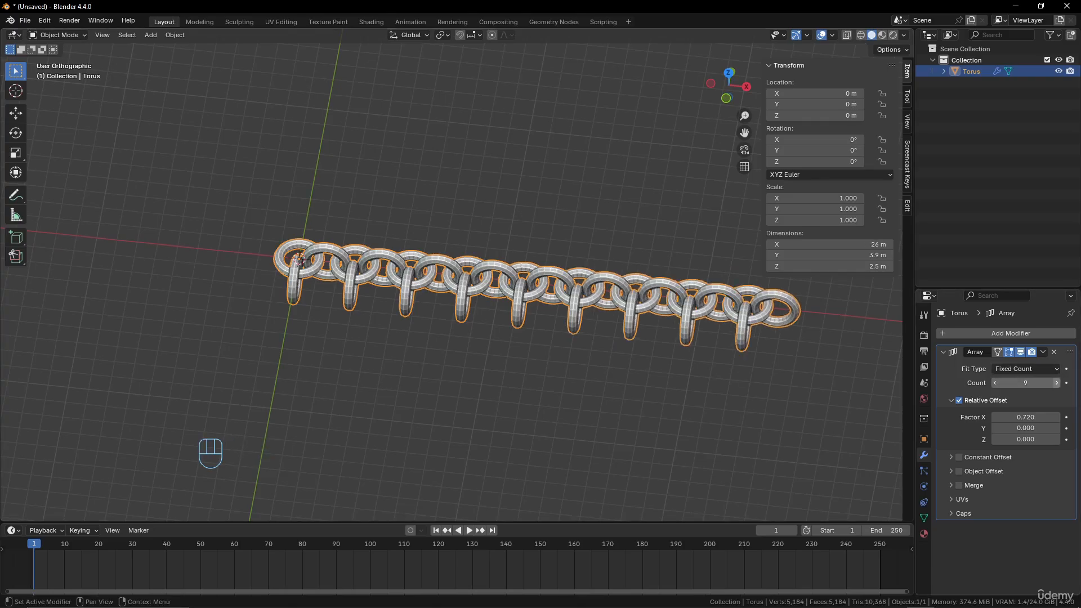
pyautogui.doubleClick(1059, 384)
pyautogui.tripleClick(1058, 384)
pyautogui.click(1058, 383)
pyautogui.click(1057, 382)
pyautogui.click(1057, 382)
pyautogui.scroll(-5, 665, 338)
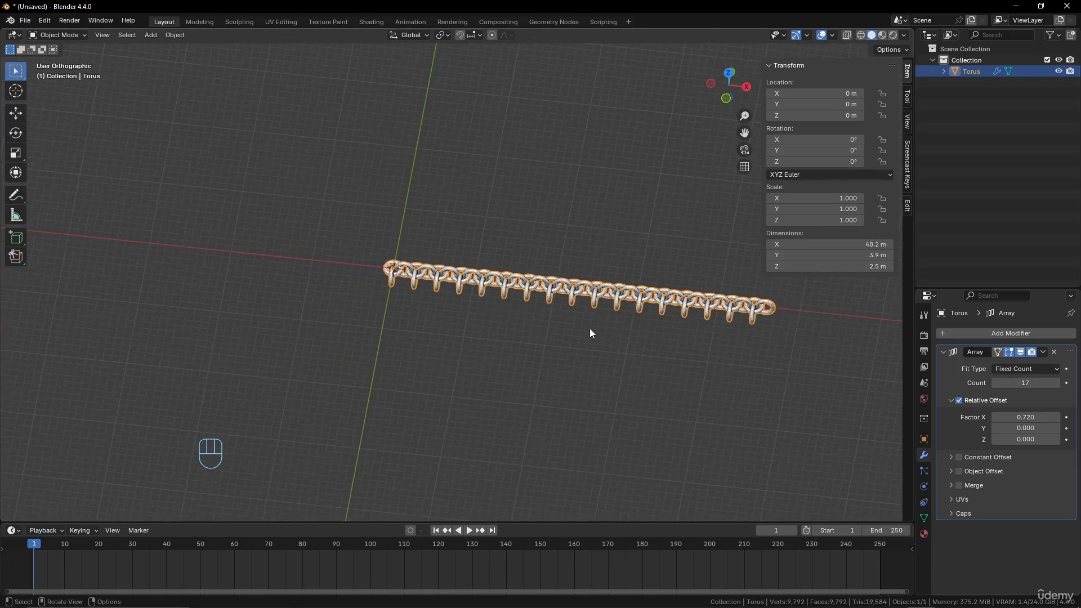
pyautogui.keyDown('shift'); pyautogui.moveTo(590, 329); pyautogui.dragTo(474, 329, button='middle'); pyautogui.keyUp('shift')
# Set the Array modifier's count to 25
pyautogui.click(1027, 382)
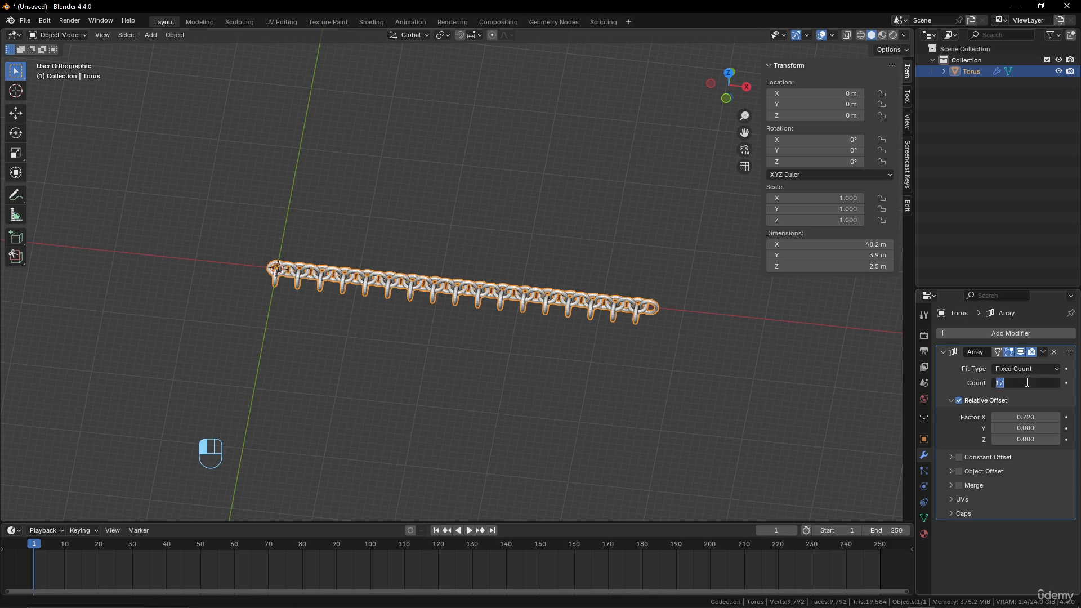
pyautogui.write('25')
pyautogui.press('Return')
pyautogui.scroll(-2, 706, 367)
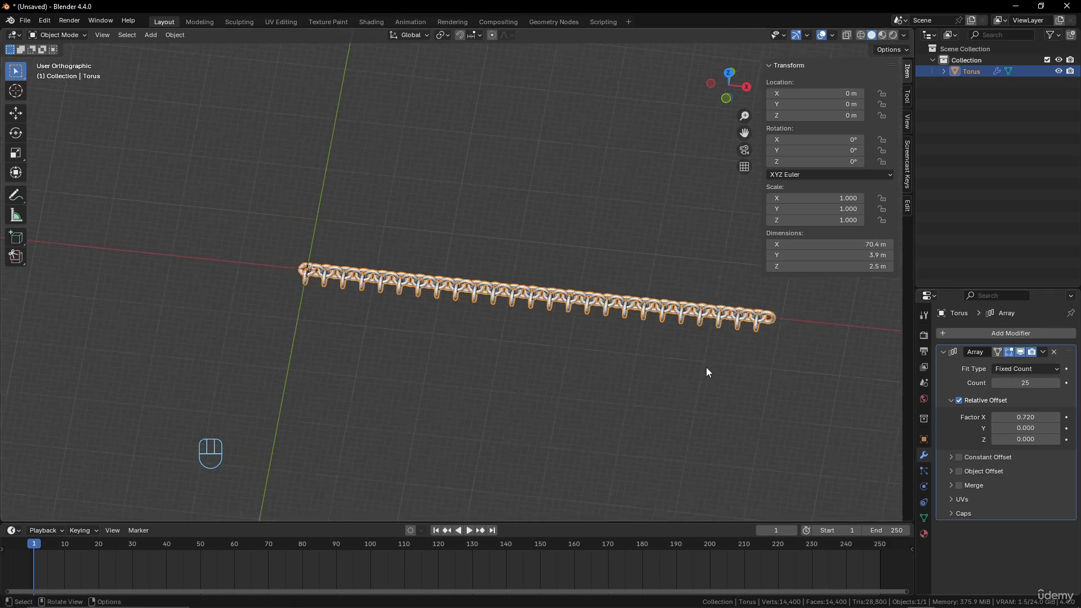
# Add a second Array modifier to the row of linked rings
pyautogui.scroll(4, 676, 367)
pyautogui.keyDown('shift'); pyautogui.moveTo(676, 367); pyautogui.dragTo(388, 383, button='middle'); pyautogui.keyUp('shift')
pyautogui.moveTo(389, 383); pyautogui.dragTo(434, 345, button='middle')
pyautogui.scroll(3, 437, 392)
pyautogui.moveTo(501, 360); pyautogui.dragTo(503, 341, button='middle')
pyautogui.click(1029, 334)
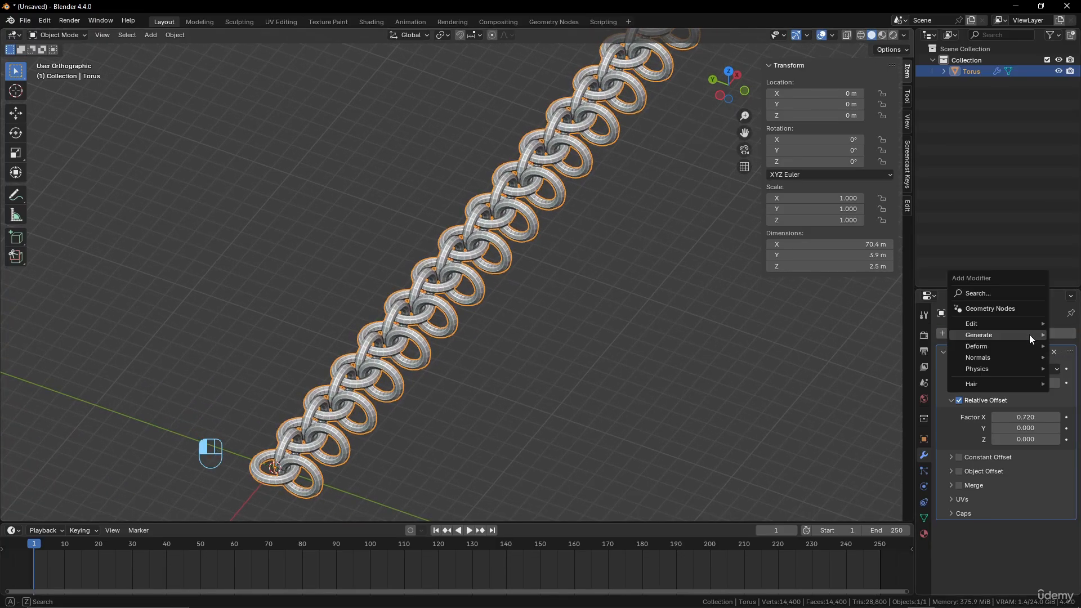
pyautogui.moveTo(1029, 334)
pyautogui.click(920, 335)
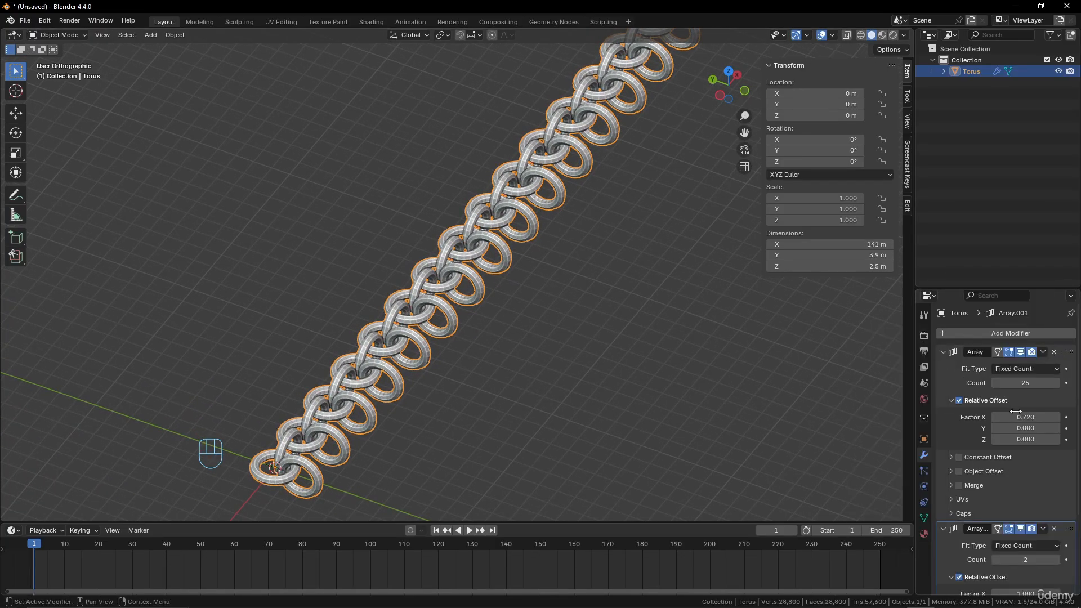
# Set the second Array modifier's relative offset to 0.720 on Y and 0 on X
pyautogui.scroll(-5, 1021, 475)
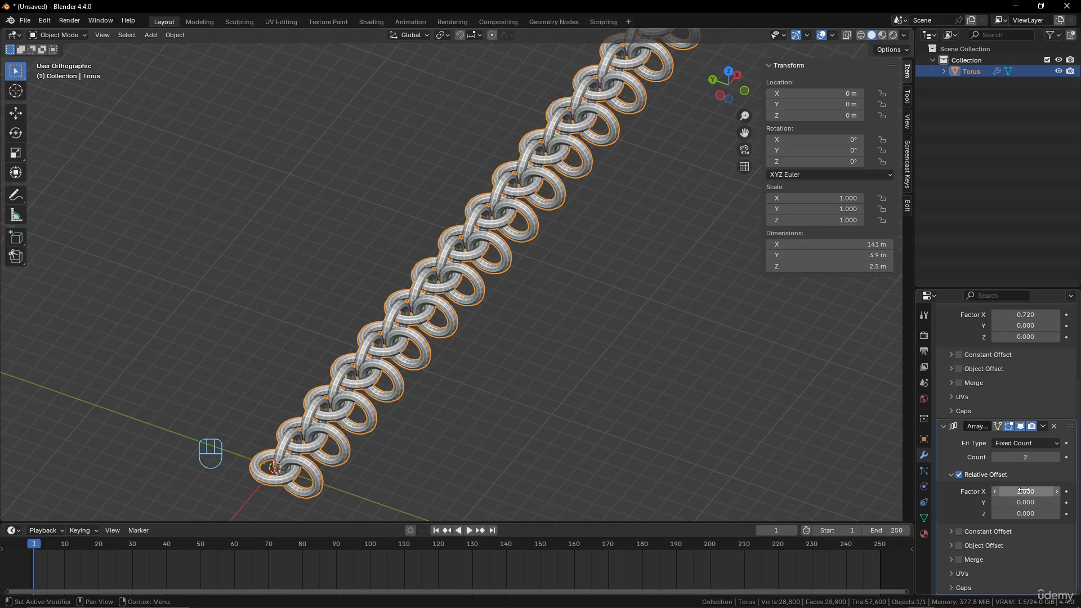
pyautogui.click(1023, 491)
pyautogui.click(1023, 502)
pyautogui.click(1036, 479)
pyautogui.hotkey('ctrl', 'c')
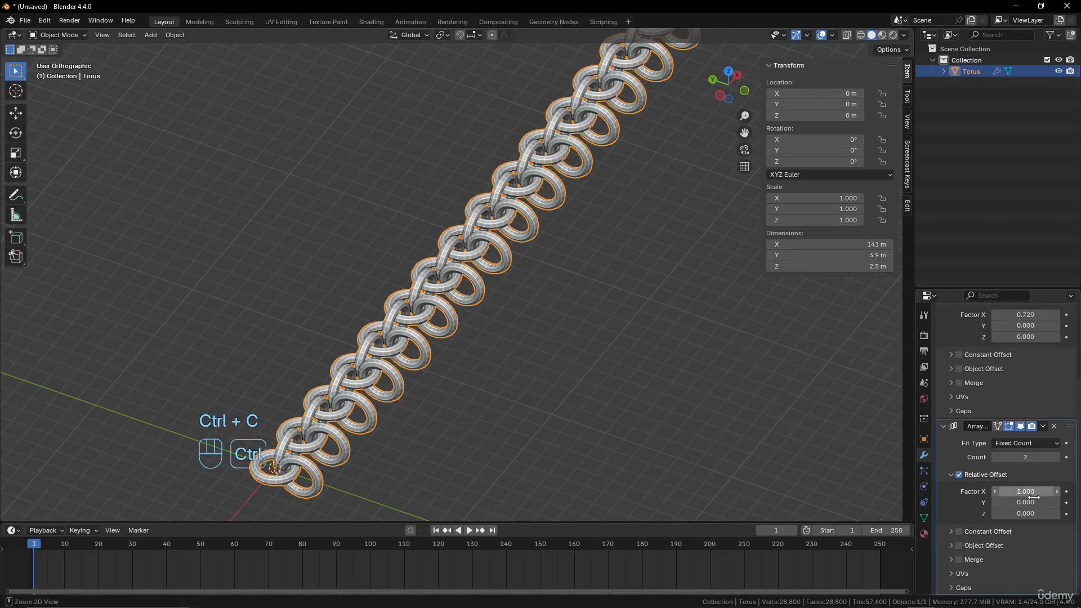
pyautogui.hotkey('ctrl', 'v')
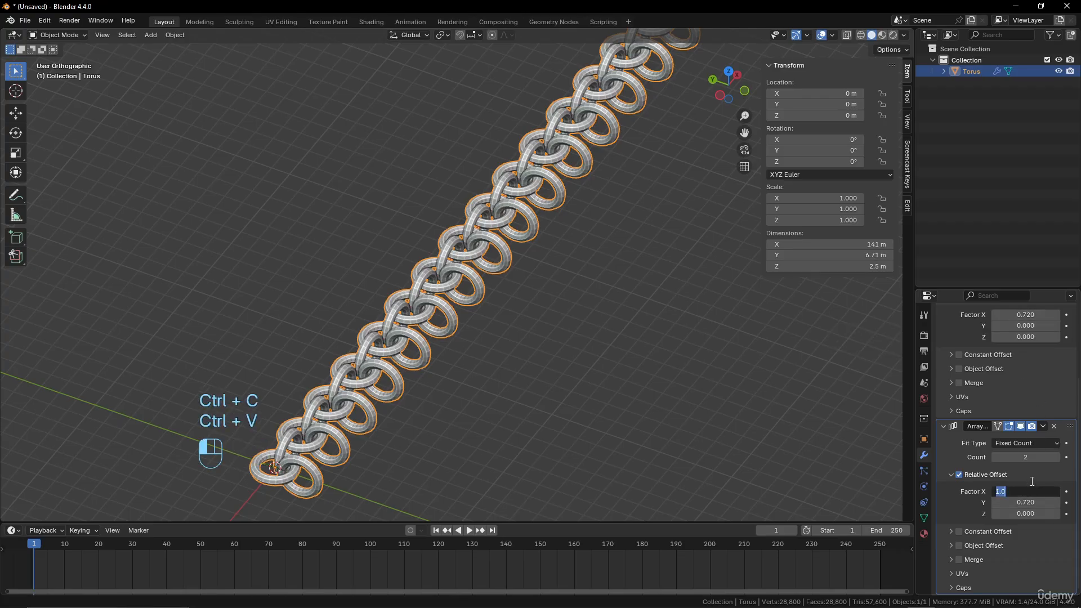
pyautogui.press('Return')
# Set the second Array modifier's count to 20 to form a sheet of linked rings
pyautogui.moveTo(647, 366); pyautogui.dragTo(861, 419, button='middle')
pyautogui.moveTo(1017, 460); pyautogui.dragTo(1016, 460)
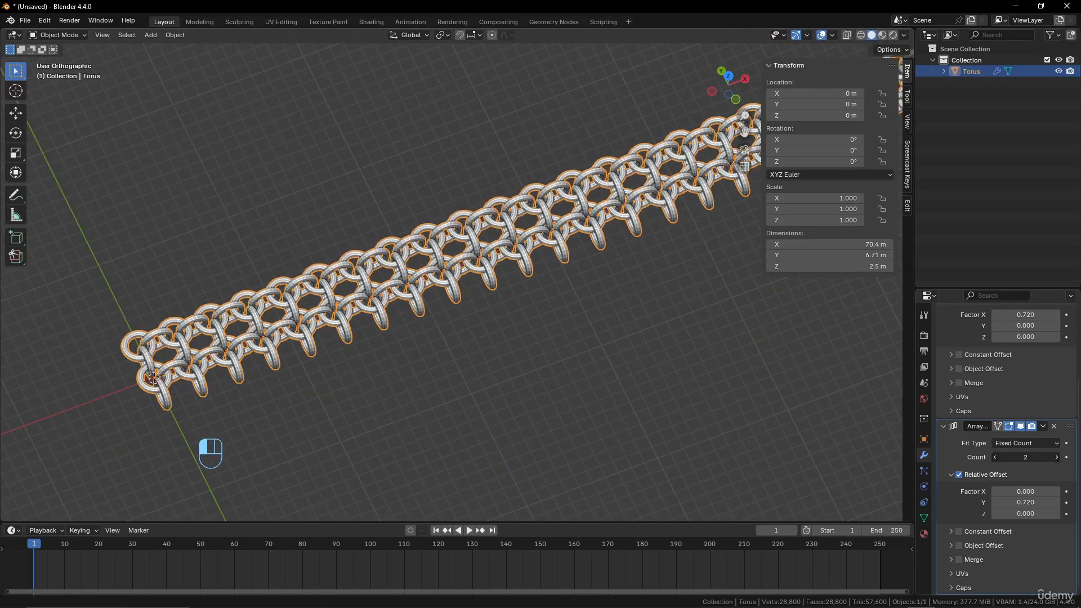
pyautogui.write('20')
pyautogui.press('Return')
# Examine the sheet of linked rings from several angles and distances
pyautogui.scroll(-6, 527, 350)
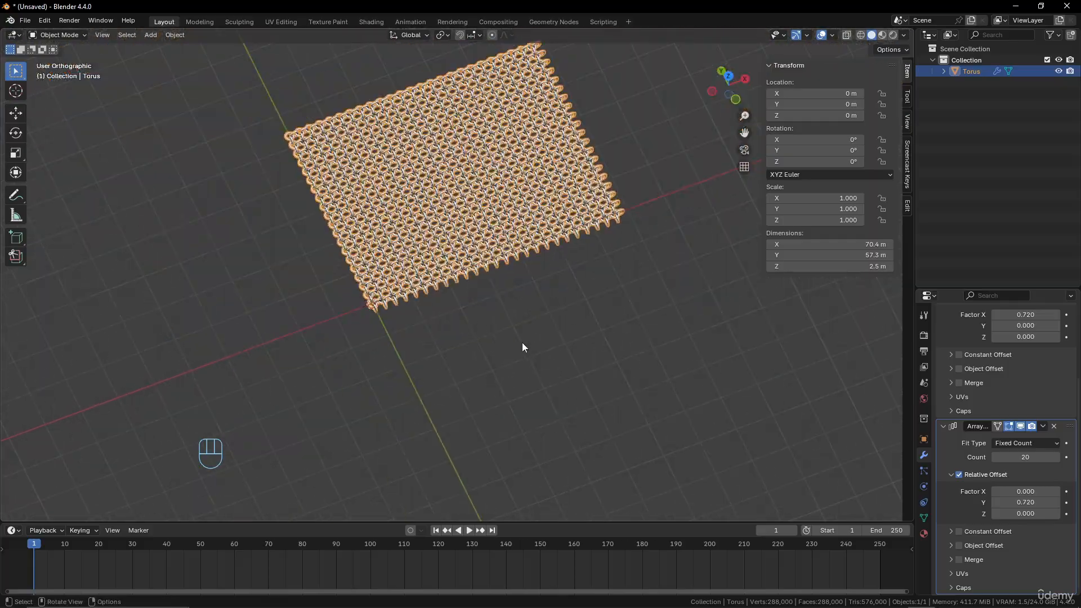
pyautogui.scroll(3, 446, 316)
pyautogui.keyDown('shift'); pyautogui.moveTo(447, 319); pyautogui.dragTo(535, 479, button='middle'); pyautogui.keyUp('shift')
pyautogui.scroll(-4, 524, 416)
pyautogui.moveTo(519, 384); pyautogui.dragTo(404, 256, button='middle')
pyautogui.scroll(4, 607, 370)
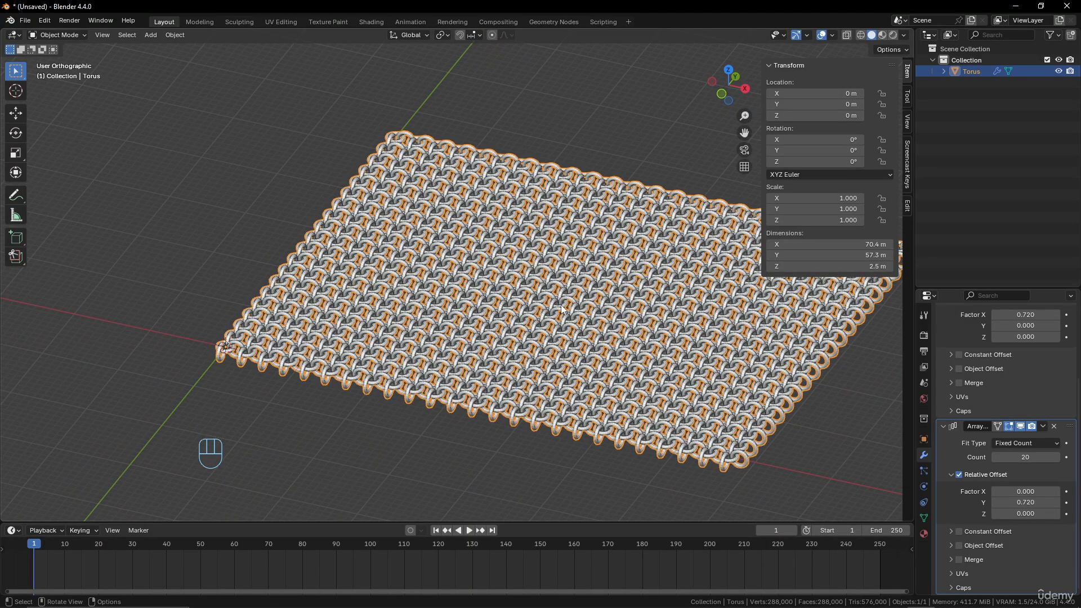
pyautogui.scroll(-3, 467, 310)
pyautogui.scroll(2, 467, 311)
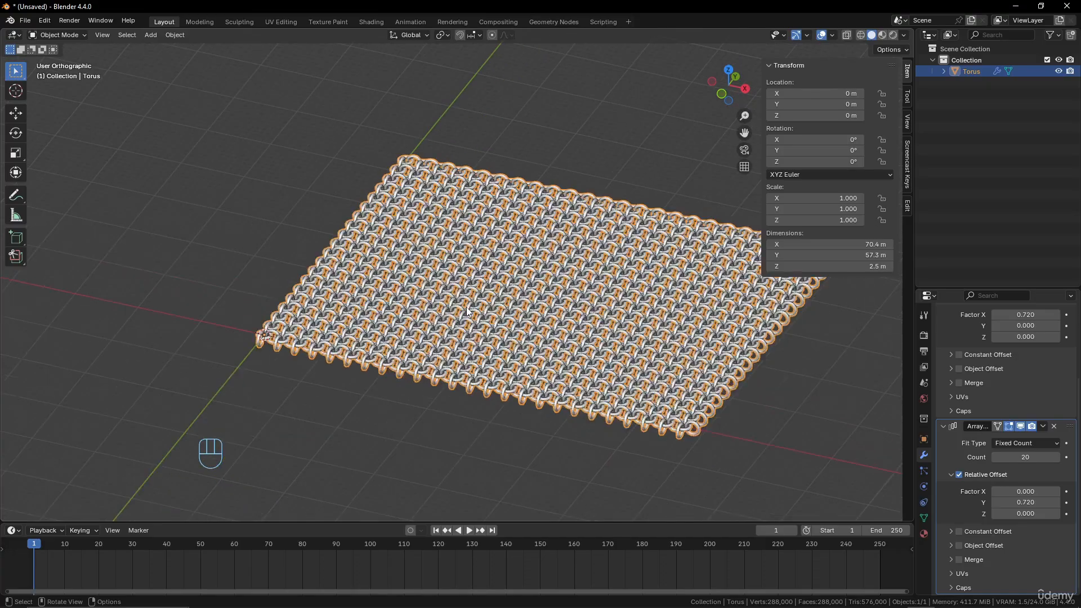
pyautogui.scroll(2, 542, 330)
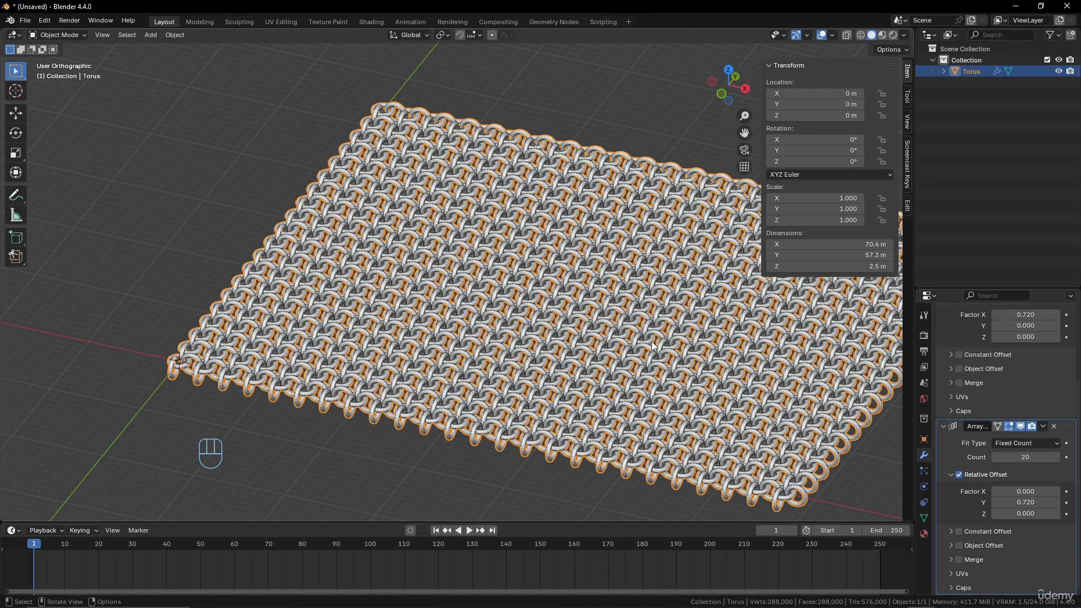
# Apply both Array modifiers to the sheet of linked rings
pyautogui.scroll(5, 1027, 411)
pyautogui.click(1043, 353)
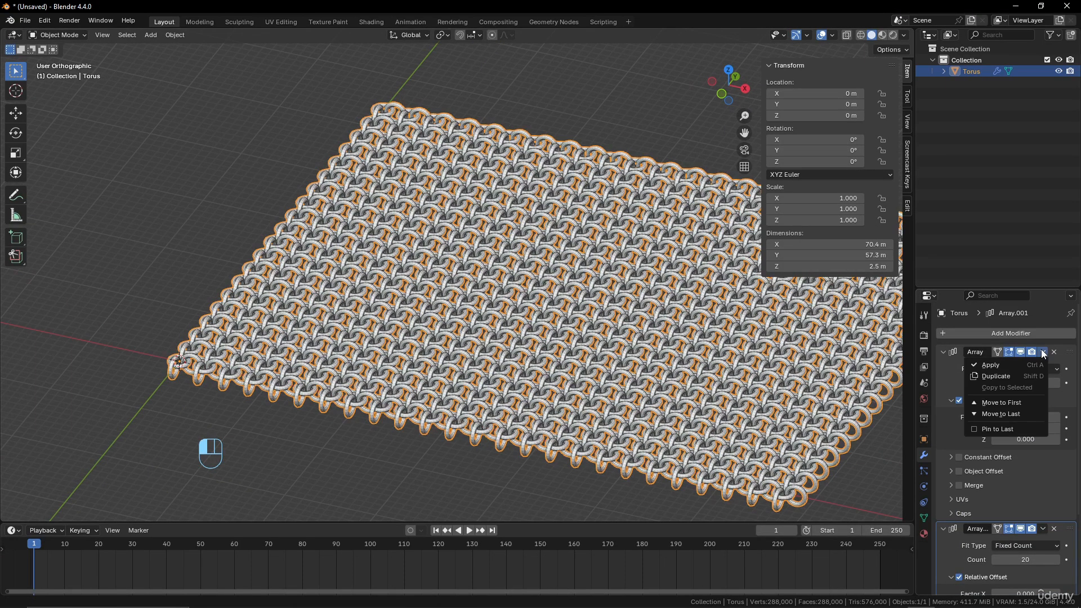
pyautogui.click(1021, 365)
pyautogui.click(1043, 353)
pyautogui.click(1022, 363)
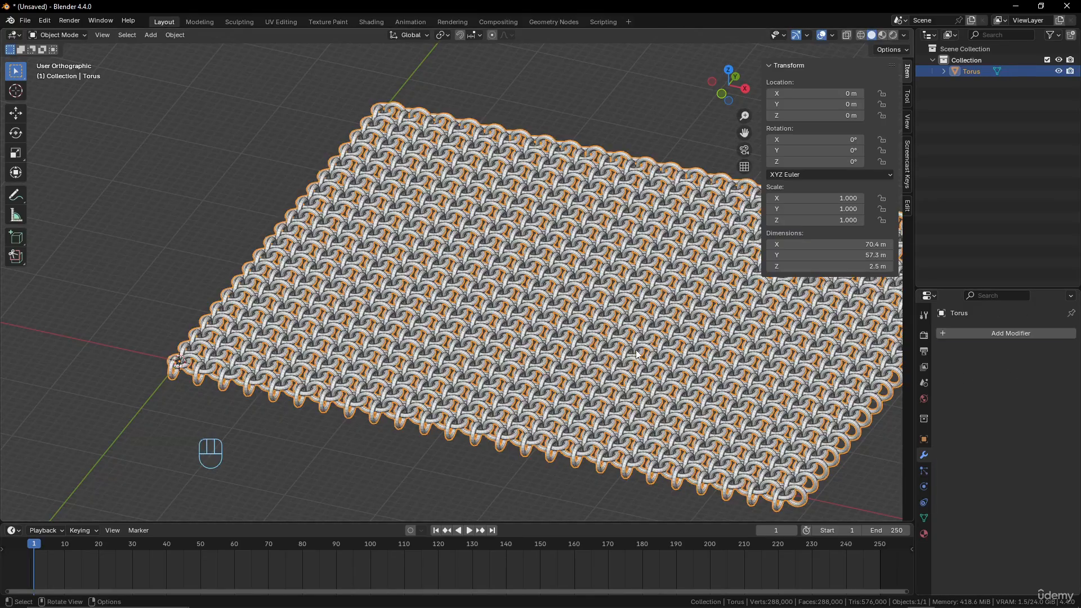
# Inspect the applied ring geometry in Edit Mode and return to Object Mode
pyautogui.moveTo(637, 355); pyautogui.dragTo(590, 353, button='middle')
pyautogui.press('Tab')
pyautogui.scroll(2, 586, 354)
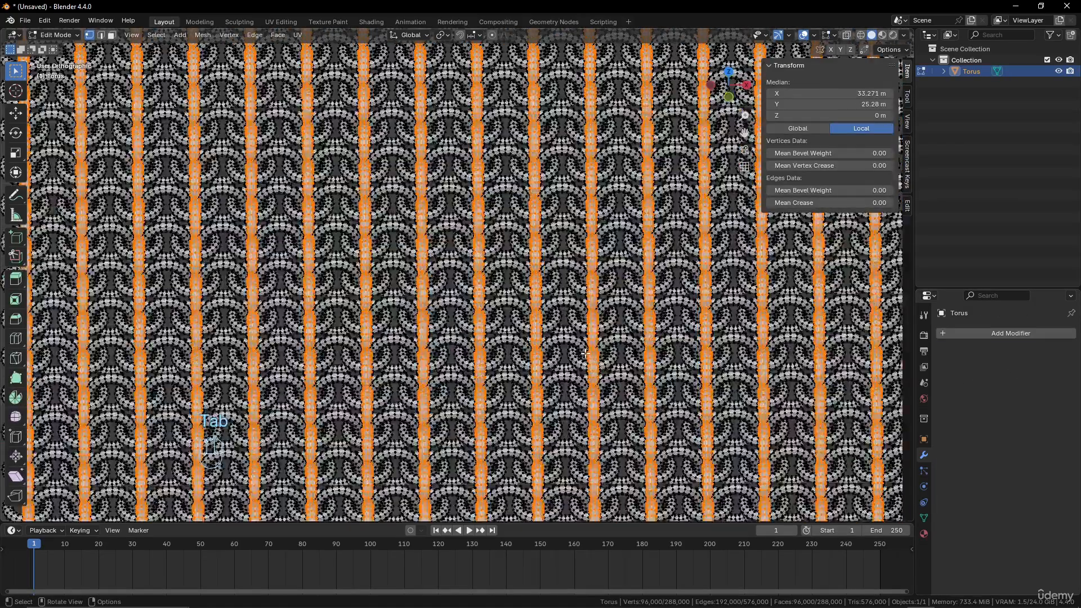
pyautogui.scroll(4, 585, 353)
pyautogui.scroll(-6, 567, 339)
pyautogui.press('Tab')
pyautogui.scroll(-4, 568, 339)
# Add a plane mesh to the scene at the corner of the ring sheet
pyautogui.keyDown('shift'); pyautogui.moveTo(490, 283); pyautogui.dragTo(635, 365, button='middle'); pyautogui.keyUp('shift')
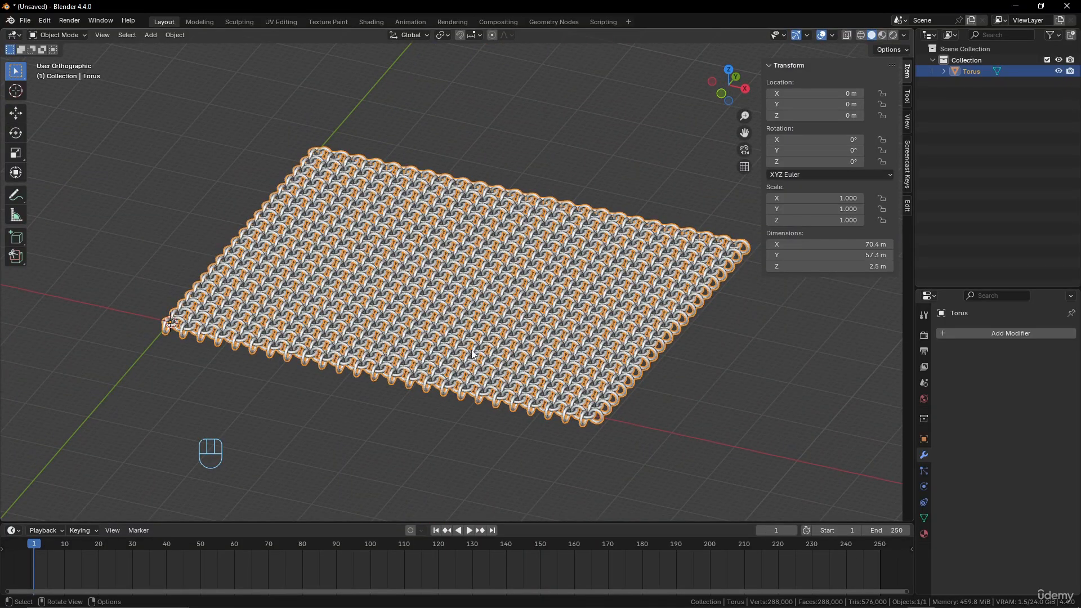
pyautogui.scroll(-3, 472, 334)
pyautogui.hotkey('shift', 'a')
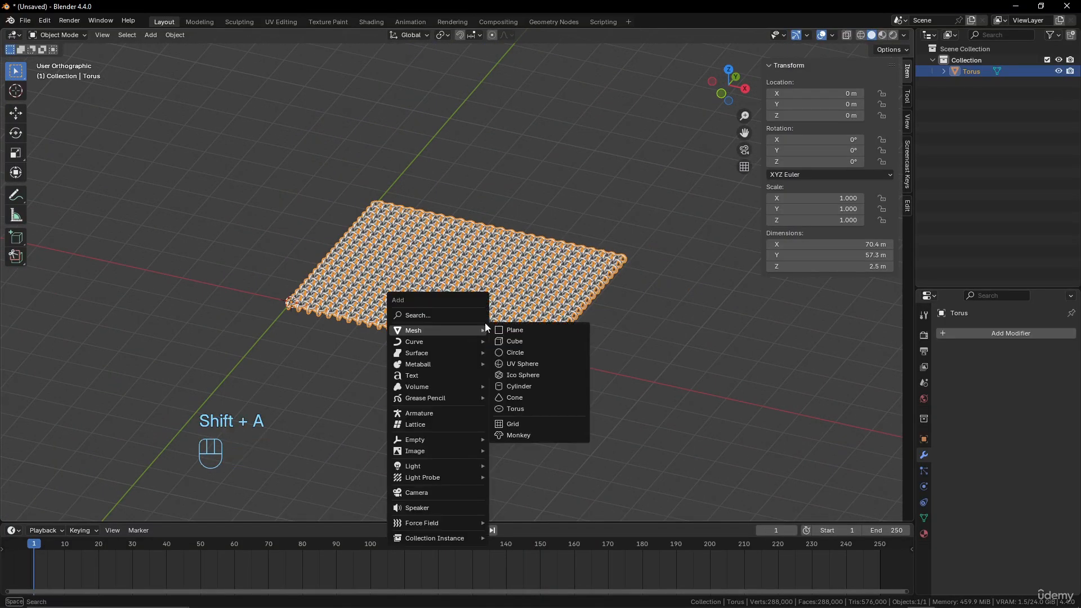
pyautogui.hotkey('shift', 'a')
pyautogui.moveTo(493, 290)
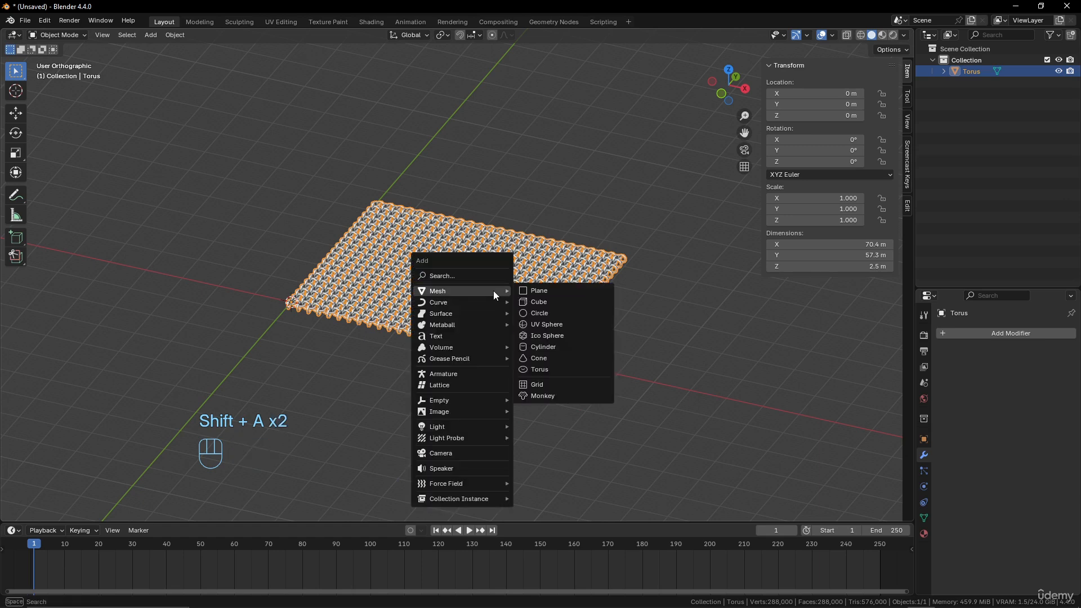
pyautogui.click(563, 291)
# In Edit Mode, scale the plane up uniformly by about 9 and again by about 2.55
pyautogui.moveTo(458, 317); pyautogui.dragTo(459, 339, button='middle')
pyautogui.press('Tab')
pyautogui.scroll(-3, 458, 338)
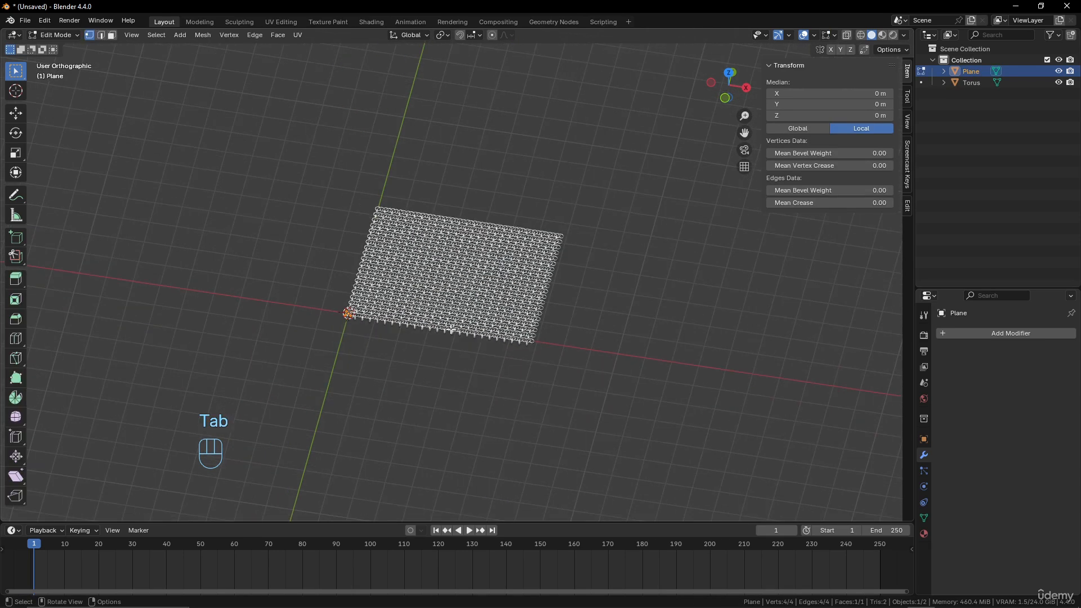
pyautogui.press('s')
pyautogui.click(615, 319)
pyautogui.press('s')
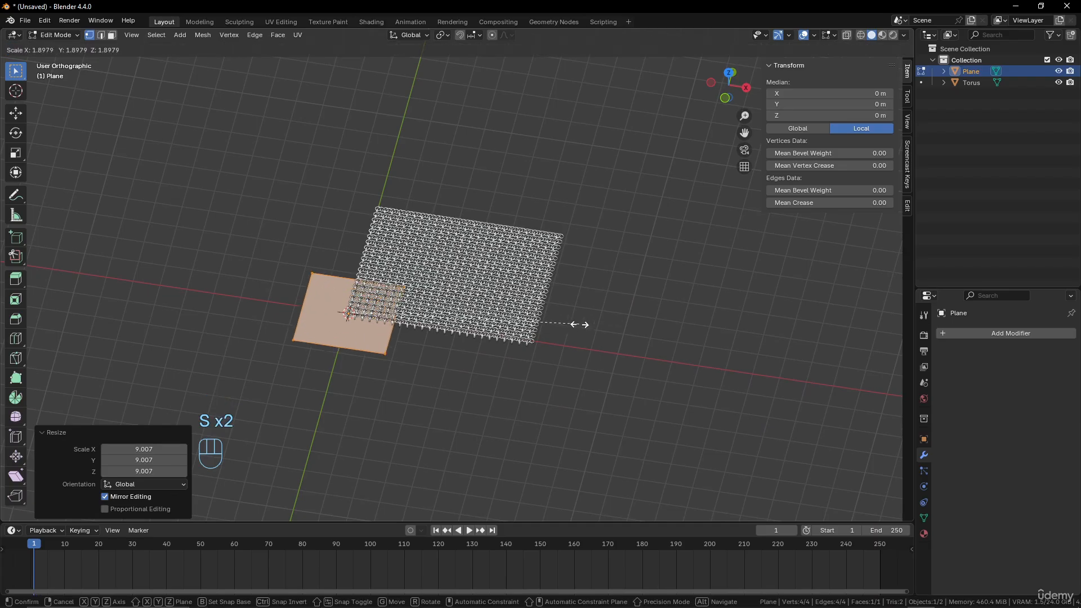
pyautogui.click(659, 328)
# From the top view, move the plane's geometry about 34 m along X and 26.2 m along Y over the ring sheet
pyautogui.press('KP_7')
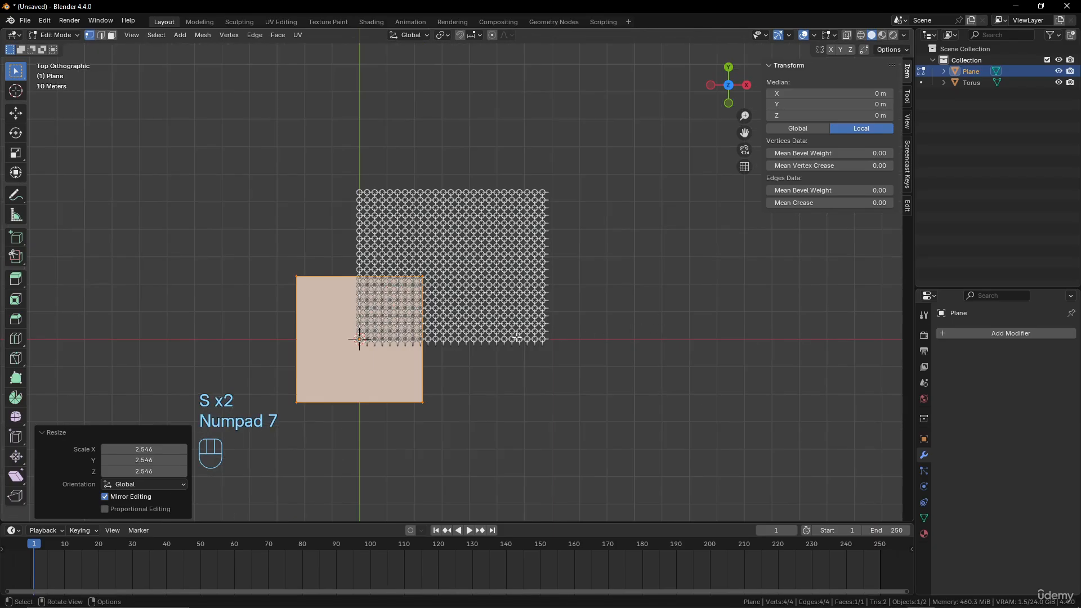
pyautogui.press('g')
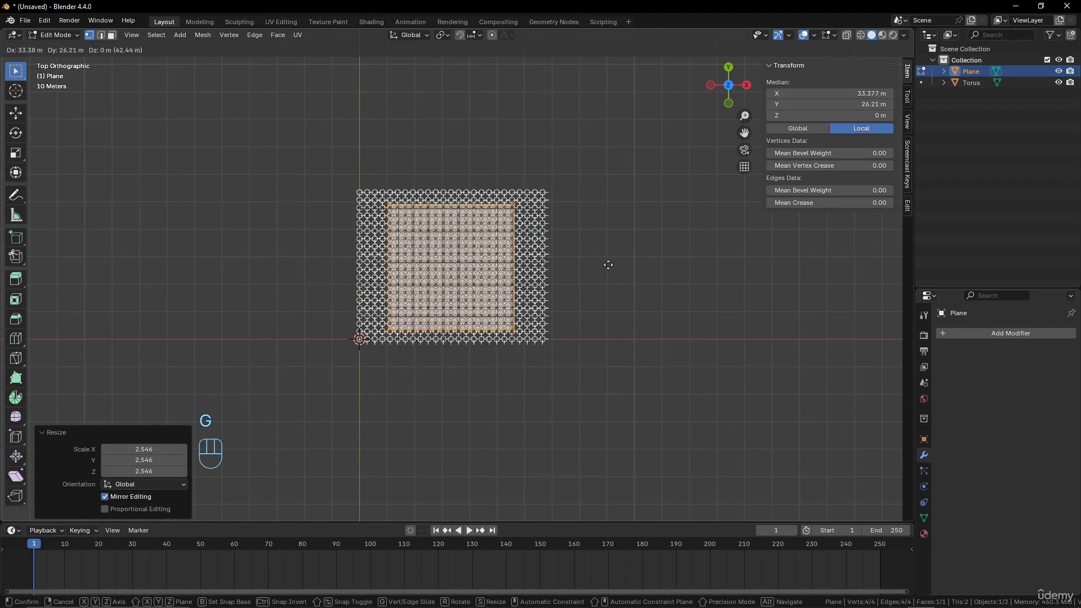
pyautogui.click(609, 264)
# Scale the plane by about 1.57 along X and shift it about -0.61 m along X to cover the sheet's width
pyautogui.press('s')
pyautogui.press('x')
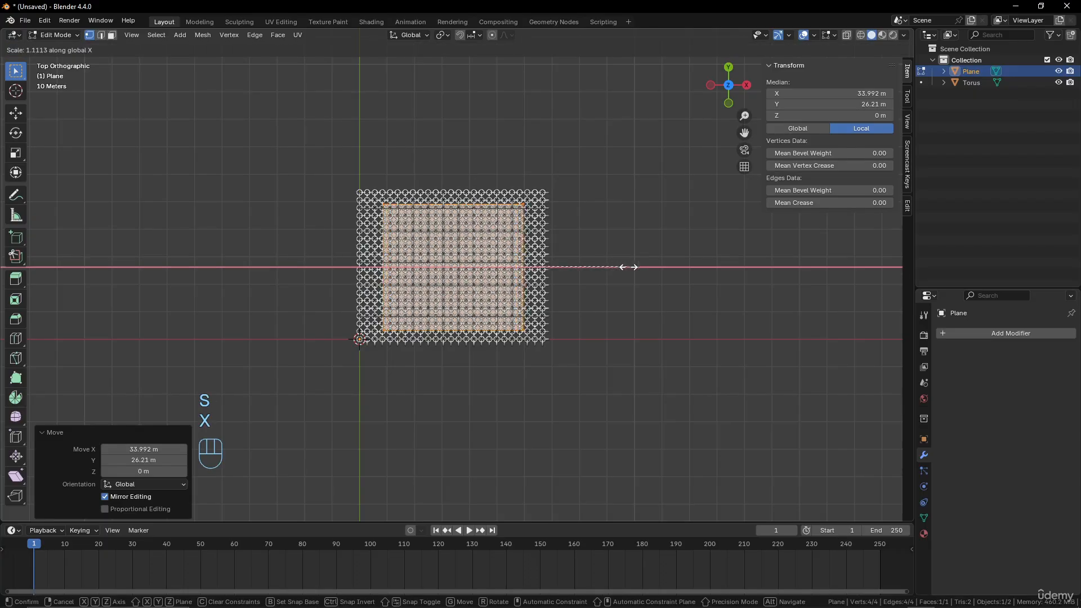
pyautogui.press('g')
pyautogui.click(697, 276)
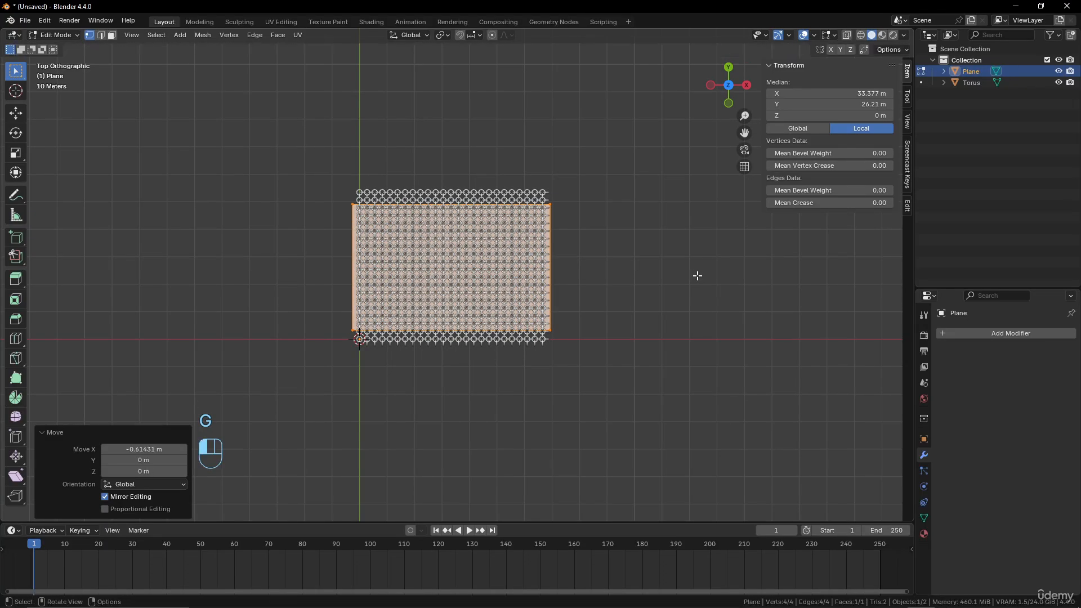
# Scale the plane by about 1.29 along Y to cover the full depth of the ring sheet
pyautogui.press('s')
pyautogui.press('y')
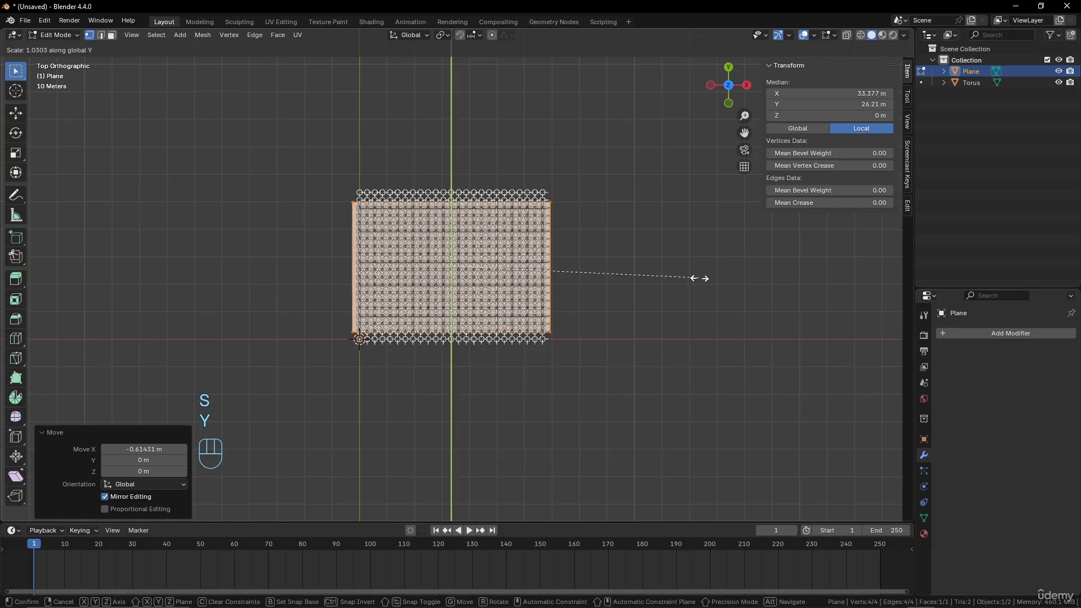
pyautogui.click(762, 289)
# Subdivide the plane covering the ring sheet with one cut
pyautogui.scroll(1, 527, 268)
pyautogui.keyDown('shift'); pyautogui.moveTo(526, 268); pyautogui.dragTo(530, 288, button='middle'); pyautogui.keyUp('shift')
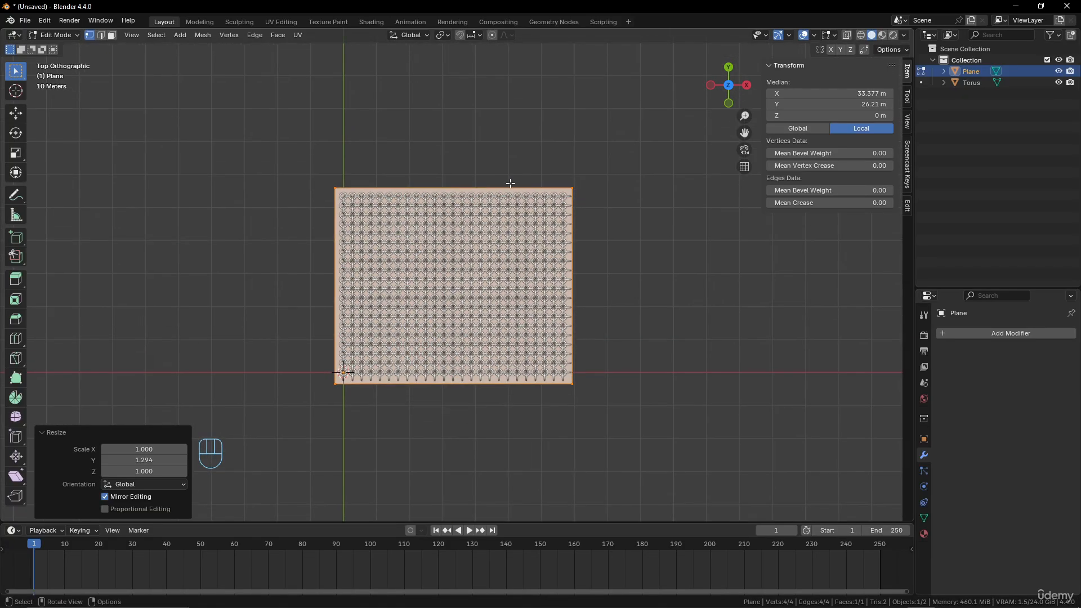
pyautogui.rightClick(502, 171)
pyautogui.click(482, 187)
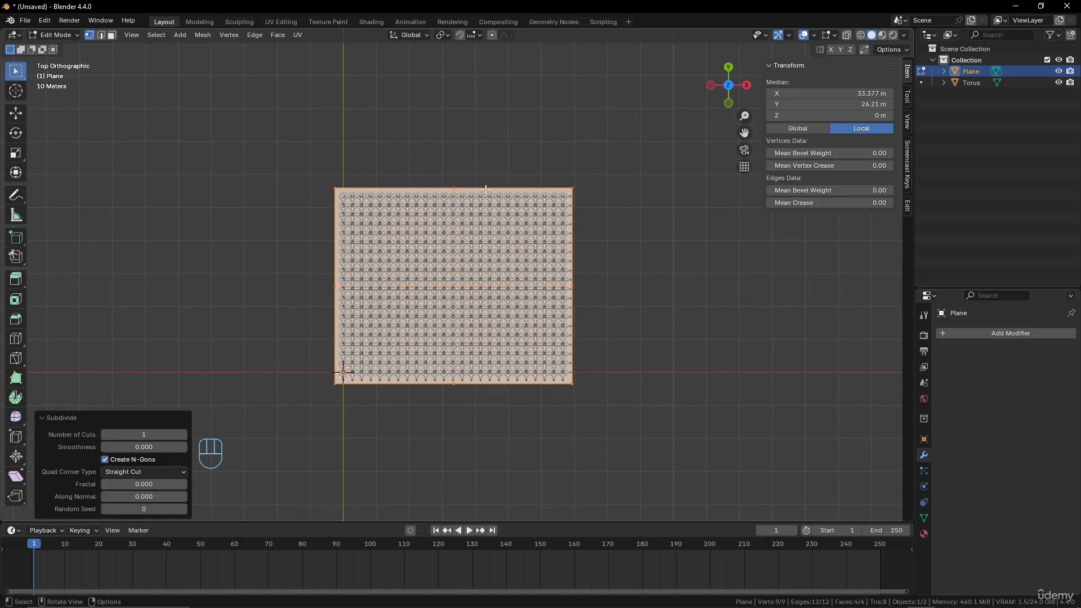
# Repeat the one-cut subdivision of the plane four more times and return to Object Mode
pyautogui.hotkey('shift', 'r')
pyautogui.hotkey('shift', 'r')
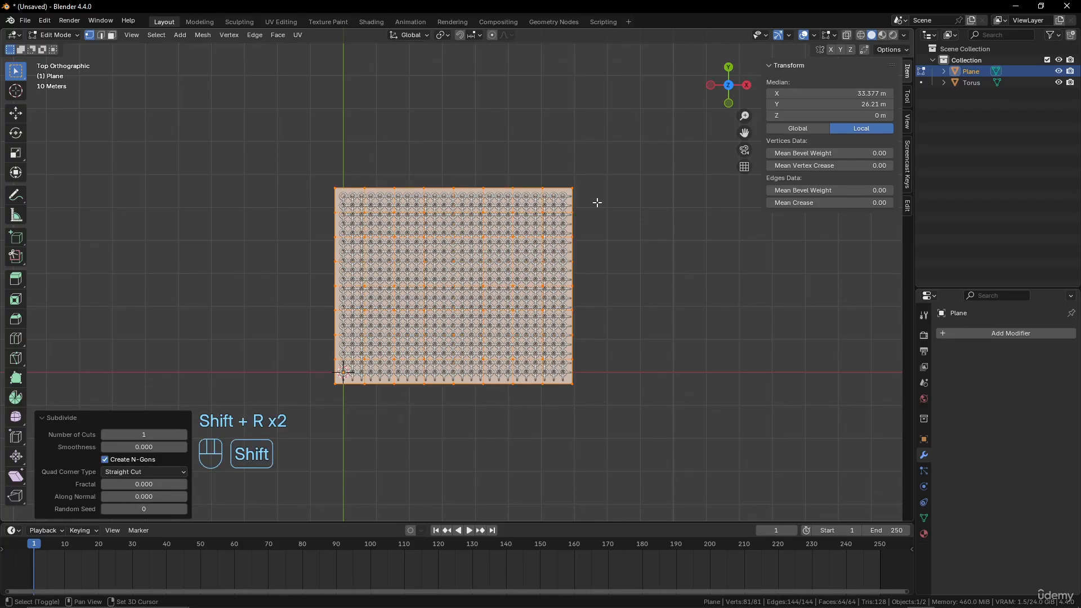
pyautogui.hotkey('shift', 'r')
pyautogui.moveTo(545, 292); pyautogui.dragTo(542, 228, button='middle')
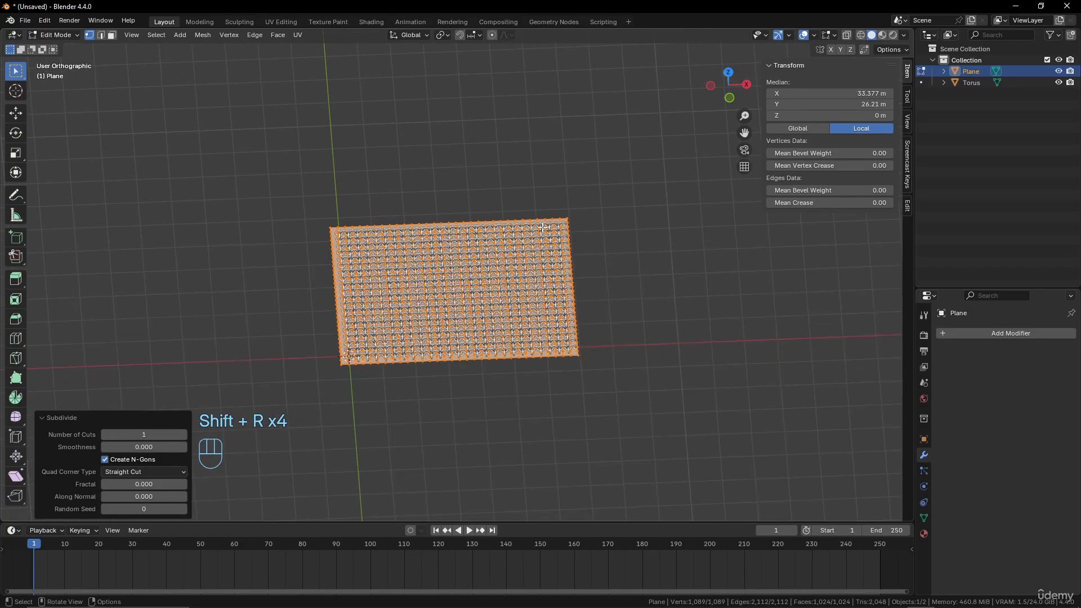
pyautogui.press('Tab')
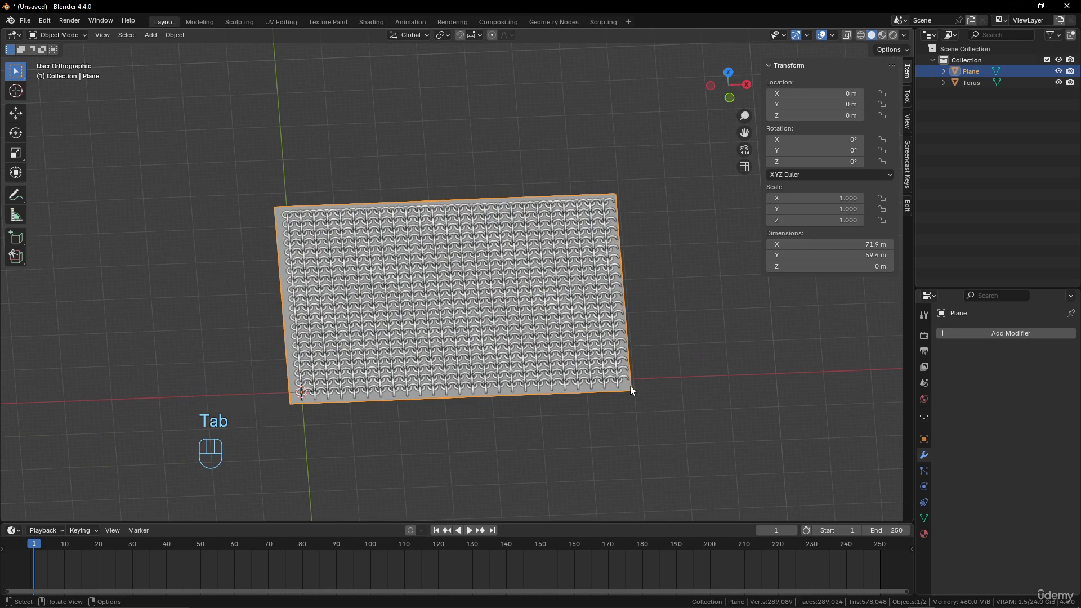
# Shift the plane about 0.59 m along X to centre it under the ring sheet
pyautogui.press('g')
pyautogui.press('x')
pyautogui.click(643, 347)
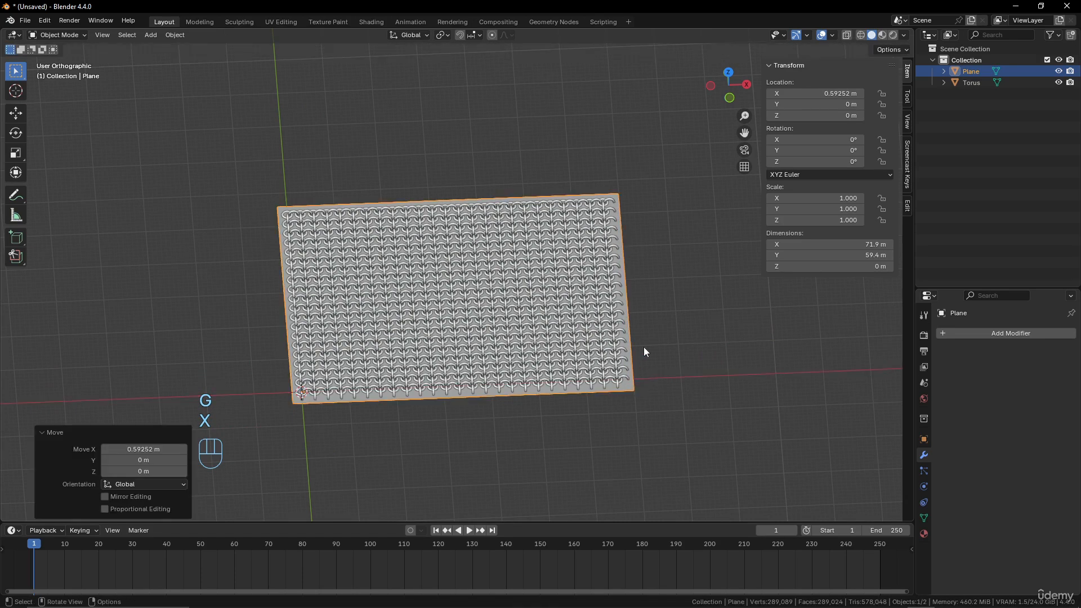
pyautogui.scroll(2, 650, 373)
pyautogui.moveTo(643, 347)
pyautogui.mouseDown(button='middle')
pyautogui.moveTo(650, 373)
pyautogui.moveTo(651, 351)
pyautogui.mouseUp(button='middle')
# Add a Surface Deform modifier to the torus ring sheet and pick the plane as its target
pyautogui.click(653, 321)
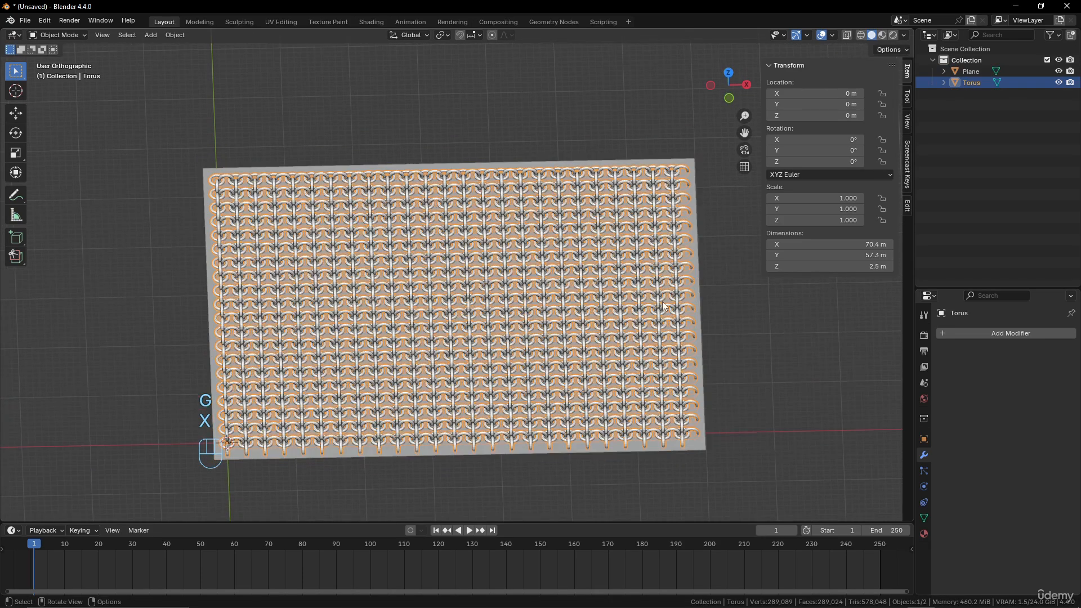
pyautogui.click(1029, 332)
pyautogui.moveTo(1029, 333)
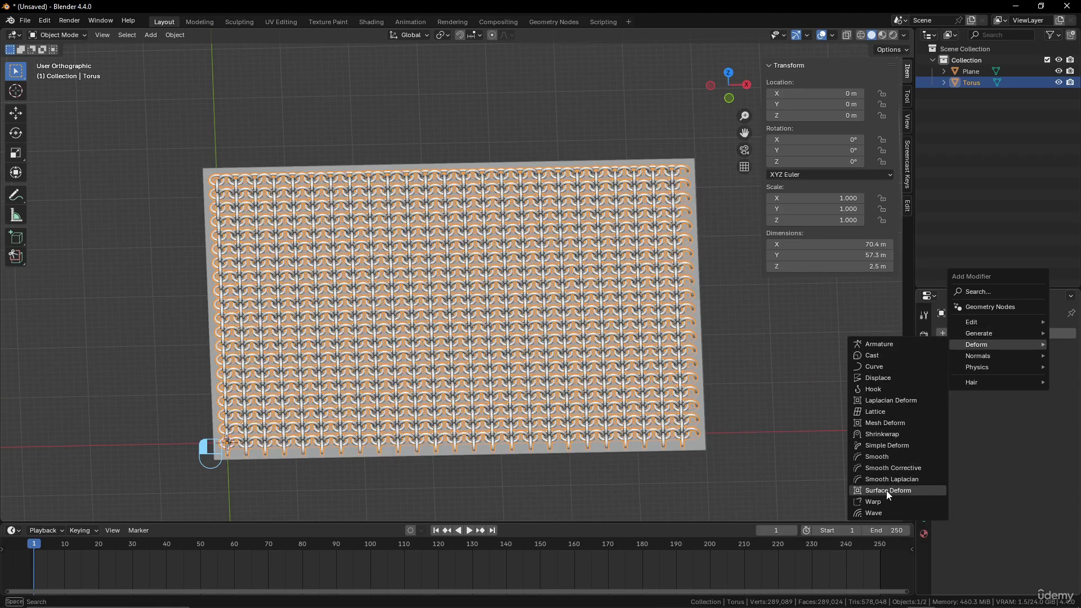
pyautogui.click(887, 492)
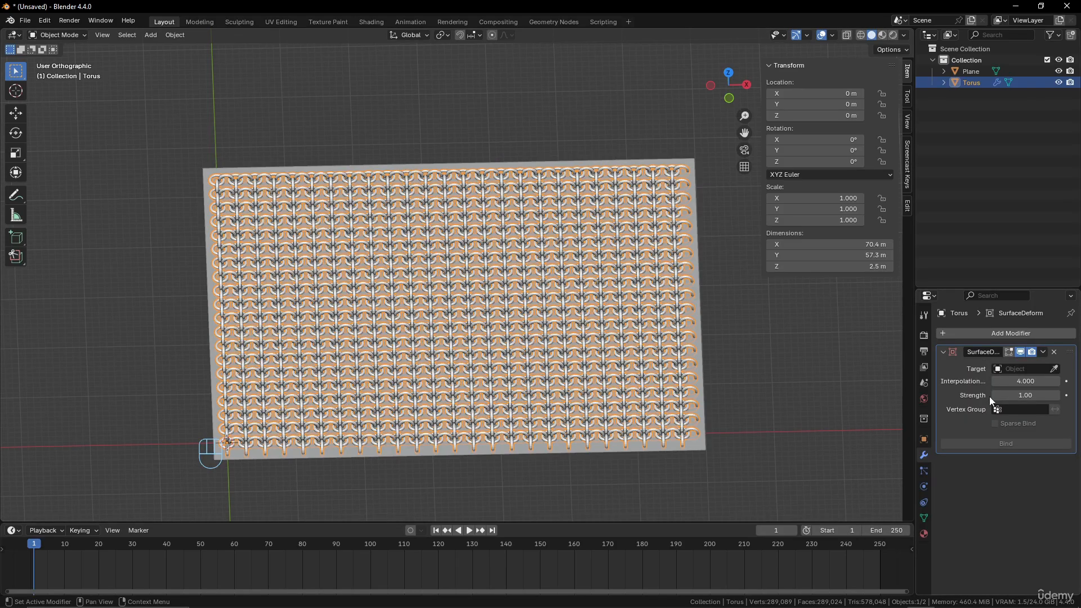
pyautogui.click(1054, 369)
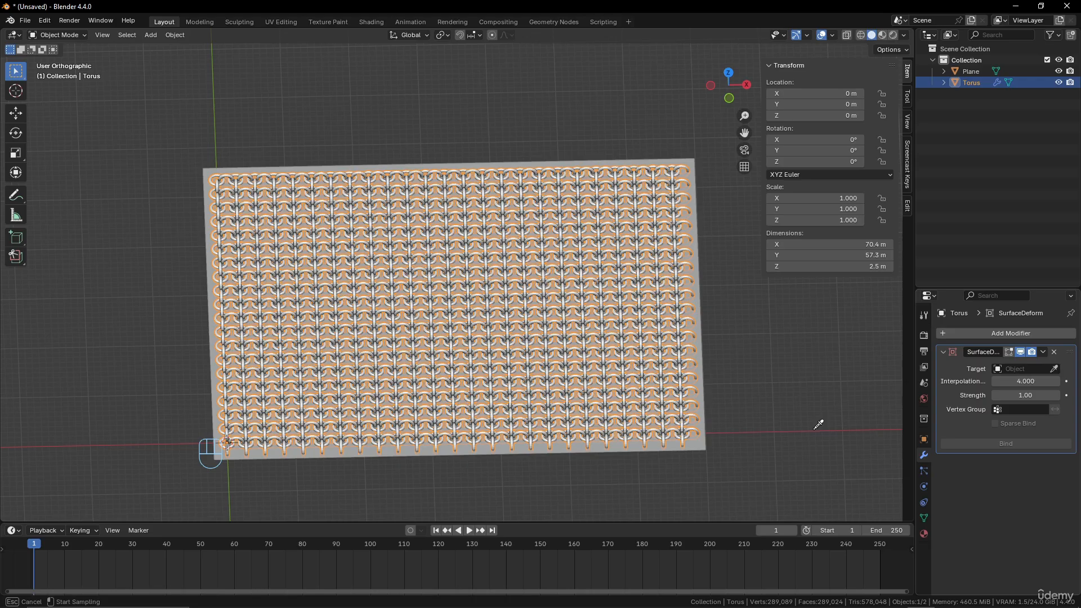
pyautogui.click(707, 443)
pyautogui.click(708, 447)
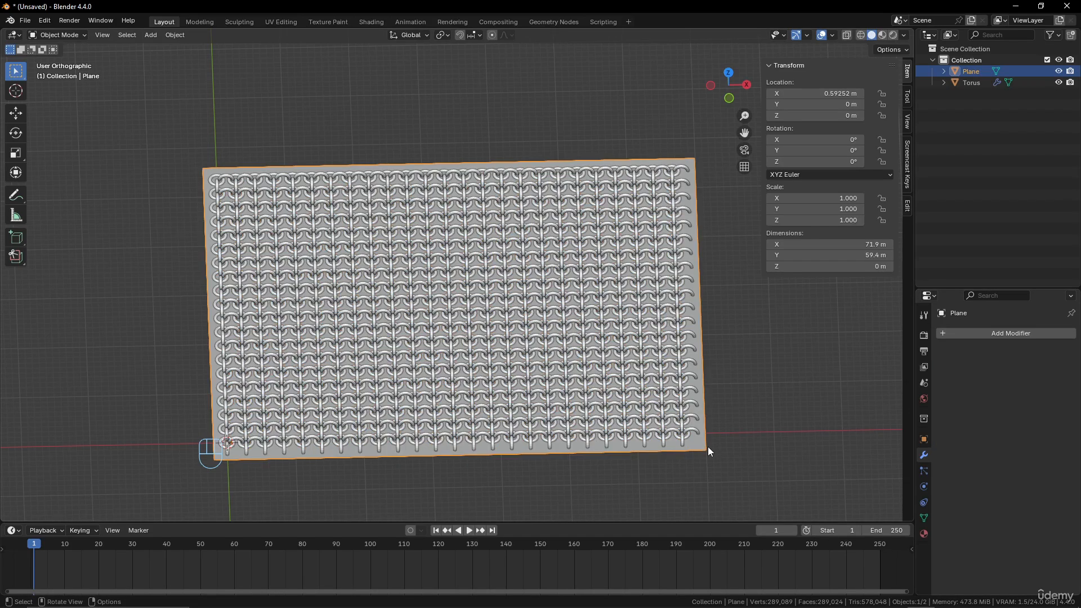
pyautogui.press('Tab')
pyautogui.click(707, 449)
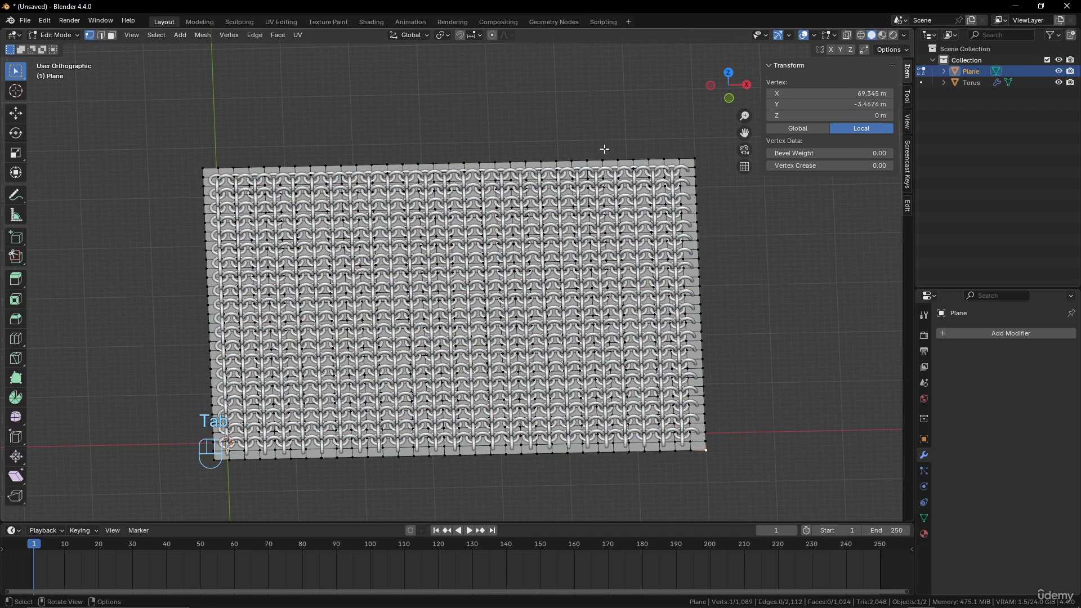
pyautogui.scroll(-4, 688, 350)
pyautogui.moveTo(687, 349); pyautogui.dragTo(736, 347, button='middle')
pyautogui.press('g')
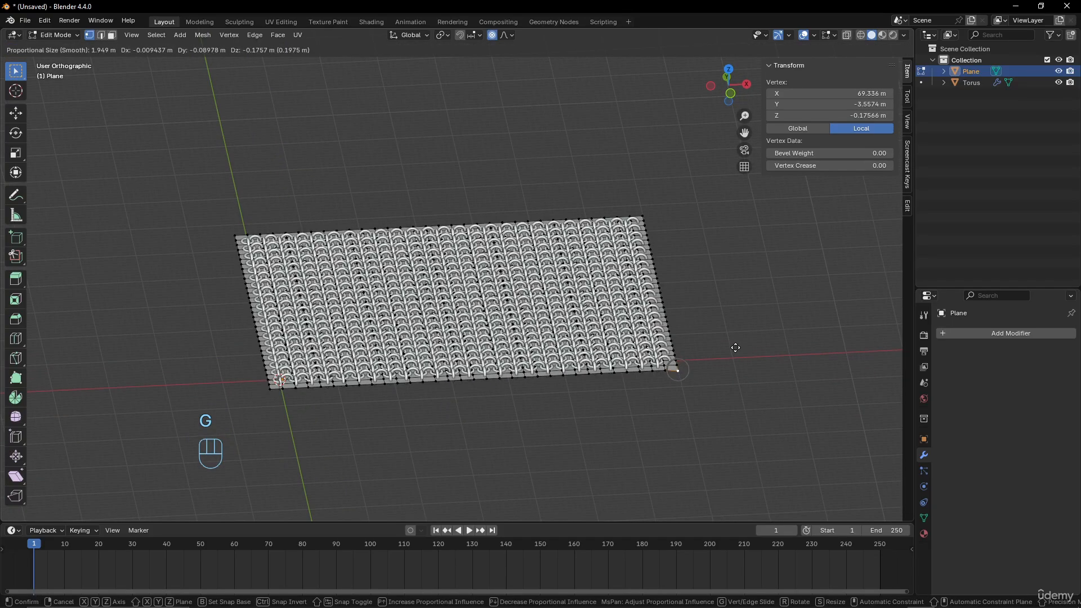
pyautogui.rightClick(733, 370)
pyautogui.scroll(-1, 734, 371)
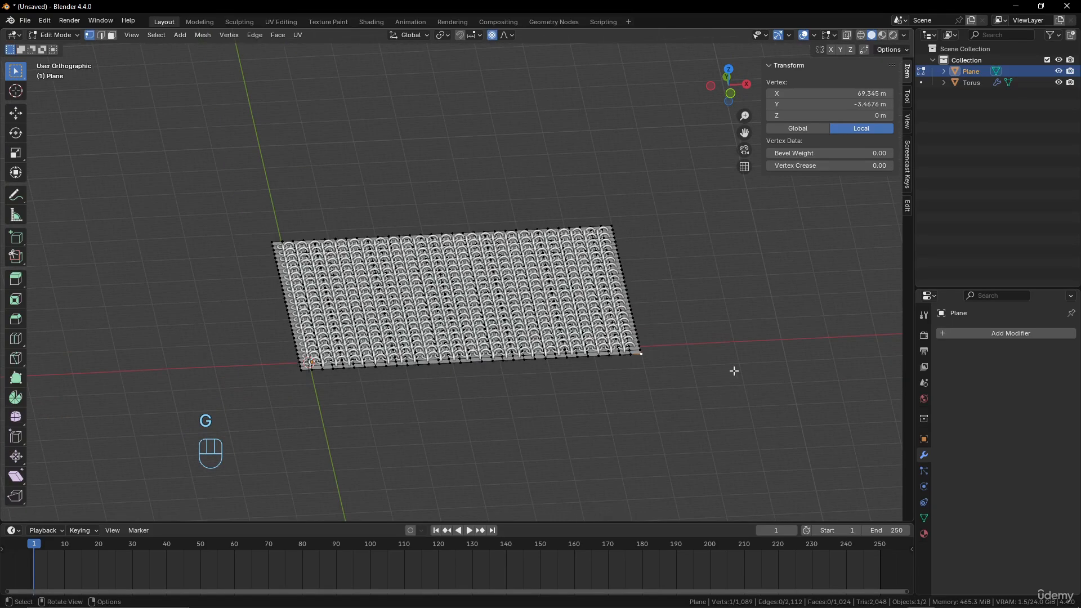
pyautogui.press('Tab')
# Bind the ring sheet to the plane in its Surface Deform modifier
pyautogui.scroll(2, 704, 363)
pyautogui.click(697, 360)
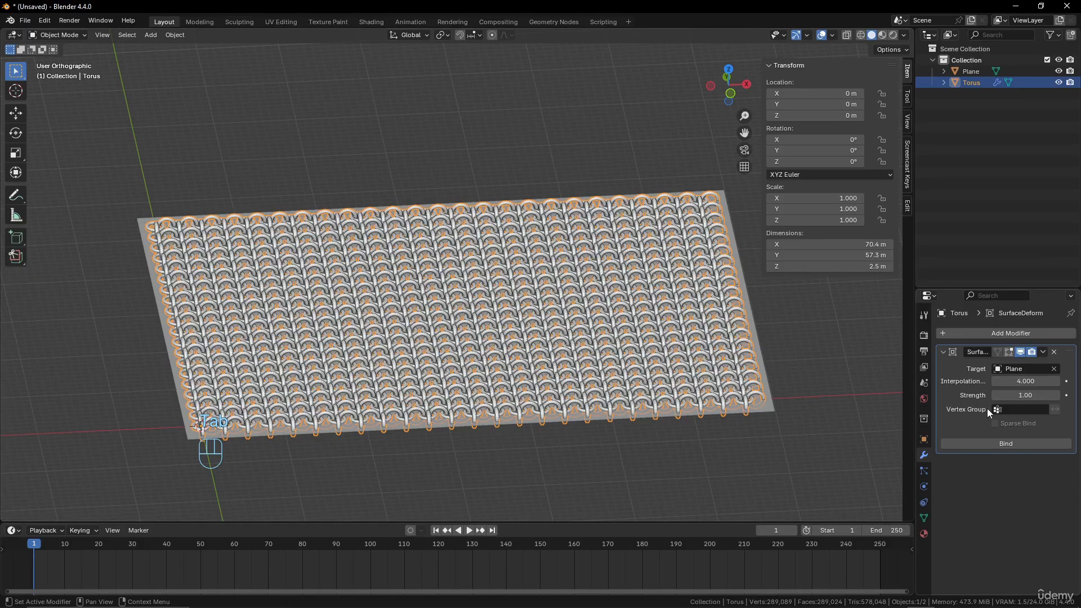
pyautogui.click(1006, 442)
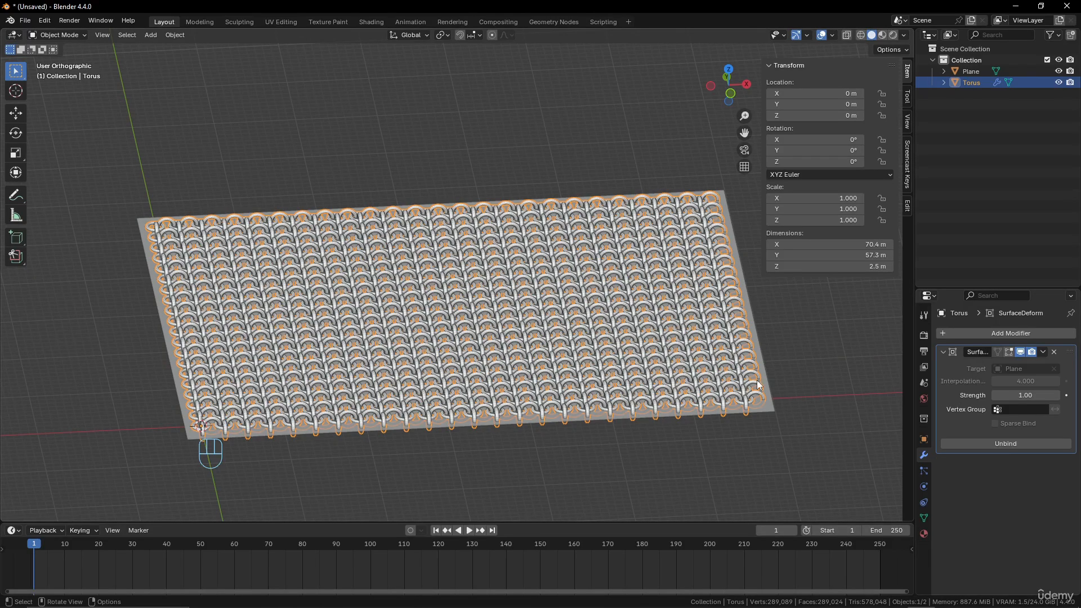
# Try pulling the plane's corner vertex outward with smooth proportional editing at a radius of about 45 m
pyautogui.click(774, 407)
pyautogui.press('Tab')
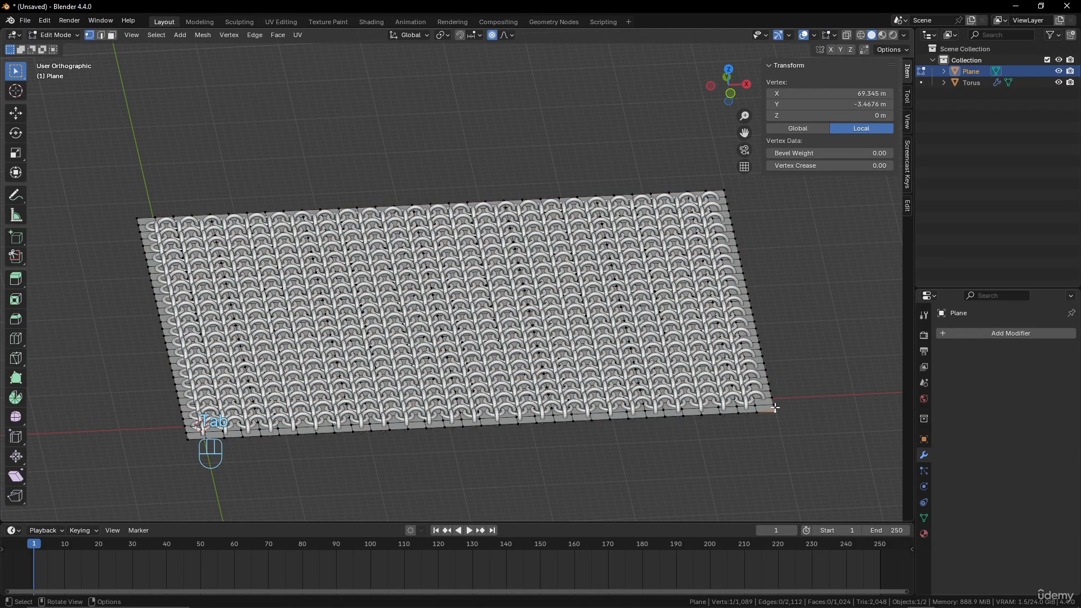
pyautogui.scroll(-2, 779, 401)
pyautogui.press('g')
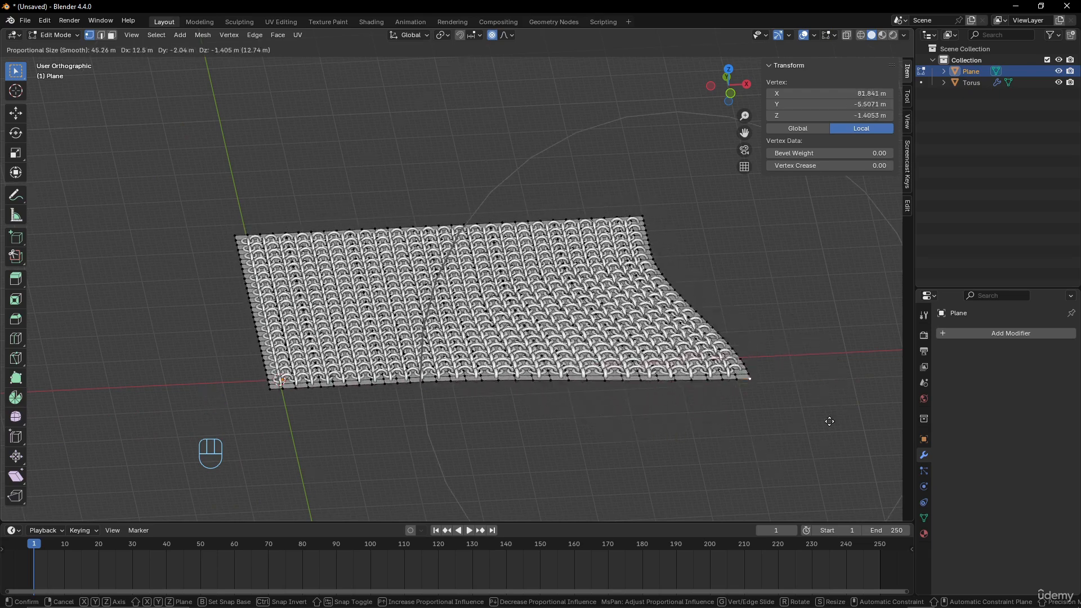
pyautogui.rightClick(751, 397)
pyautogui.moveTo(751, 396); pyautogui.dragTo(677, 357, button='middle')
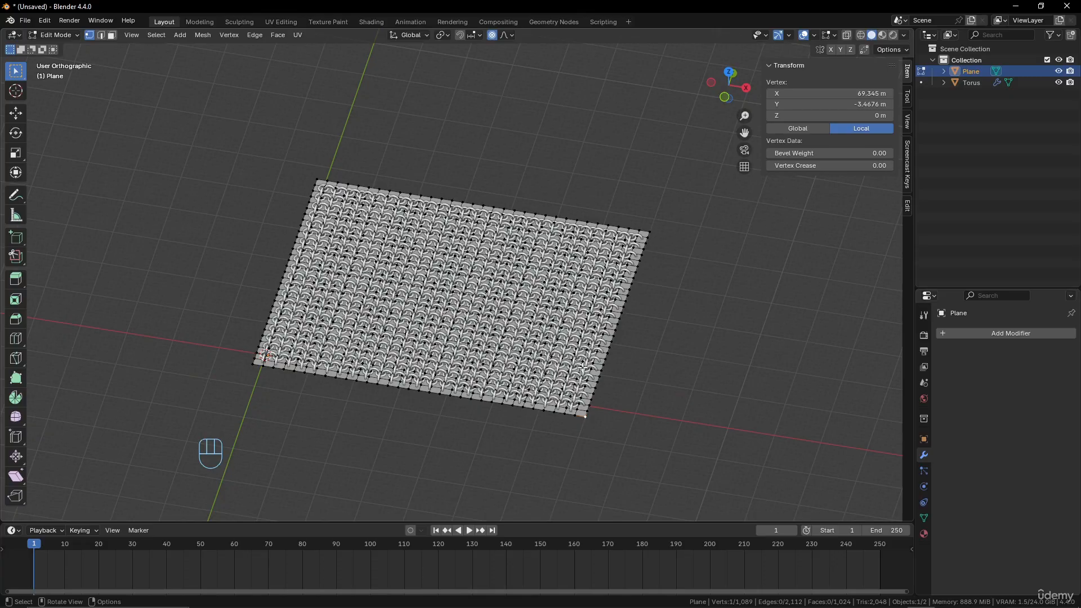
pyautogui.scroll(-2, 583, 368)
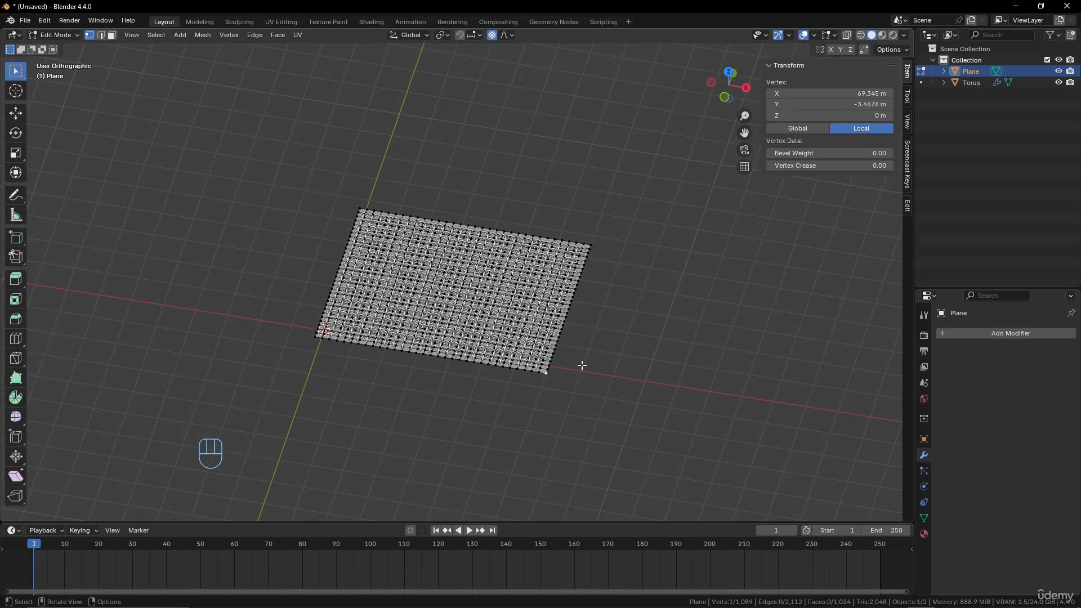
pyautogui.press('Tab')
# Add a UV sphere with 32 segments, 16 rings and a 1 m radius at the world origin
pyautogui.hotkey('shift', 'a')
pyautogui.moveTo(580, 363)
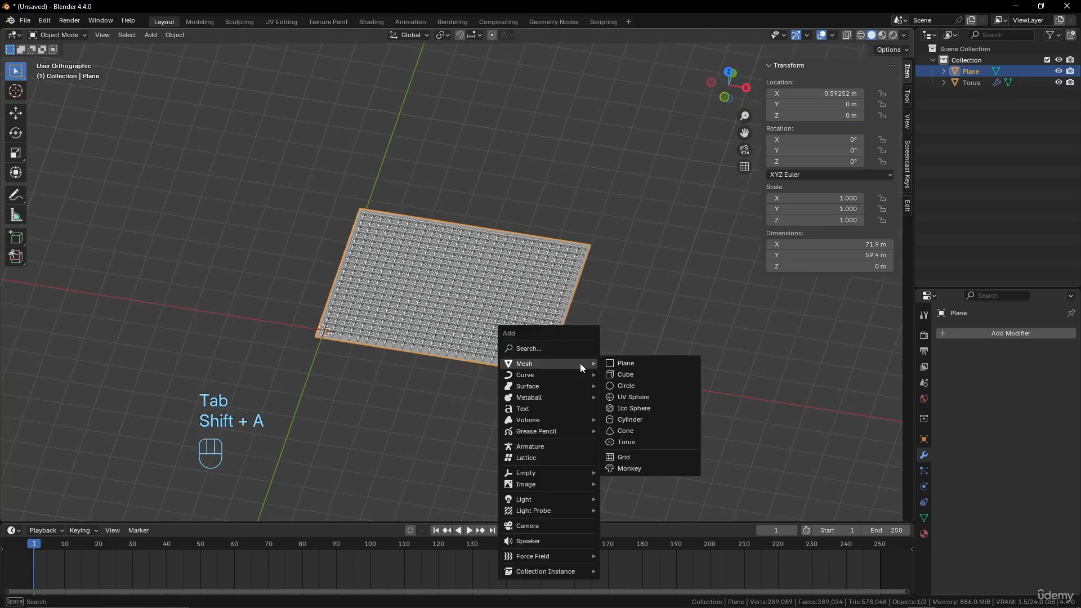
pyautogui.click(637, 399)
pyautogui.moveTo(532, 373); pyautogui.dragTo(506, 381, button='middle')
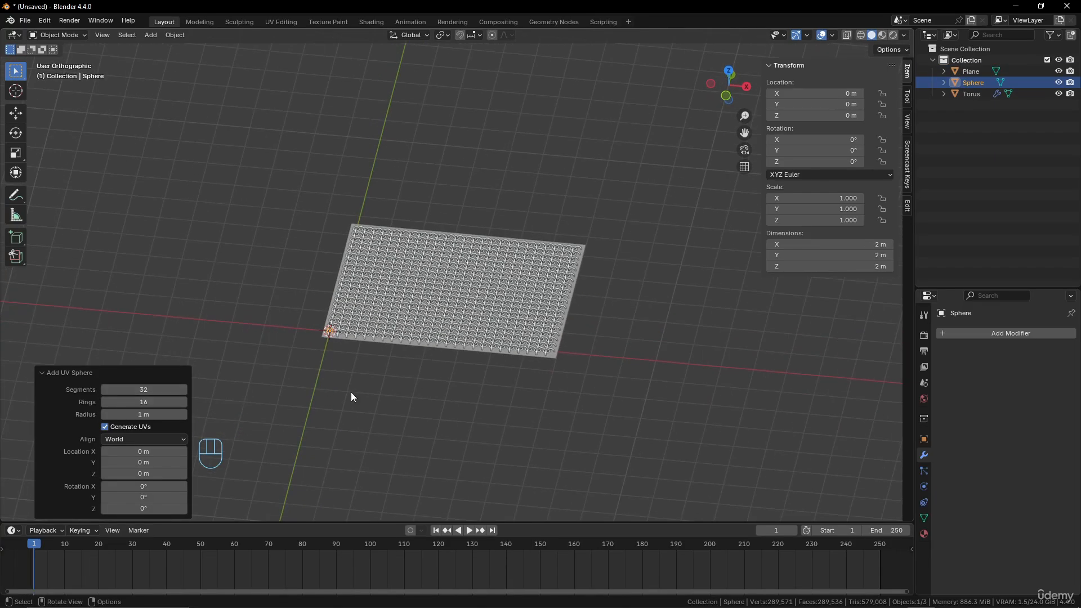
pyautogui.scroll(-3, 350, 392)
pyautogui.moveTo(354, 380); pyautogui.dragTo(360, 361, button='middle')
# Scale up the sphere's mesh in Edit Mode to about 189 m in diameter
pyautogui.press('Tab')
pyautogui.press('s')
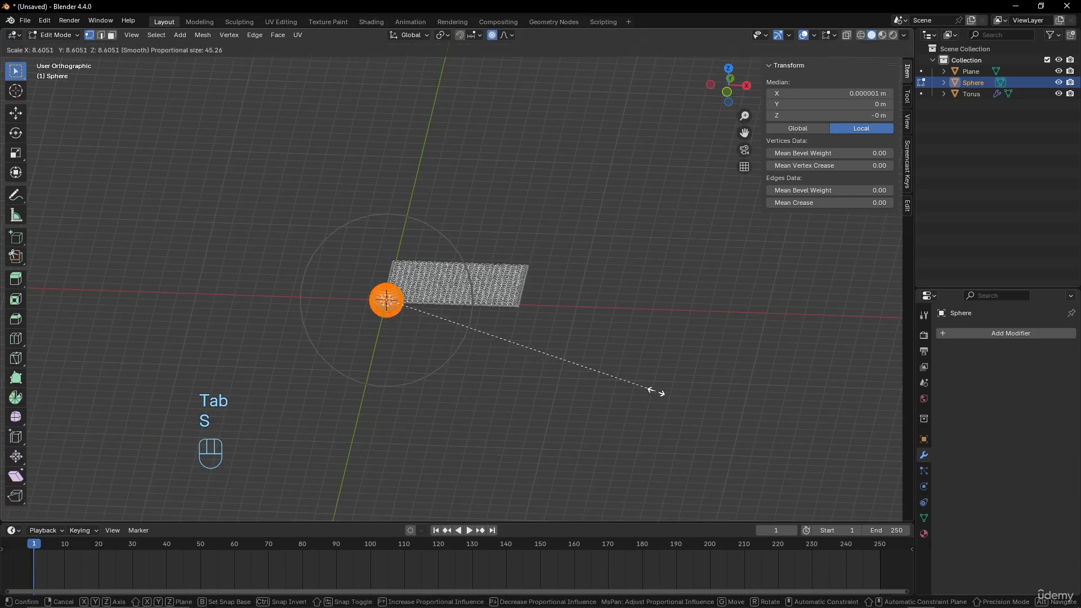
pyautogui.click(656, 391)
pyautogui.press('s')
pyautogui.click(813, 387)
pyautogui.press('s')
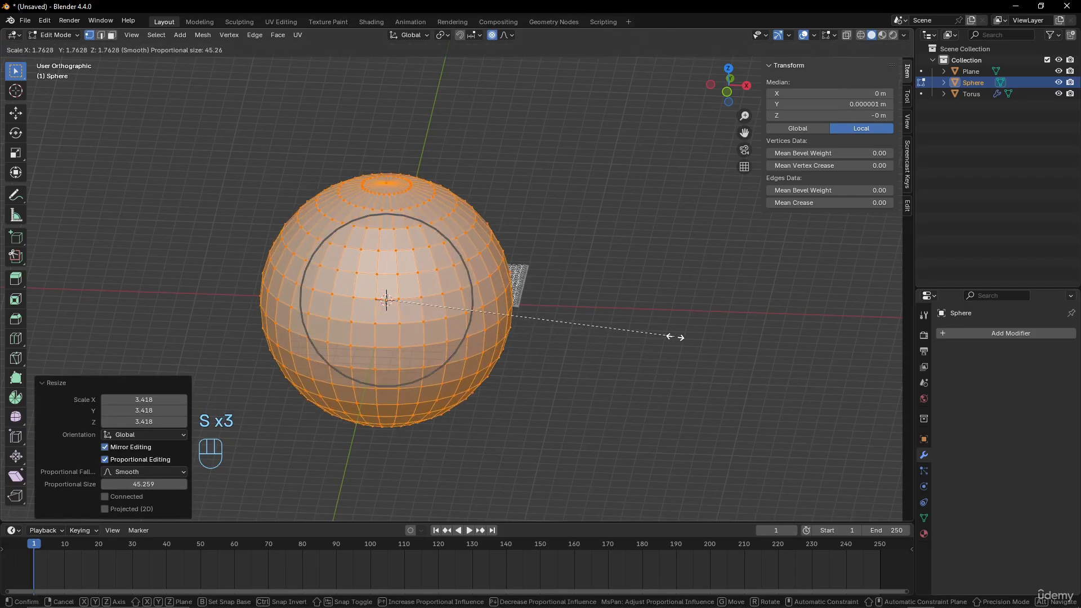
pyautogui.click(794, 345)
# Flatten the sphere's mesh along Z to about 68.6 m high and return to Object Mode
pyautogui.press('s')
pyautogui.press('z')
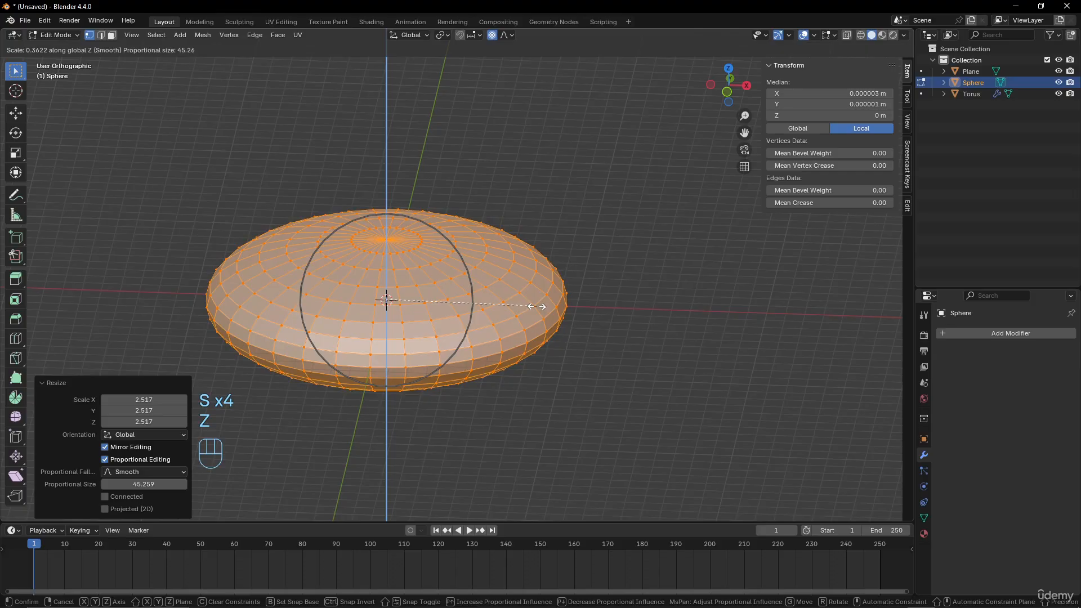
pyautogui.click(537, 307)
pyautogui.scroll(2, 596, 377)
pyautogui.press('Tab')
pyautogui.moveTo(597, 379); pyautogui.dragTo(537, 408, button='middle')
pyautogui.scroll(-1, 538, 406)
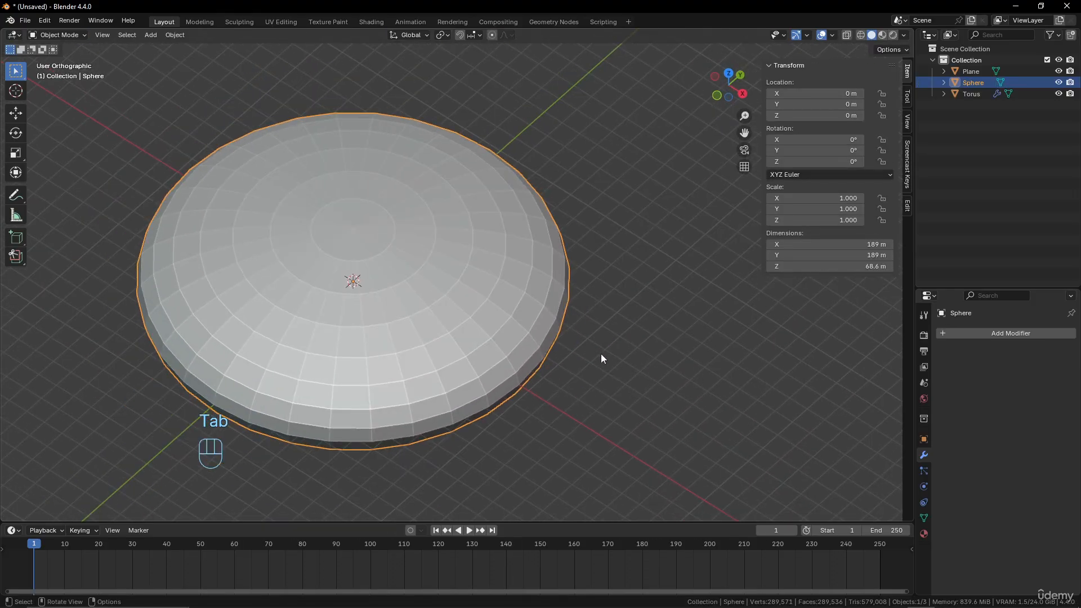
# Give the flattened sphere a level 2 Subdivision modifier and scale the object to about 0.602
pyautogui.hotkey('ctrl', '2')
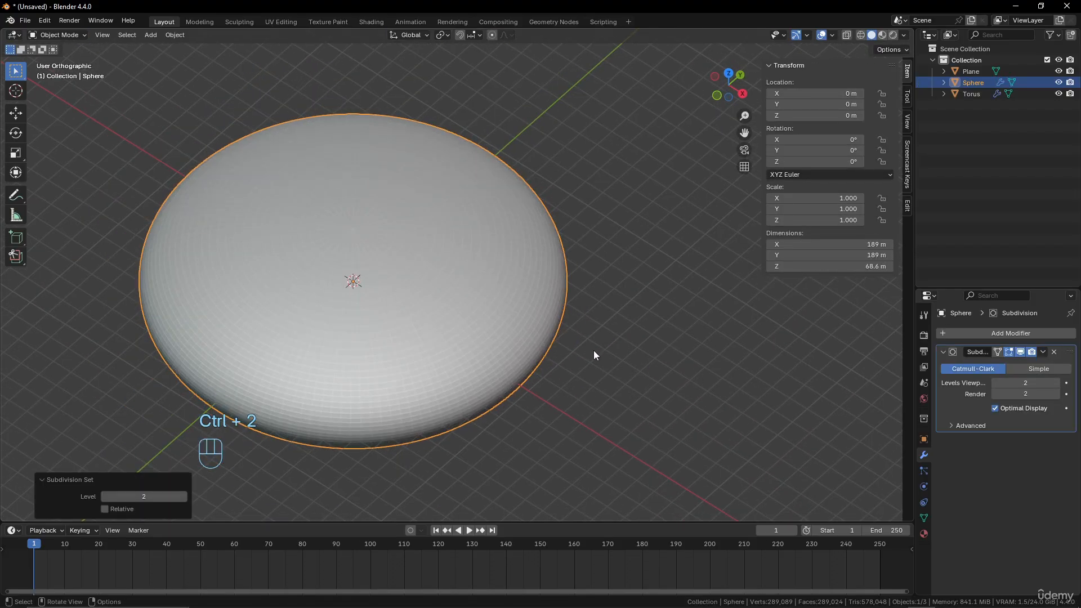
pyautogui.scroll(-2, 594, 351)
pyautogui.press('s')
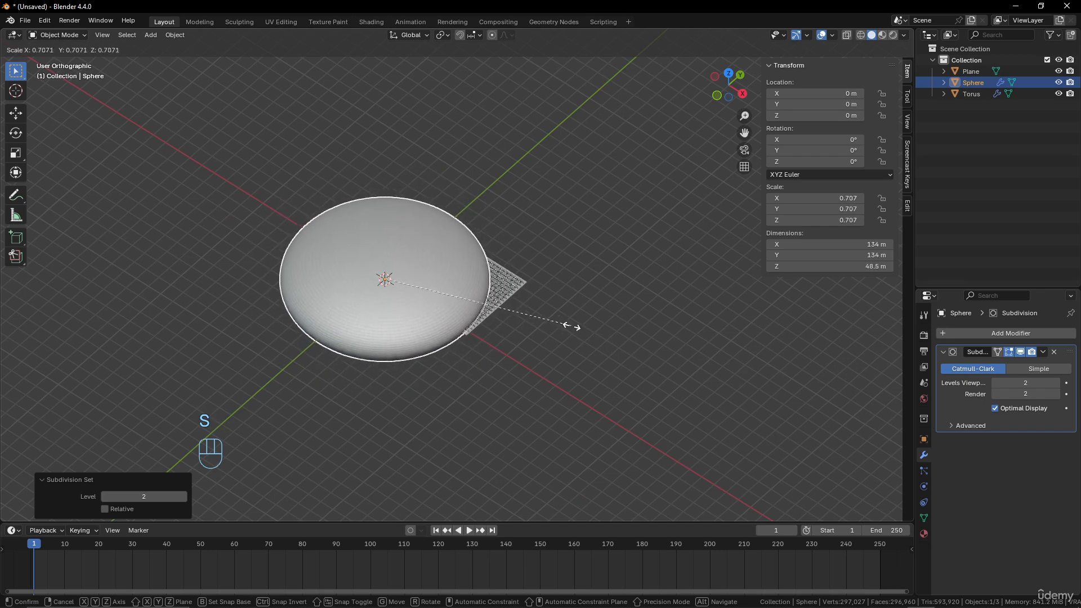
pyautogui.click(545, 313)
# Using the side and front views, move the sphere beneath the ring sheet to about X 30.4, Y 25.8, Z -24.8 m
pyautogui.press('KP_7')
pyautogui.moveTo(545, 313); pyautogui.dragTo(498, 267, button='middle')
pyautogui.press('KP_3')
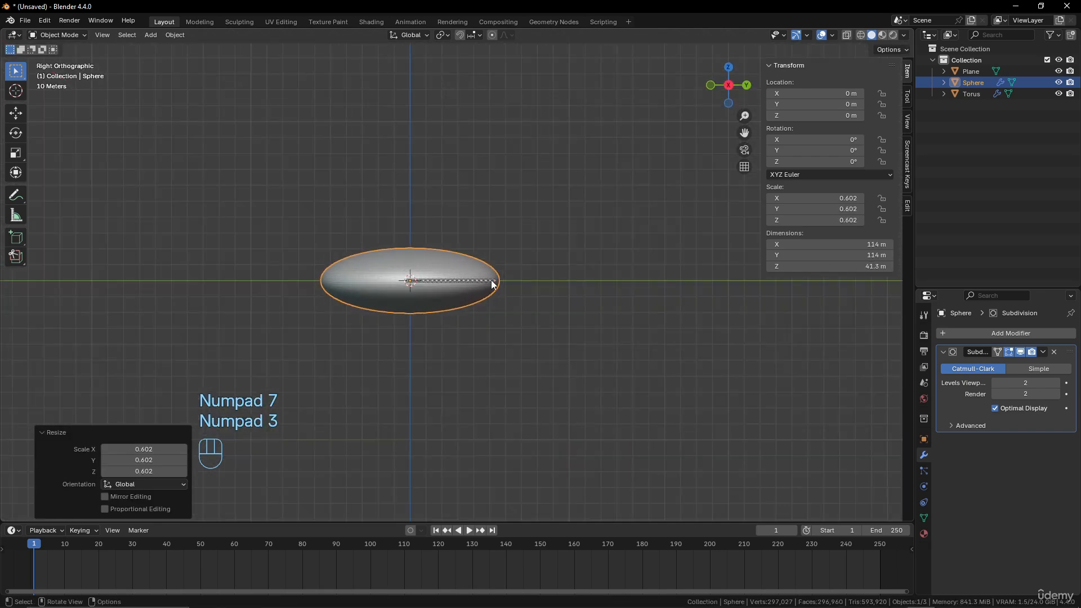
pyautogui.press('g')
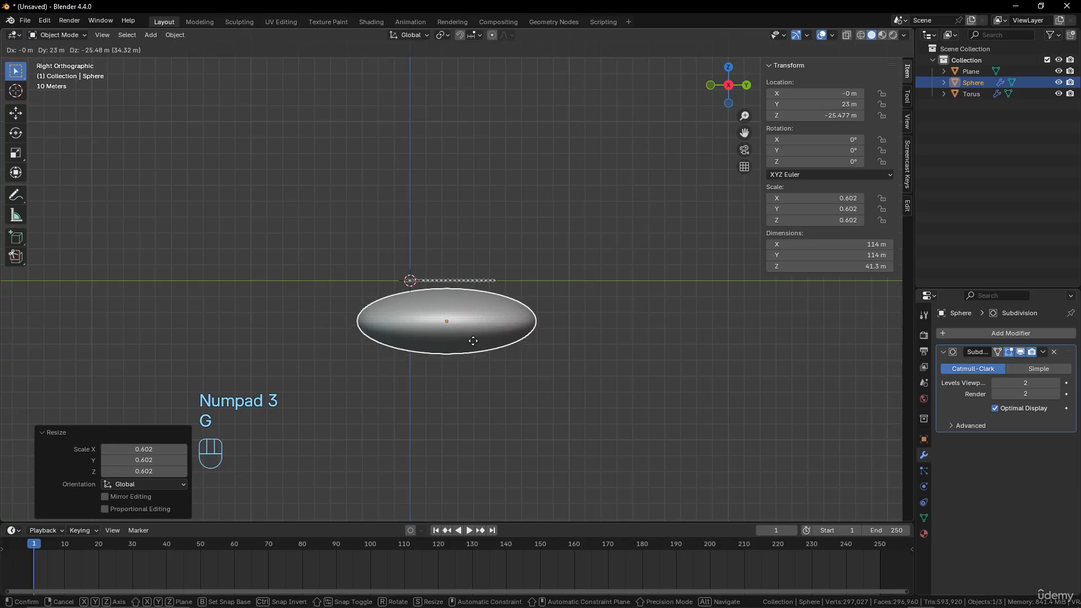
pyautogui.click(477, 340)
pyautogui.press('KP_1')
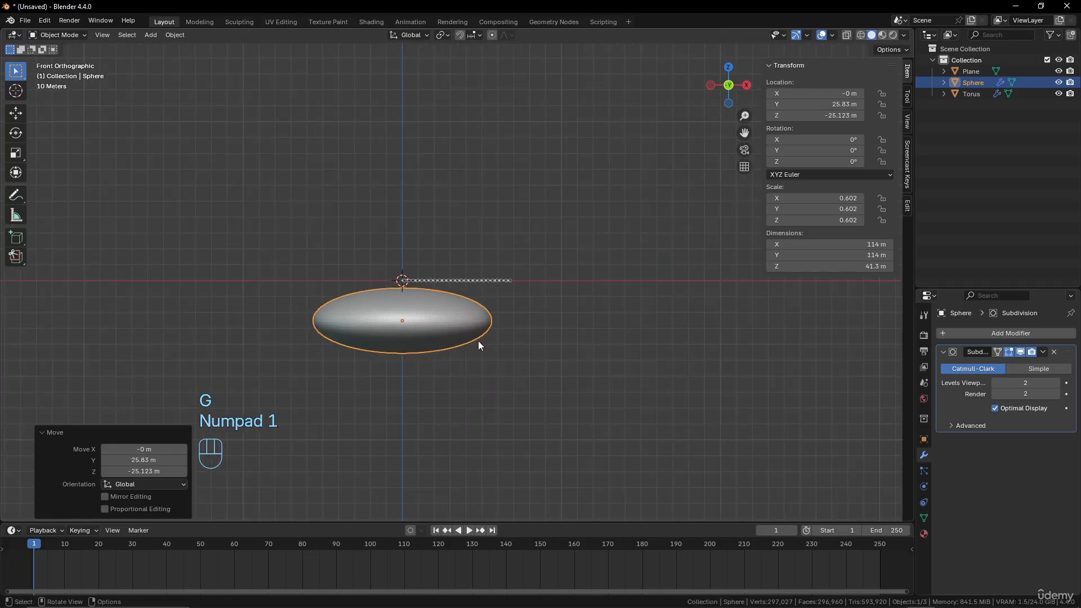
pyautogui.press('g')
pyautogui.click(522, 316)
pyautogui.moveTo(522, 316); pyautogui.dragTo(566, 405, button='middle')
# Select the plane behind the ring sheet and add a Shrinkwrap modifier to it
pyautogui.click(539, 364)
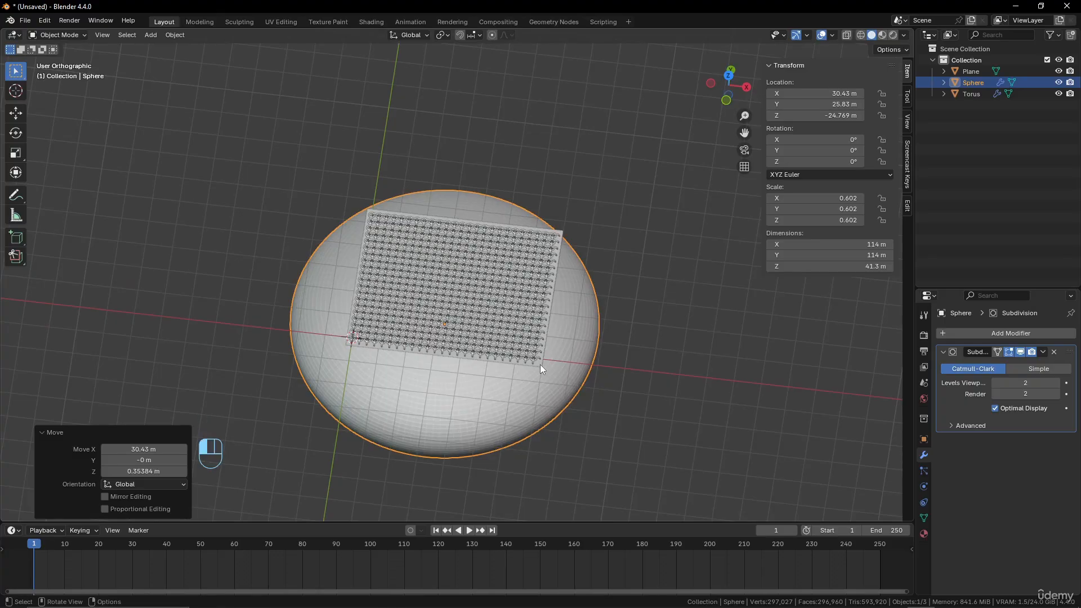
pyautogui.scroll(2, 552, 374)
pyautogui.keyDown('shift'); pyautogui.moveTo(594, 382); pyautogui.dragTo(596, 357, button='middle'); pyautogui.keyUp('shift')
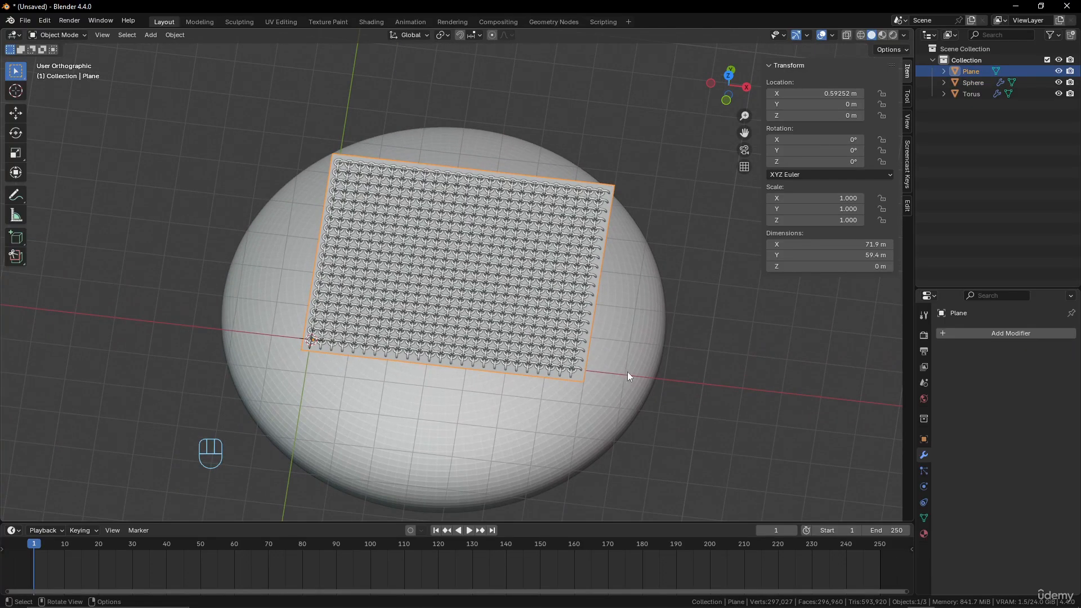
pyautogui.click(1031, 334)
pyautogui.moveTo(1030, 334)
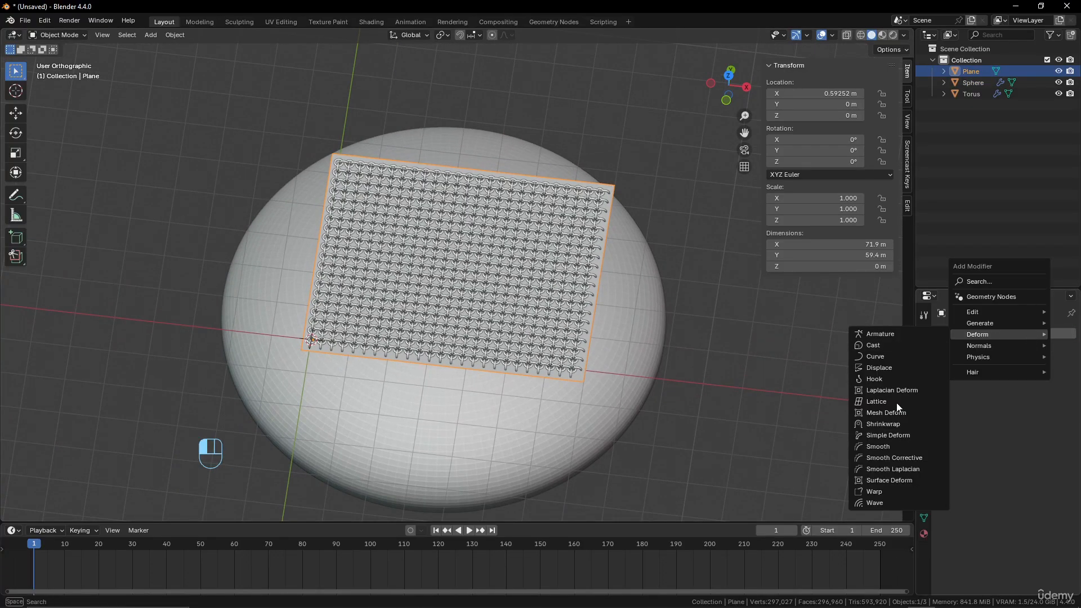
pyautogui.click(894, 425)
pyautogui.moveTo(596, 376); pyautogui.dragTo(696, 377, button='middle')
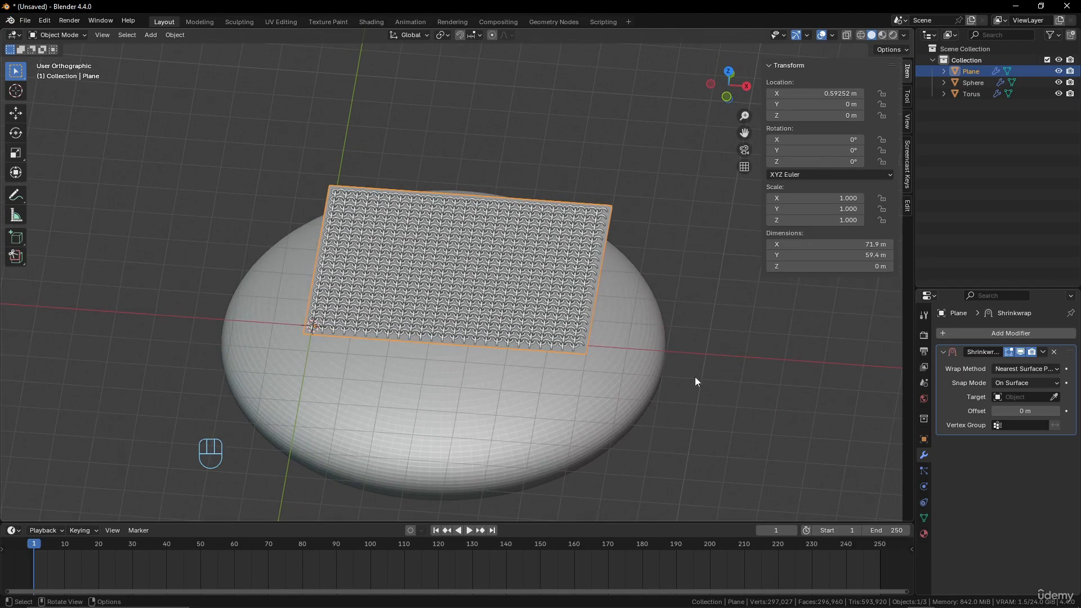
# Set the Shrinkwrap wrap method to Project and pick the sphere as the target
pyautogui.click(1052, 369)
pyautogui.click(1013, 394)
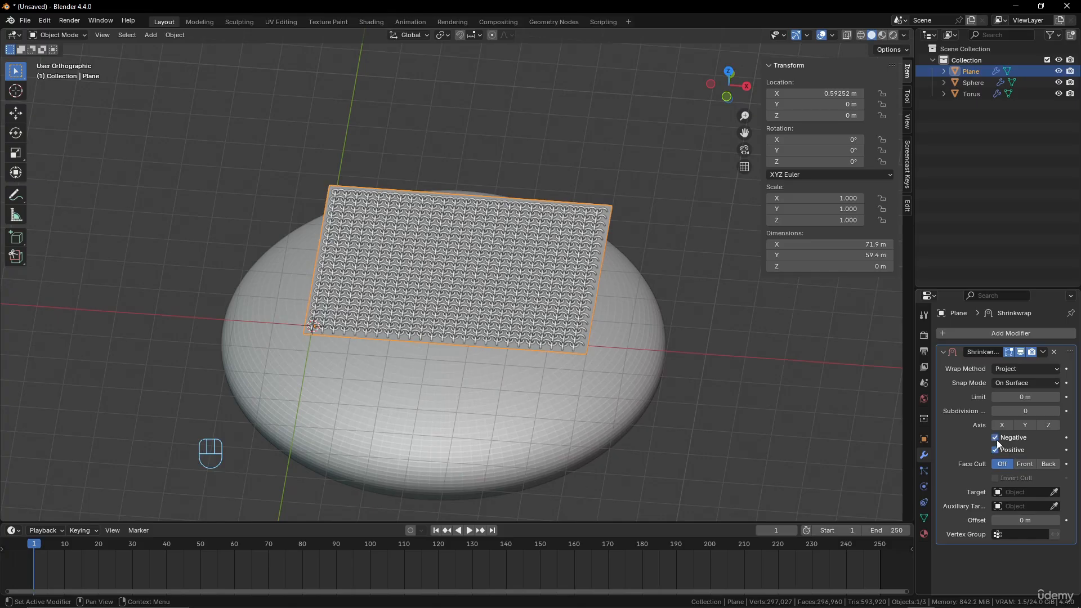
pyautogui.click(1056, 493)
pyautogui.click(634, 414)
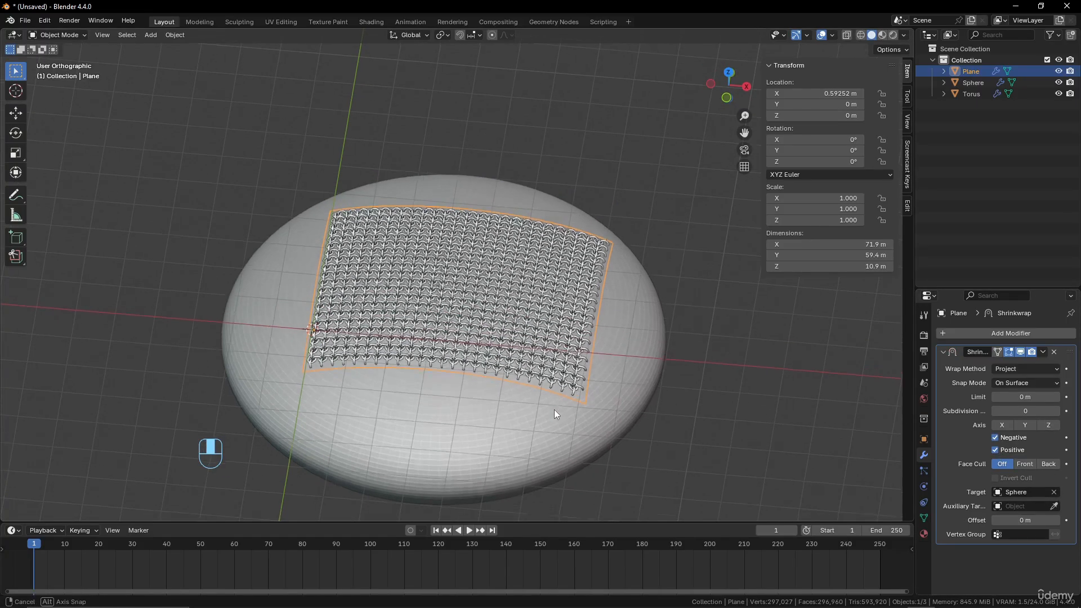
# Examine how the ring sheet drapes over the sphere from several angles, checking the modifiers on the torus, sphere and plane
pyautogui.moveTo(554, 410)
pyautogui.mouseDown(button='middle')
pyautogui.moveTo(562, 369)
pyautogui.moveTo(540, 397)
pyautogui.mouseUp(button='middle')
pyautogui.scroll(3, 533, 293)
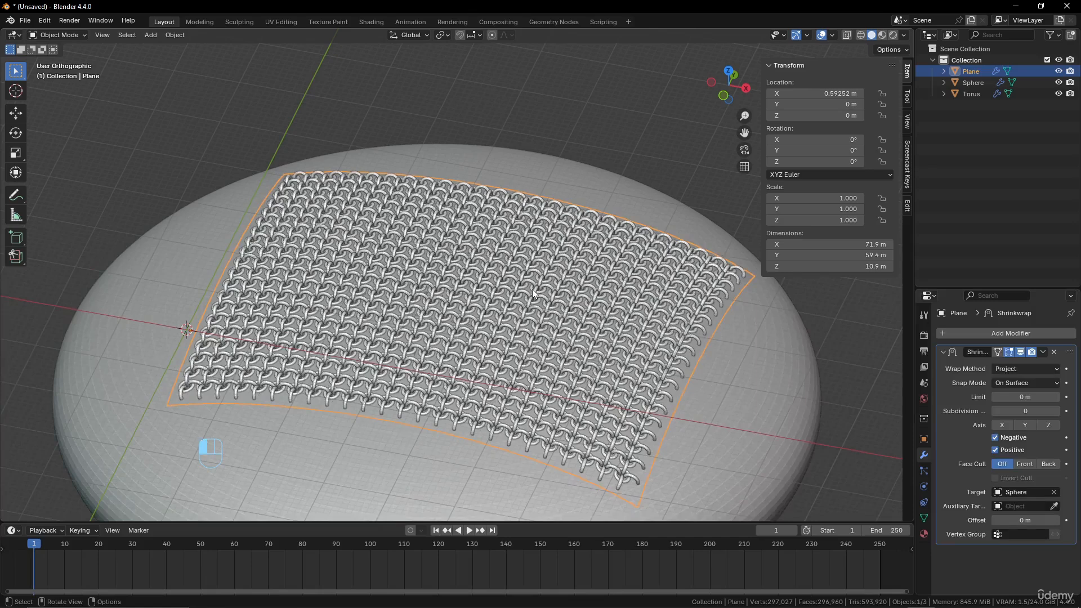
pyautogui.click(533, 293)
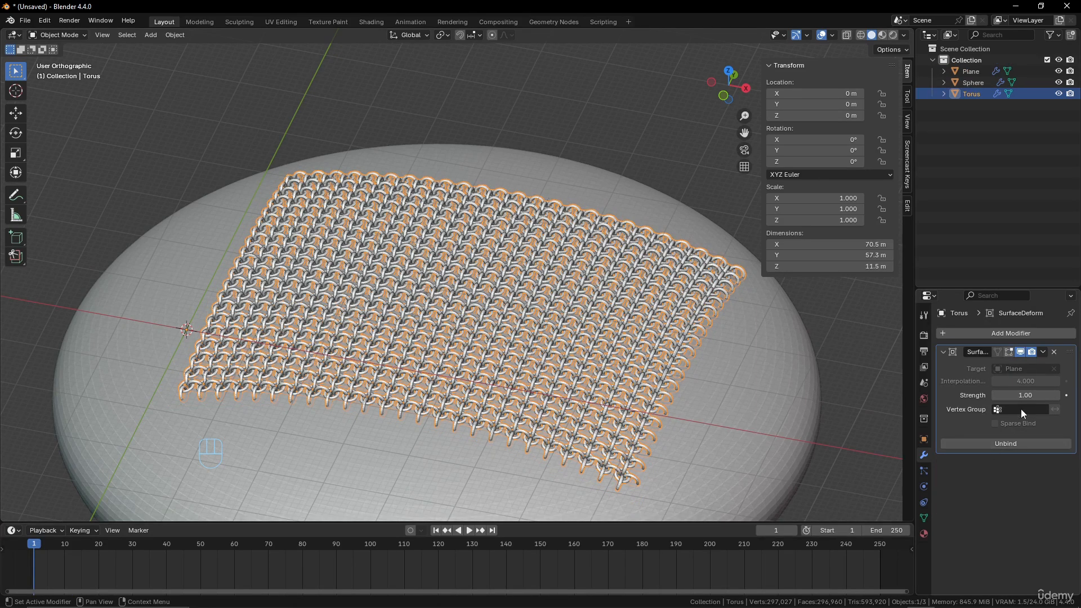
pyautogui.click(735, 403)
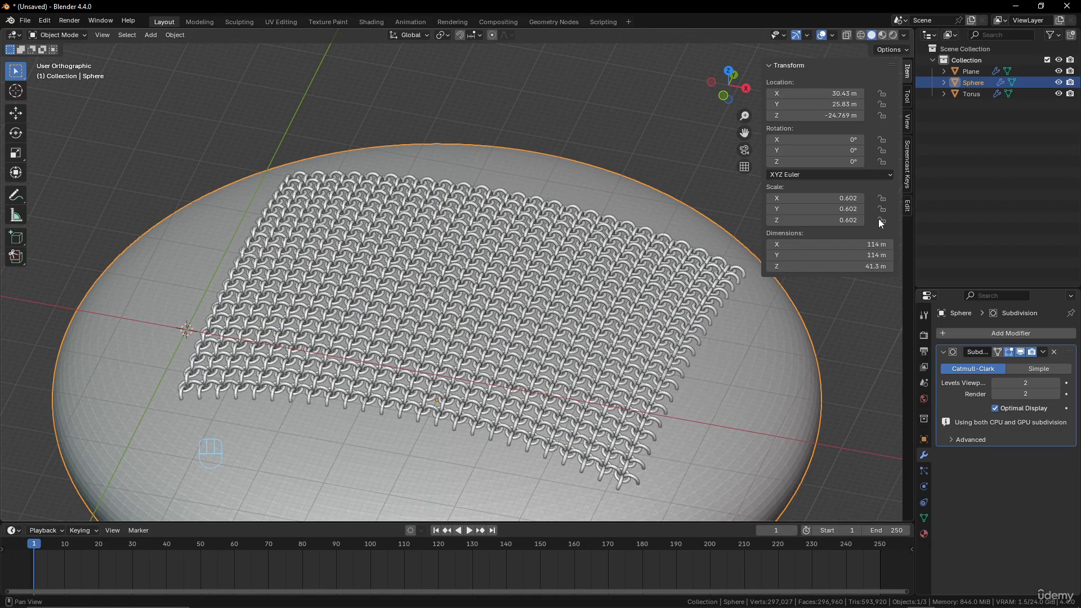
pyautogui.click(977, 72)
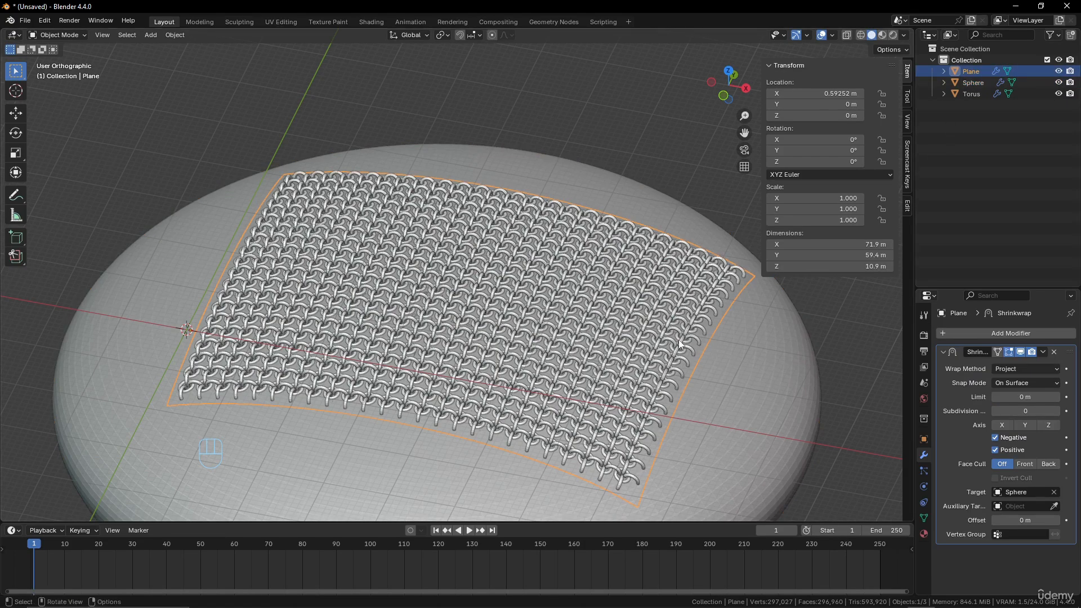
pyautogui.click(799, 380)
pyautogui.scroll(-3, 741, 420)
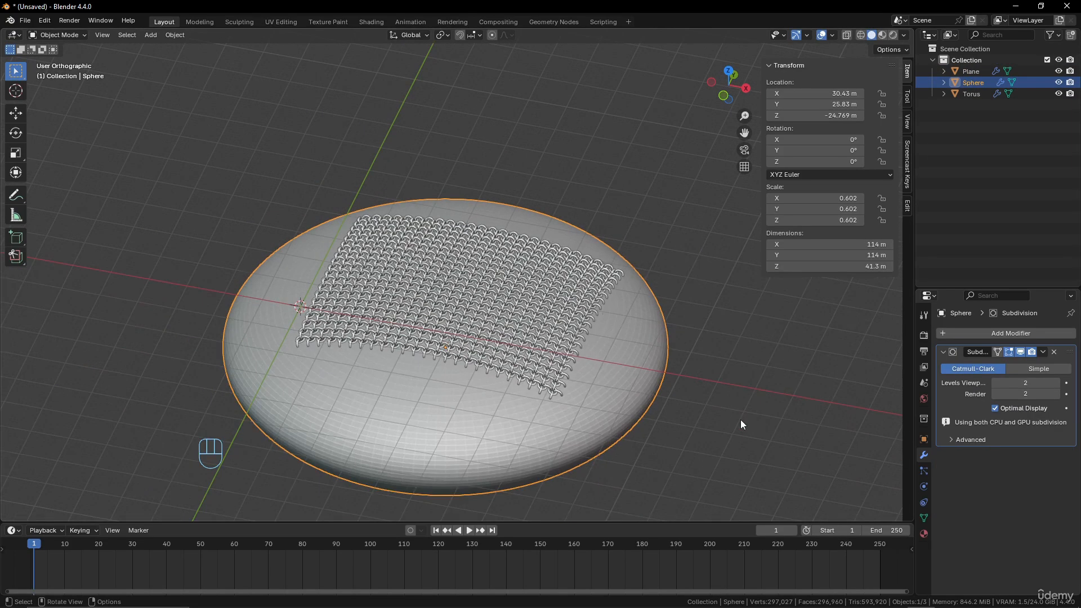
pyautogui.scroll(3, 744, 415)
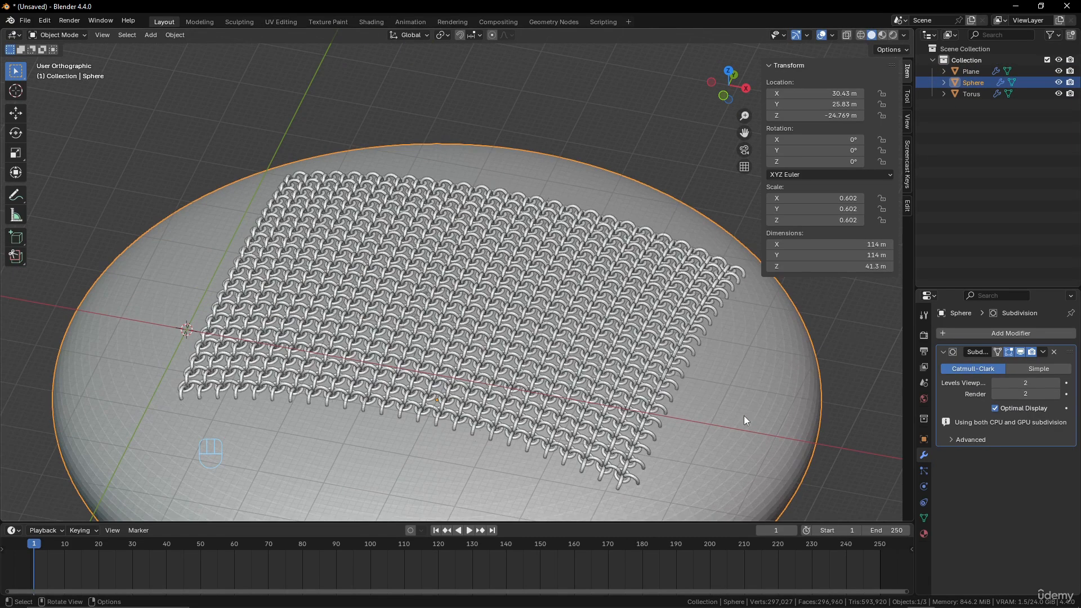
pyautogui.click(668, 353)
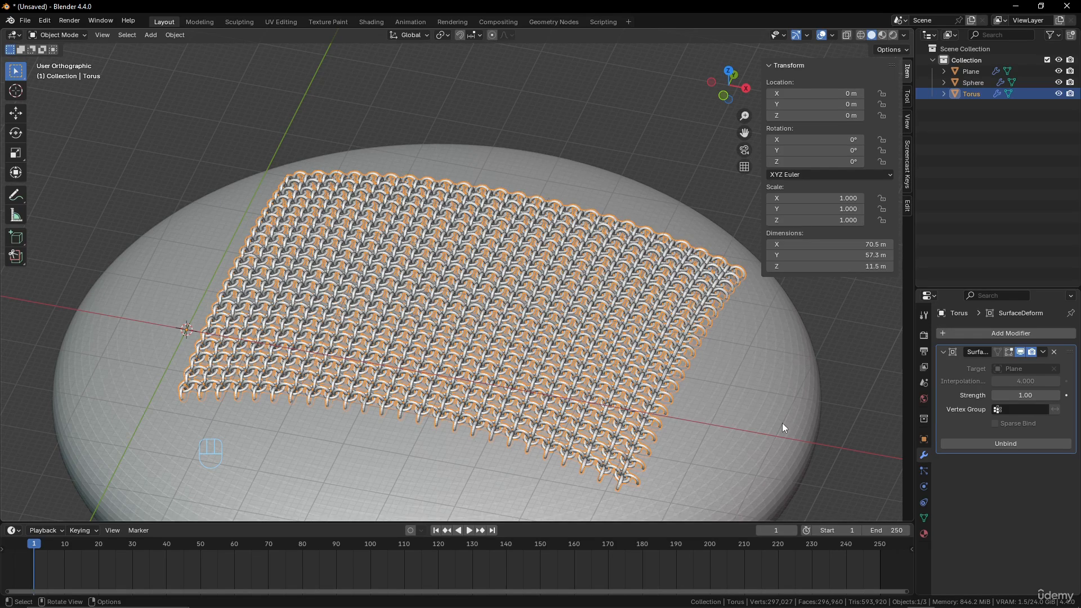
pyautogui.moveTo(772, 414); pyautogui.dragTo(459, 216, button='middle')
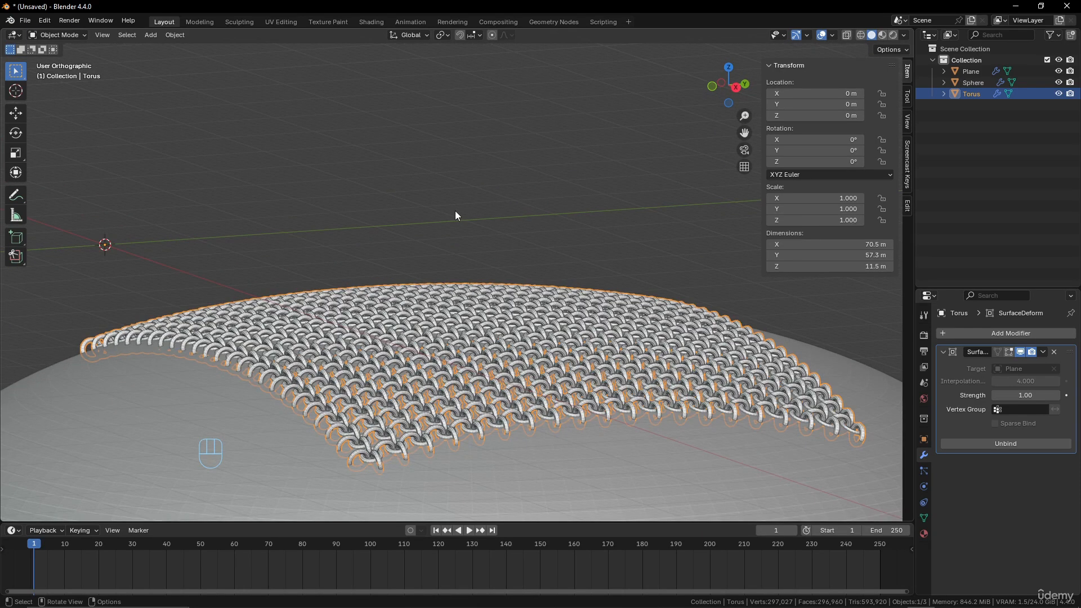
pyautogui.moveTo(255, 376); pyautogui.dragTo(290, 411, button='middle')
pyautogui.moveTo(318, 359); pyautogui.dragTo(446, 388, button='middle')
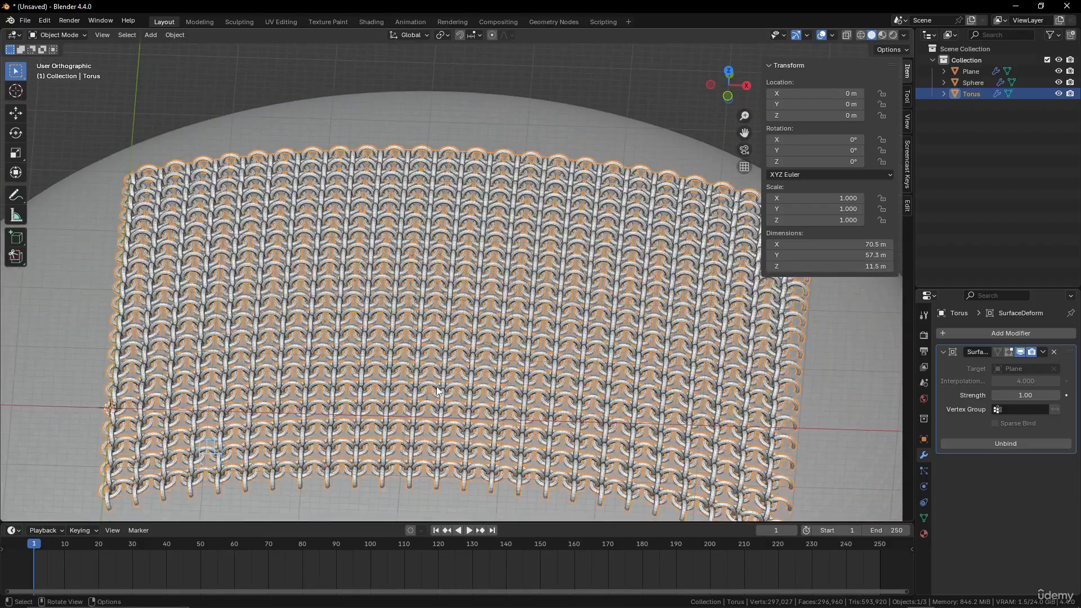
pyautogui.scroll(-2, 447, 387)
pyautogui.scroll(2, 496, 380)
pyautogui.moveTo(496, 383); pyautogui.dragTo(459, 397, button='middle')
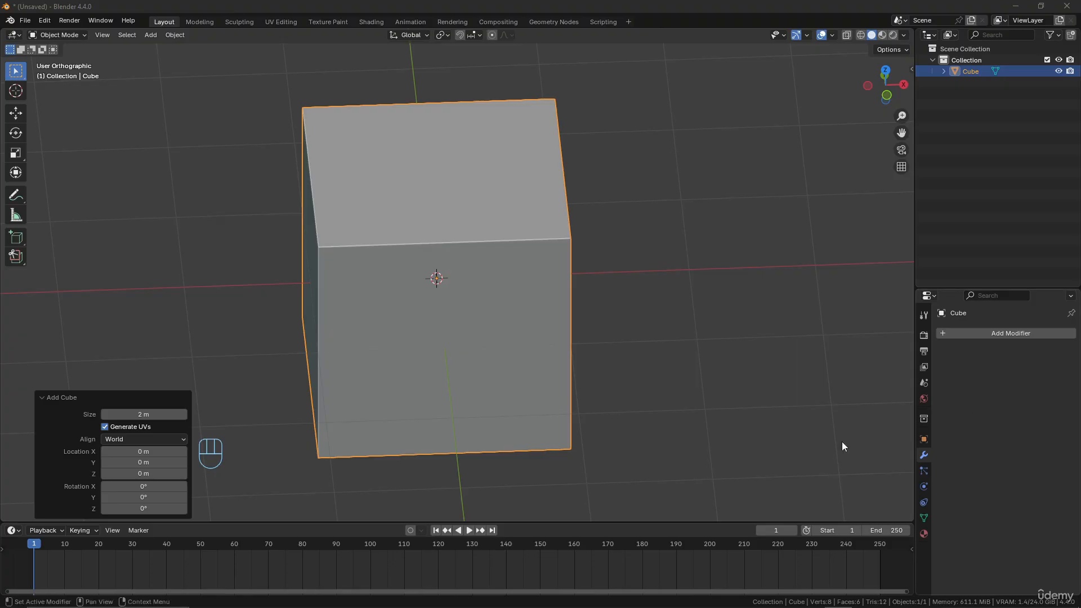
pyautogui.click(998, 336)
pyautogui.moveTo(998, 333)
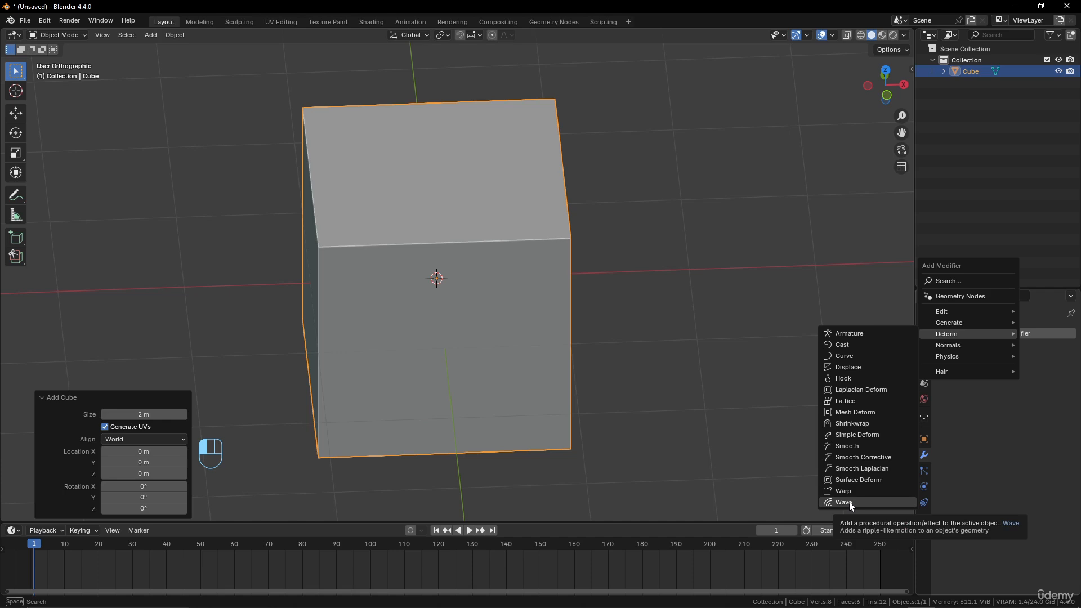
pyautogui.click(497, 248)
# Delete the cube and add a 2 m mesh plane at the world origin
pyautogui.scroll(-2, 497, 248)
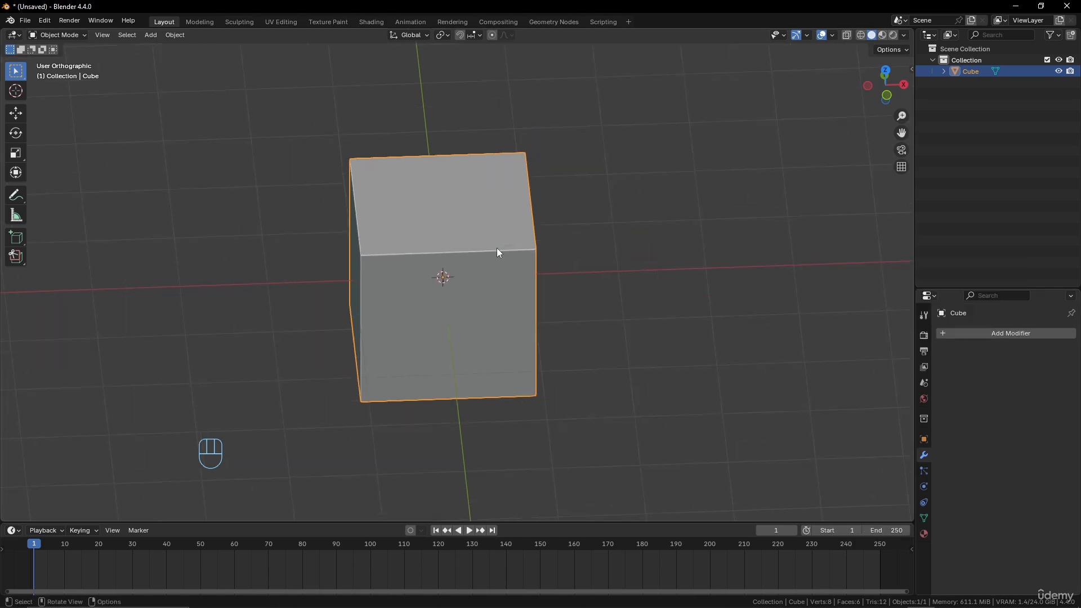
pyautogui.press('x')
pyautogui.click(496, 248)
pyautogui.hotkey('shift', 'a')
pyautogui.moveTo(515, 248)
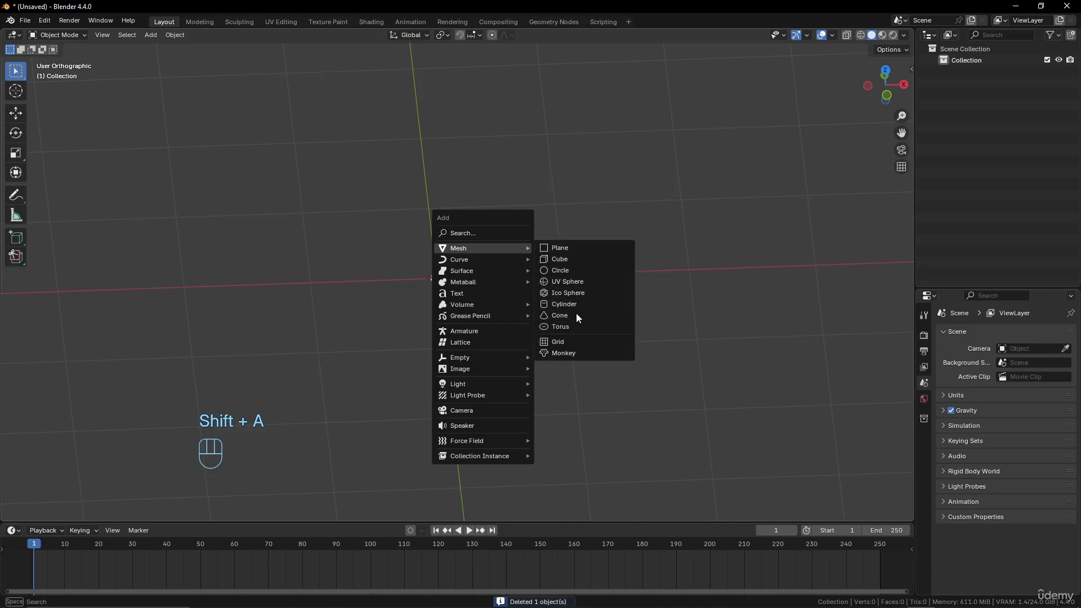
pyautogui.click(572, 249)
pyautogui.scroll(-1, 512, 285)
pyautogui.rightClick(513, 285)
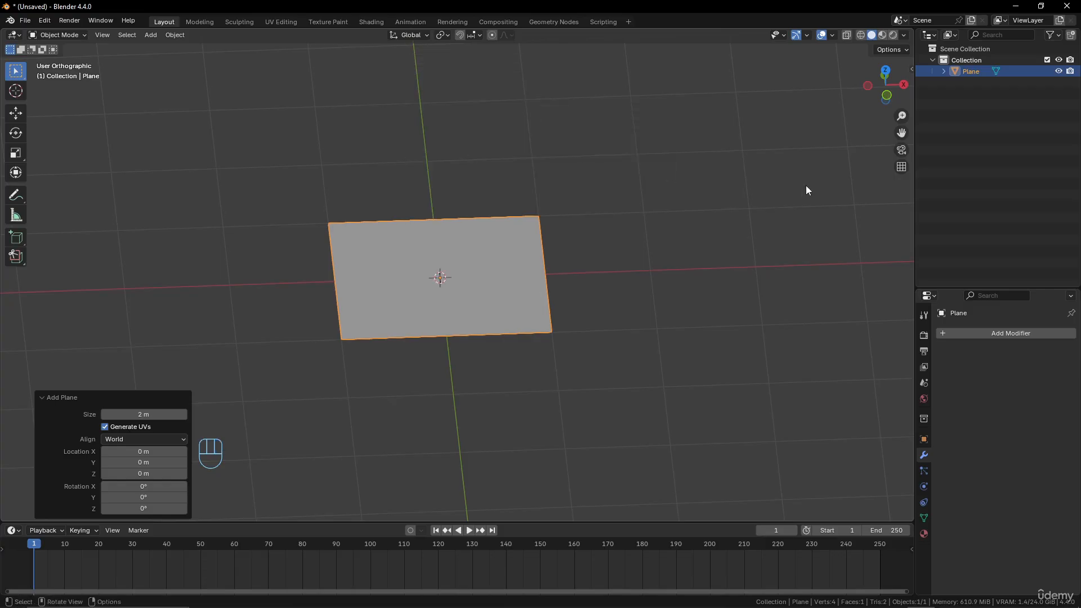
# Give the plane a Subdivision Surface modifier of the Simple type with 6 viewport levels
pyautogui.press('Tab')
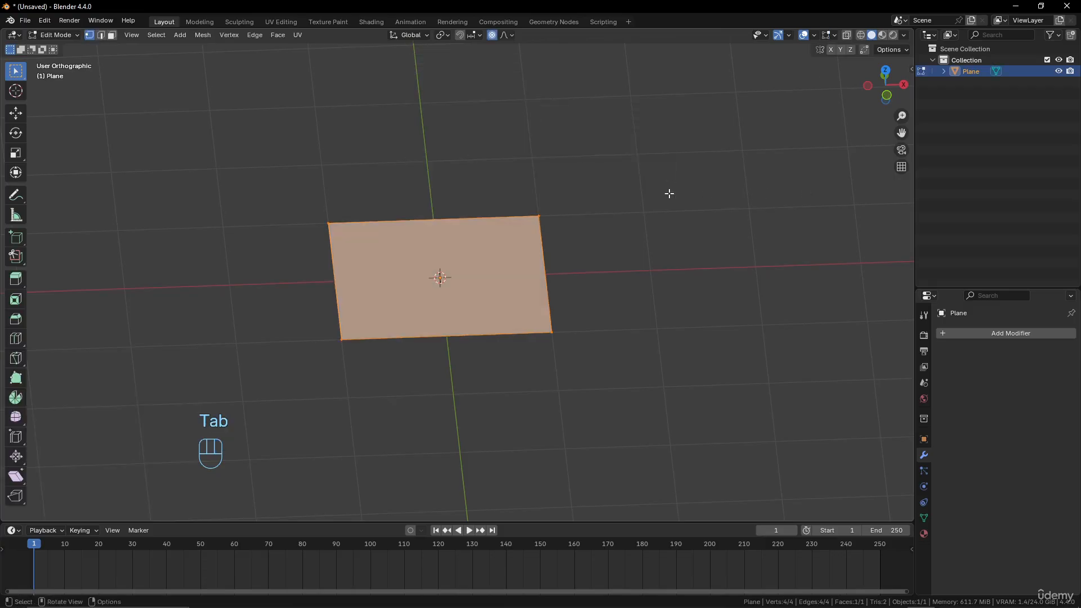
pyautogui.press('Tab')
pyautogui.click(1010, 333)
pyautogui.moveTo(1010, 332)
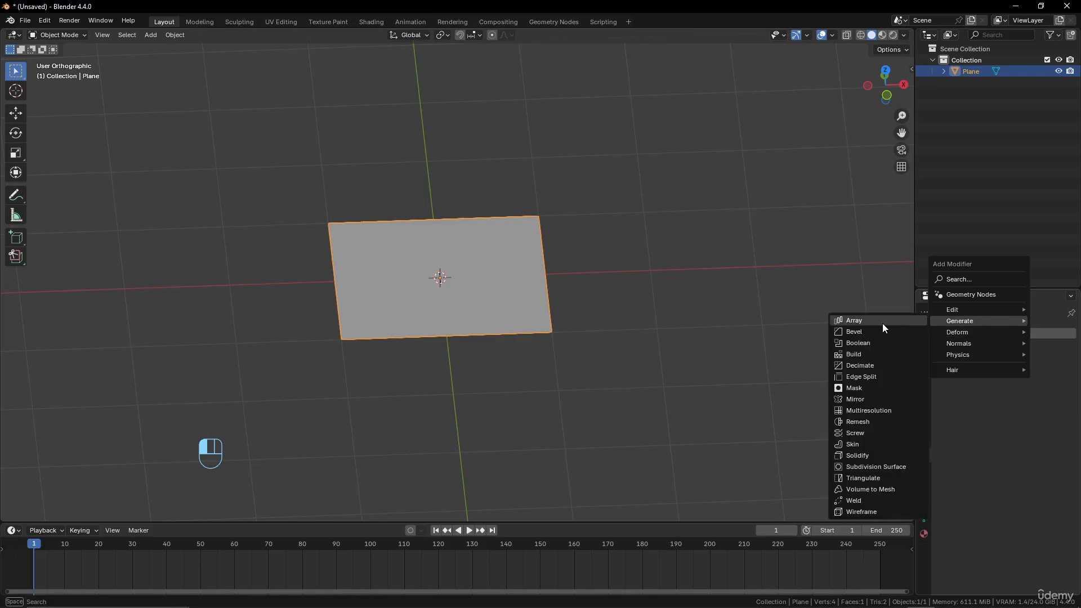
pyautogui.click(880, 468)
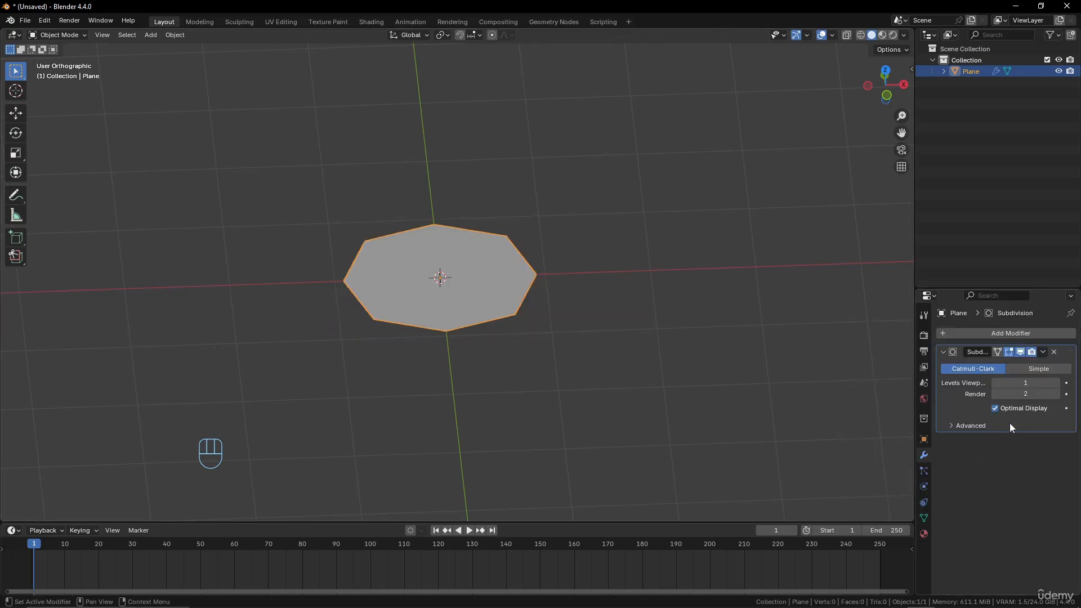
pyautogui.click(1040, 370)
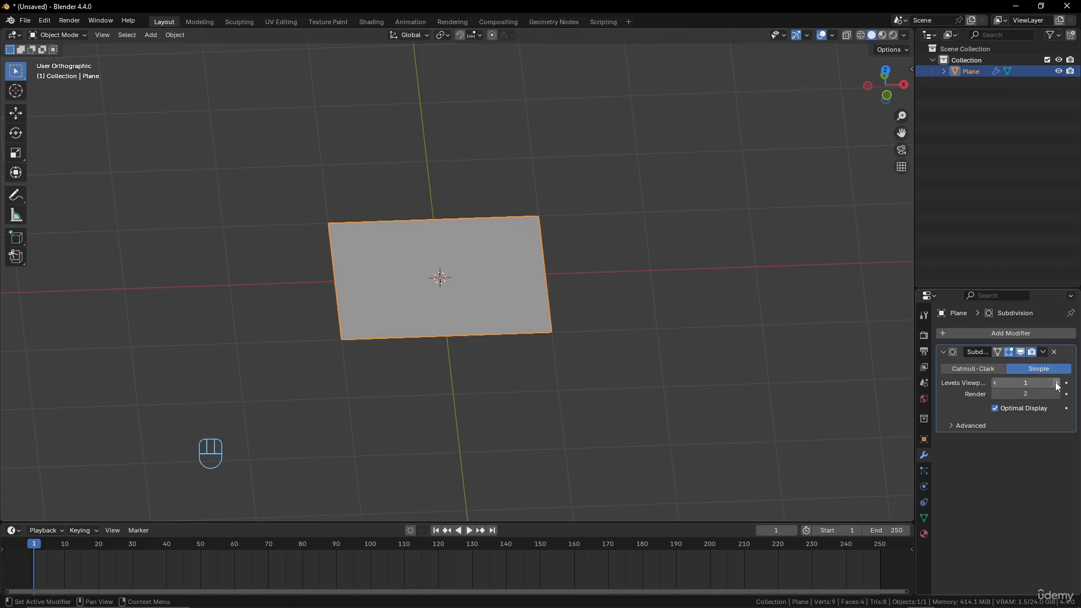
pyautogui.click(1056, 383)
pyautogui.click(1057, 383)
pyautogui.click(1057, 383)
pyautogui.click(1057, 383)
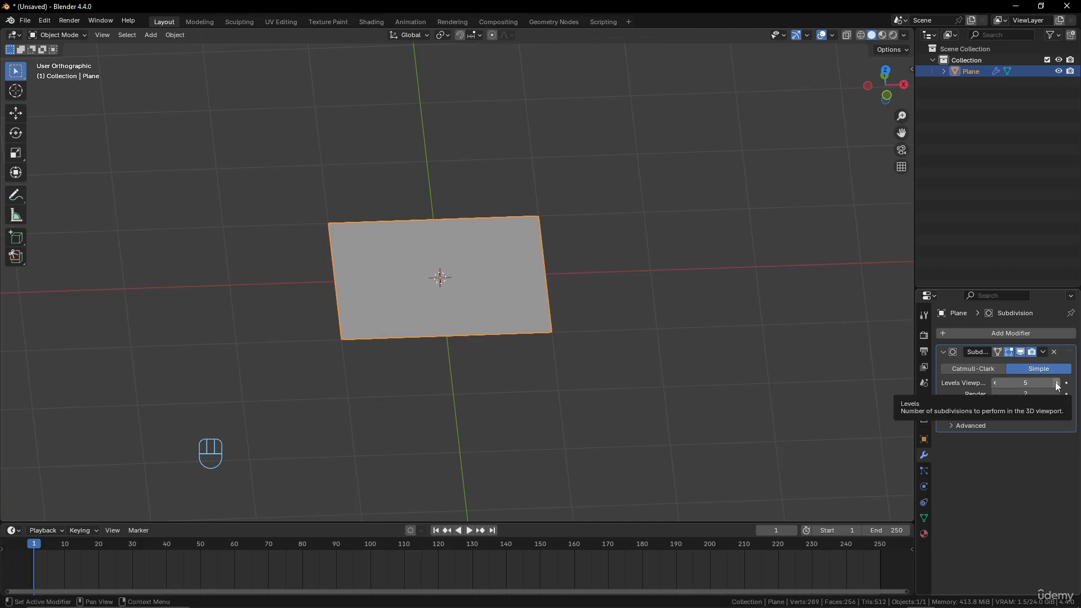
pyautogui.click(1056, 383)
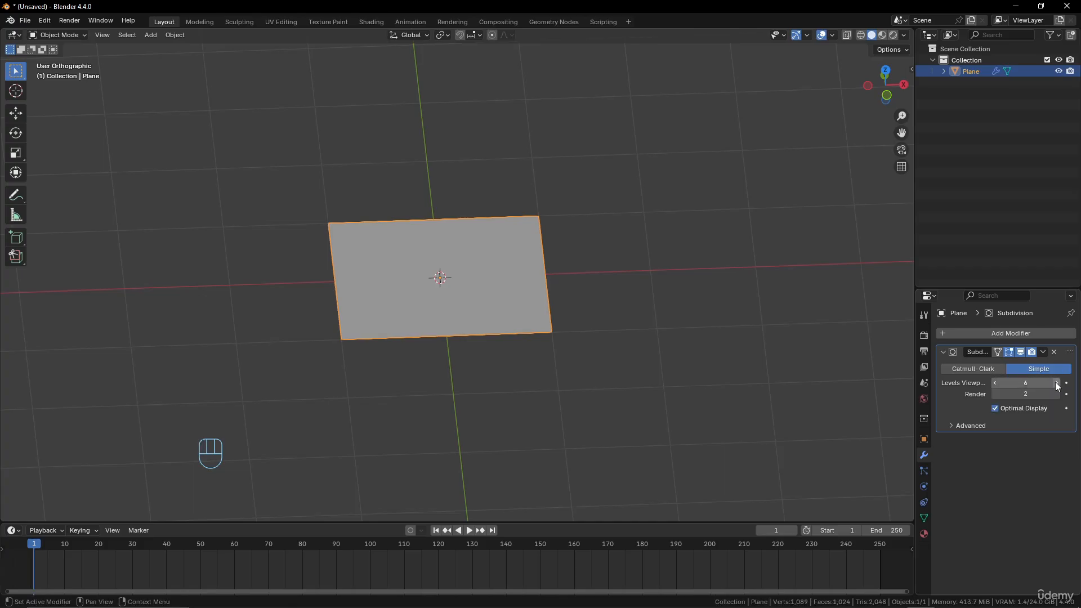
# Add a Wave deform modifier to the subdivided plane, after its Subdivision modifier
pyautogui.scroll(3, 527, 292)
pyautogui.scroll(-2, 527, 290)
pyautogui.moveTo(528, 289); pyautogui.dragTo(528, 310, button='middle')
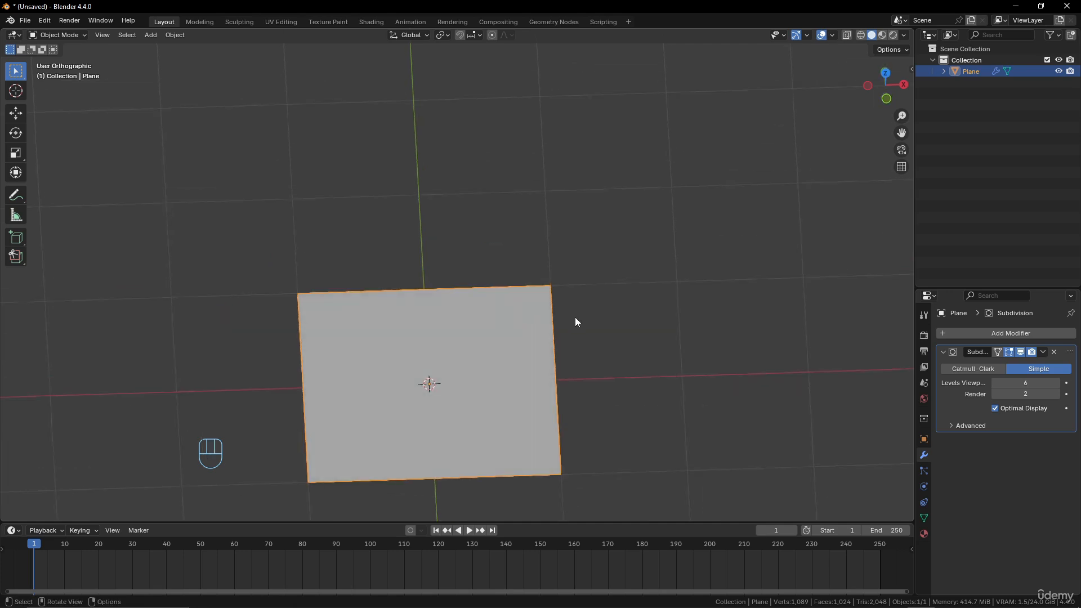
pyautogui.click(1011, 333)
pyautogui.moveTo(1013, 332)
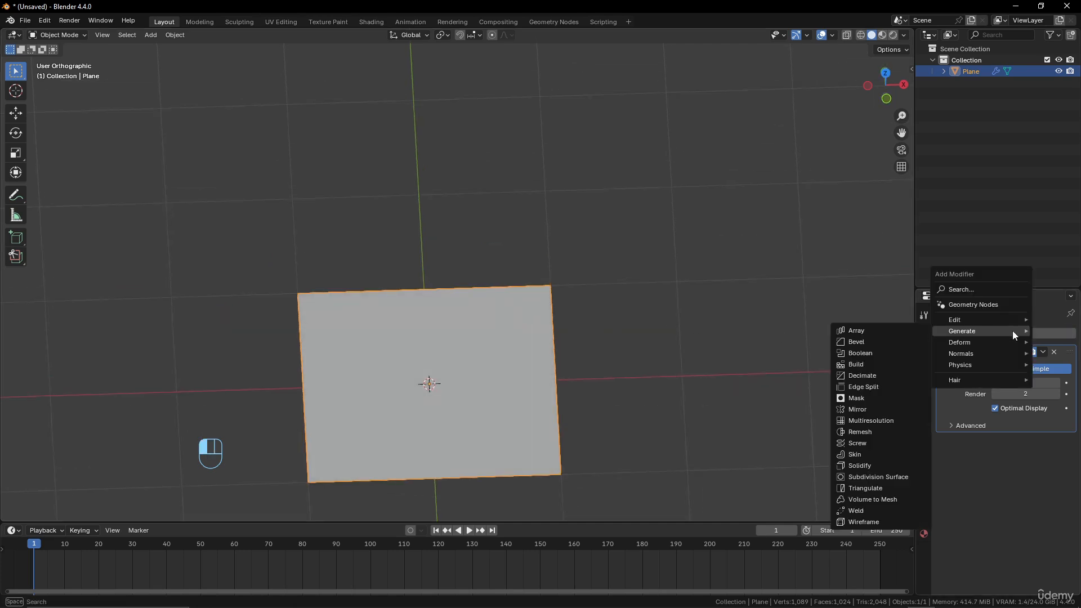
pyautogui.moveTo(972, 344)
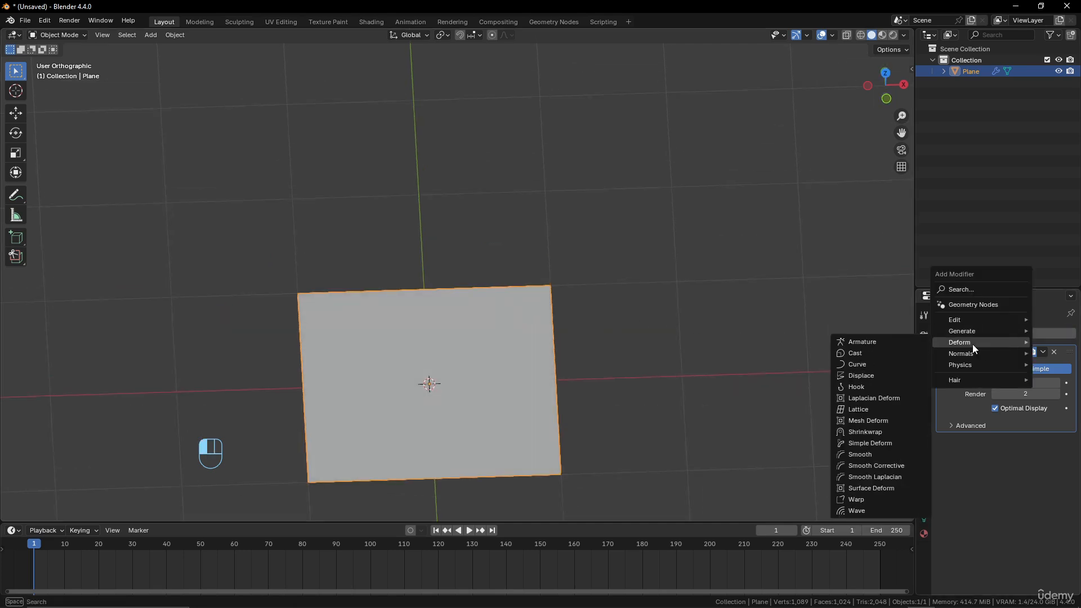
pyautogui.click(864, 510)
pyautogui.scroll(-3, 472, 393)
pyautogui.moveTo(472, 393); pyautogui.dragTo(532, 355, button='middle')
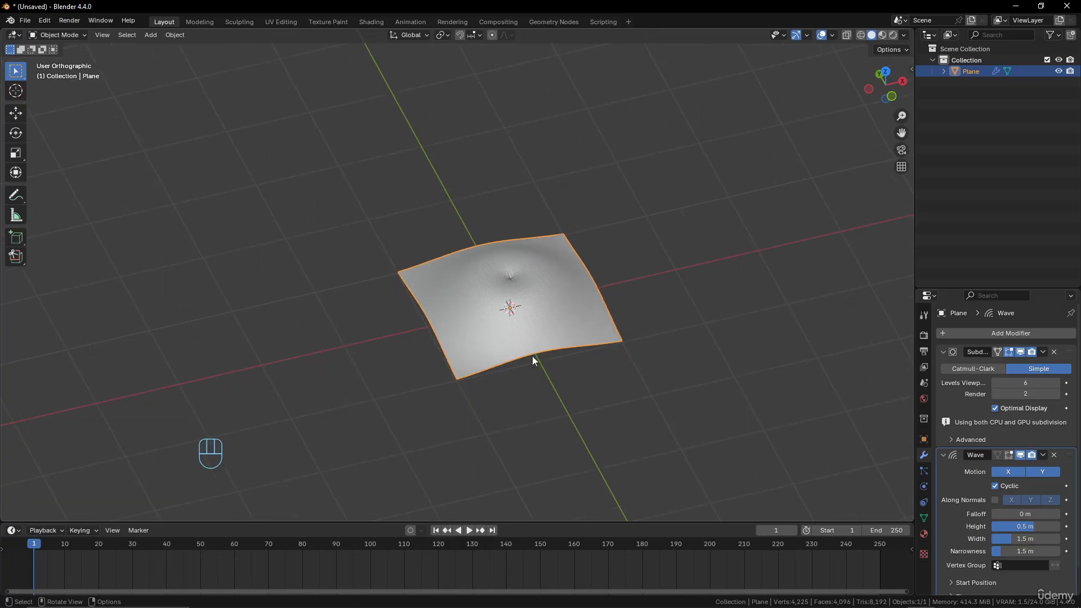
# In Edit Mode, scale the plane's mesh up by about 4.5 times, then return to Object Mode
pyautogui.press('Tab')
pyautogui.scroll(-3, 548, 329)
pyautogui.press('s')
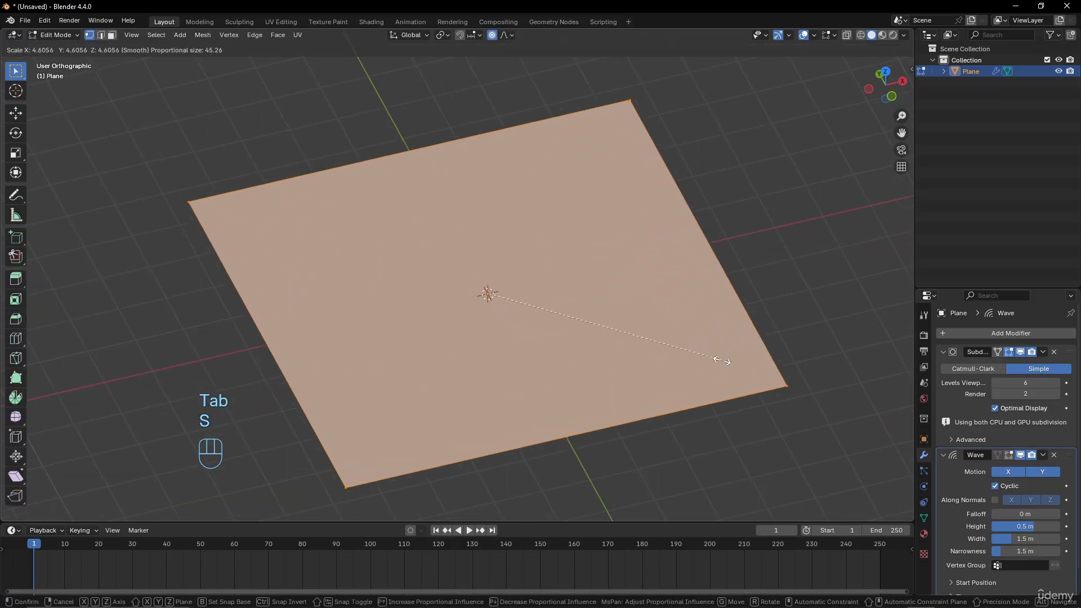
pyautogui.click(709, 357)
pyautogui.press('Tab')
# Move the timeline to frame 22 and set the Wave height to 0.53 m, width to 1.2 m and narrowness to 2.1 m
pyautogui.keyDown('shift'); pyautogui.moveTo(535, 323); pyautogui.dragTo(528, 285, button='middle'); pyautogui.keyUp('shift')
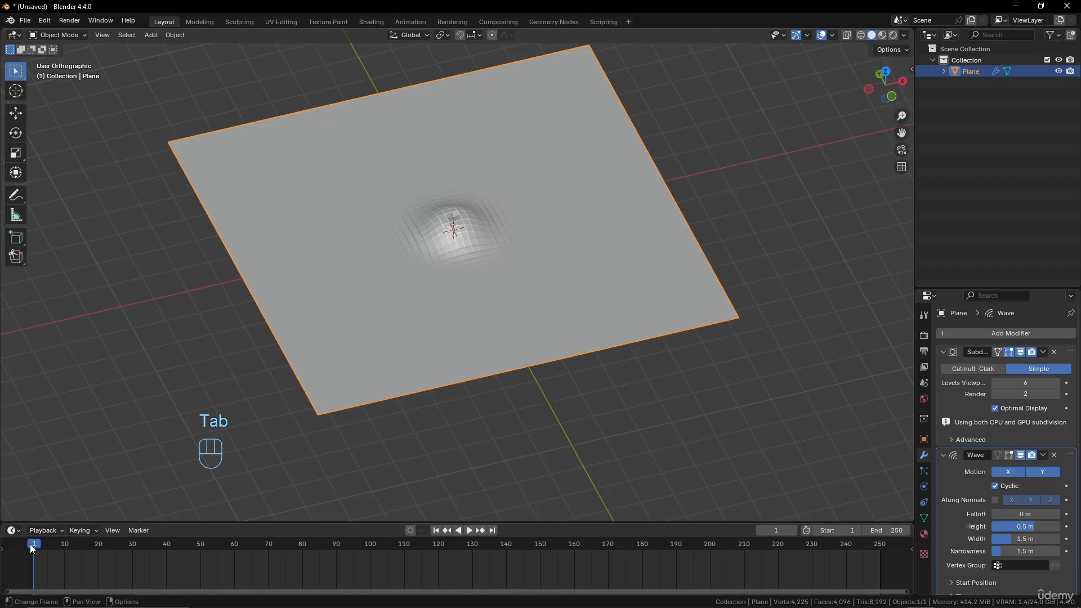
pyautogui.moveTo(35, 543); pyautogui.dragTo(106, 567)
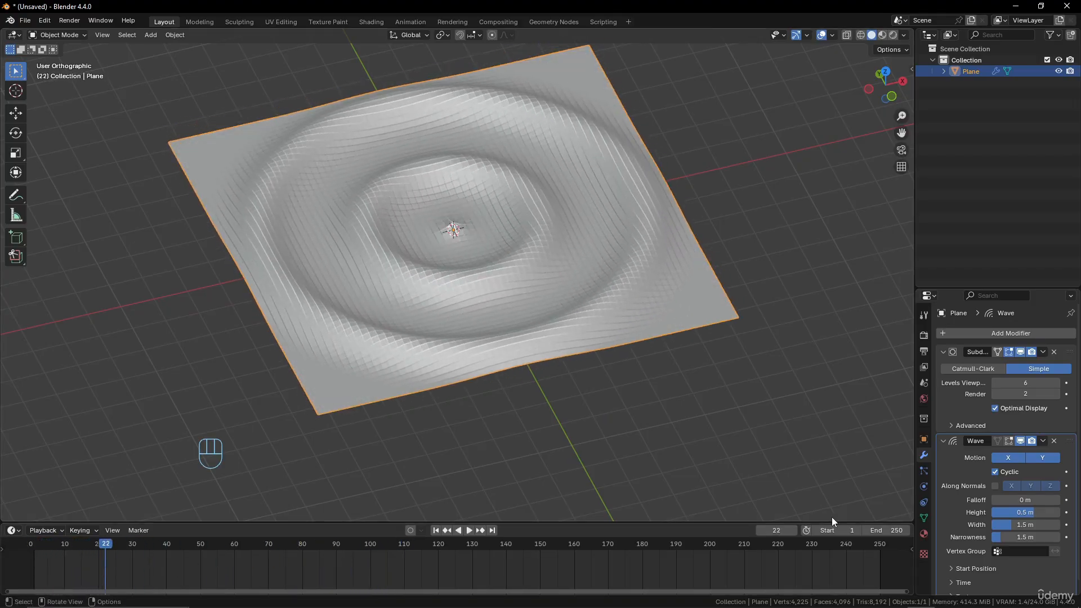
pyautogui.scroll(-1, 977, 477)
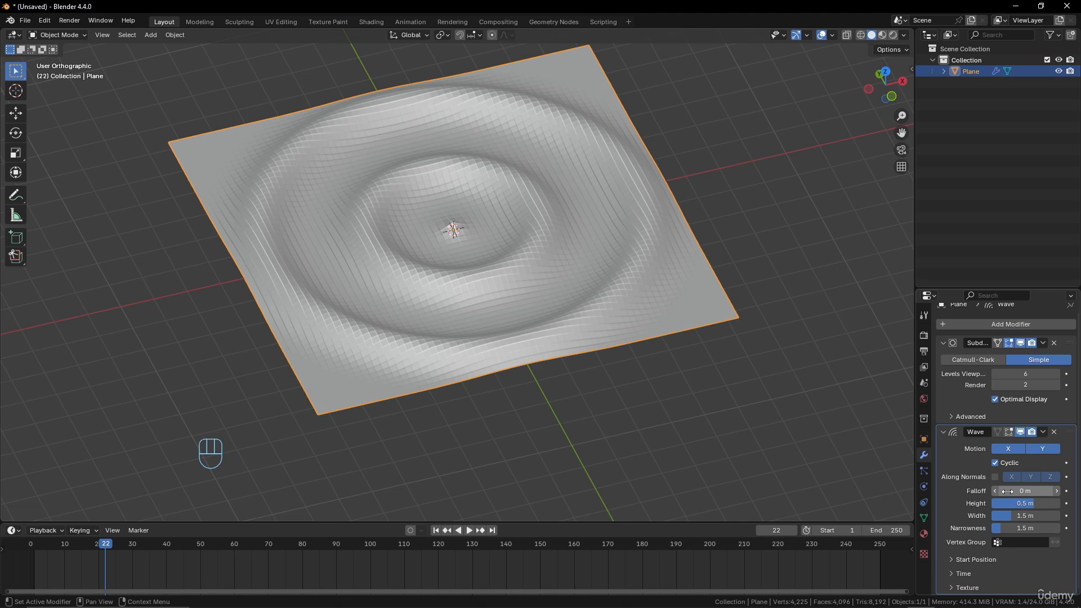
pyautogui.moveTo(1008, 491)
pyautogui.mouseDown()
pyautogui.moveTo(1033, 491)
pyautogui.moveTo(1008, 491)
pyautogui.mouseUp()
pyautogui.moveTo(1026, 504); pyautogui.dragTo(1017, 528)
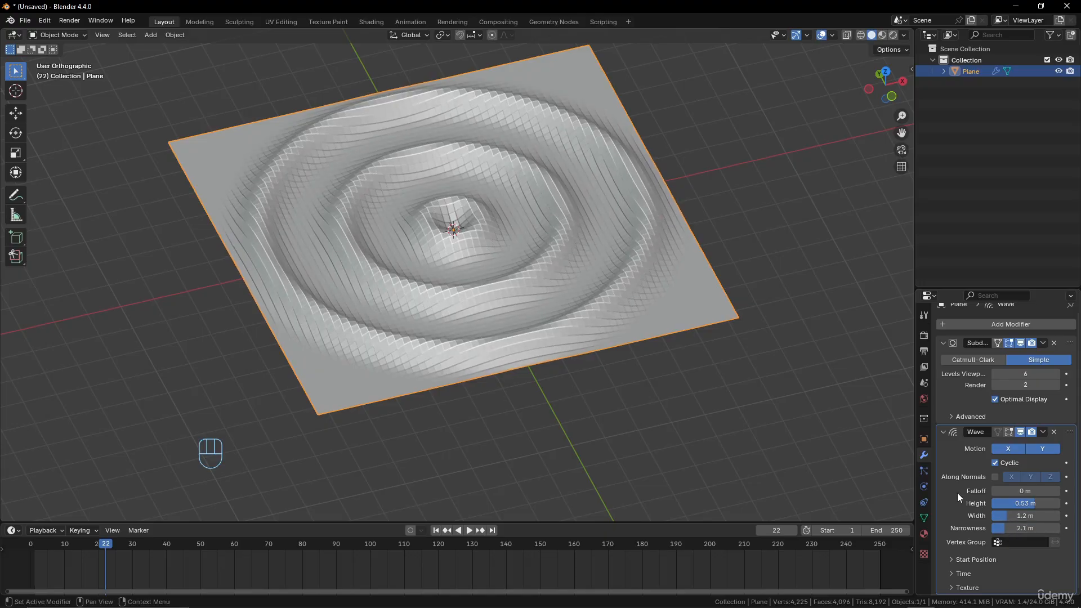
# Set the Wave modifier's start position to X 6 m and Y -4 m
pyautogui.click(951, 560)
pyautogui.scroll(-3, 976, 505)
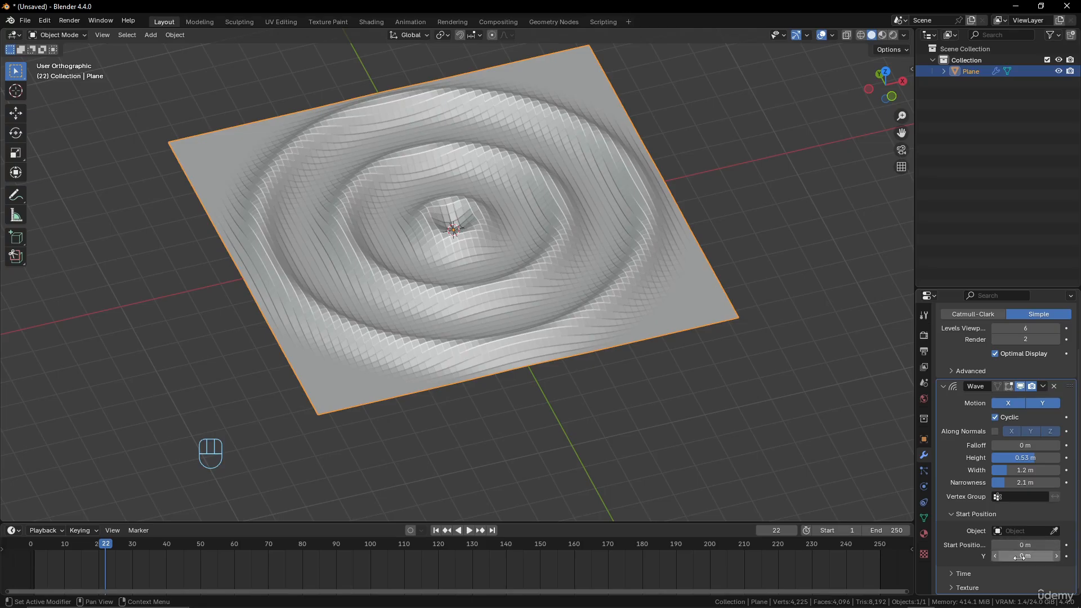
pyautogui.moveTo(1023, 545)
pyautogui.mouseDown()
pyautogui.moveTo(1056, 545)
pyautogui.moveTo(1011, 556)
pyautogui.mouseUp()
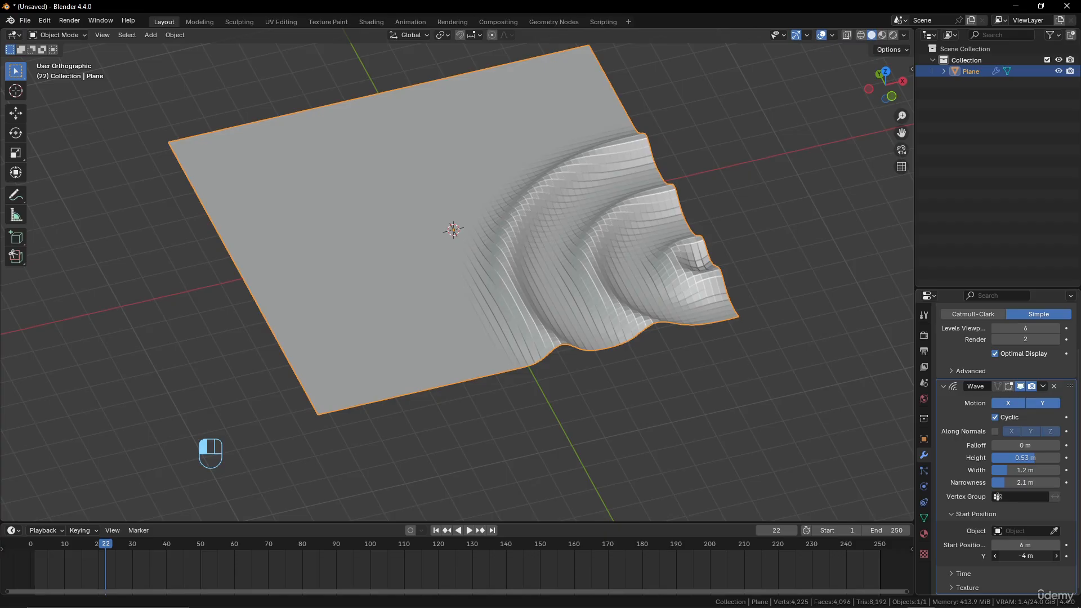
# Set the Wave modifier's time offset to 35.8 and return the timeline to frame 1
pyautogui.click(963, 573)
pyautogui.scroll(-3, 957, 563)
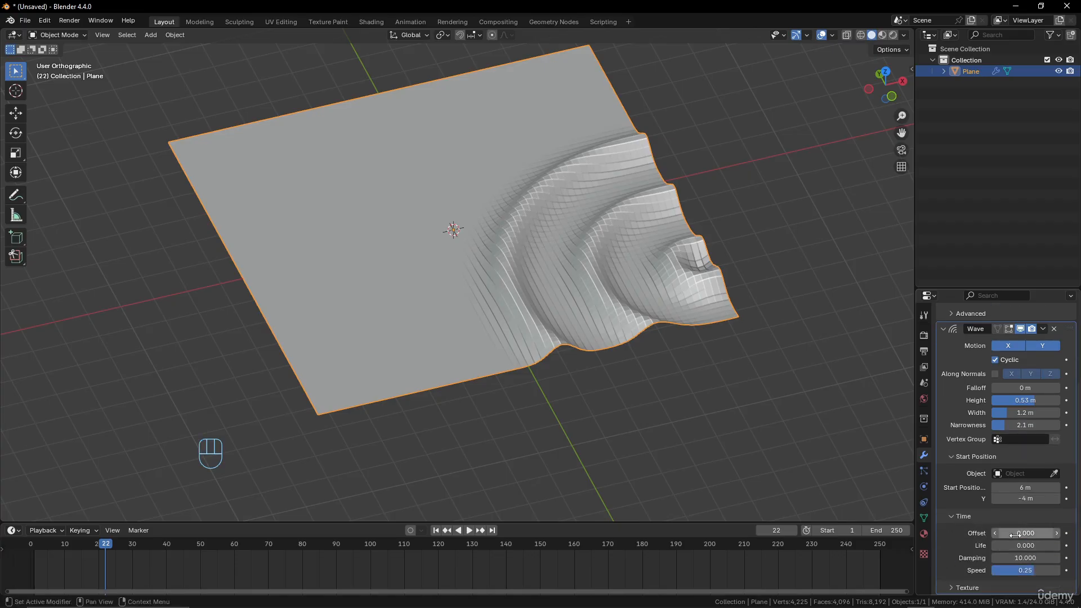
pyautogui.moveTo(1014, 534); pyautogui.dragTo(1039, 533)
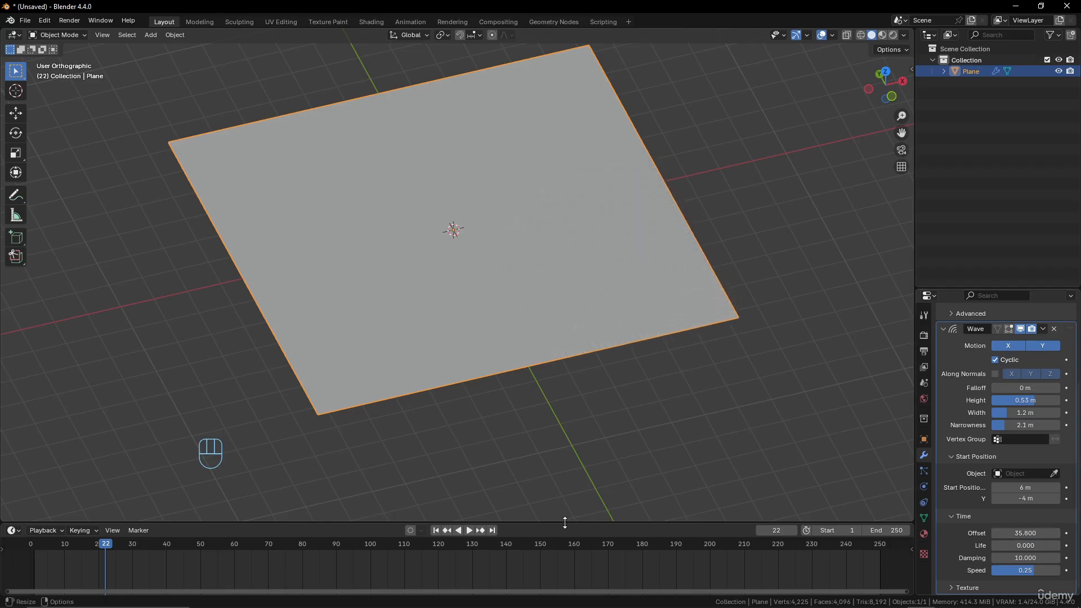
pyautogui.moveTo(108, 544); pyautogui.dragTo(35, 563)
pyautogui.click(943, 331)
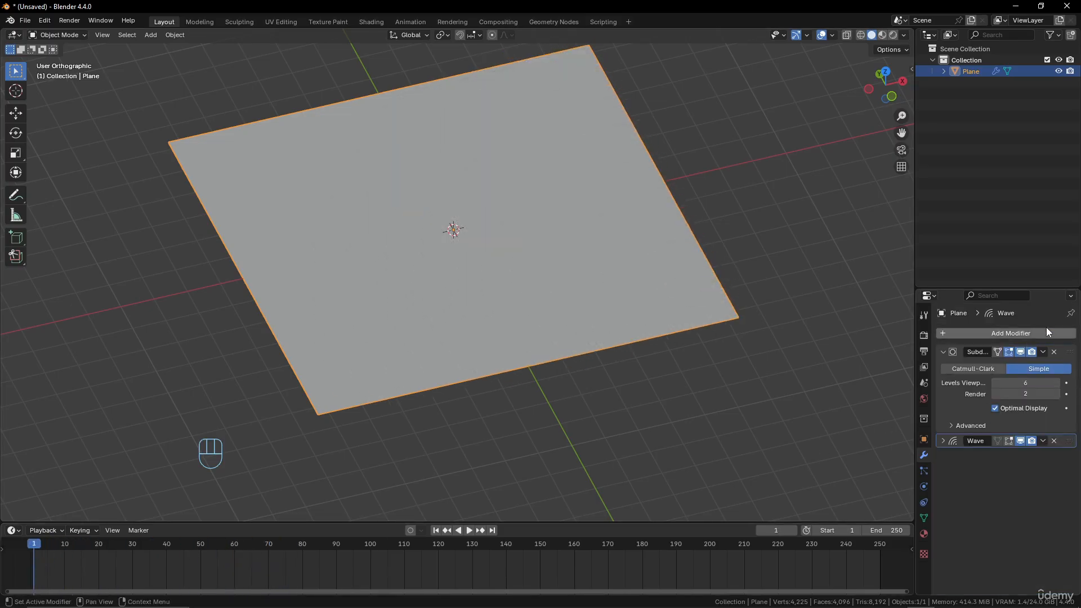
pyautogui.click(1026, 331)
pyautogui.moveTo(1026, 332)
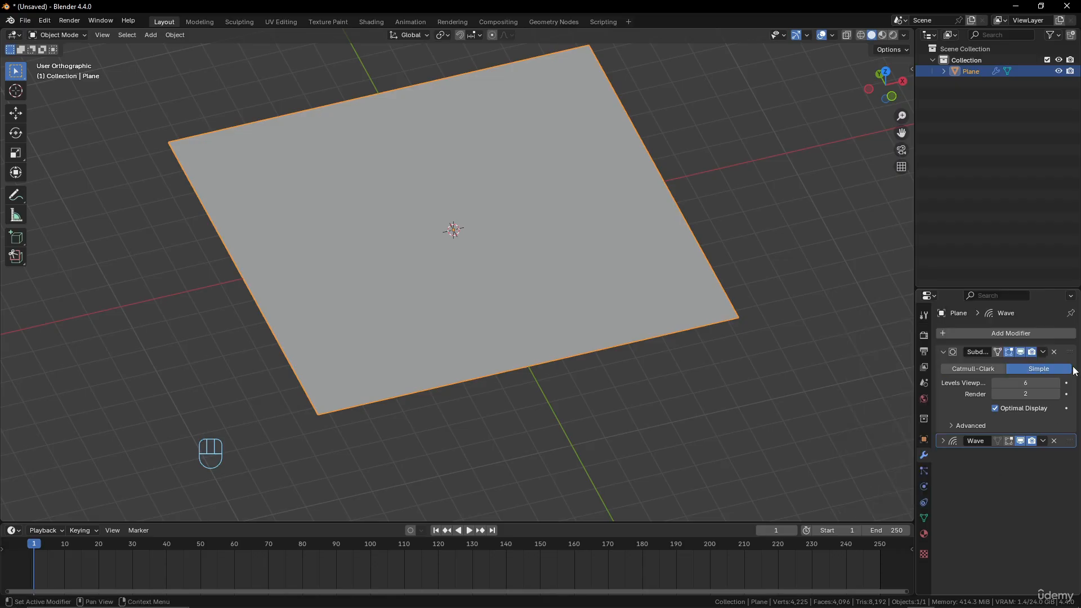
# Duplicate the plane's original Wave modifier and expand the settings of the copy
pyautogui.moveTo(1072, 441); pyautogui.dragTo(1073, 441)
pyautogui.click(1044, 441)
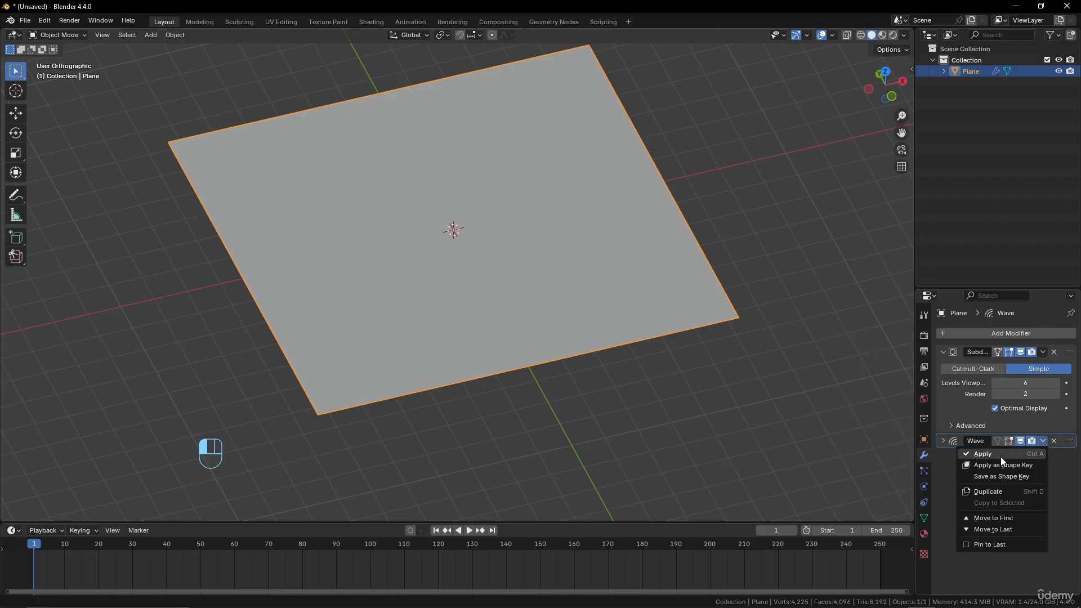
pyautogui.click(973, 492)
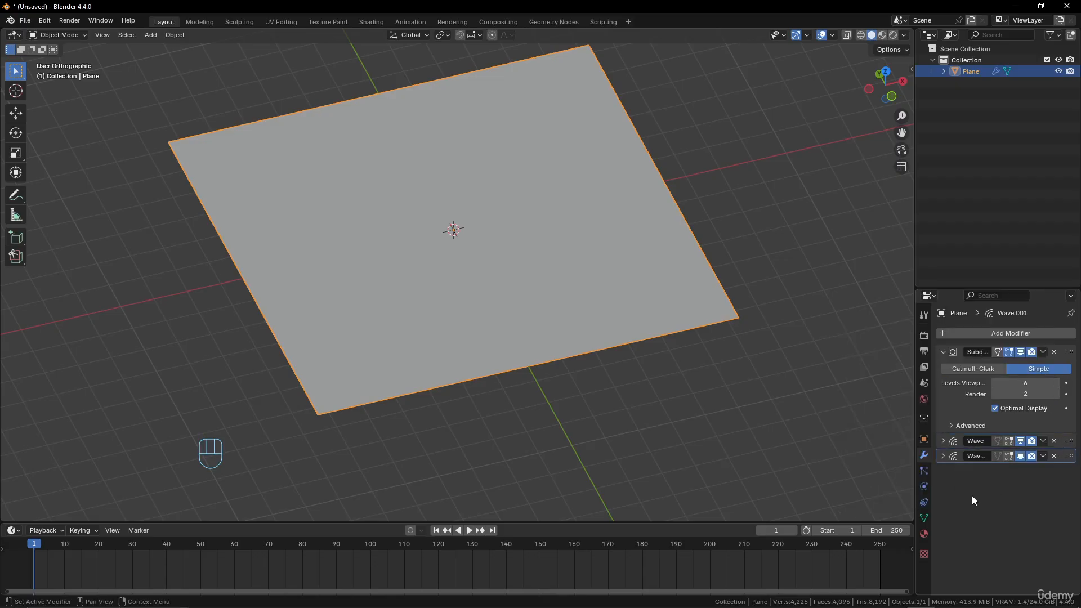
pyautogui.click(944, 457)
# Set the time offset of the duplicated Wave modifier to 0
pyautogui.scroll(-5, 1004, 458)
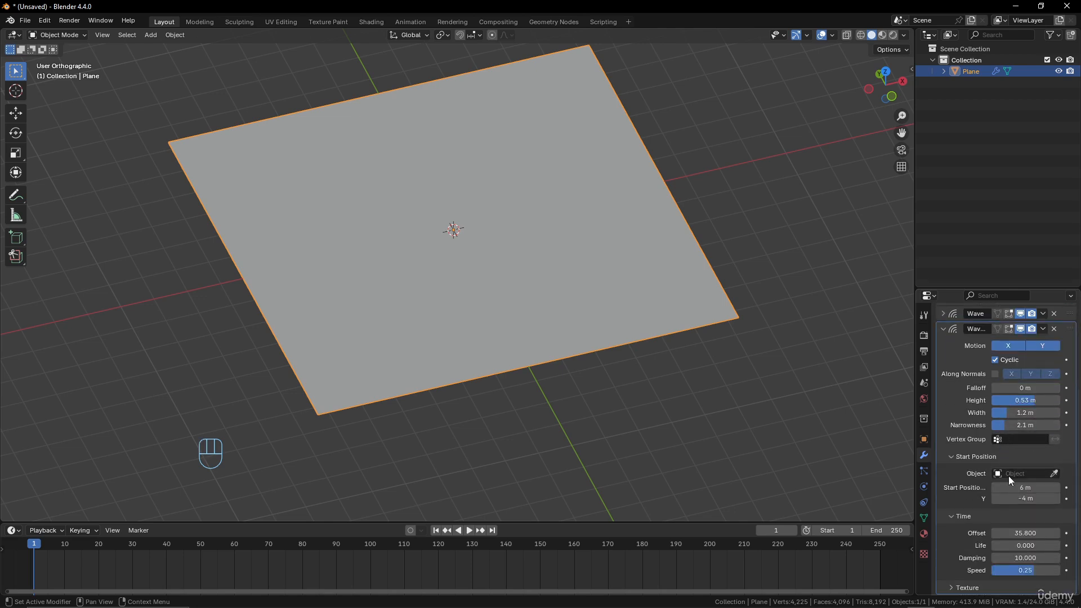
pyautogui.click(1026, 531)
pyautogui.write('0')
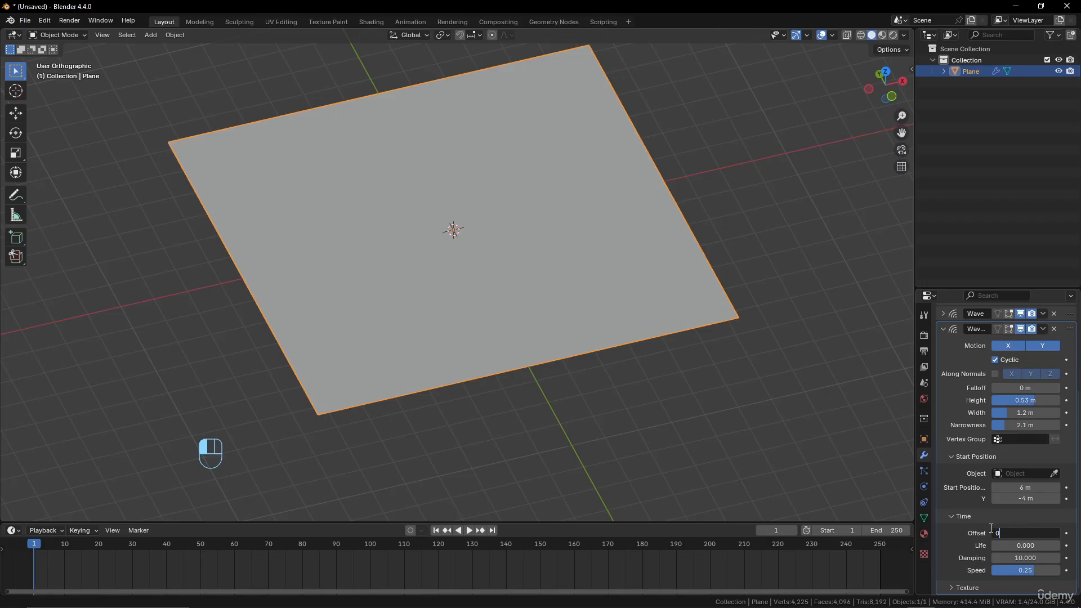
pyautogui.press('Return')
# Play the animation to frame 18 and set the second Wave modifier's start position to X -3 m and Y -0.9 m
pyautogui.press('space')
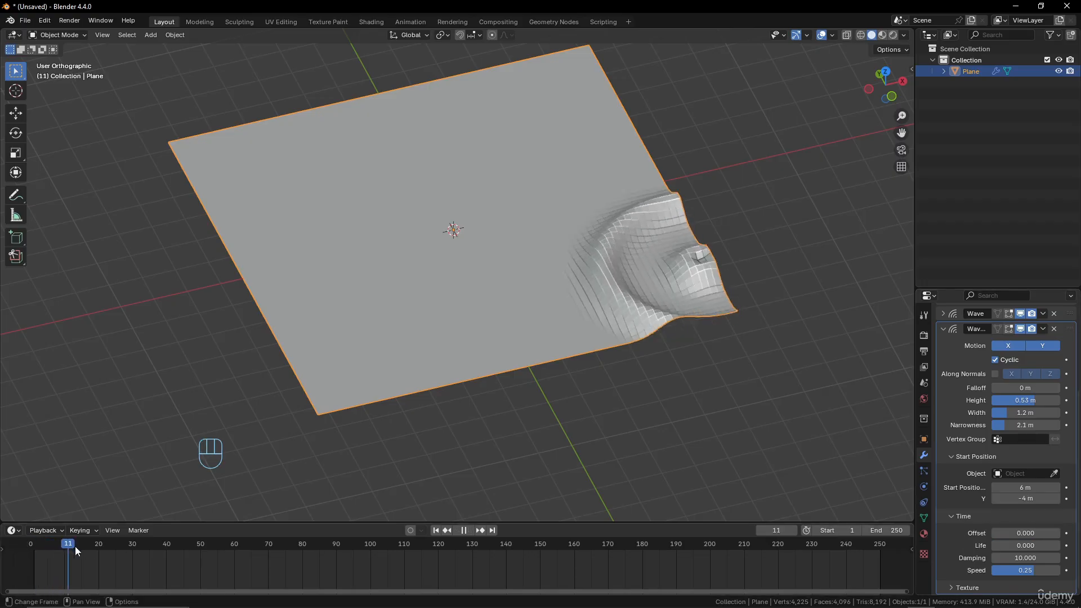
pyautogui.press('space')
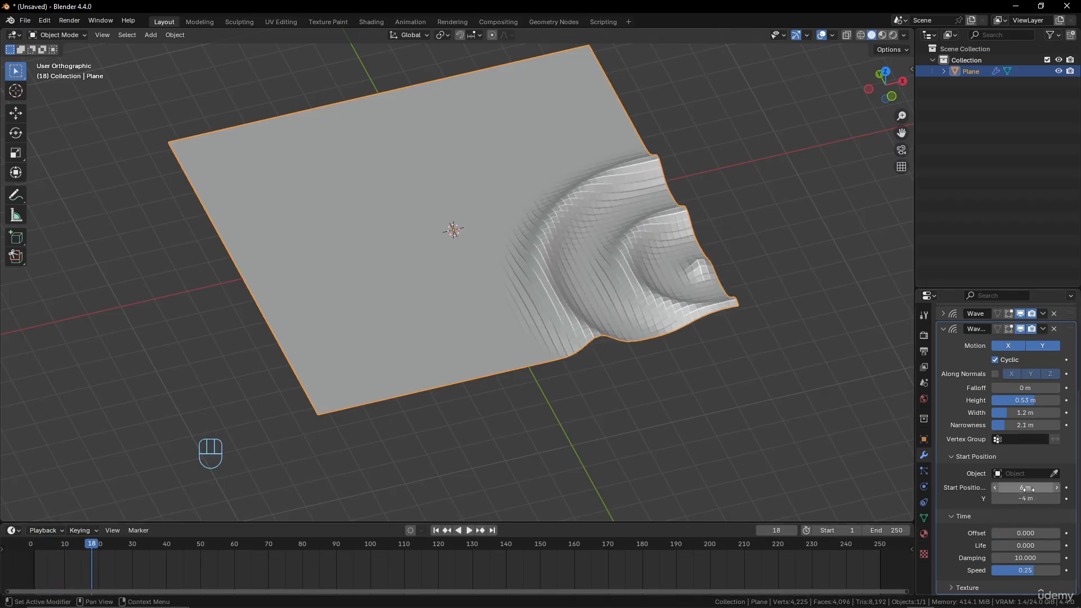
pyautogui.moveTo(1025, 488)
pyautogui.mouseDown()
pyautogui.moveTo(1036, 488)
pyautogui.moveTo(1002, 487)
pyautogui.moveTo(1039, 498)
pyautogui.mouseUp()
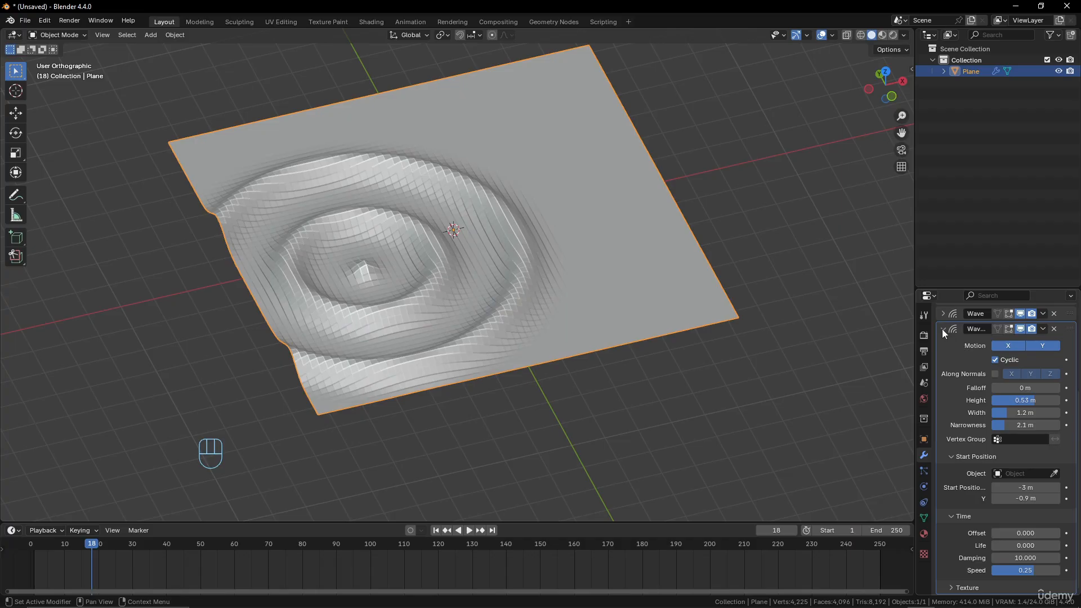
pyautogui.click(943, 330)
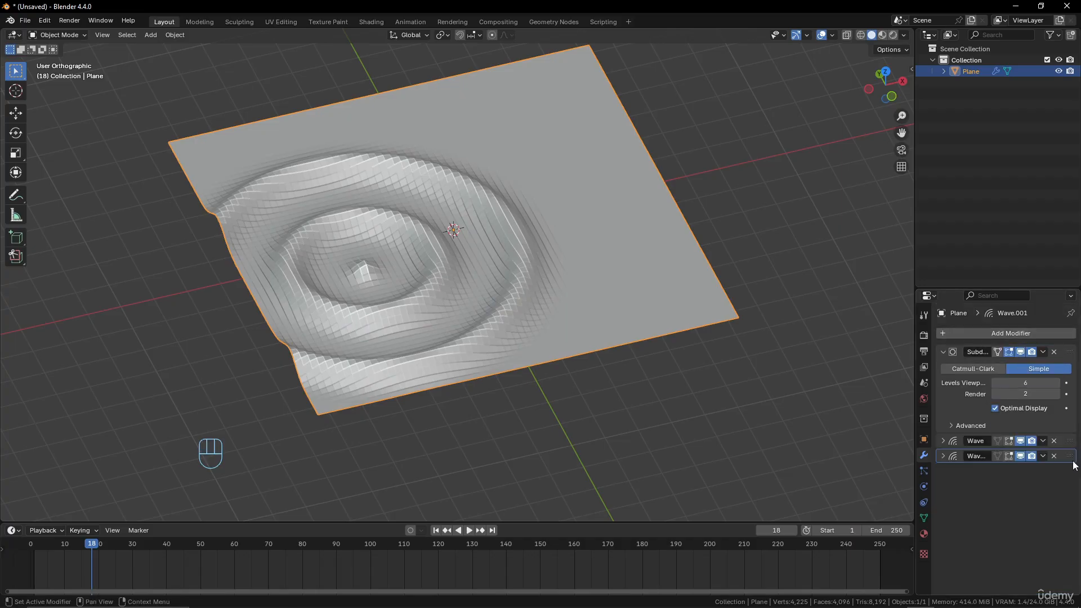
# Duplicate the second Wave modifier and expand the settings of the third one
pyautogui.click(1043, 456)
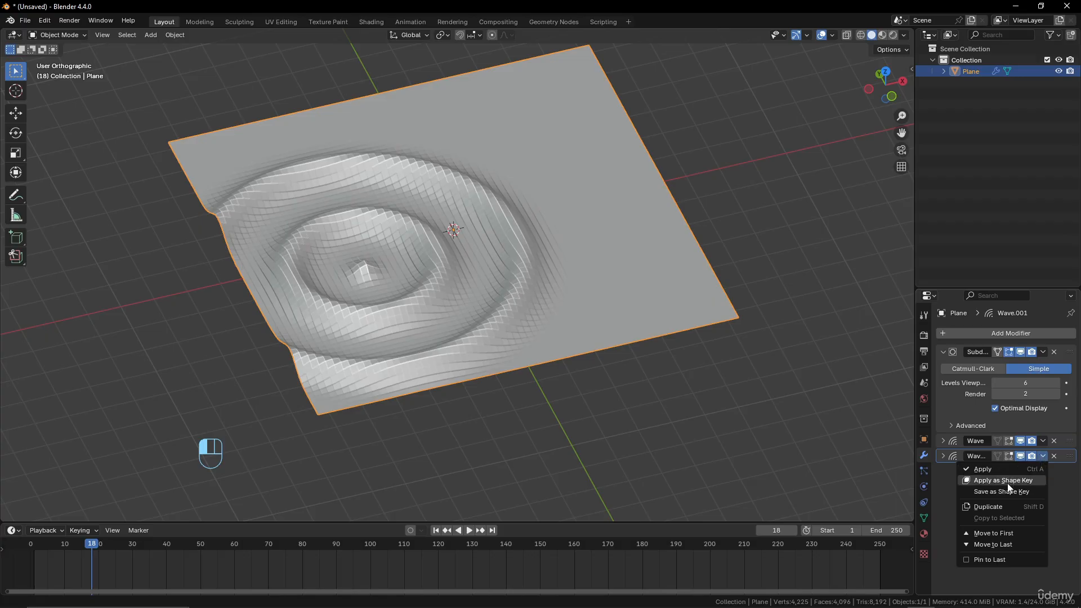
pyautogui.click(1002, 509)
pyautogui.click(944, 472)
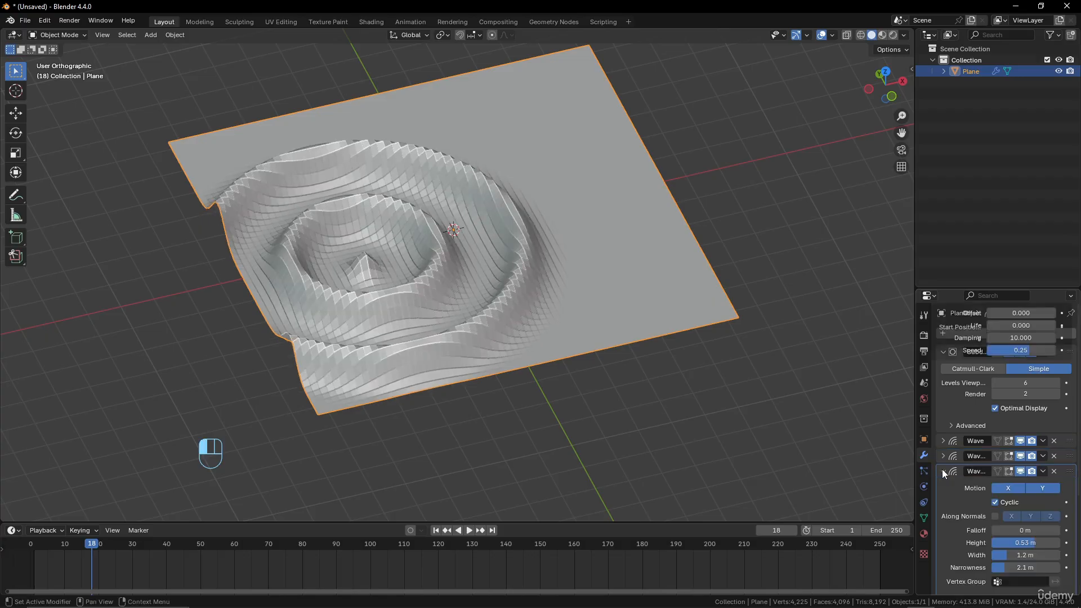
# Set the third Wave modifier's start position to X 0.3 m, Y 5 m and its time offset to 64.8, and return to frame 1
pyautogui.scroll(-2, 593, 346)
pyautogui.scroll(-3, 1010, 502)
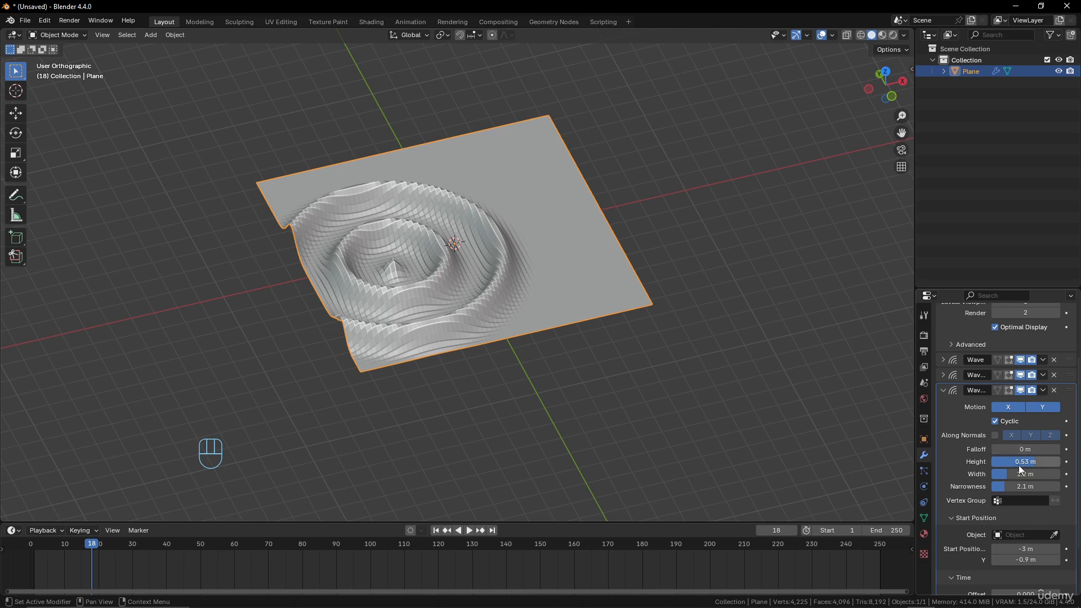
pyautogui.scroll(-2, 983, 499)
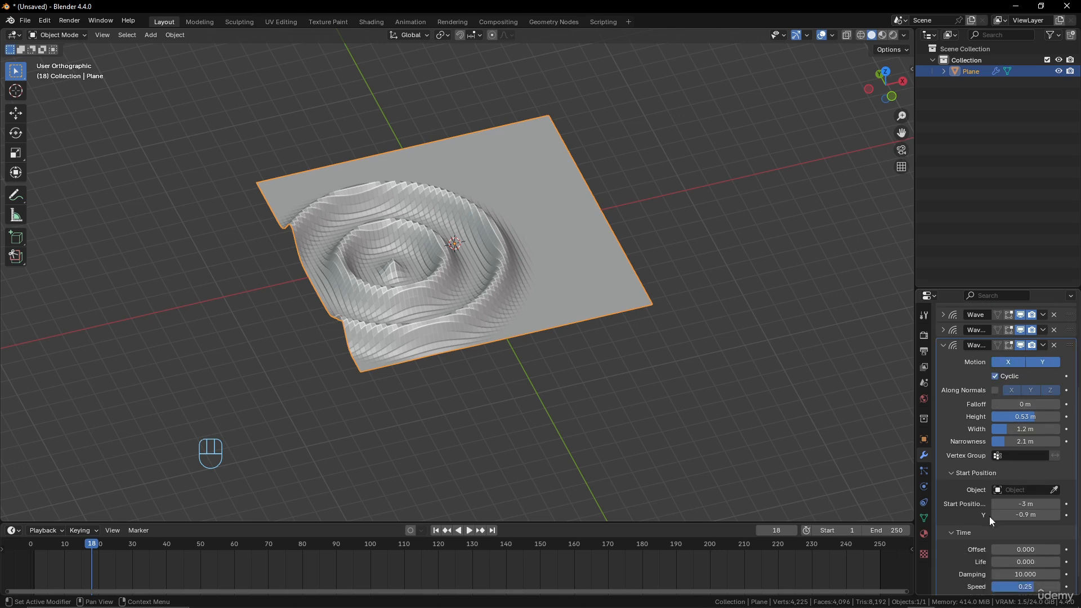
pyautogui.keyDown('shift'); pyautogui.moveTo(1013, 504); pyautogui.dragTo(1023, 532); pyautogui.keyUp('shift')
pyautogui.scroll(-1, 1022, 518)
pyautogui.moveTo(93, 545); pyautogui.dragTo(35, 573)
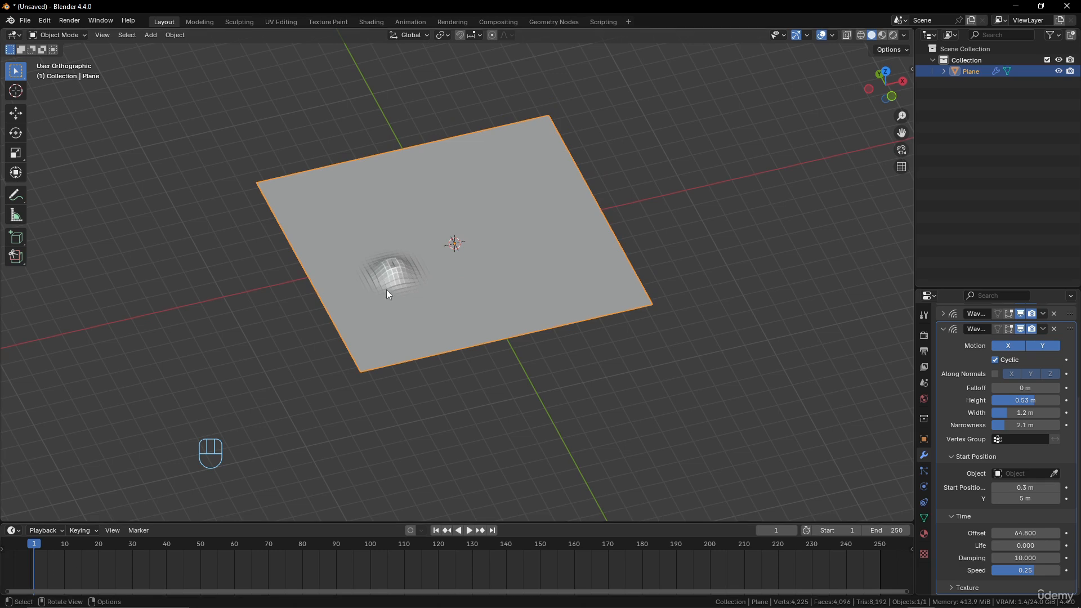